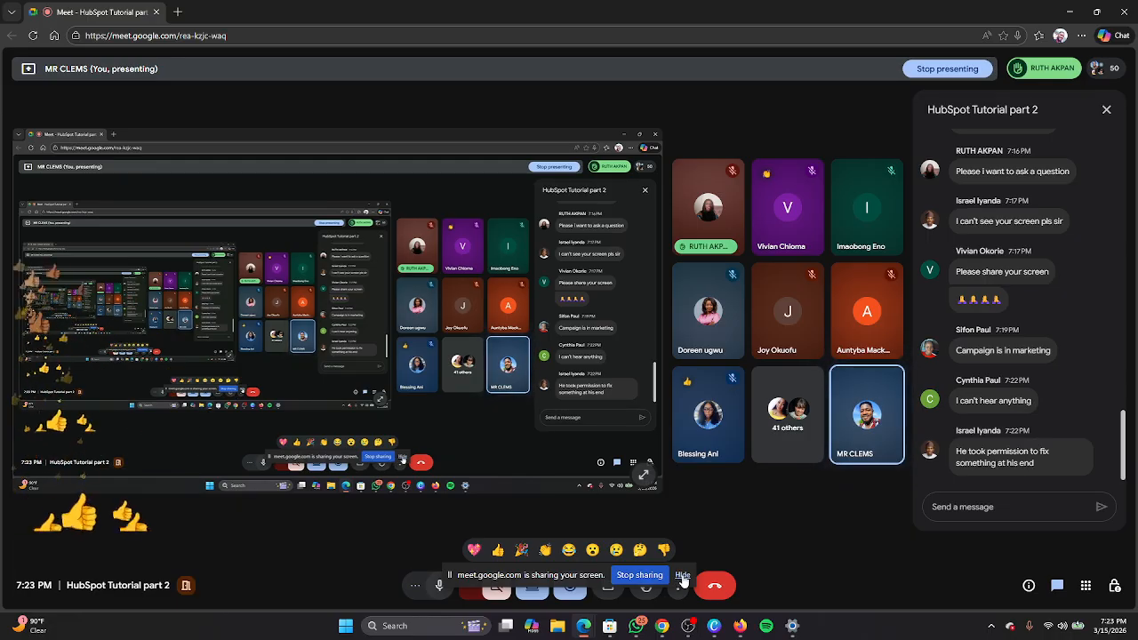
Hide the screen-sharing notice, switch to the HubSpot window in Firefox and open the Marketing Campaigns page
left_click(682, 576)
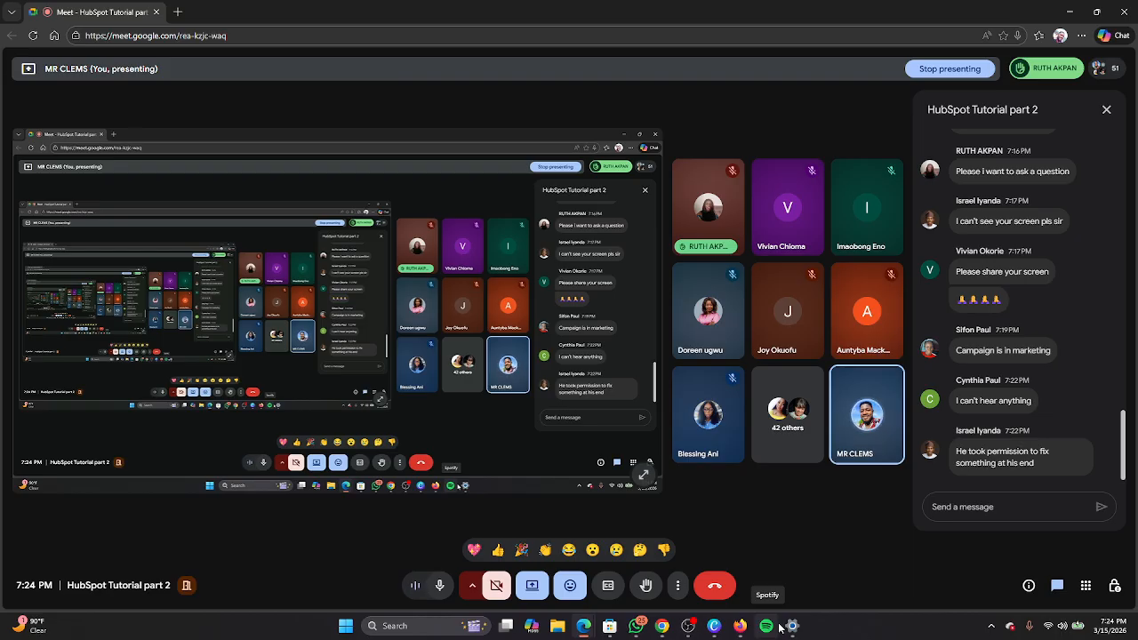
mouse_move(792, 625)
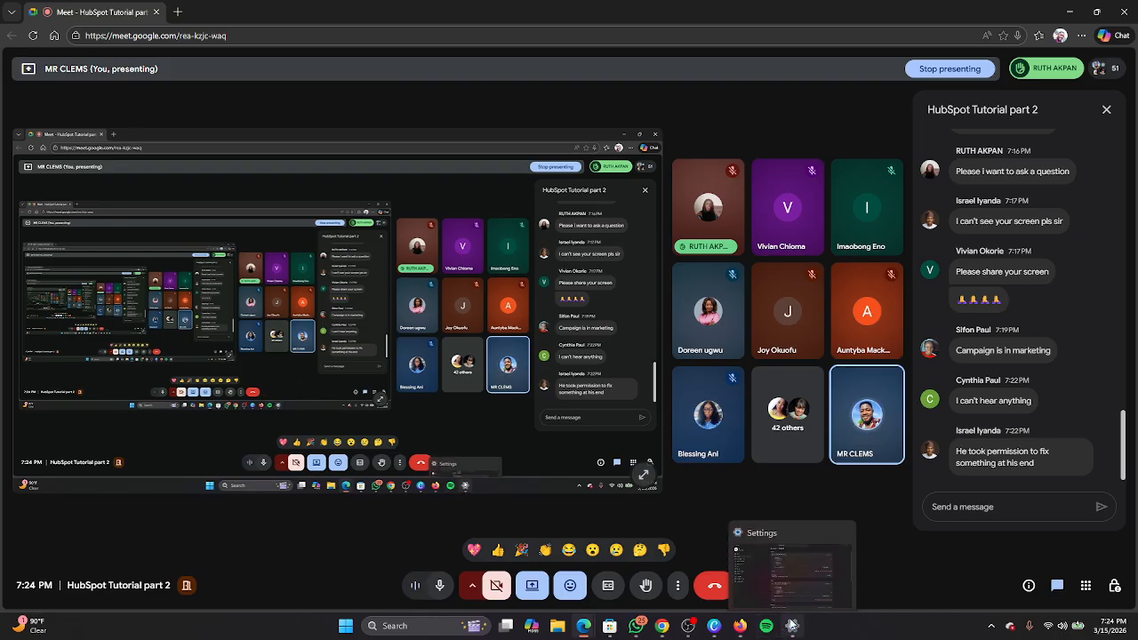
mouse_move(745, 625)
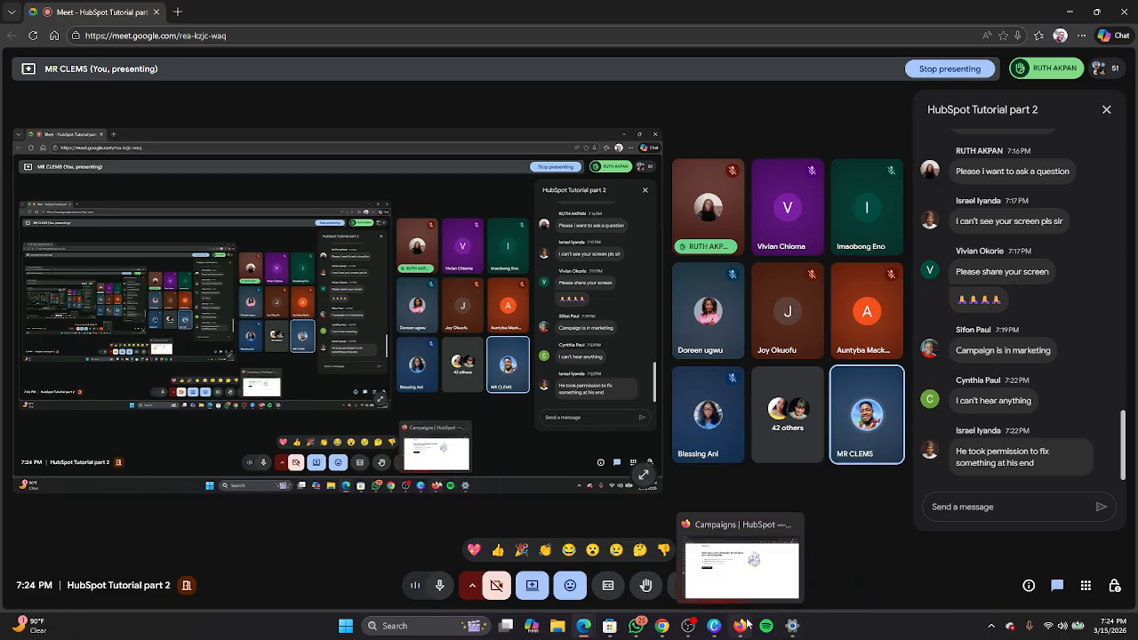
left_click(752, 578)
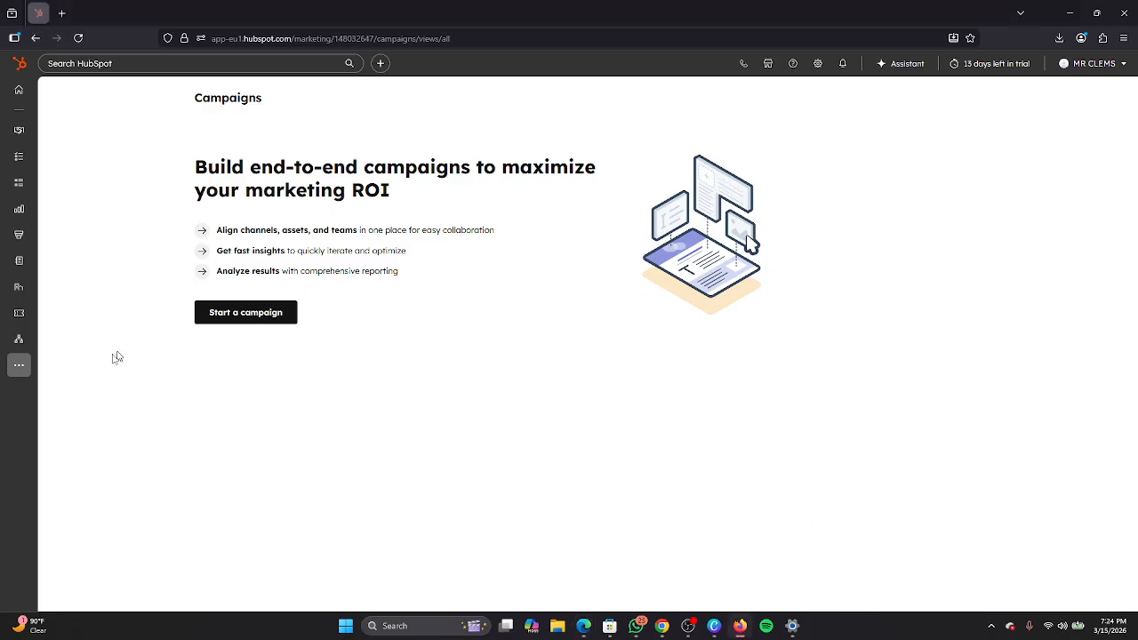
left_click(22, 370)
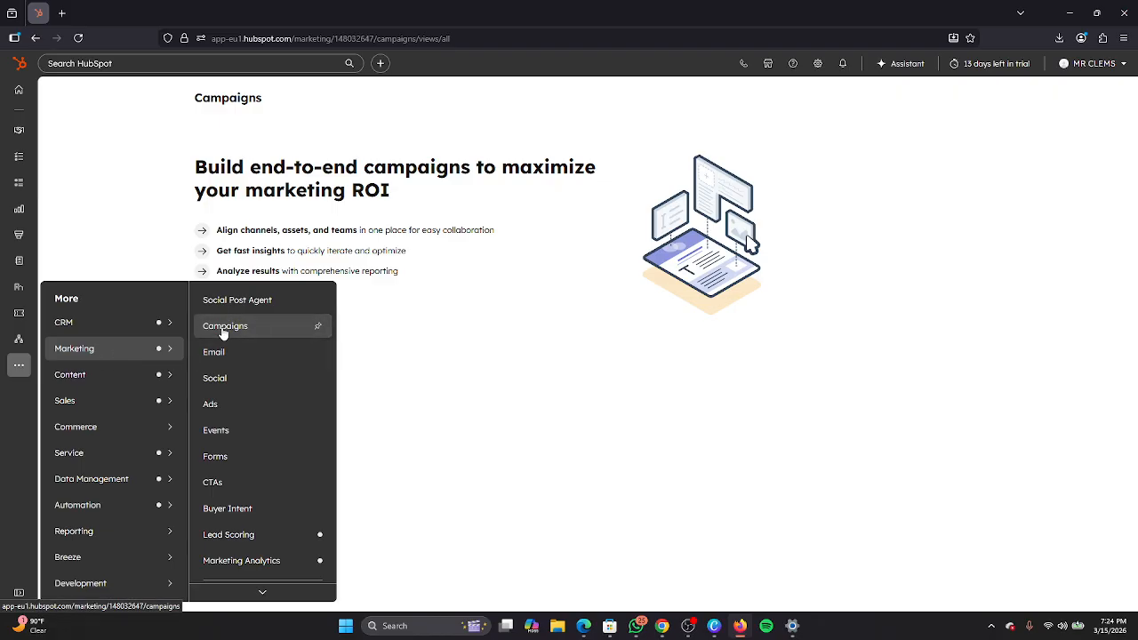
left_click(287, 327)
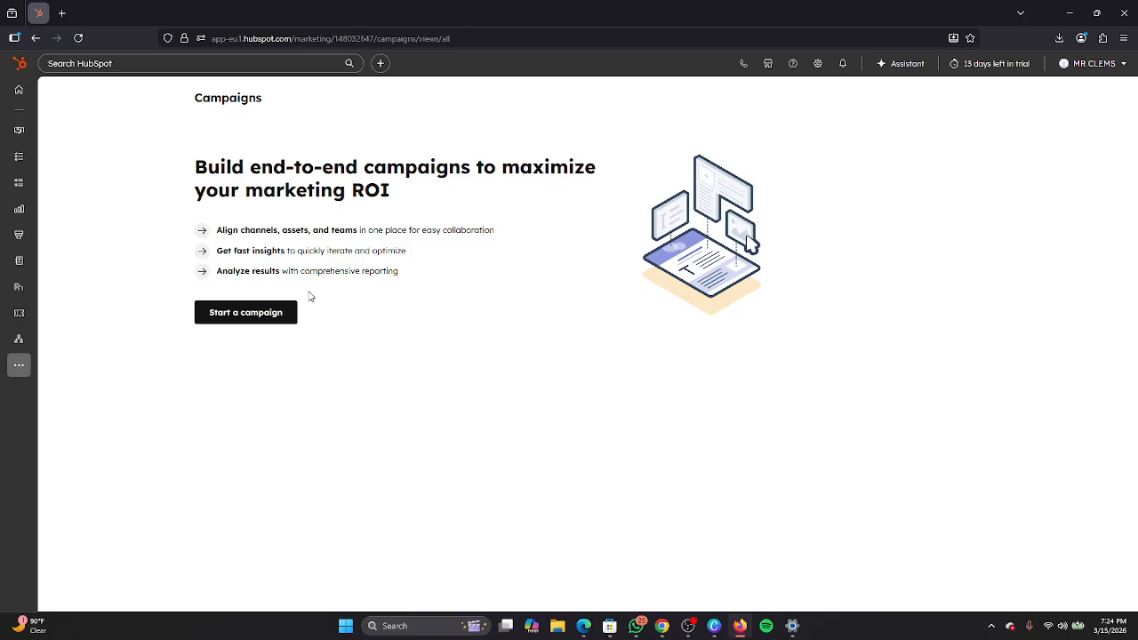
Check the system sound settings for the output and input devices and their volumes, then return to HubSpot
left_click(1058, 627)
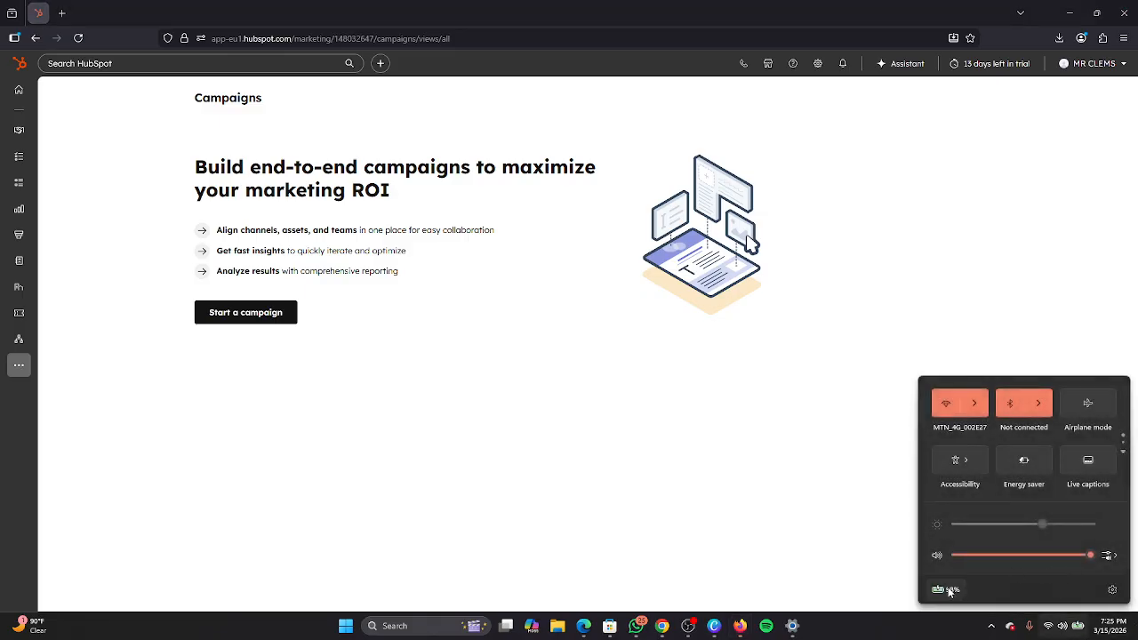
right_click(1067, 633)
left_click(1055, 592)
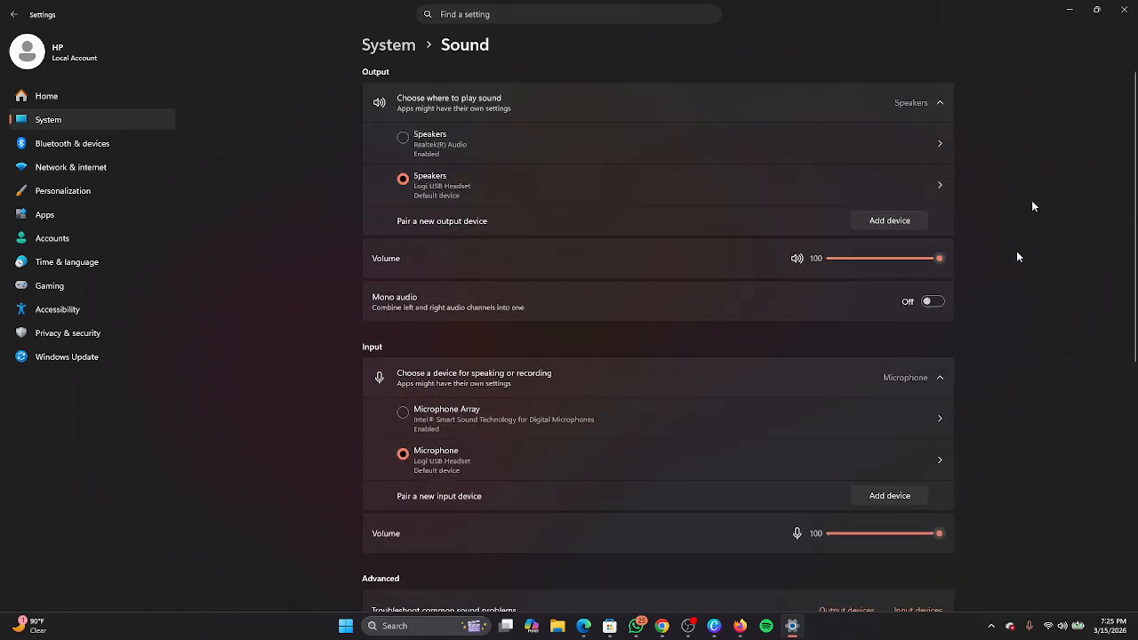
left_click(1069, 8)
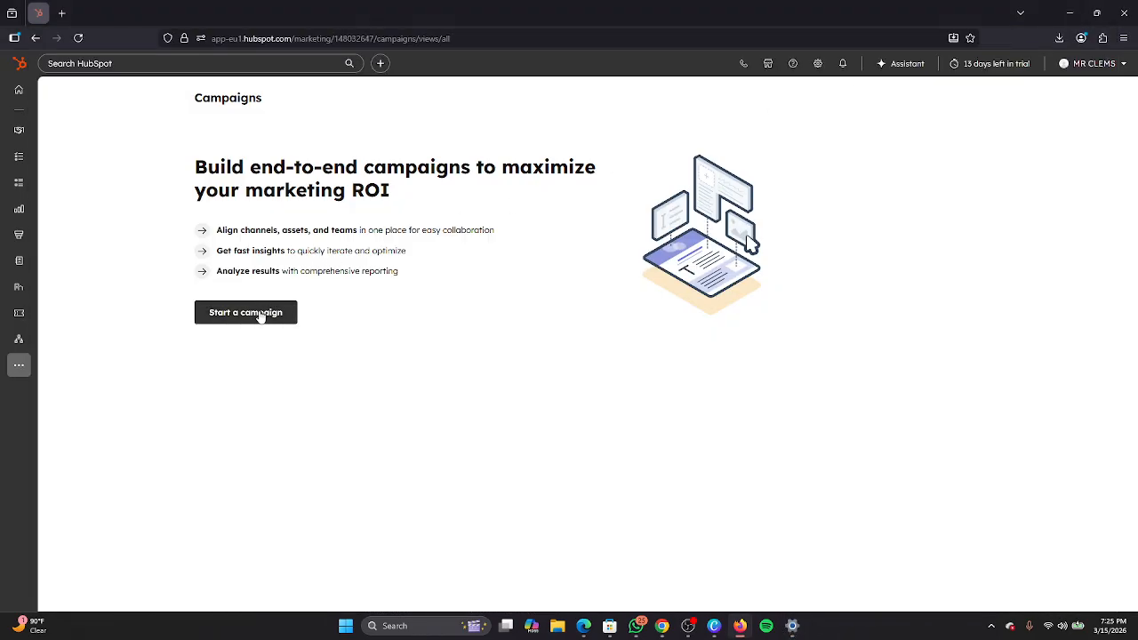
Try to start a campaign from a template without guided setup, reload the page and go back to Campaigns
left_click(260, 315)
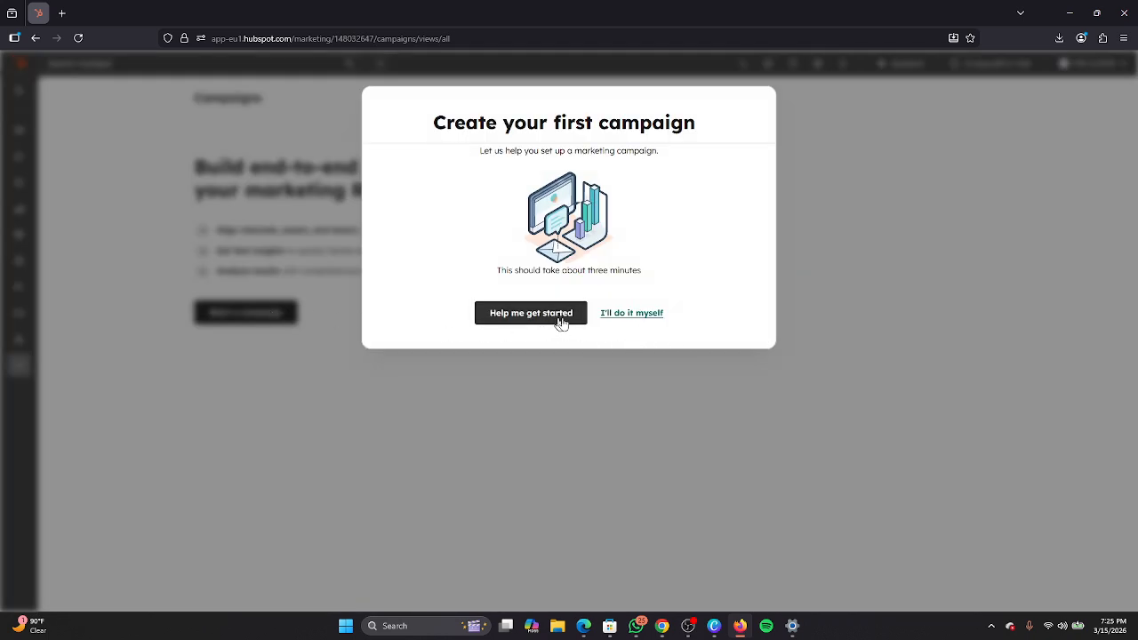
left_click(639, 317)
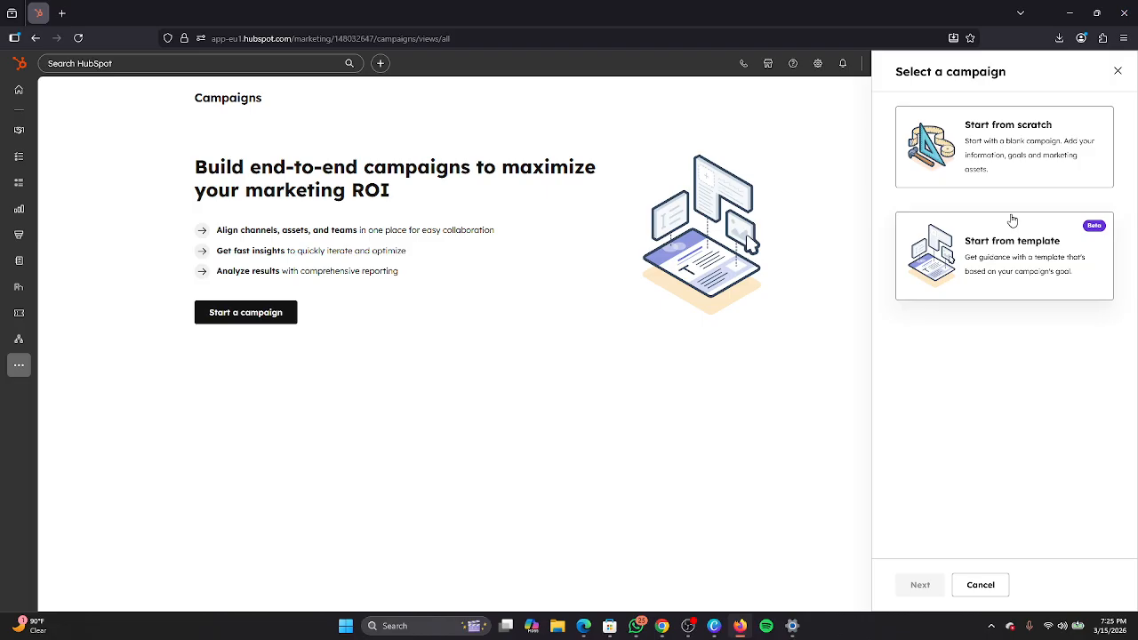
left_click(1013, 262)
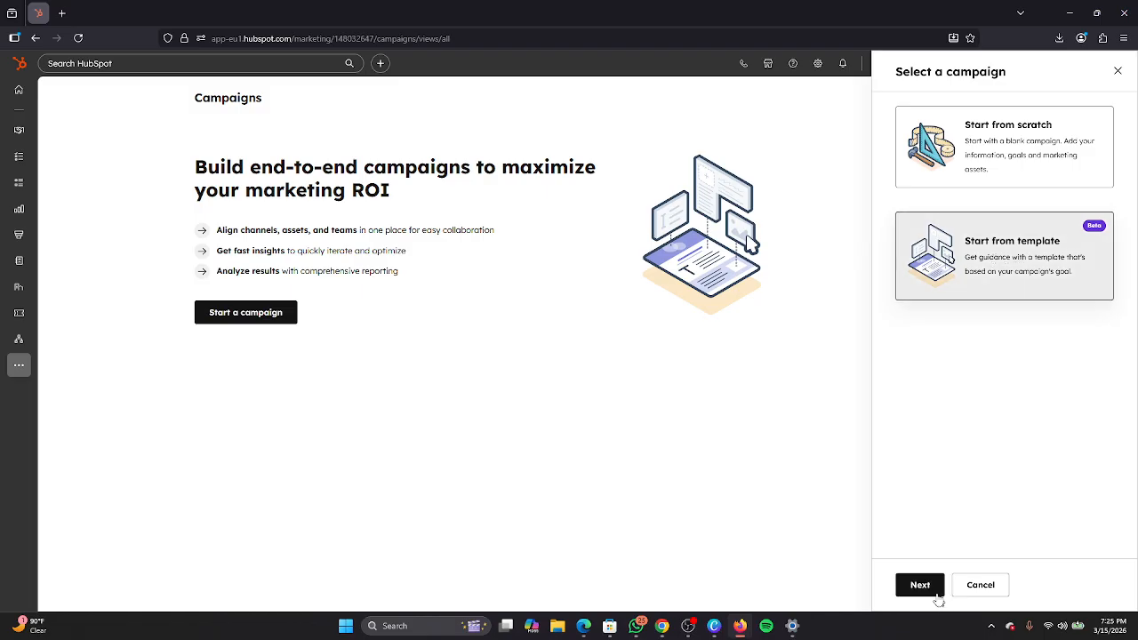
left_click(929, 589)
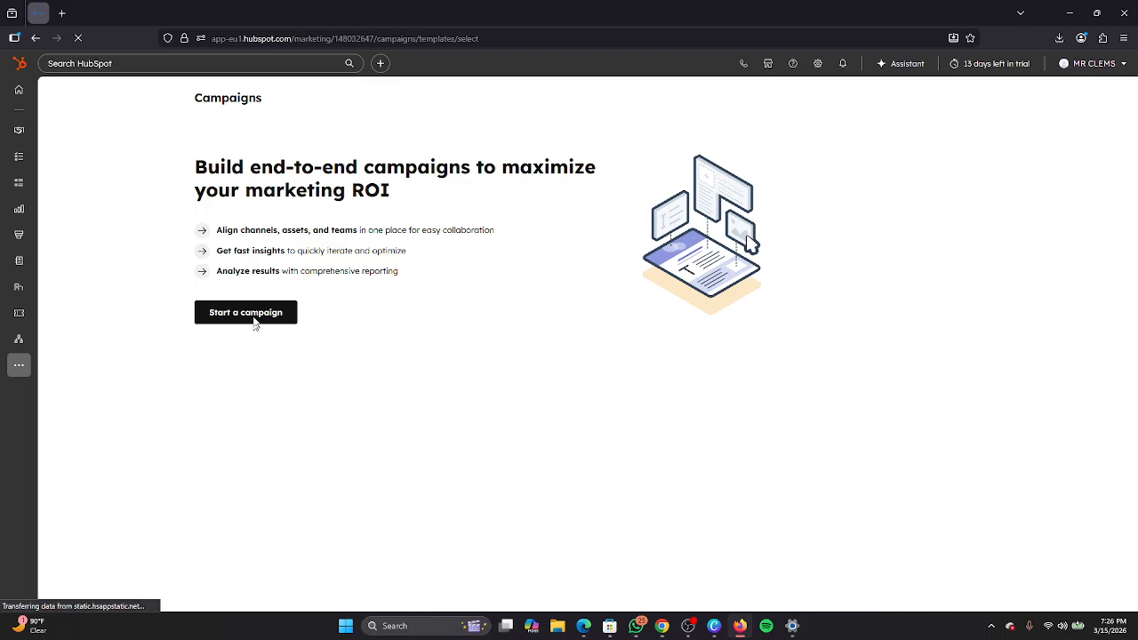
left_click(79, 40)
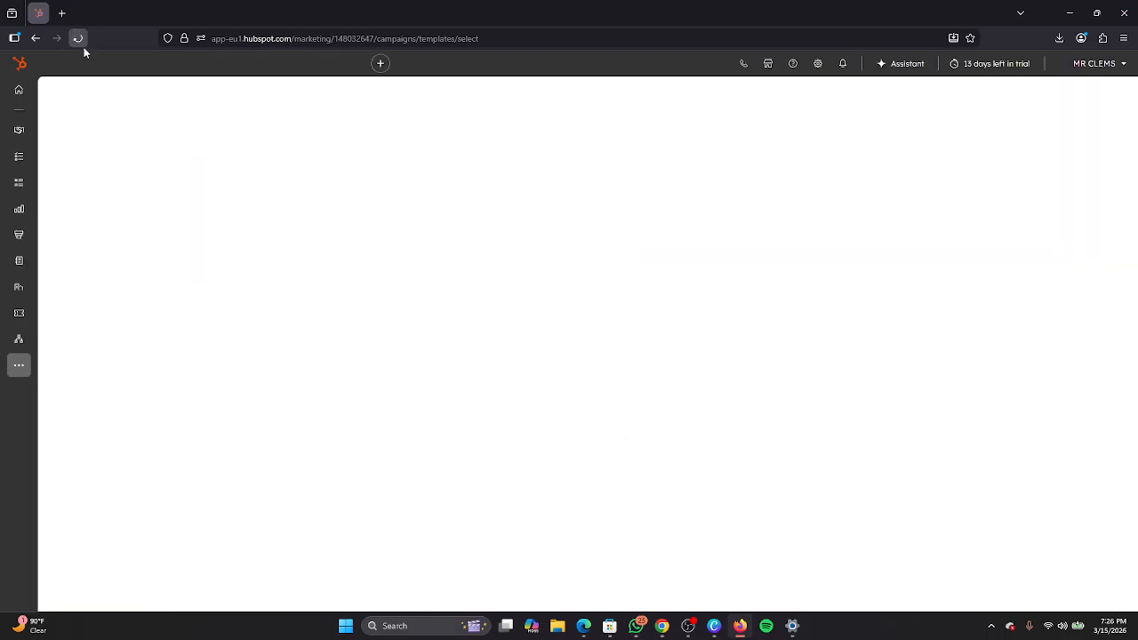
left_click(78, 41)
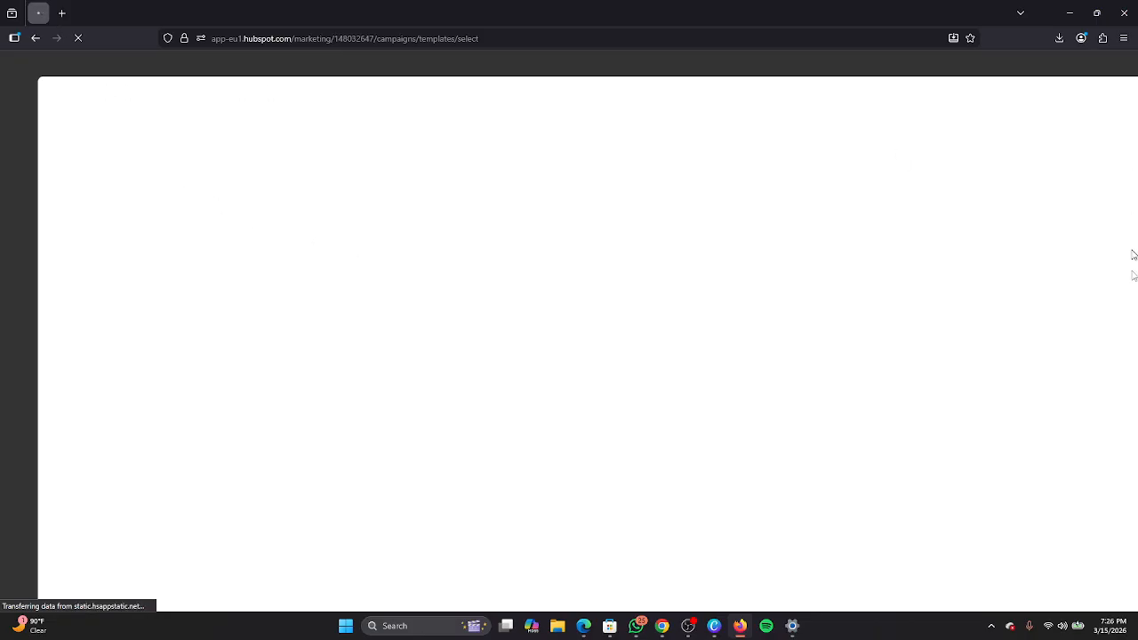
left_click(36, 42)
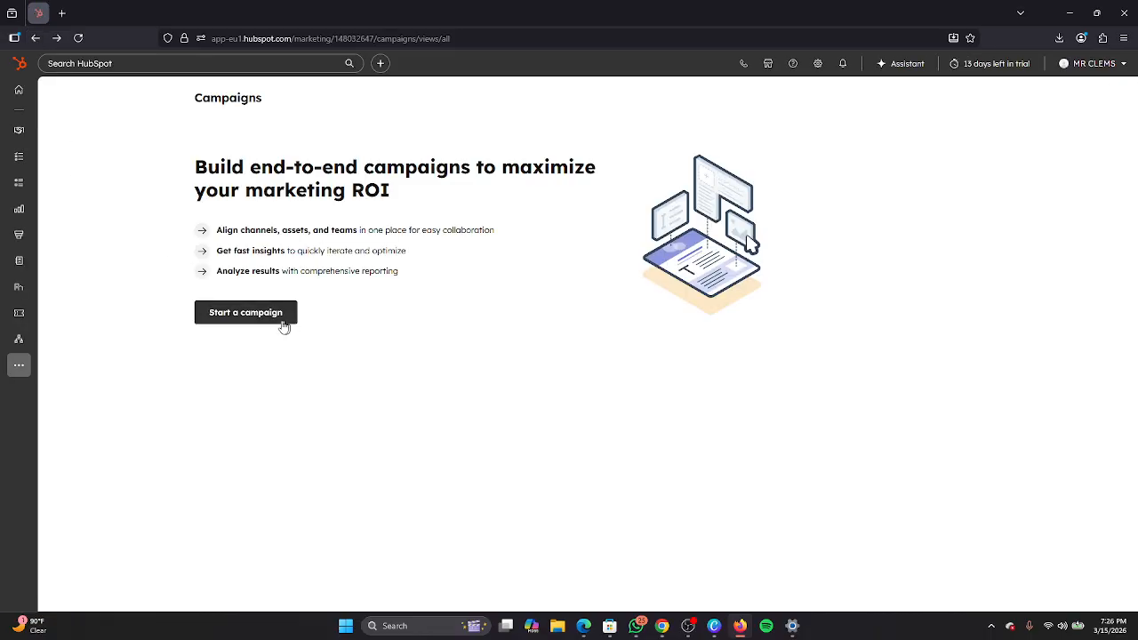
Start a campaign from scratch without guided setup and dismiss the custom marketing properties notice in the form
left_click(275, 320)
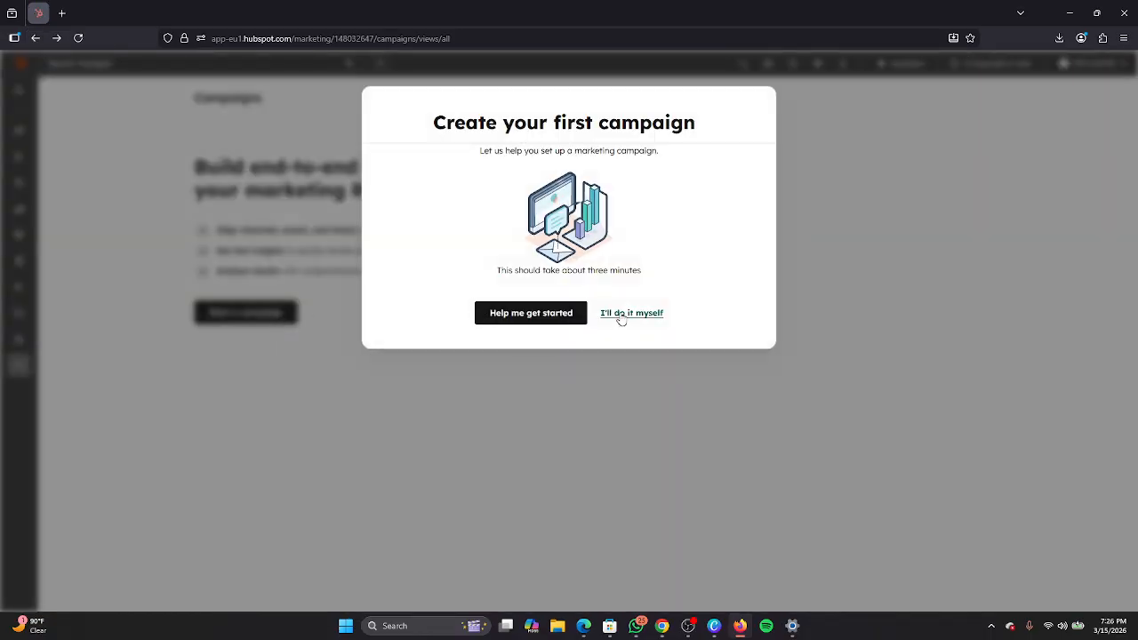
left_click(631, 313)
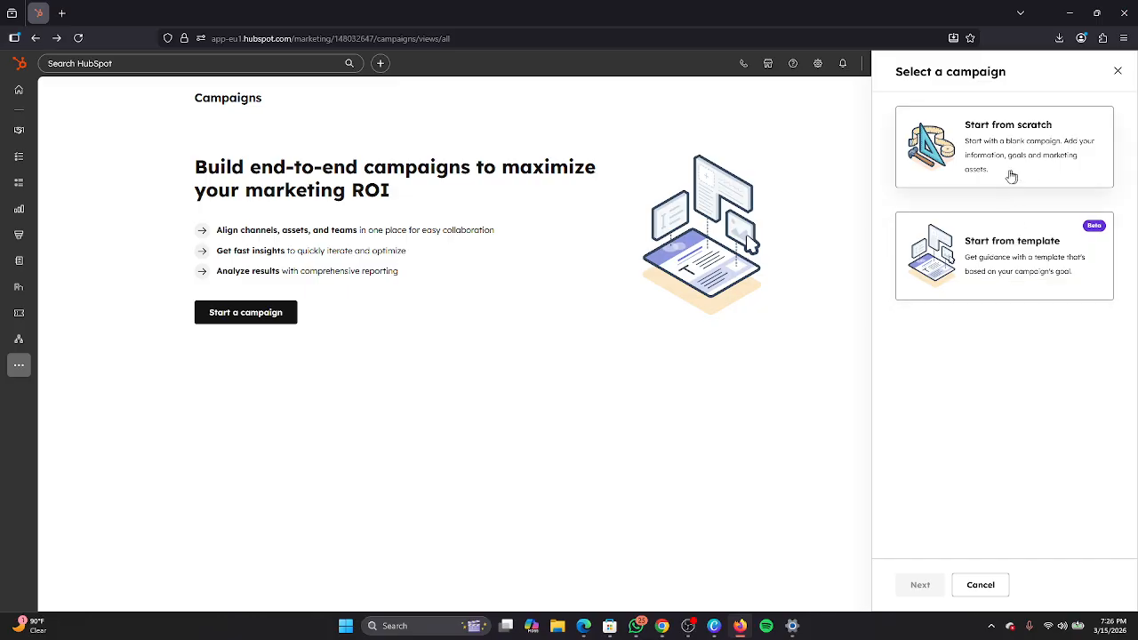
left_click(1016, 154)
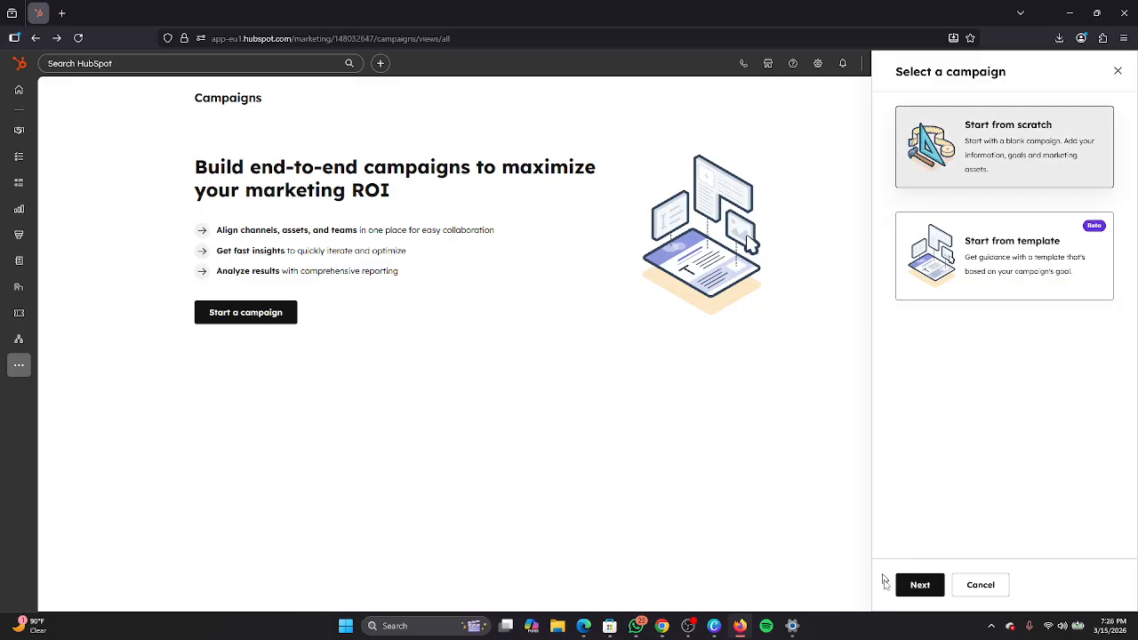
left_click(911, 590)
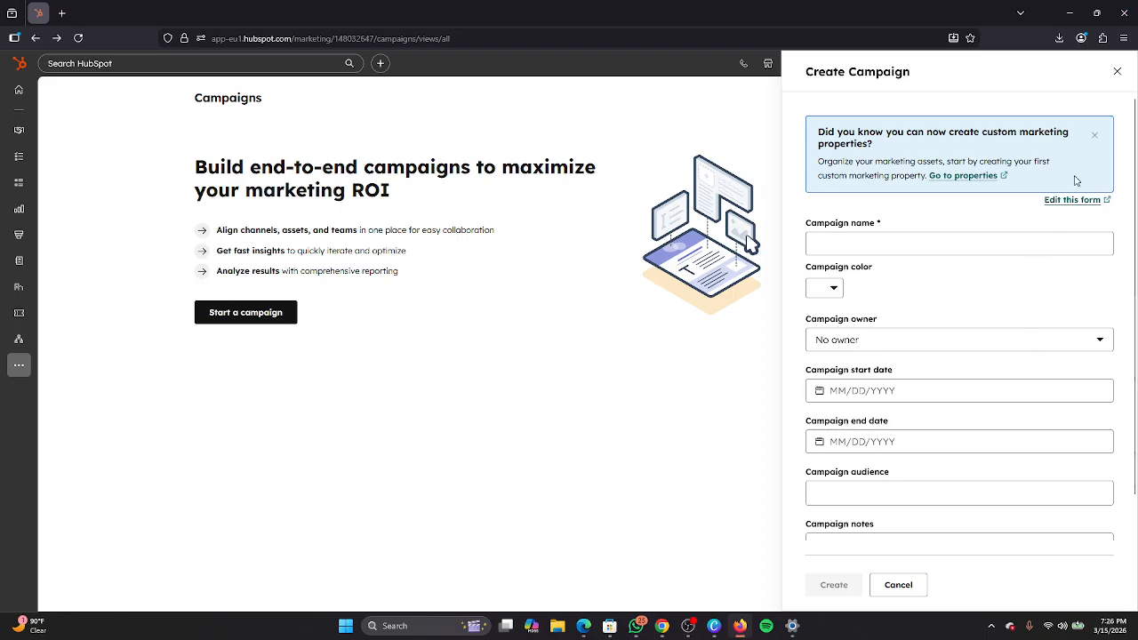
left_click(1095, 135)
left_click(895, 163)
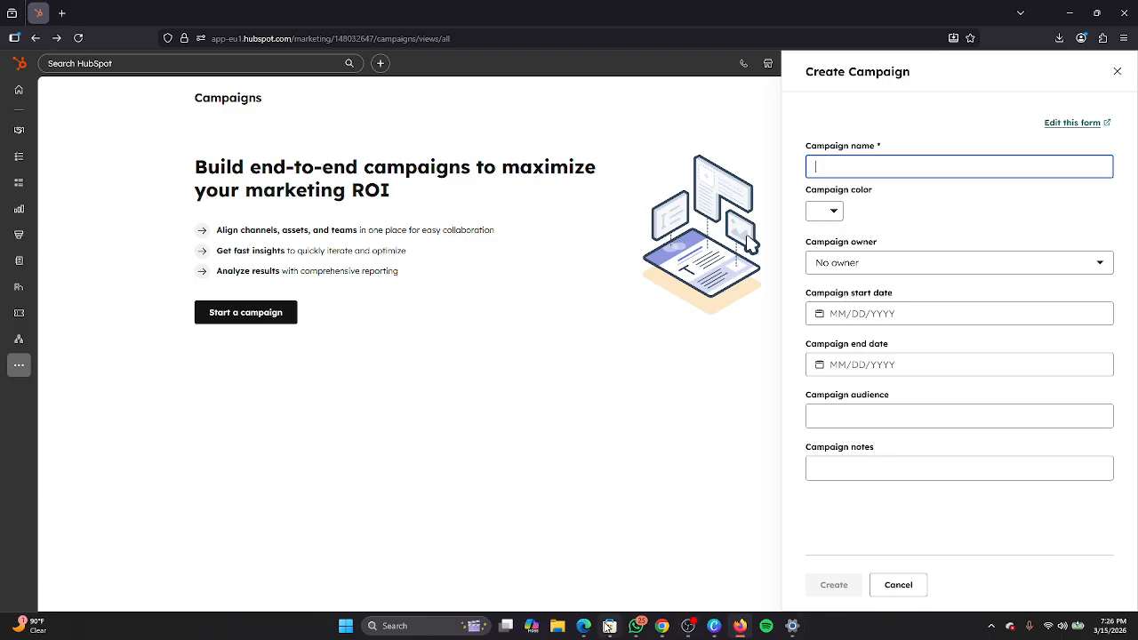
Switch to the Google Meet call and check the computer's volume and its sound output and input devices
mouse_move(583, 626)
left_click(518, 579)
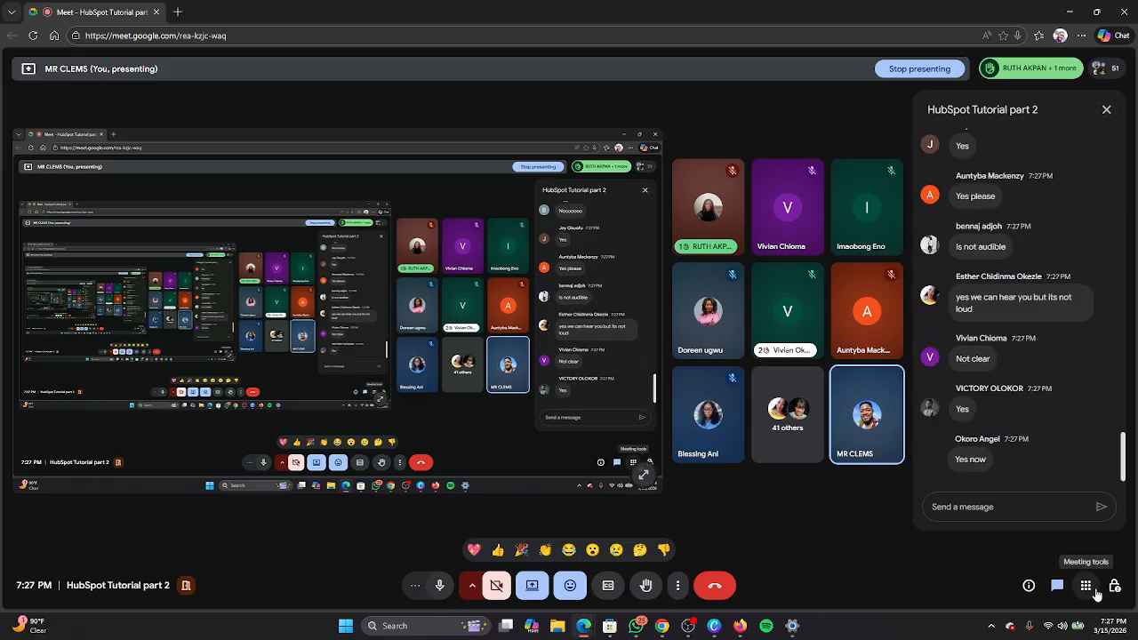
key("XF86AudioRaiseVolume")
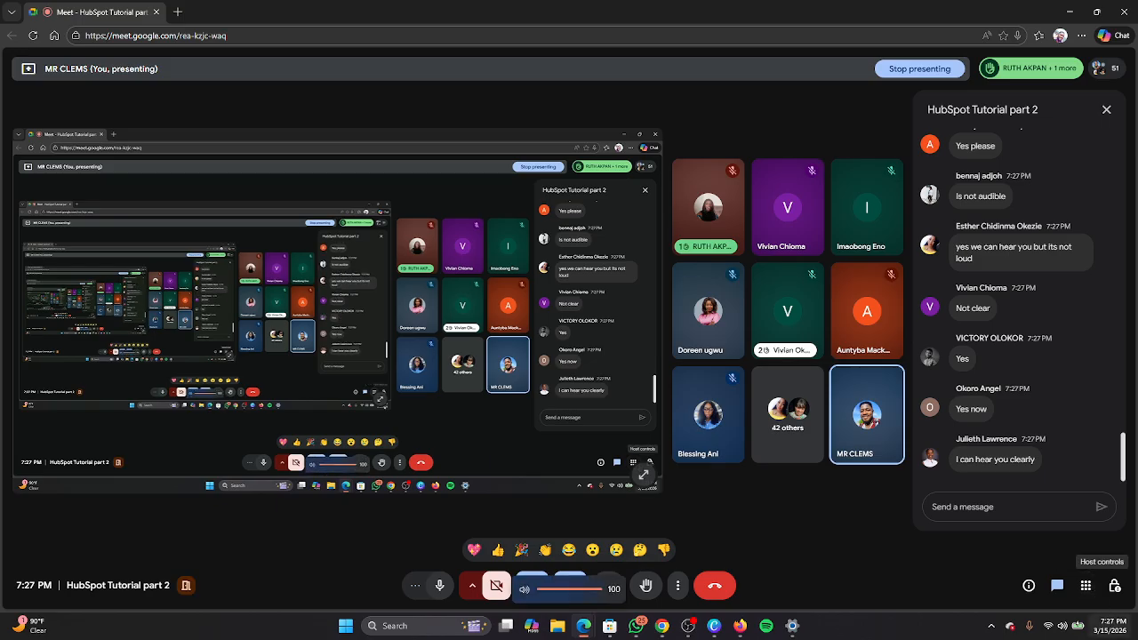
right_click(1065, 628)
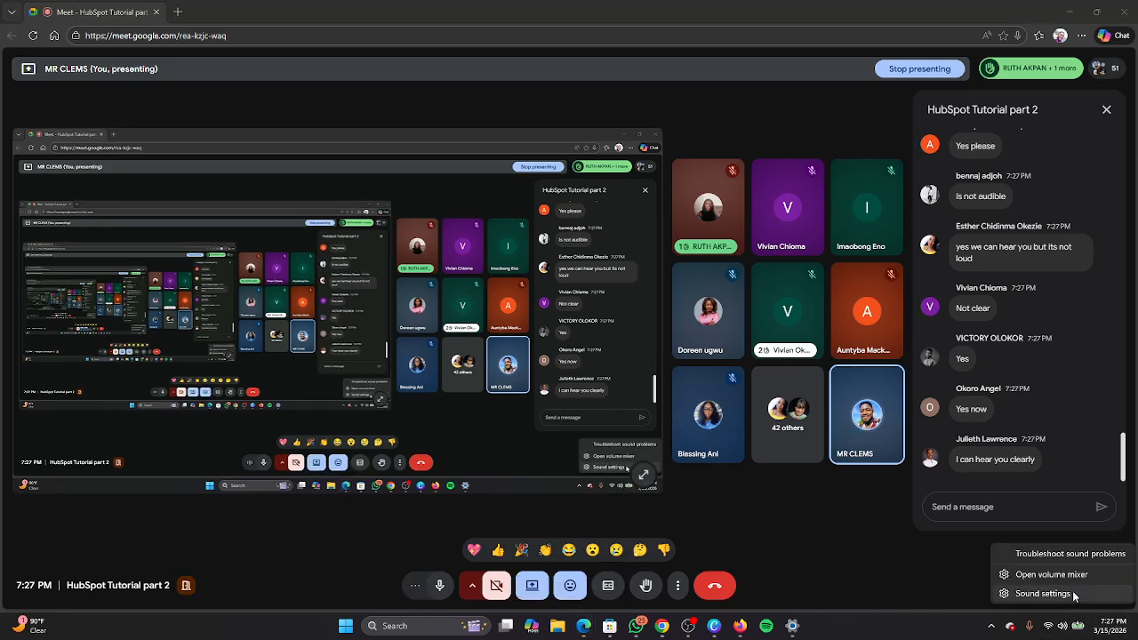
left_click(1060, 594)
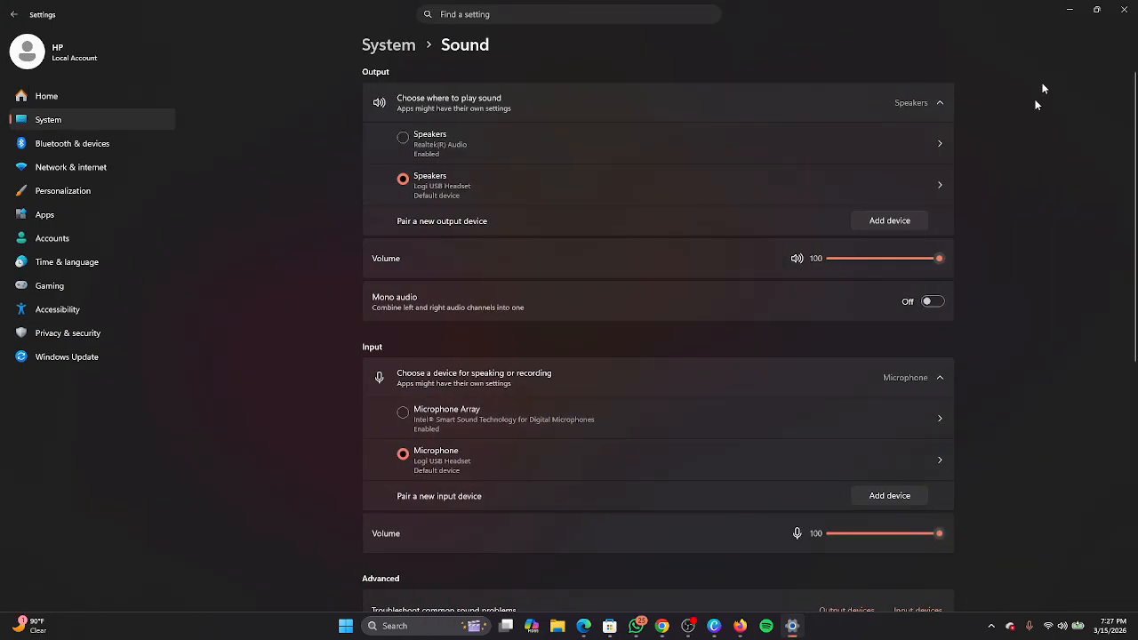
left_click(1070, 10)
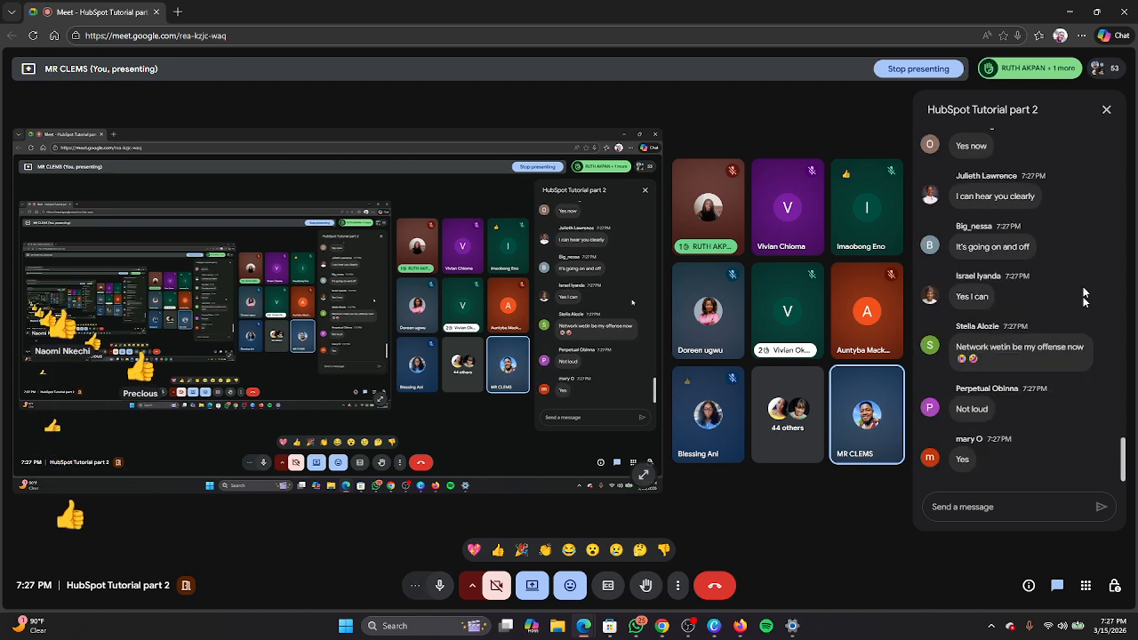
Close the meeting chat and switch back to the Create Campaign form in HubSpot
left_click(1107, 113)
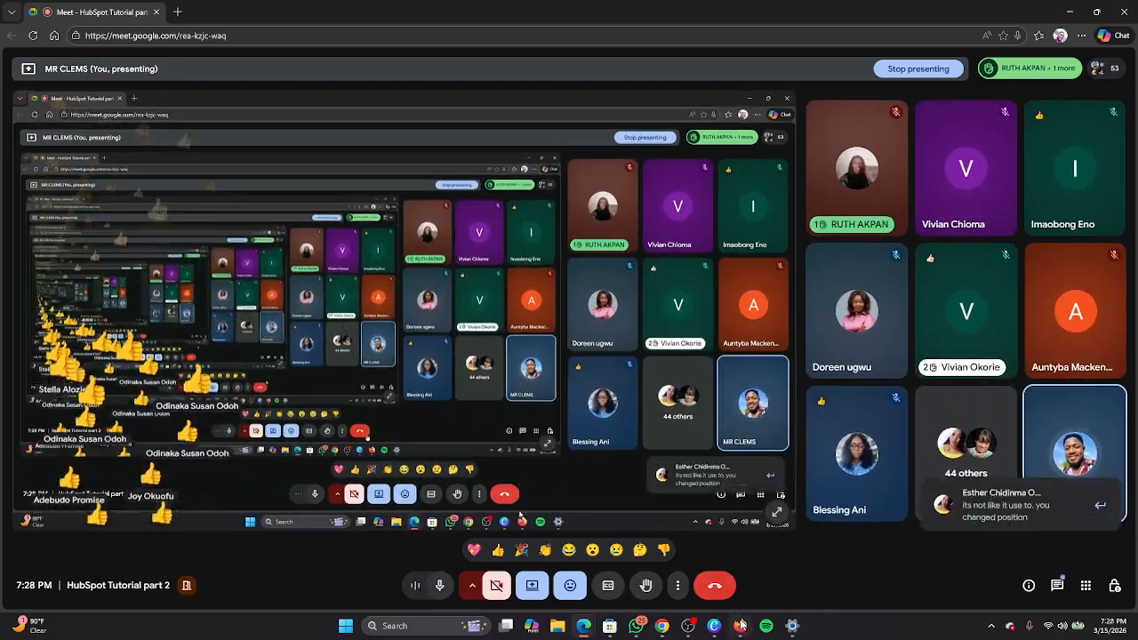
mouse_move(745, 627)
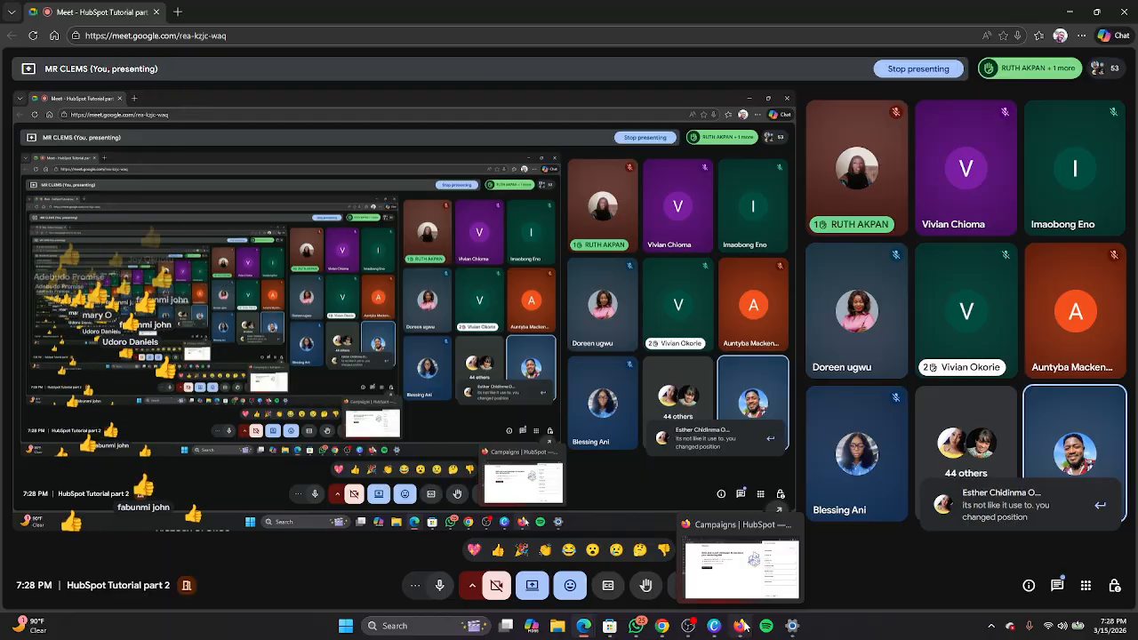
left_click(745, 602)
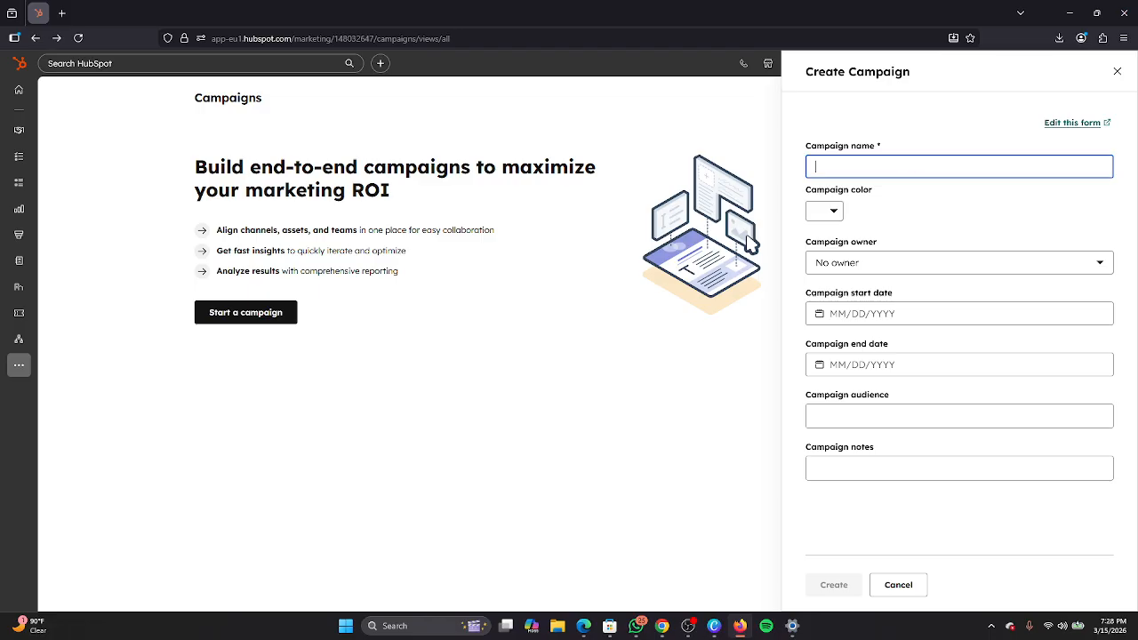
Switch to ChatGPT in Chrome, ask for "CAMPAIGN SAMPLE TO USE IN HUBSPOT" and review the suggested campaign details and assets
mouse_move(737, 629)
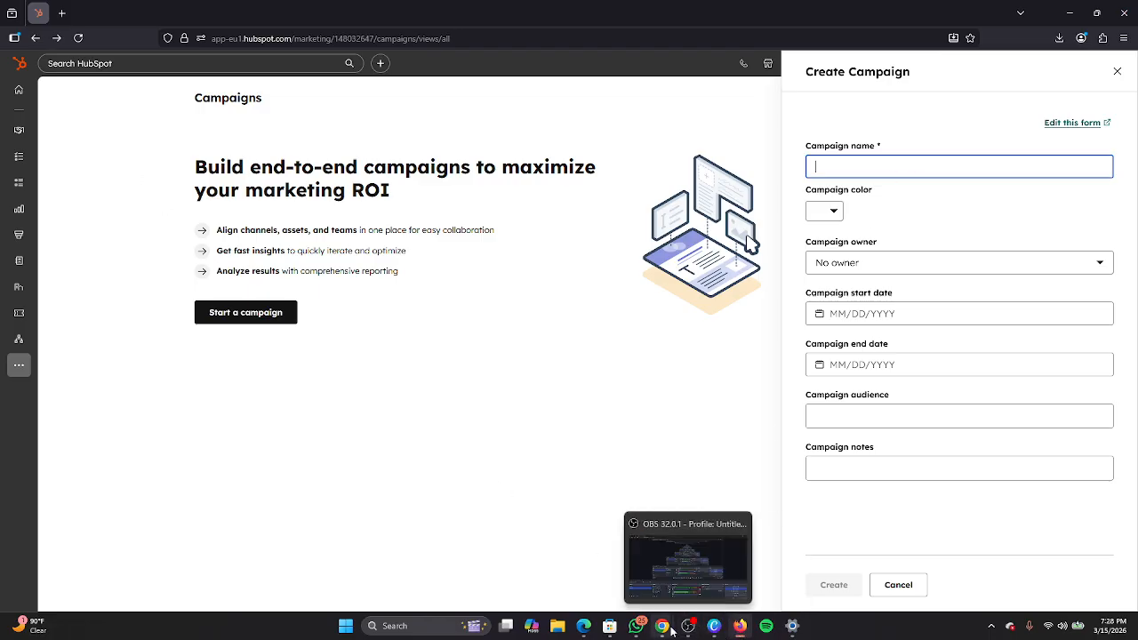
mouse_move(663, 630)
left_click(600, 578)
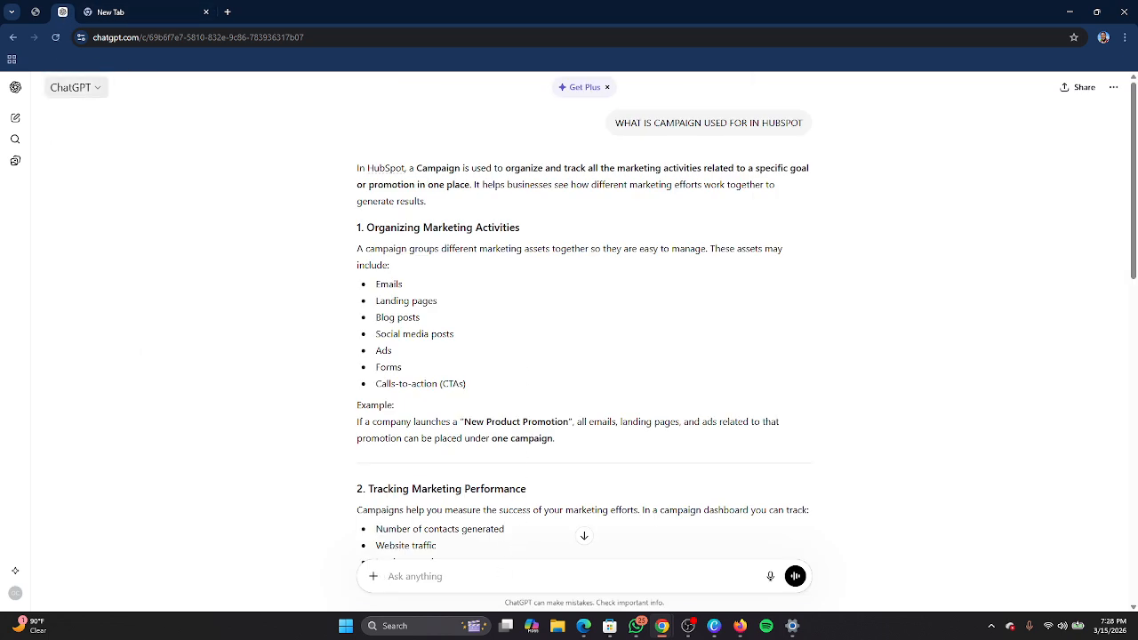
type("CAMPAIGN SAMPLE TO USE IN HUBS")
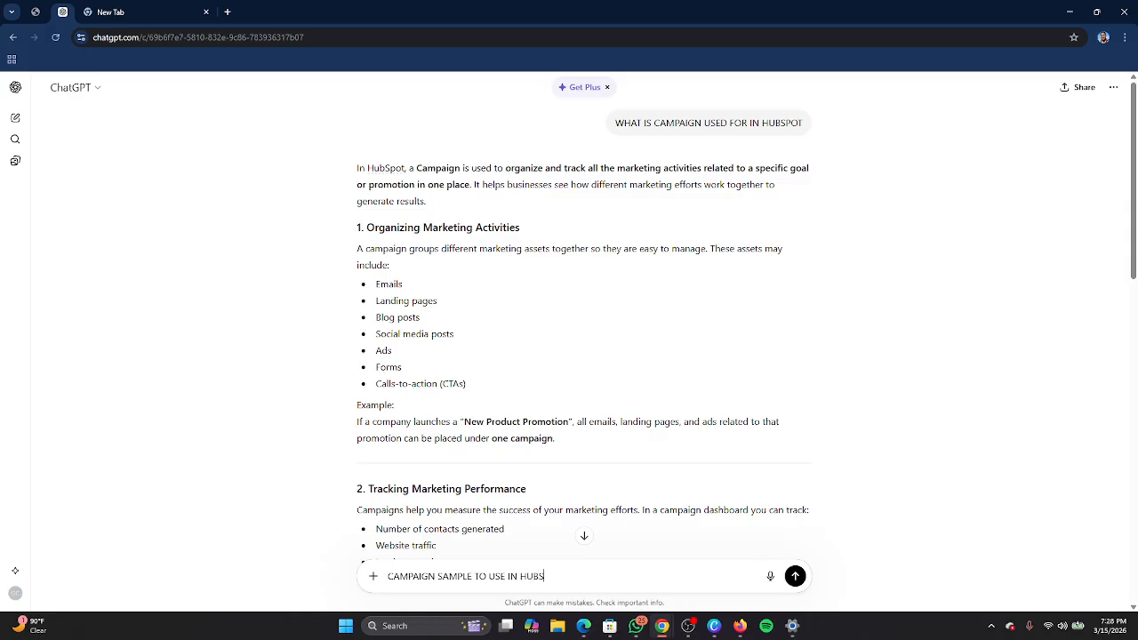
key("Return")
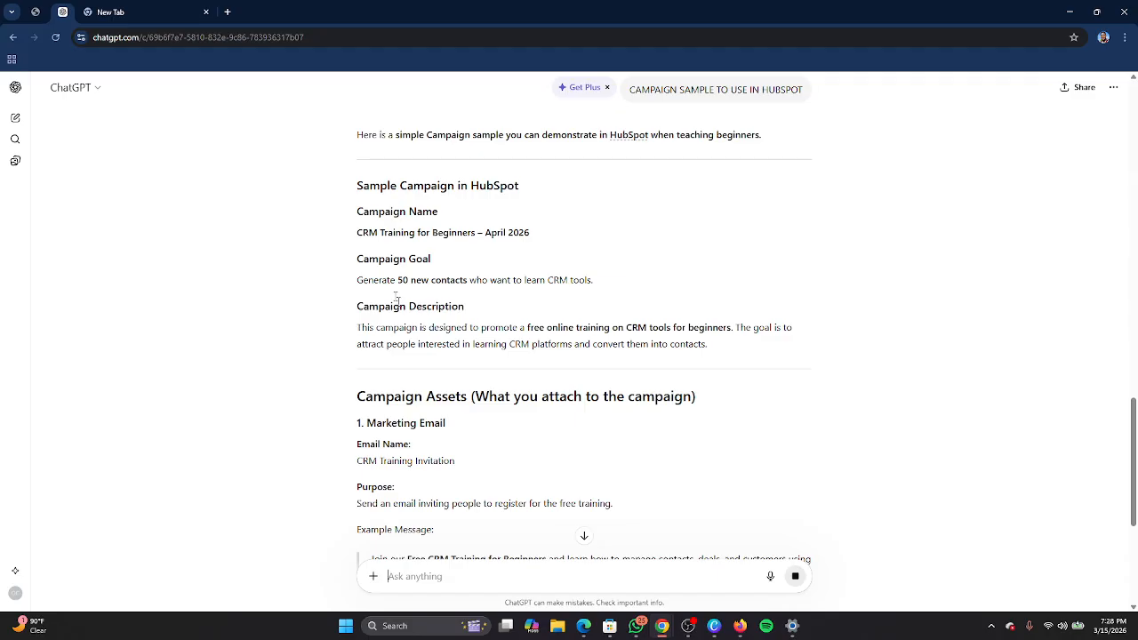
scroll(396, 297, "up", 2)
scroll(396, 302, "down", 2)
scroll(446, 364, "down", 5)
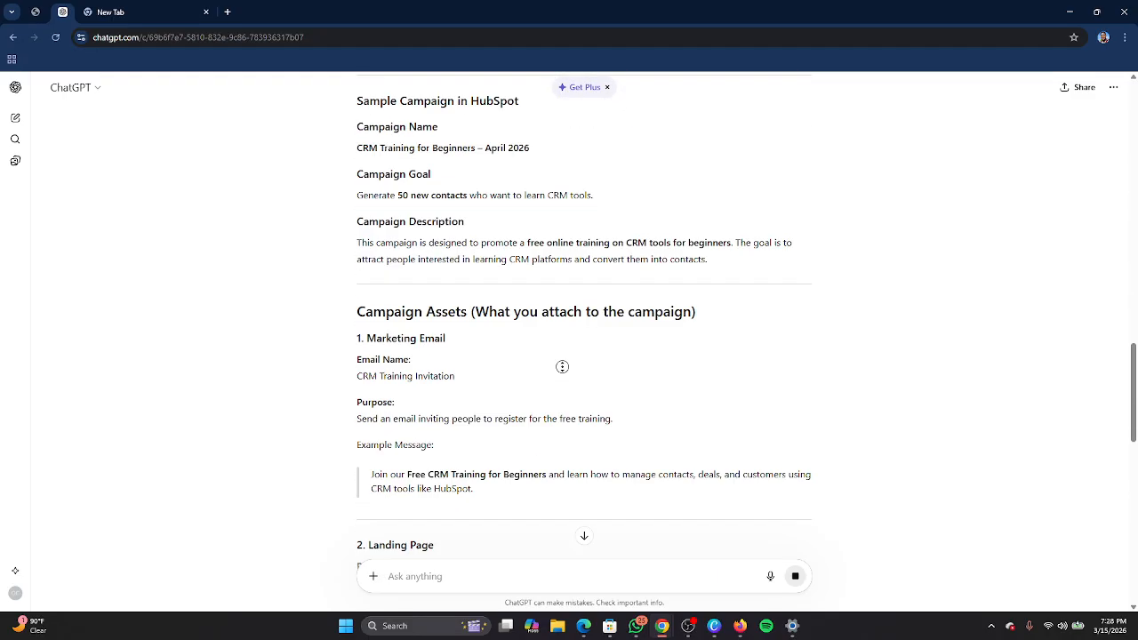
scroll(447, 365, "up", 8)
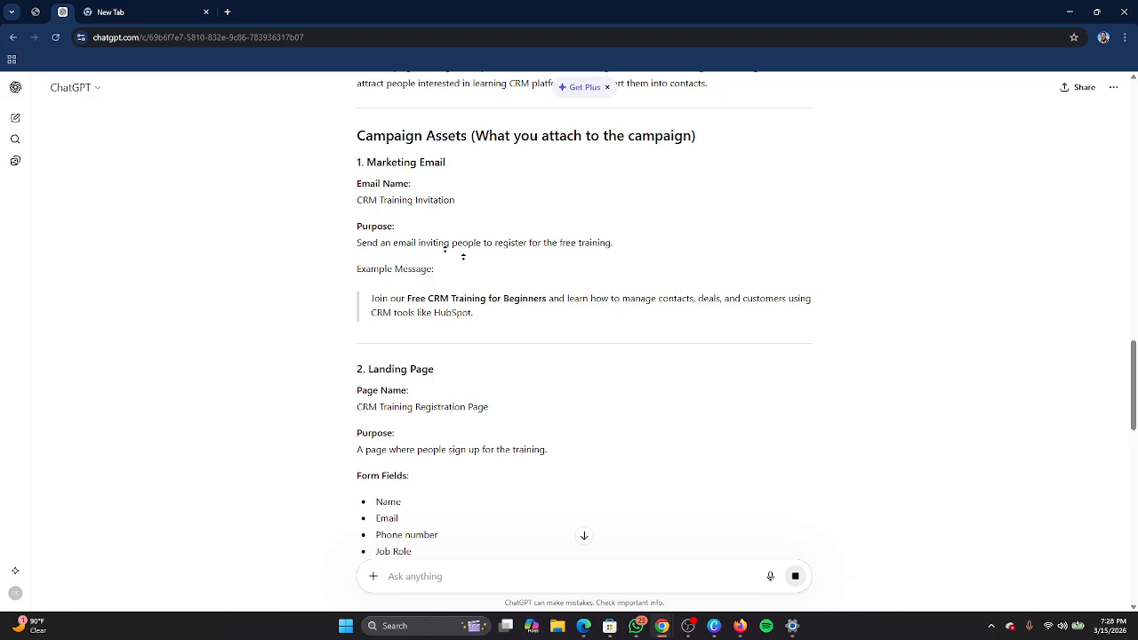
Review ChatGPT's sample campaign from its name, goal and description through the suggested assets, trackable metrics and beginner explanation
scroll(483, 451, "down", 12)
scroll(483, 451, "down", 7)
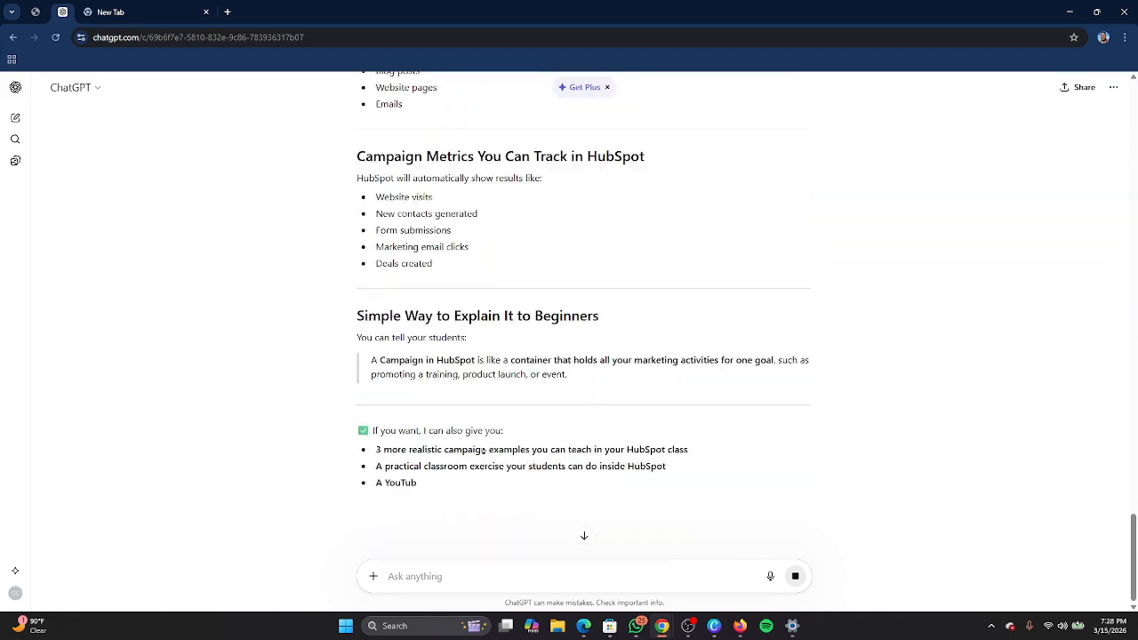
scroll(460, 315, "up", 3)
scroll(460, 316, "up", 4)
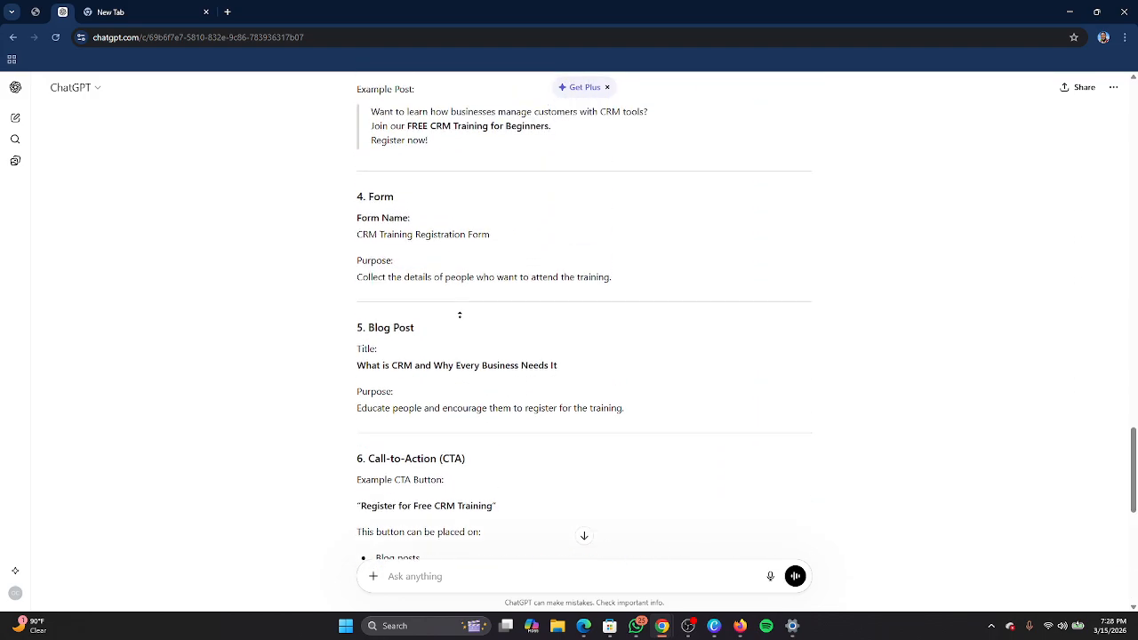
scroll(364, 283, "up", 15)
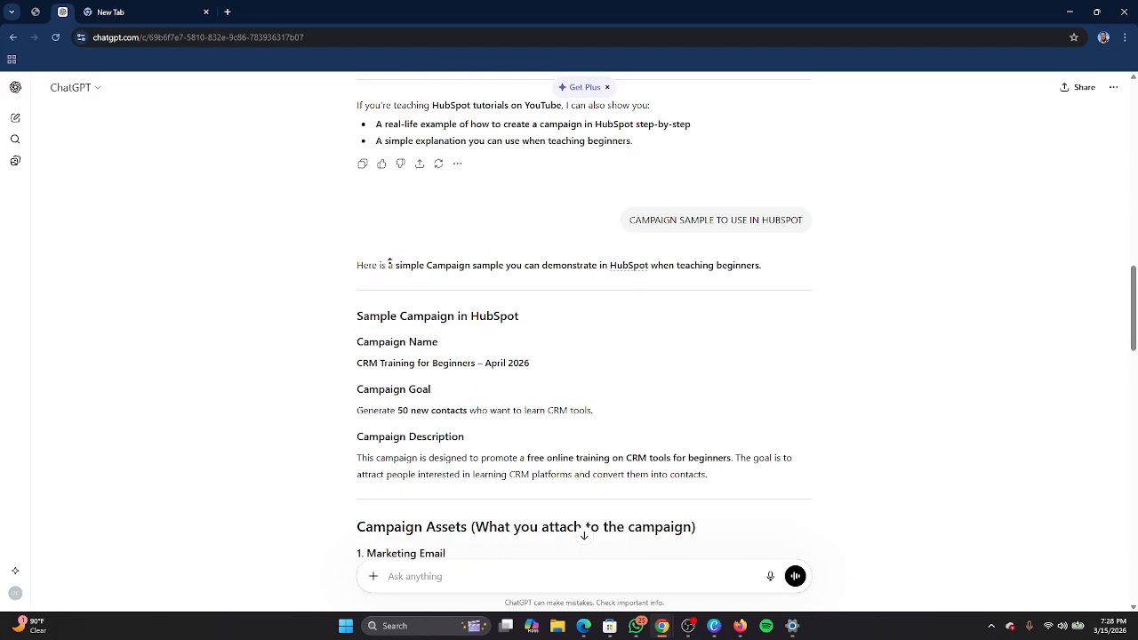
scroll(409, 399, "down", 8)
scroll(426, 464, "down", 3)
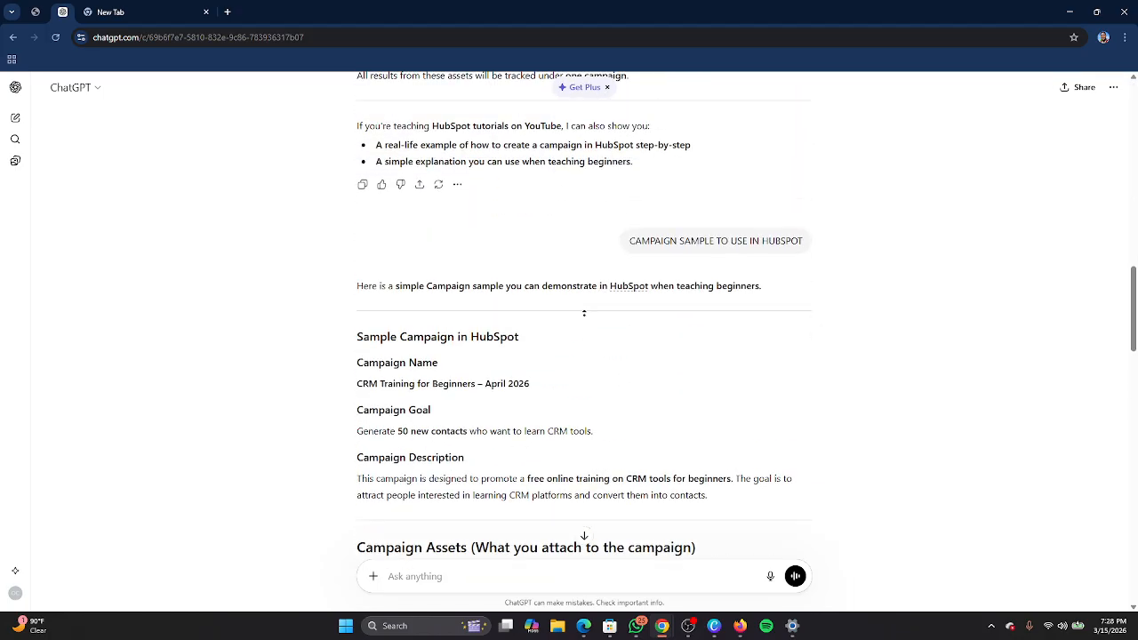
scroll(744, 219, "up", 8)
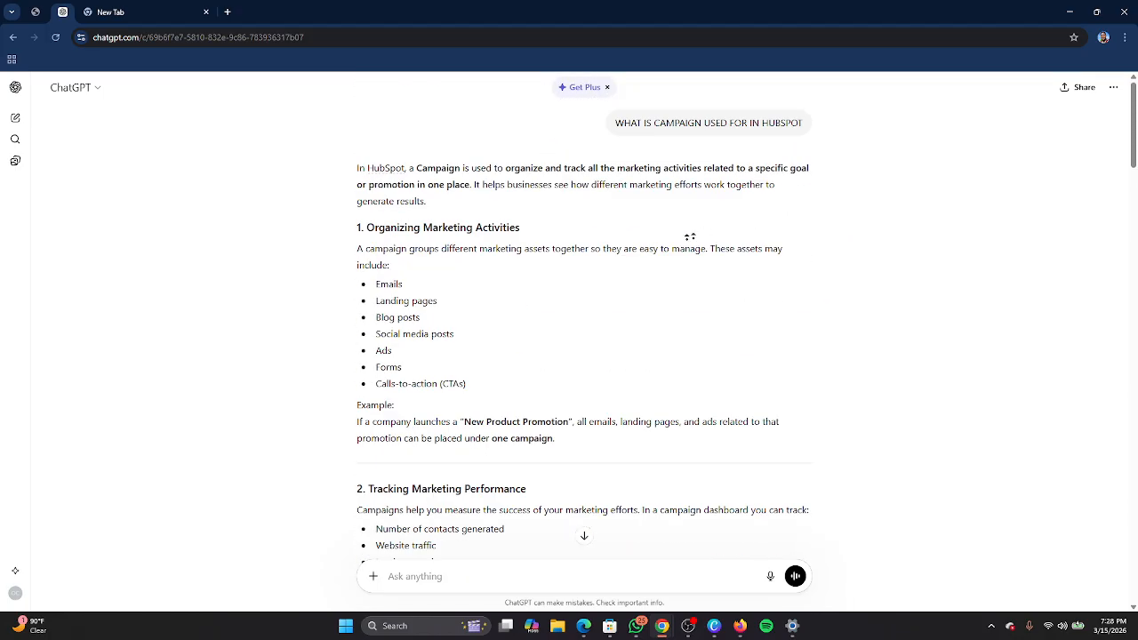
scroll(565, 398, "down", 6)
scroll(565, 398, "up", 6)
left_click_drag(1135, 158, 1134, 381)
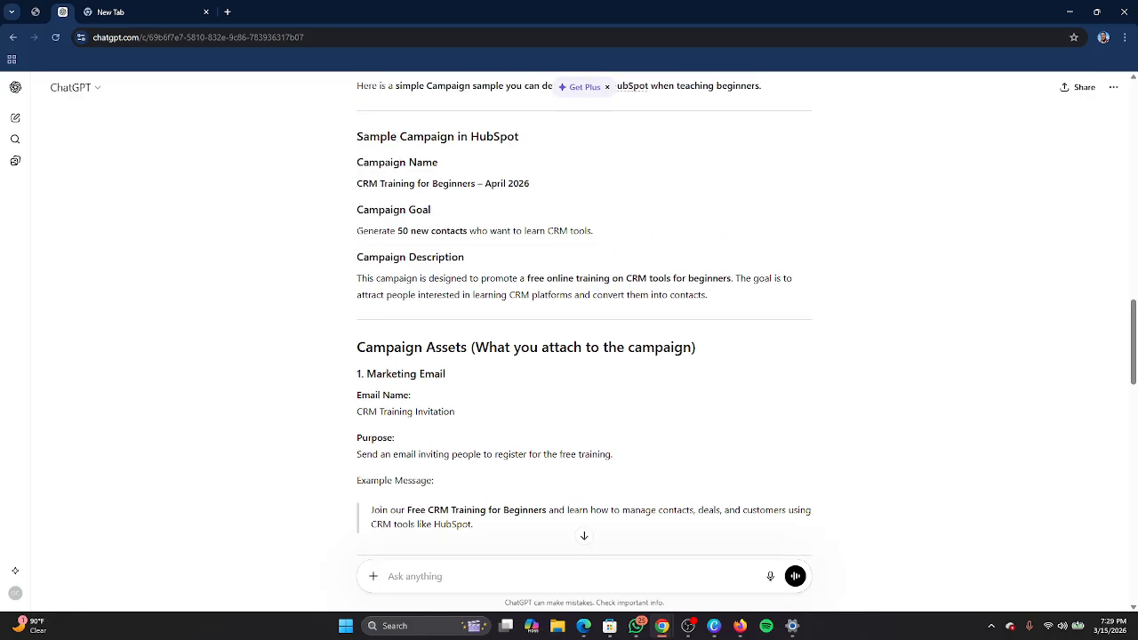
Copy the campaign name "CRM Training for Beginners – April 2026" from ChatGPT into the campaign name field of HubSpot's Create Campaign form
left_click_drag(355, 187, 537, 188)
right_click(522, 187)
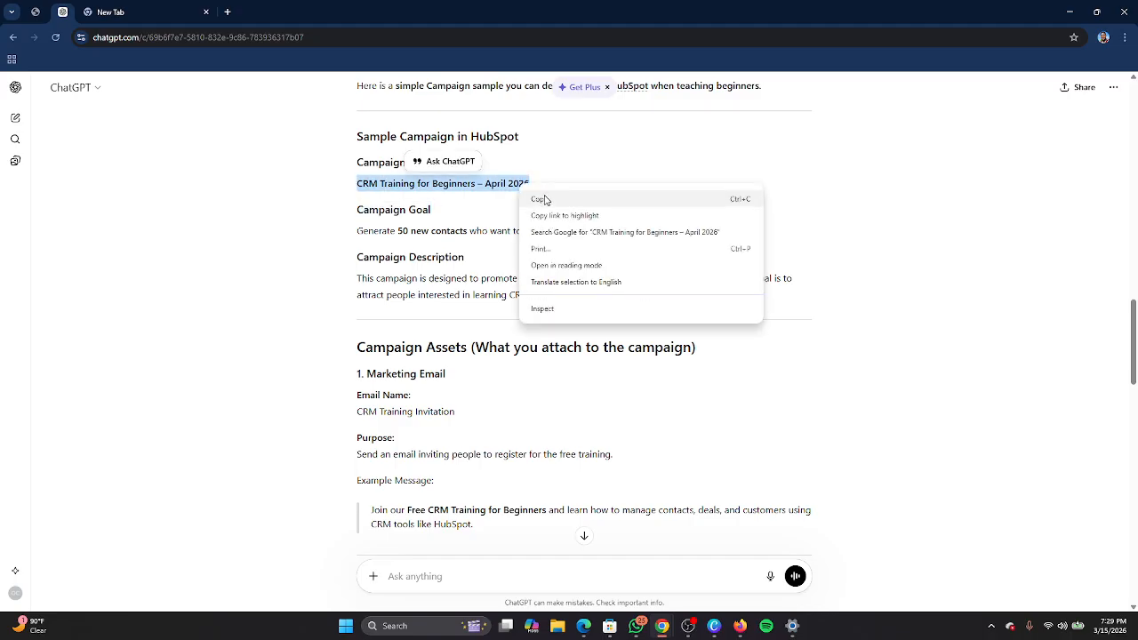
left_click(546, 199)
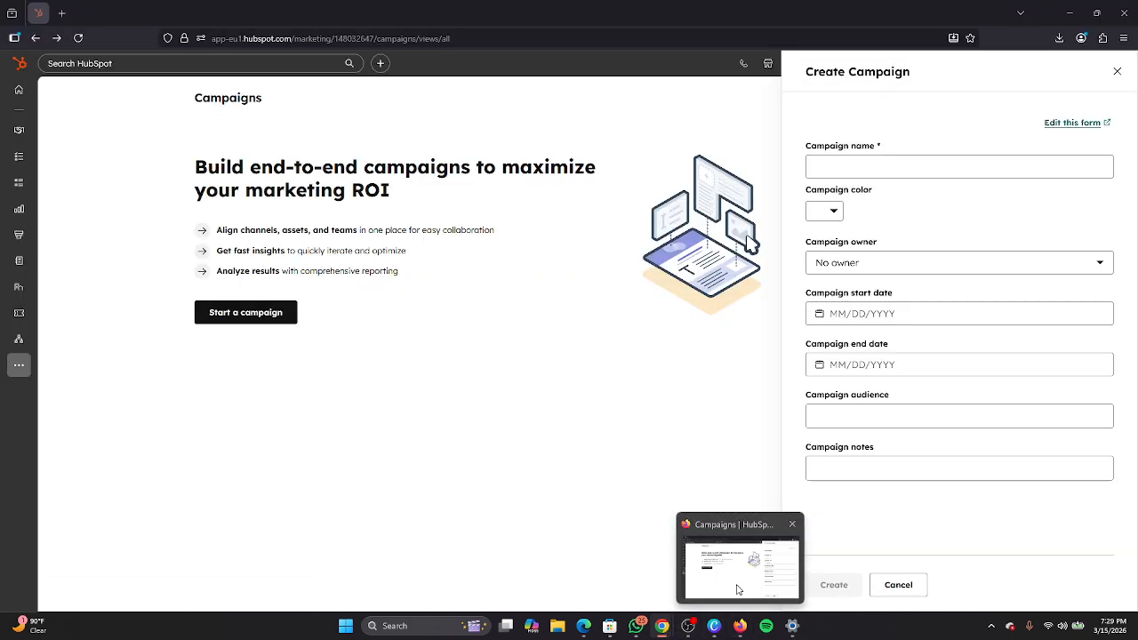
left_click(738, 589)
right_click(878, 164)
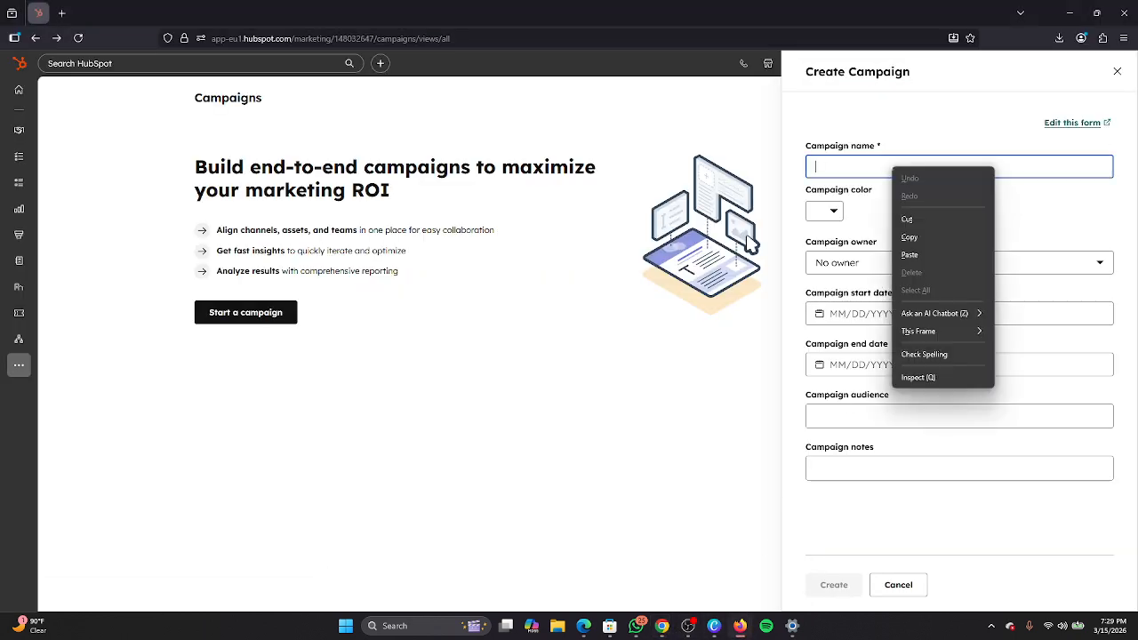
left_click(922, 249)
Set the campaign color to turquoise and assign the listed account user as campaign owner
left_click(833, 214)
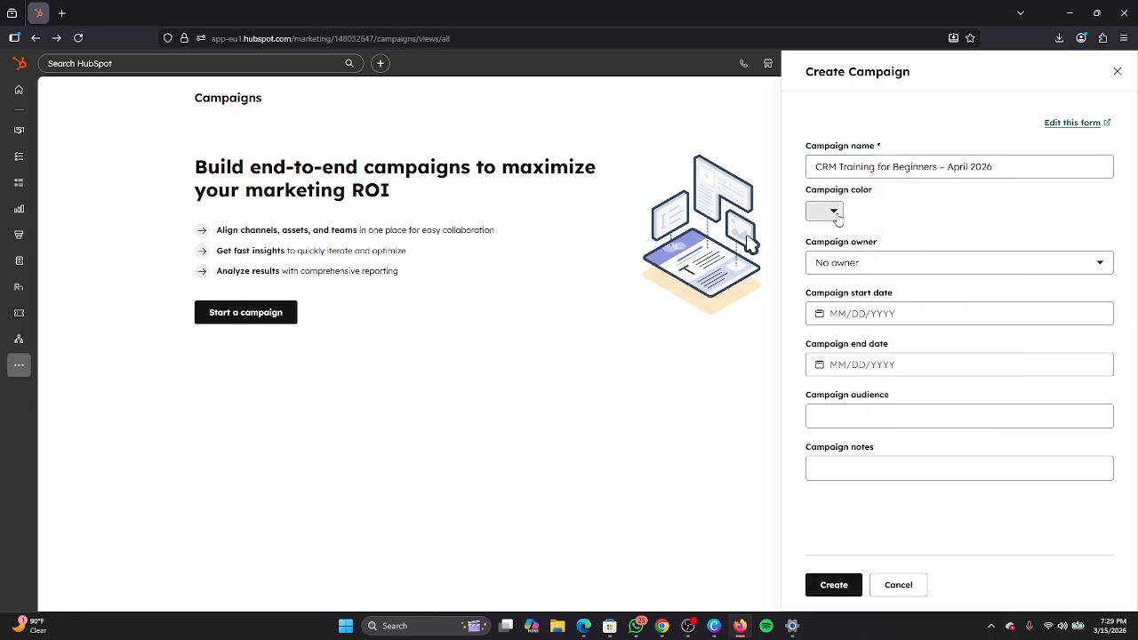
left_click(875, 248)
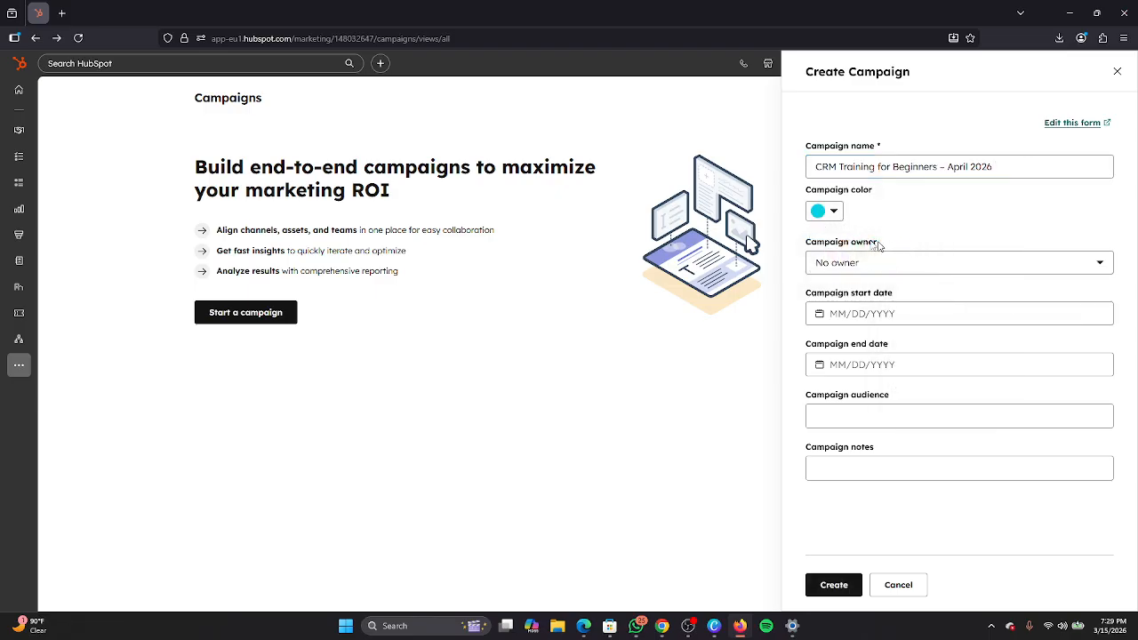
left_click(889, 265)
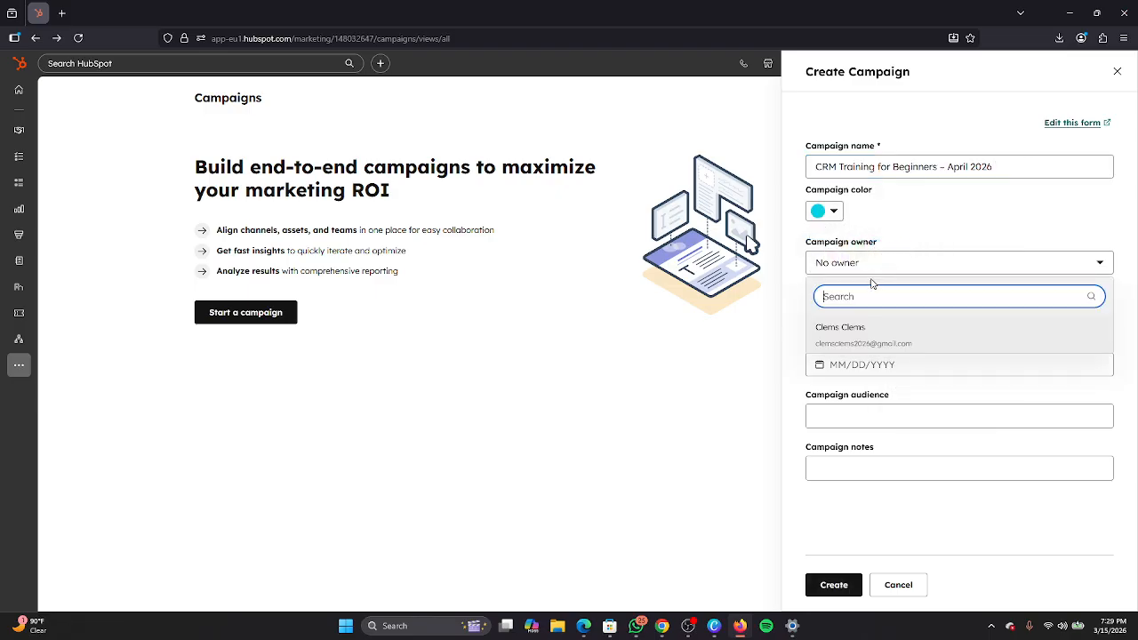
left_click(867, 336)
Set the campaign start date to 03/16/2026, the end date to 03/17/2026 and the audience to 100
left_click(947, 316)
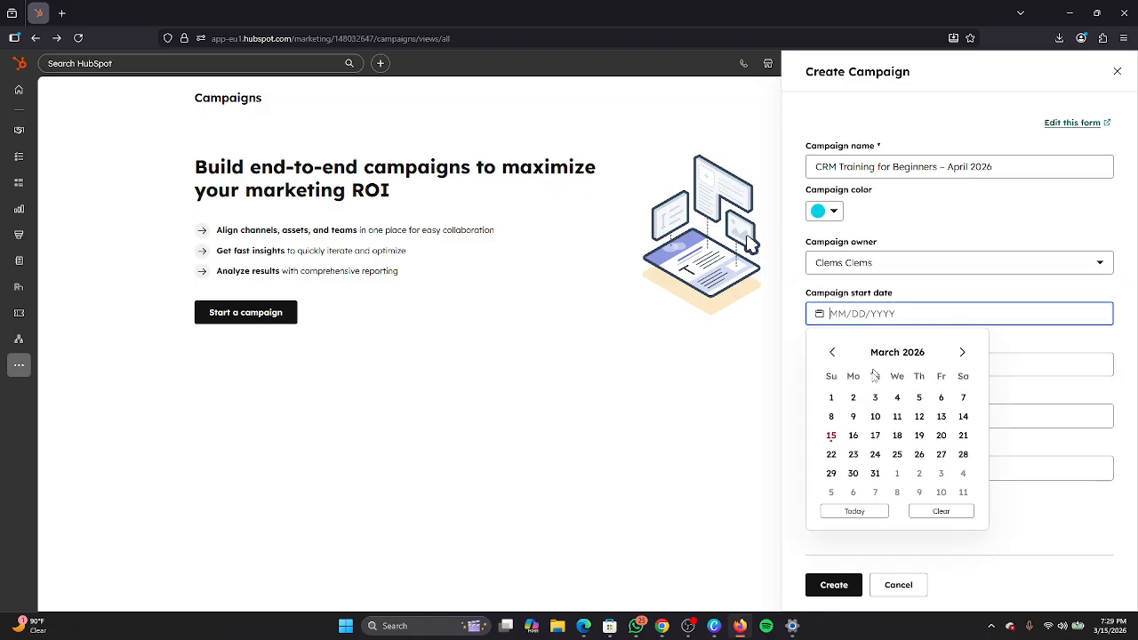
left_click(854, 439)
left_click(890, 365)
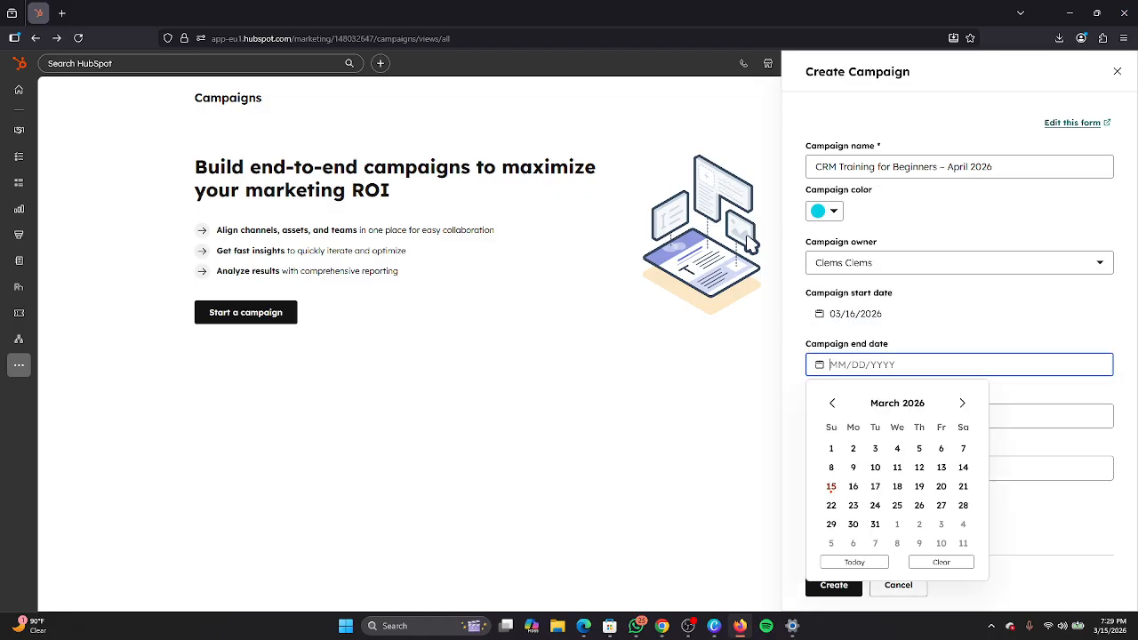
left_click(874, 486)
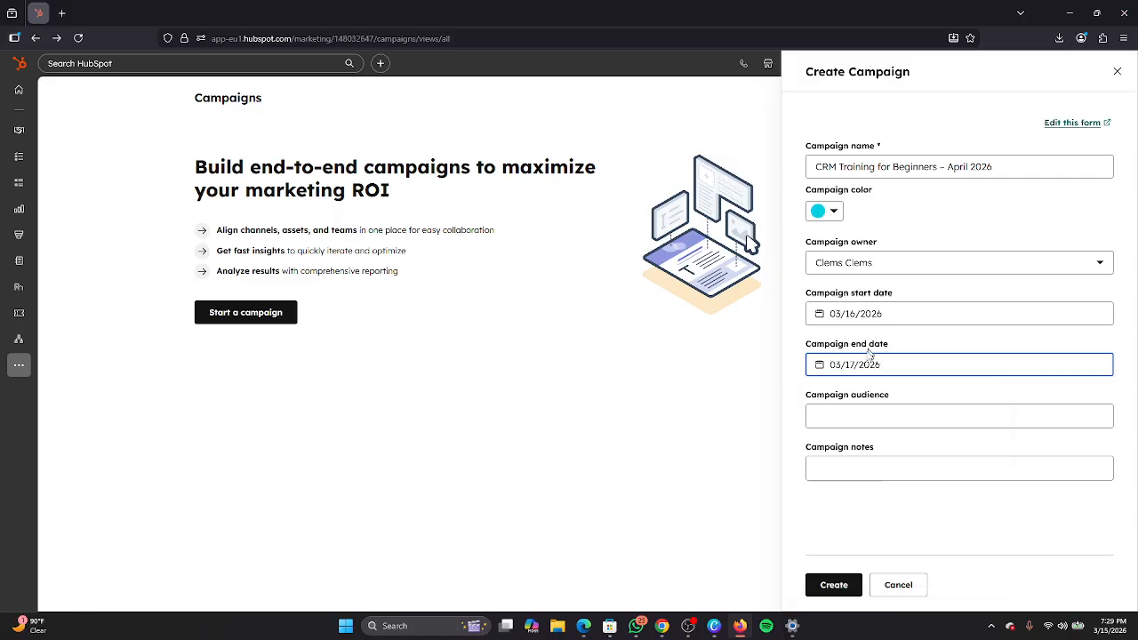
left_click(889, 418)
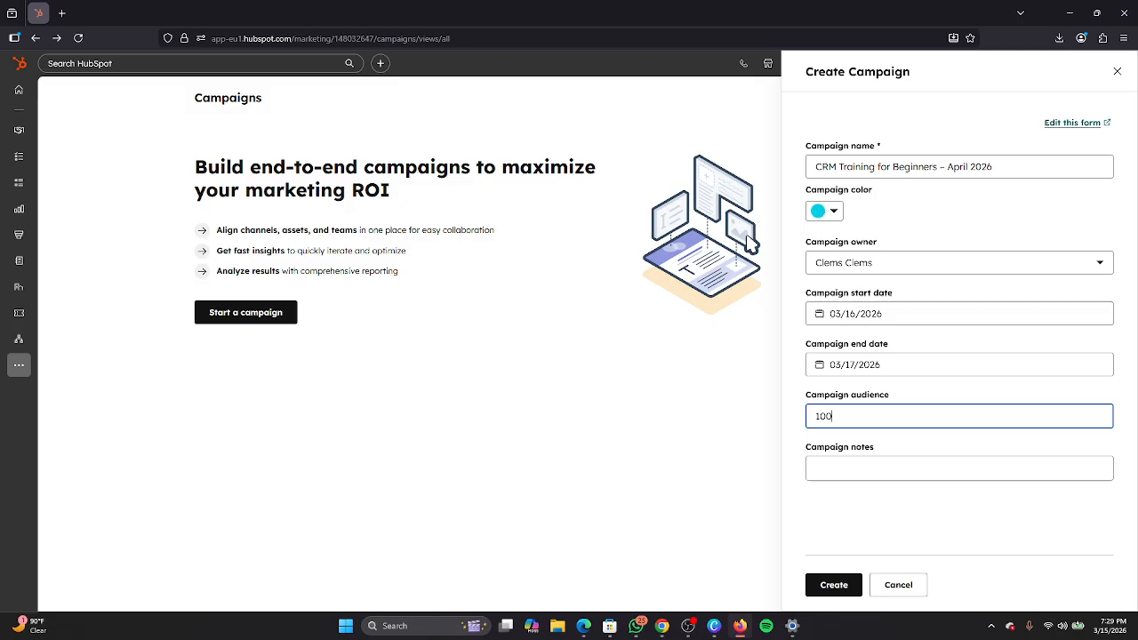
key("Tab")
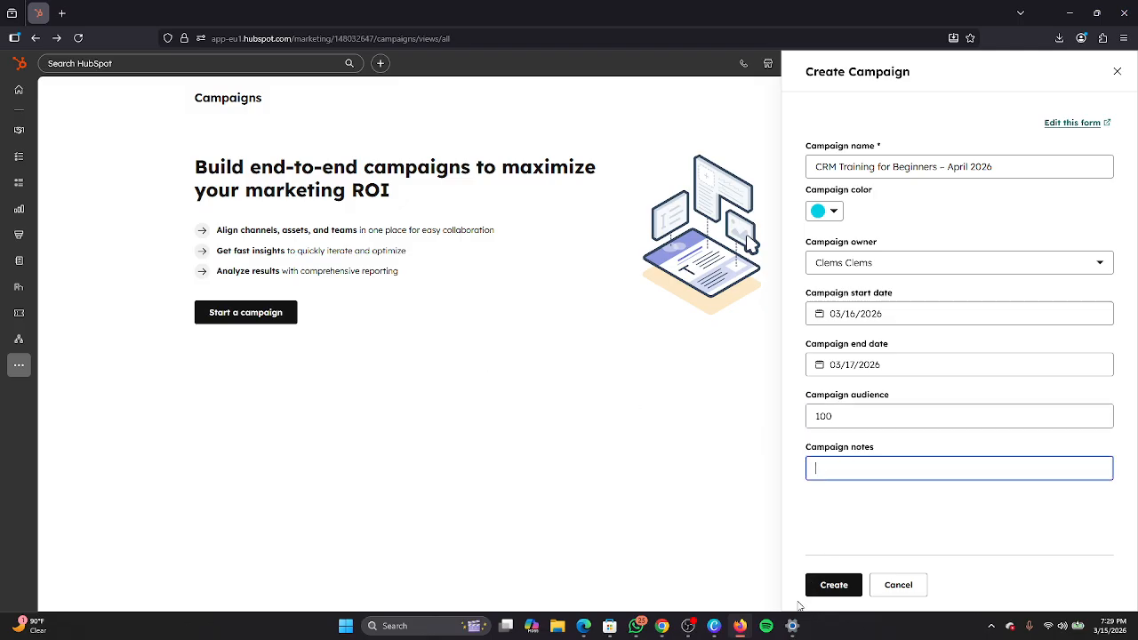
Copy the full campaign description from ChatGPT into the campaign notes in HubSpot and create the campaign
mouse_move(654, 634)
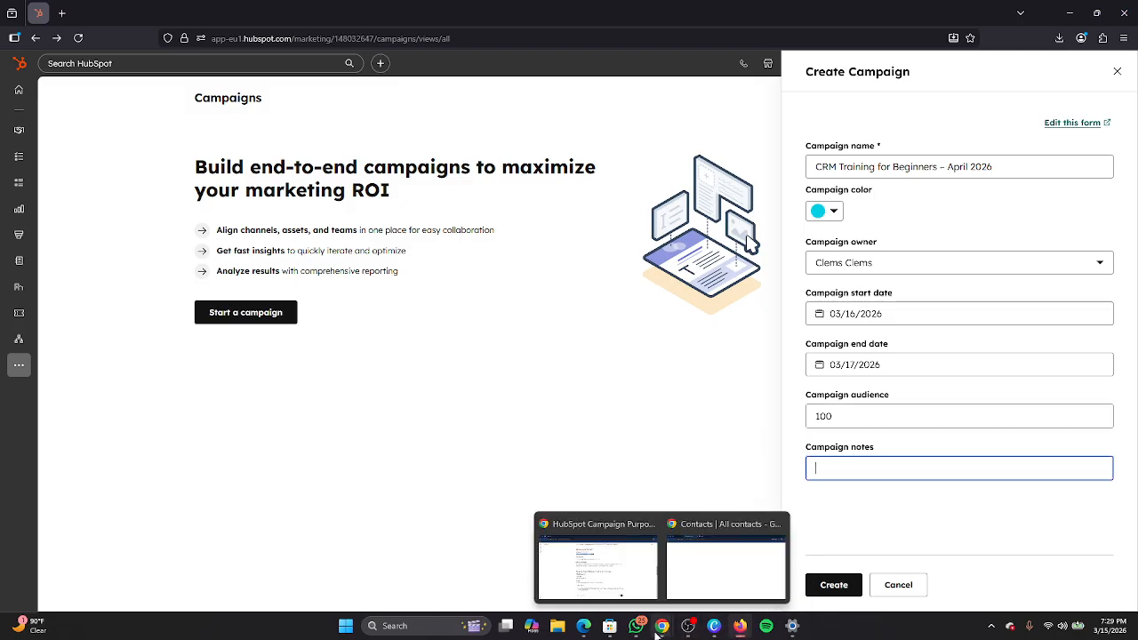
left_click(596, 565)
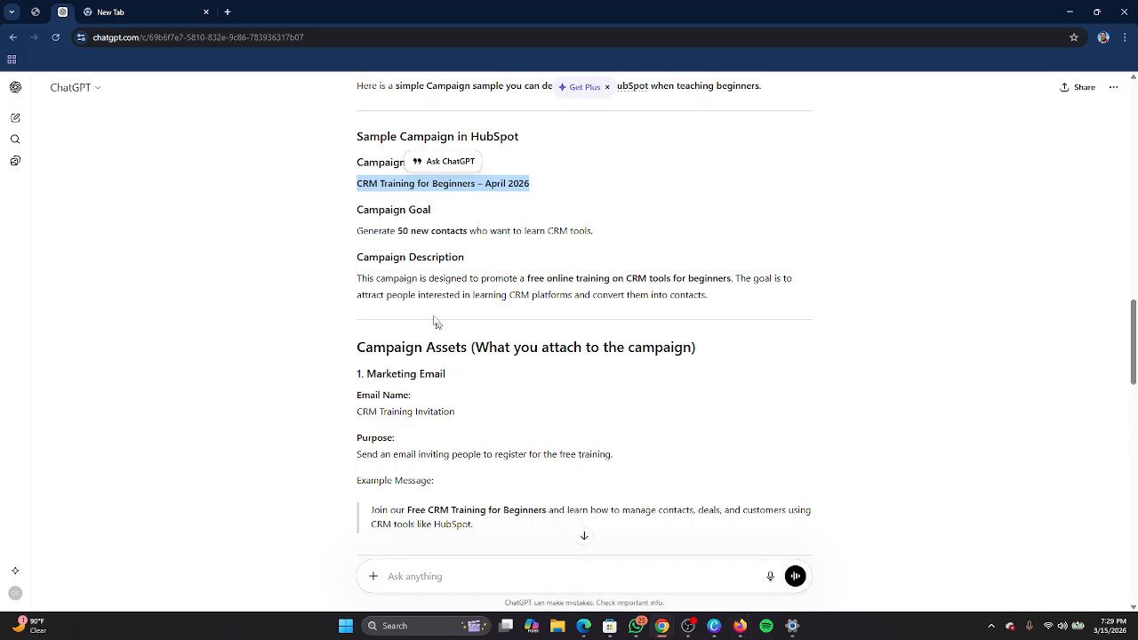
left_click_drag(355, 279, 572, 314)
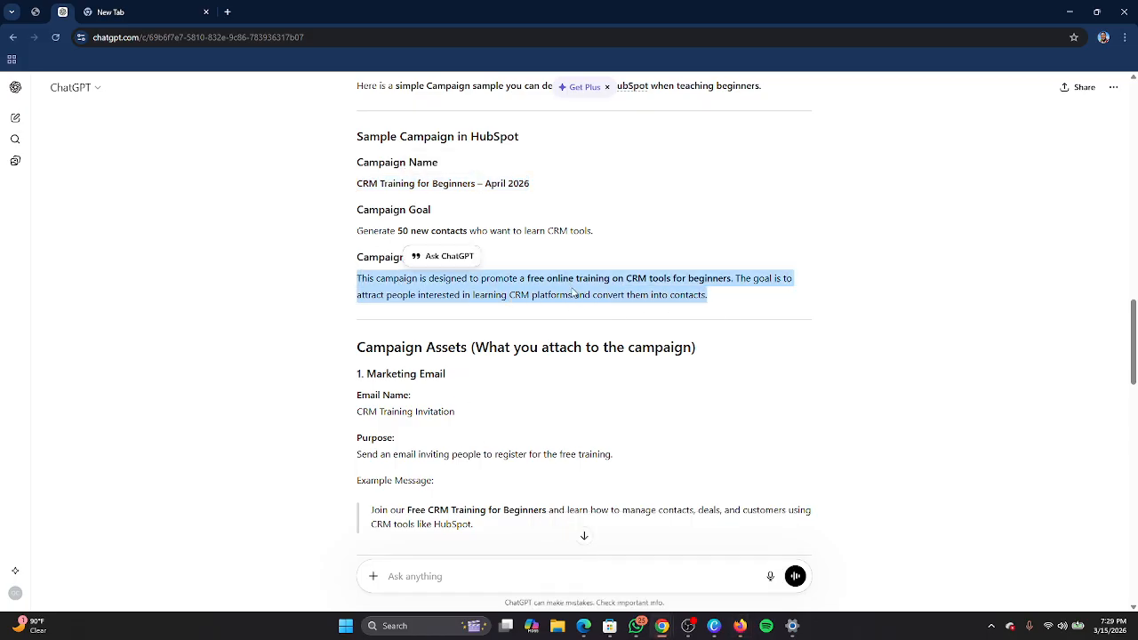
right_click(571, 290)
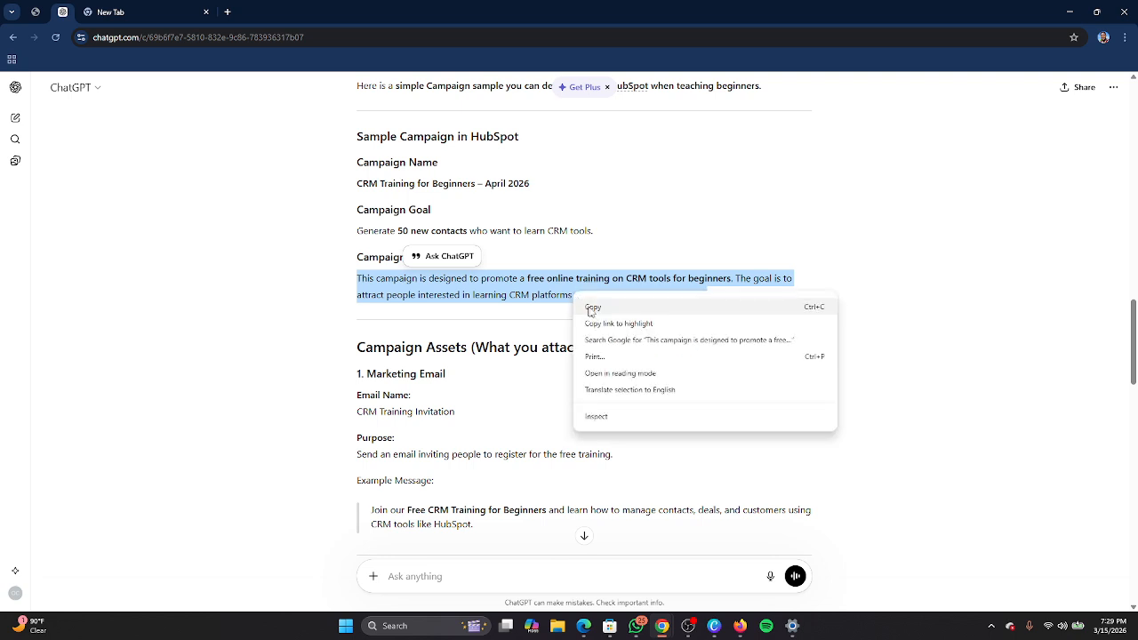
left_click(596, 311)
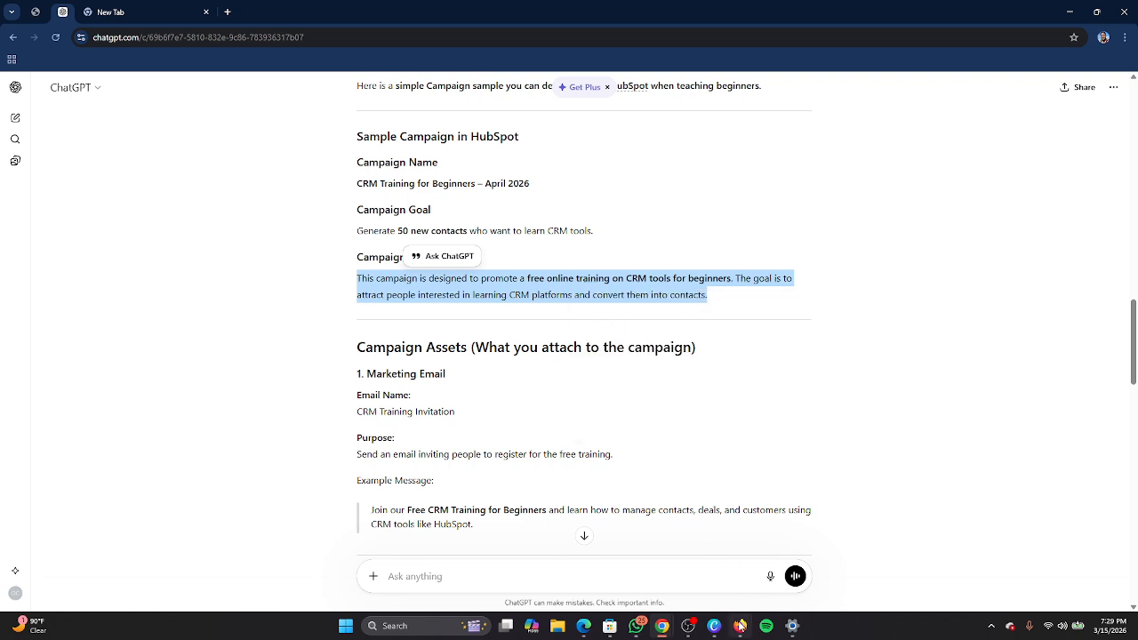
mouse_move(741, 625)
left_click(725, 601)
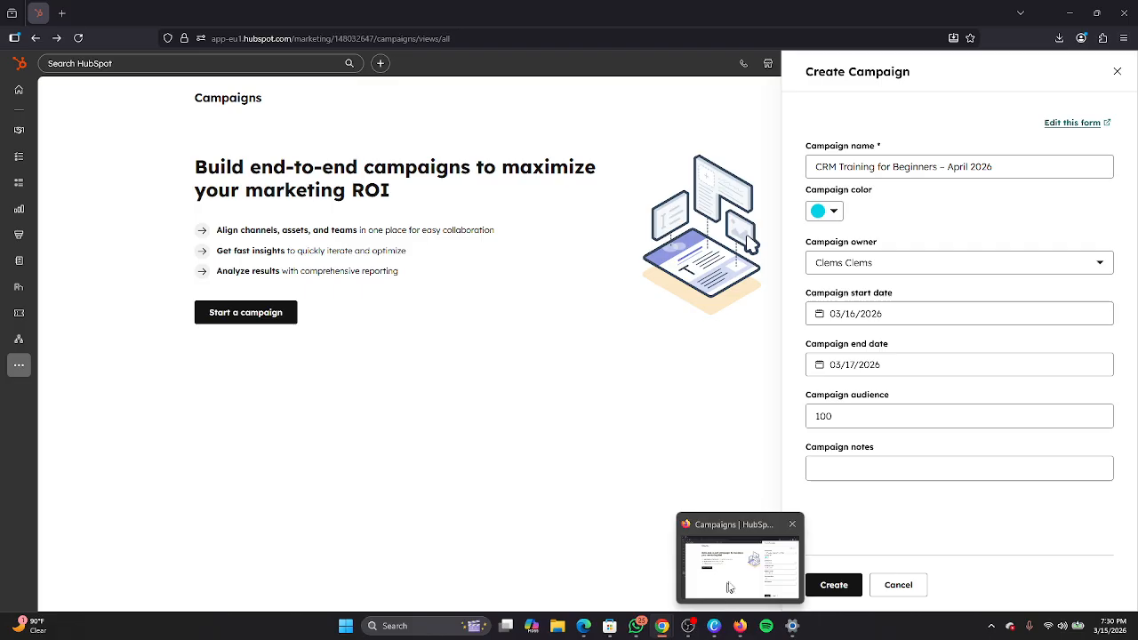
left_click(840, 468)
right_click(841, 467)
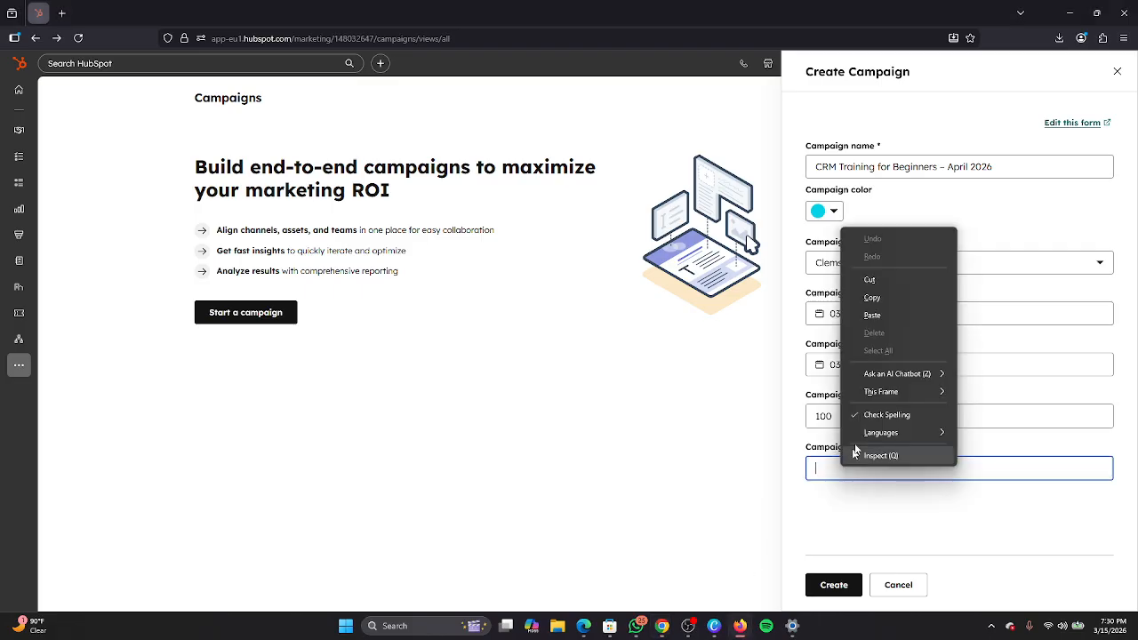
left_click(872, 315)
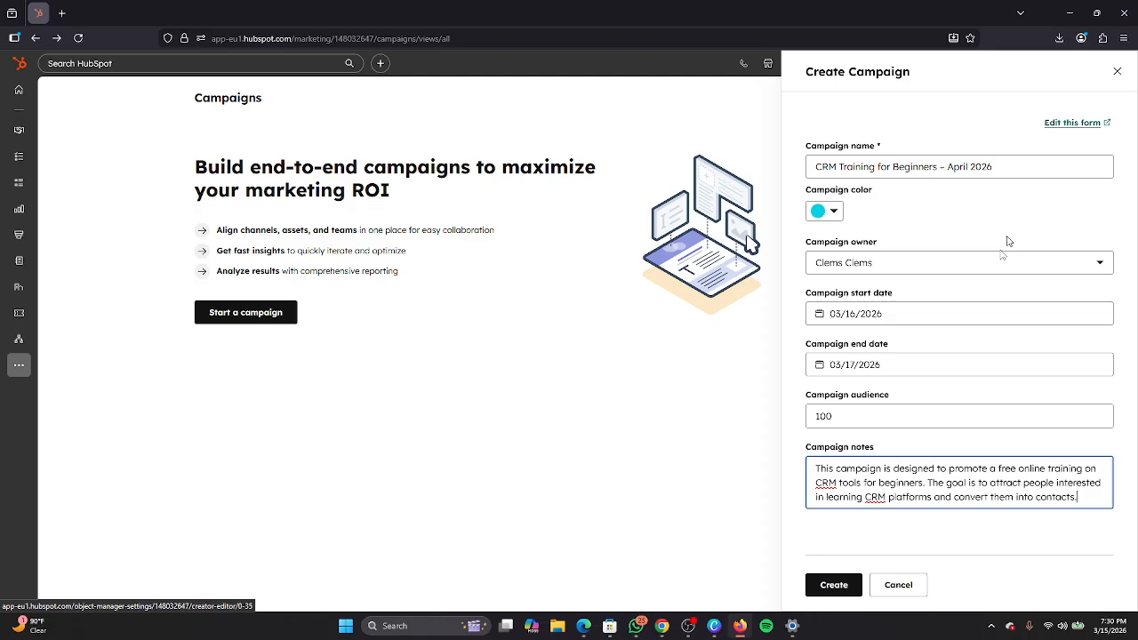
left_click(837, 582)
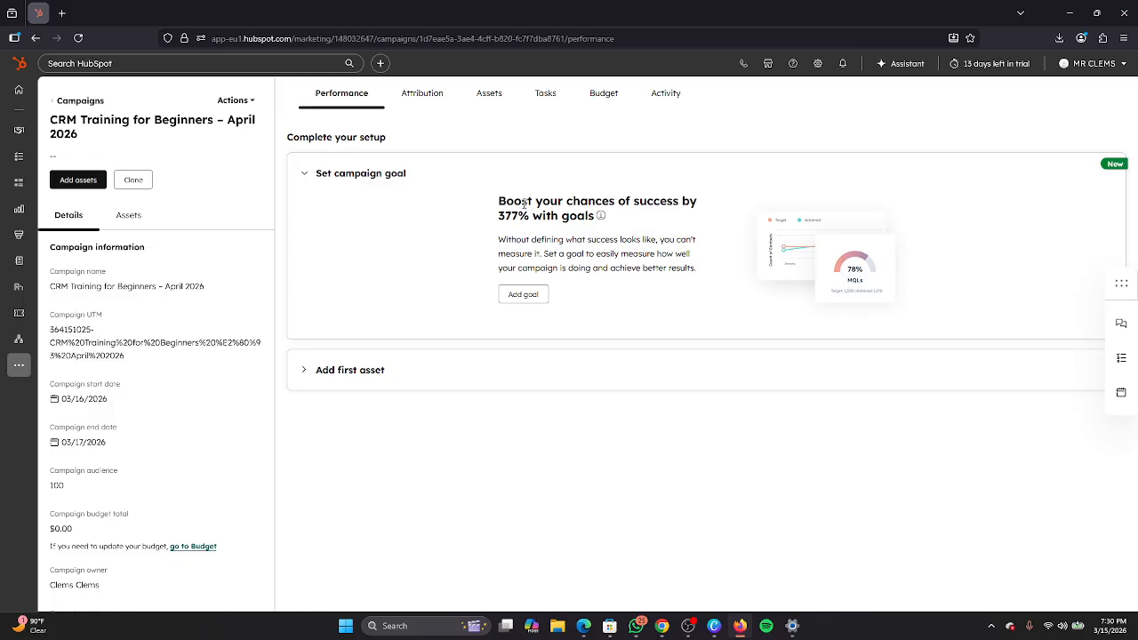
Add a campaign goal, look through the goal types, choose Generate Lead and continue to the goal details
left_click(535, 293)
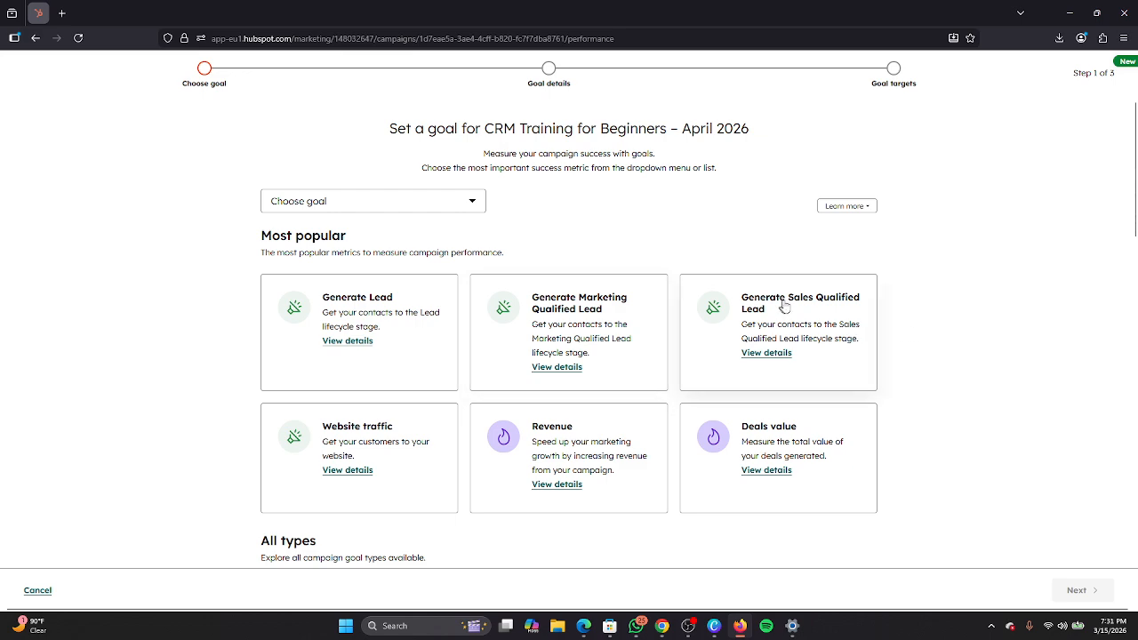
scroll(600, 464, "down", 1)
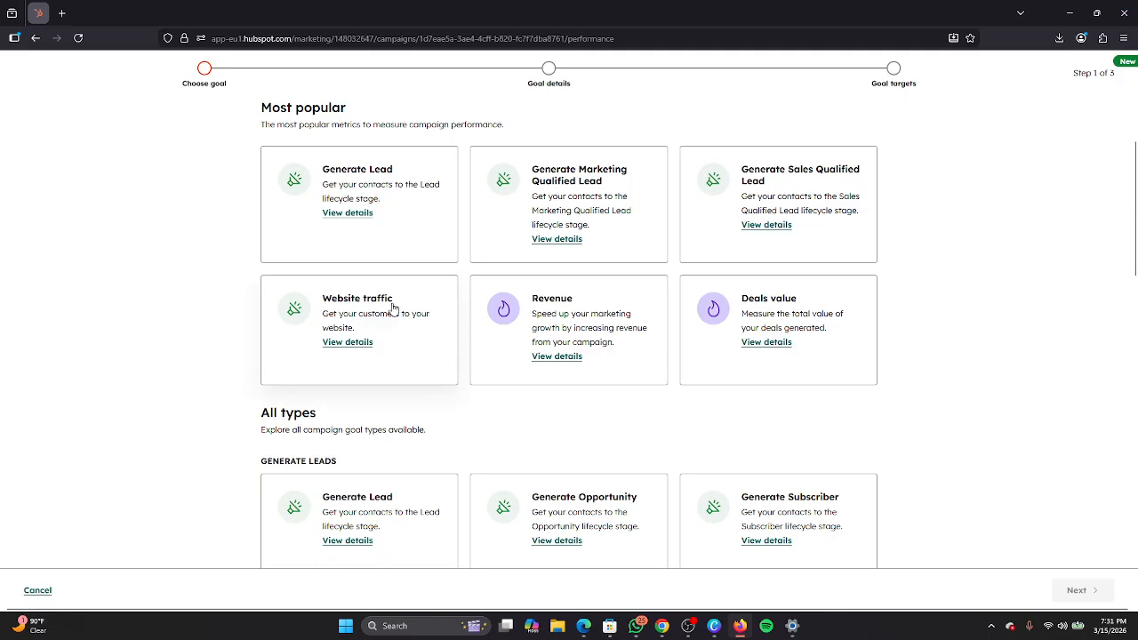
scroll(396, 306, "up", 1)
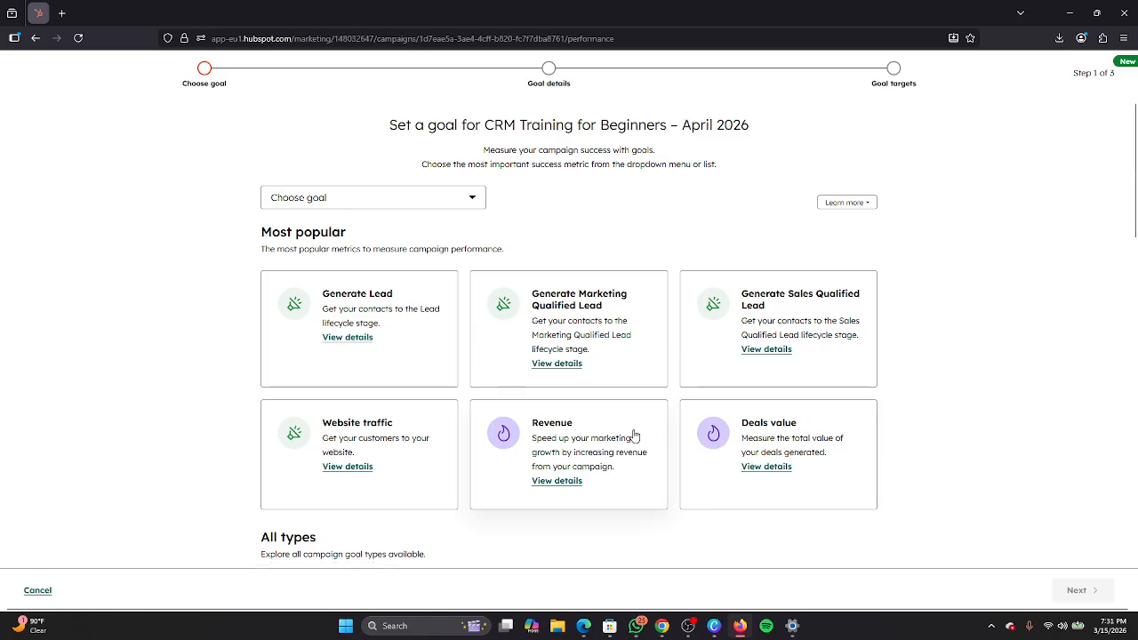
scroll(558, 419, "down", 3)
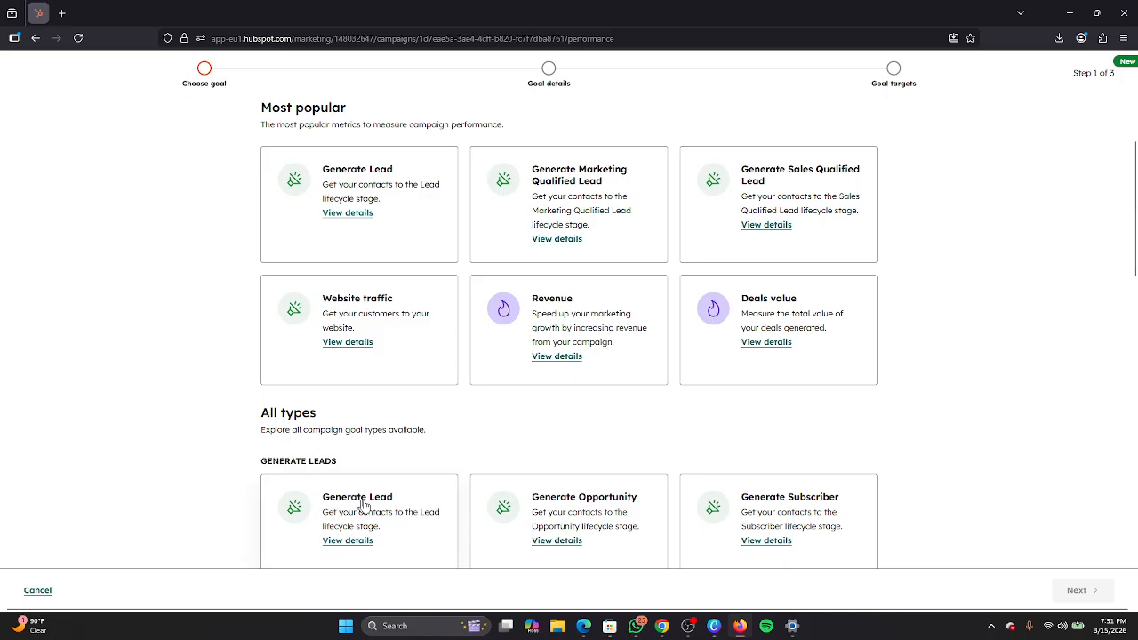
left_click(387, 197)
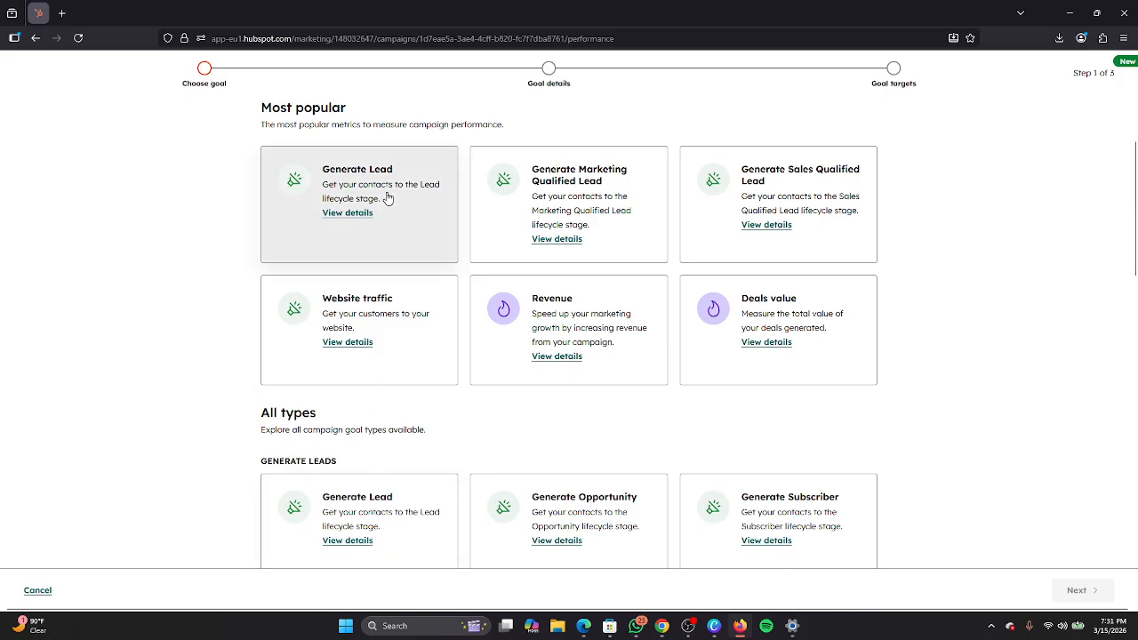
left_click(1076, 592)
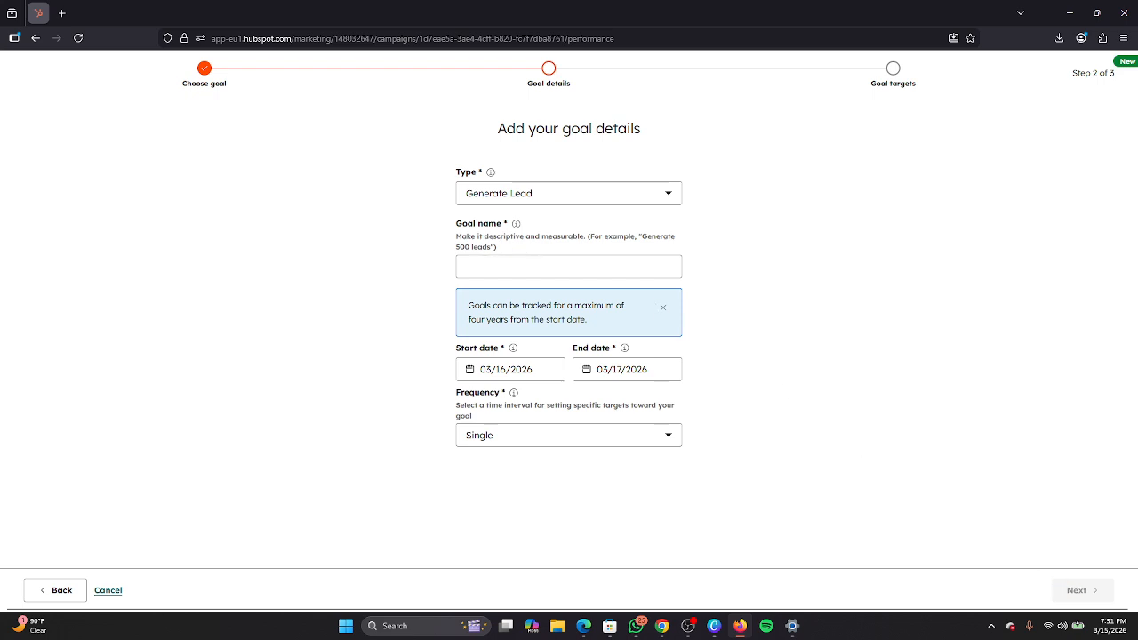
Name the goal "GENERAT 500 LEADS"
left_click(650, 258)
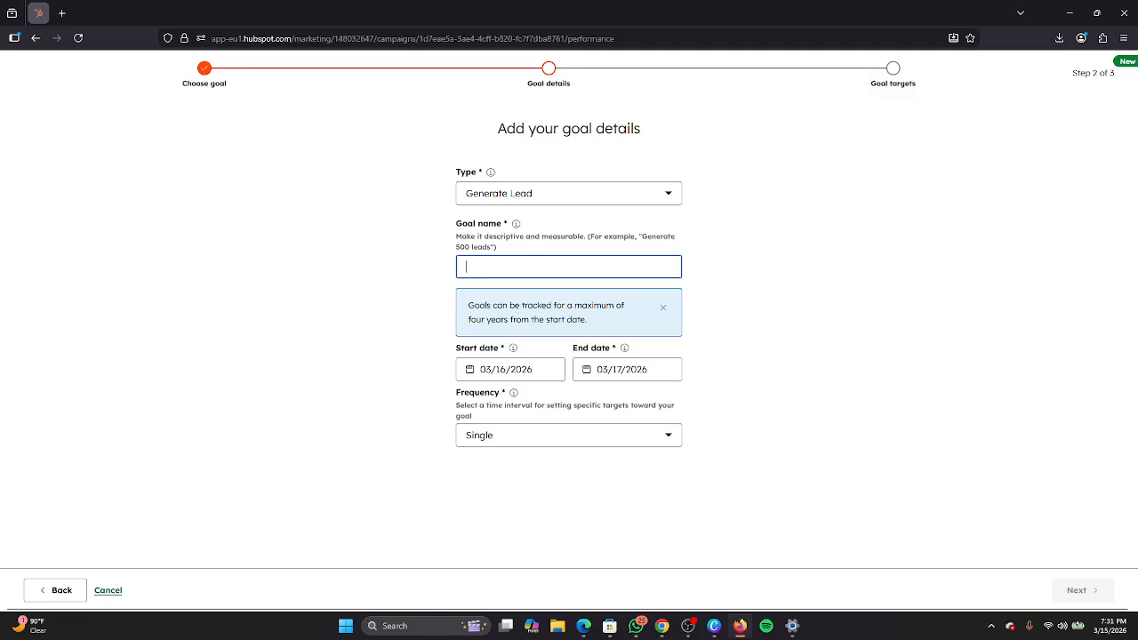
type("GENER")
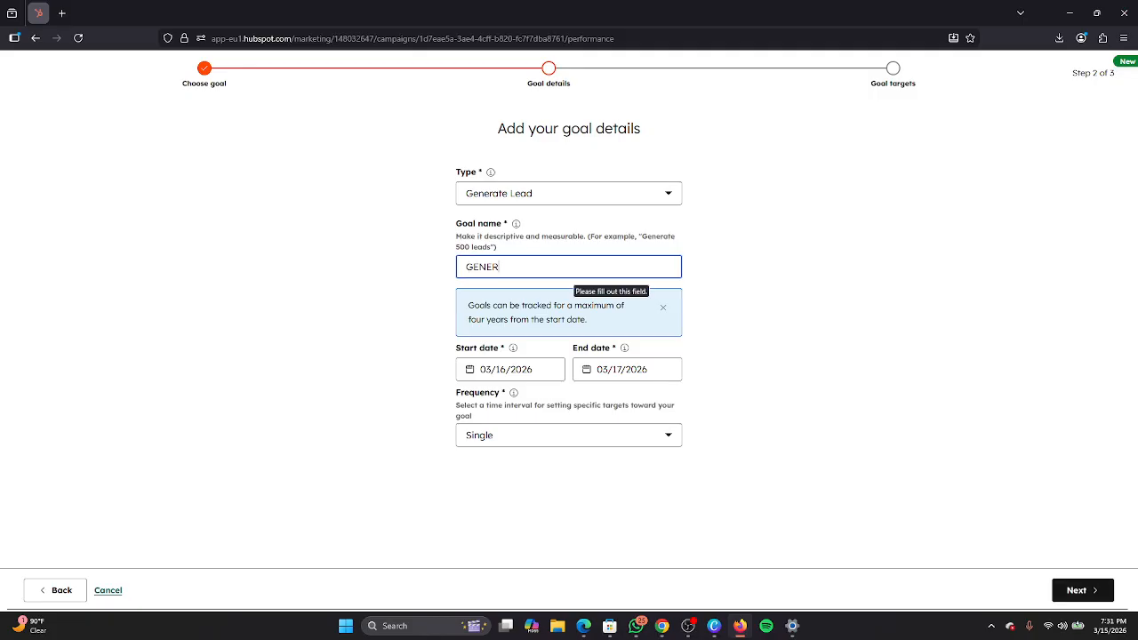
type("AT 500 LEADS")
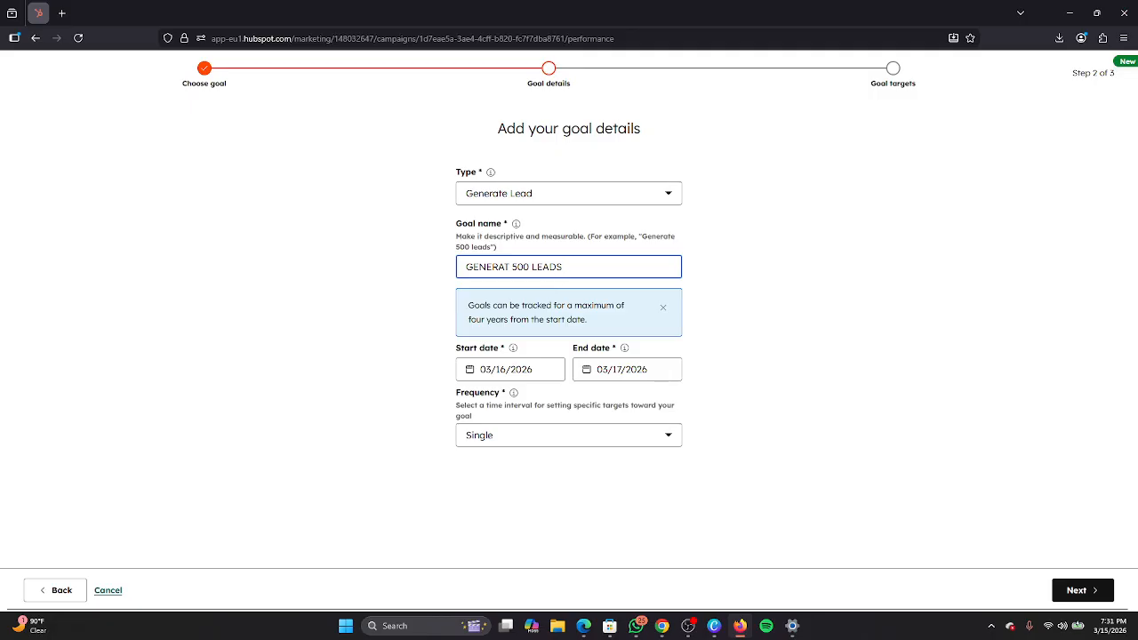
Correct the spelling of the goal name so it reads "GENERATE 500 LEADS"
left_click(510, 267)
type("E")
Switch to the Google Meet call, read the in-call chat messages, close the chat and return to HubSpot
mouse_move(583, 626)
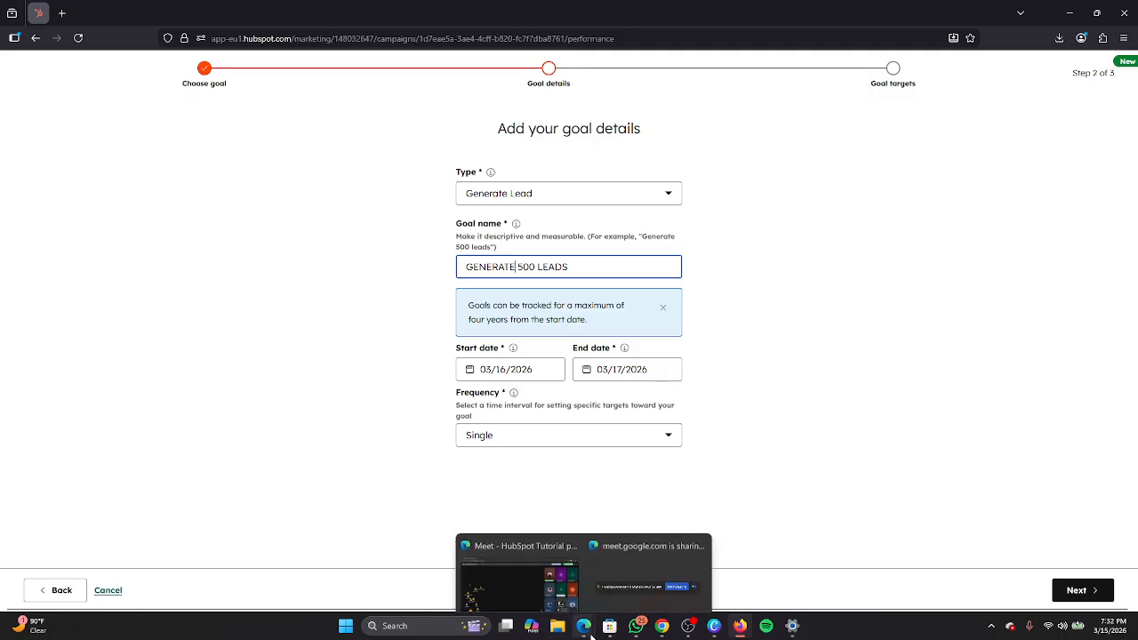
left_click(518, 587)
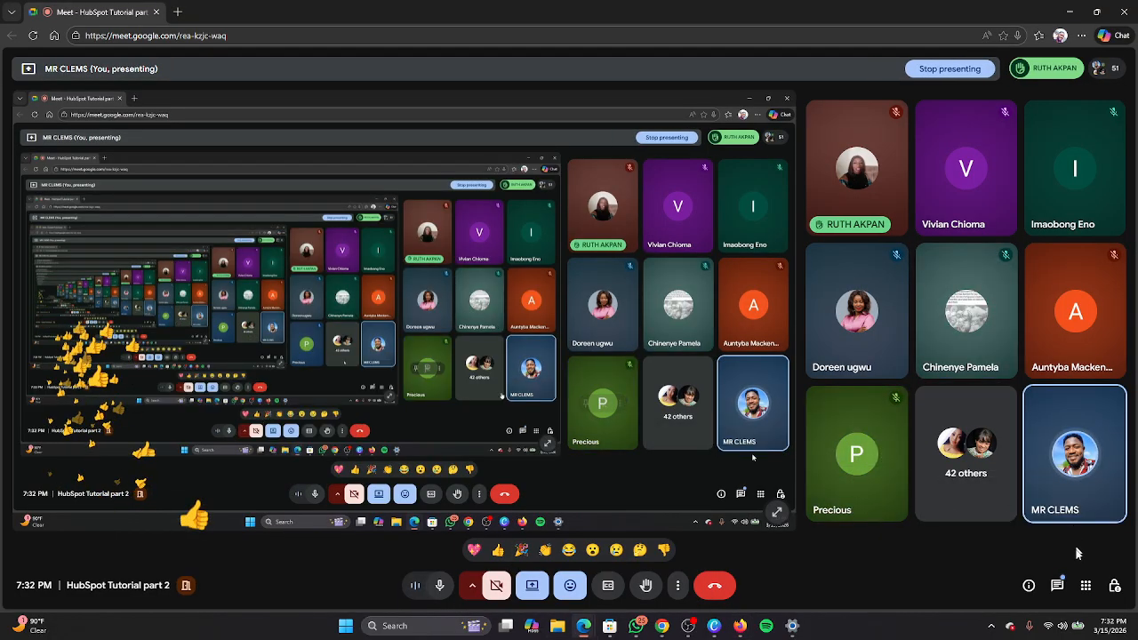
left_click(1058, 586)
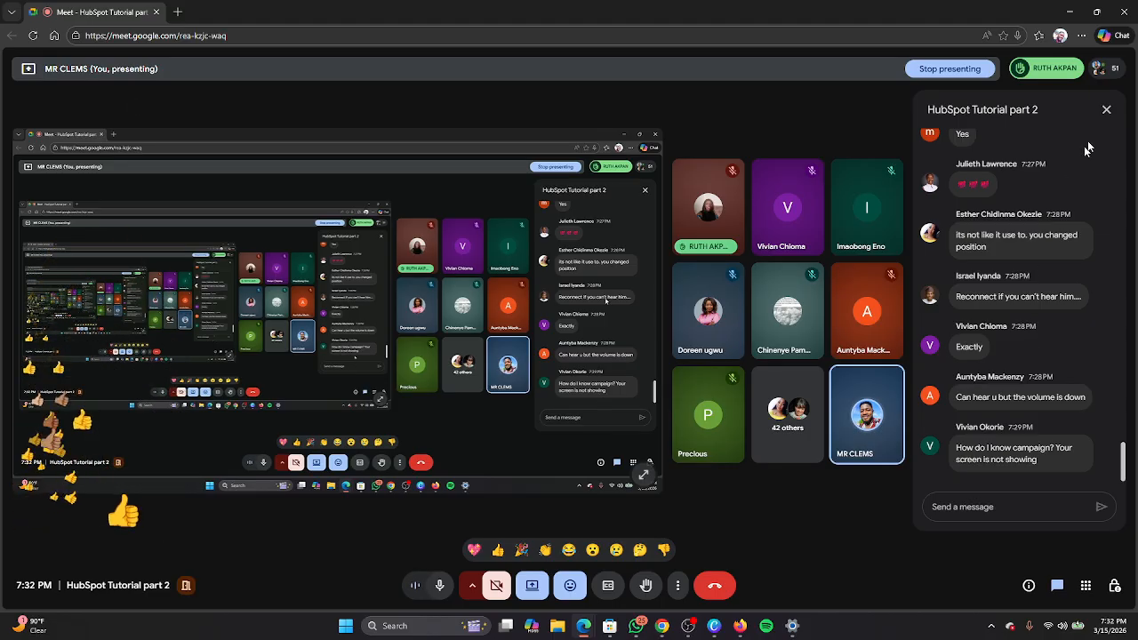
left_click(1107, 109)
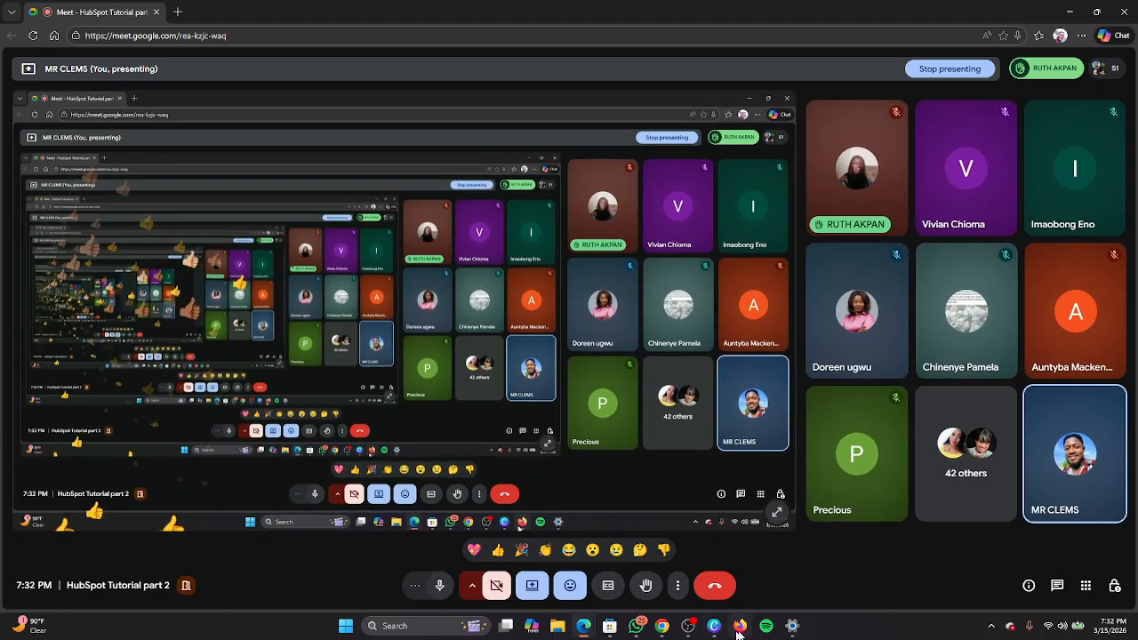
mouse_move(728, 620)
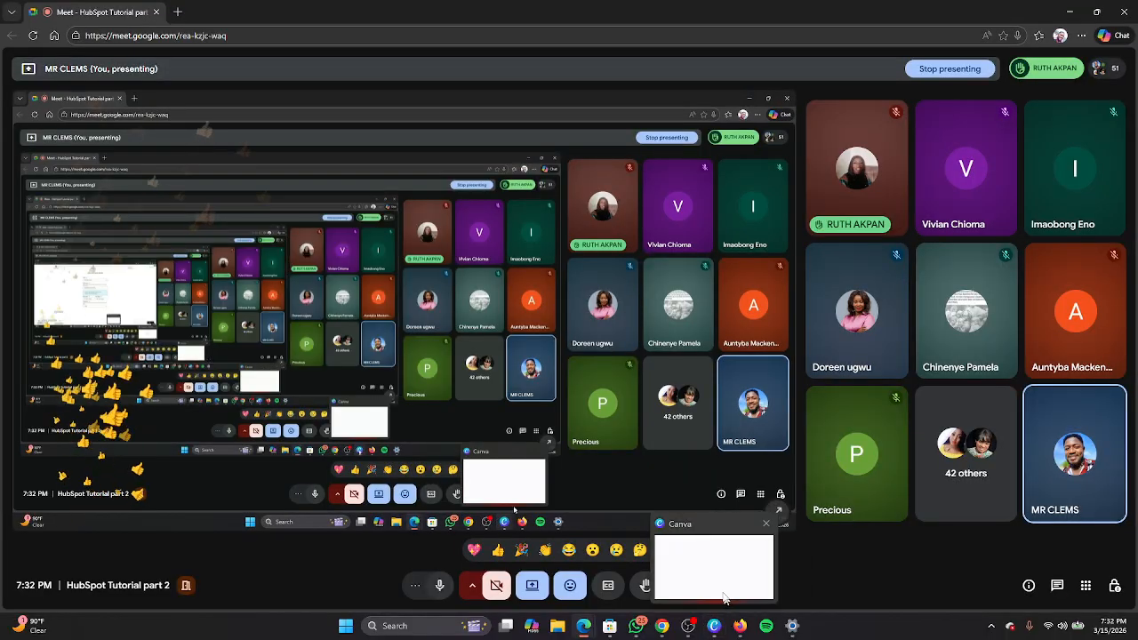
left_click(739, 628)
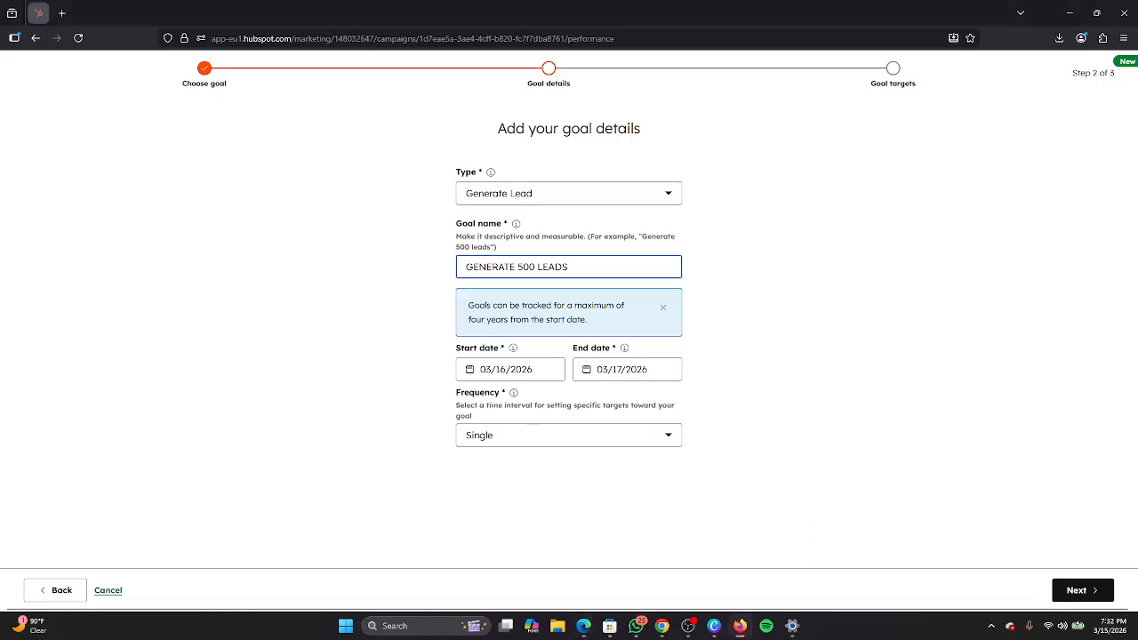
Review the goal's frequency options and the dates available for its end date, leaving Single and 03/17/2026 selected
left_click(516, 436)
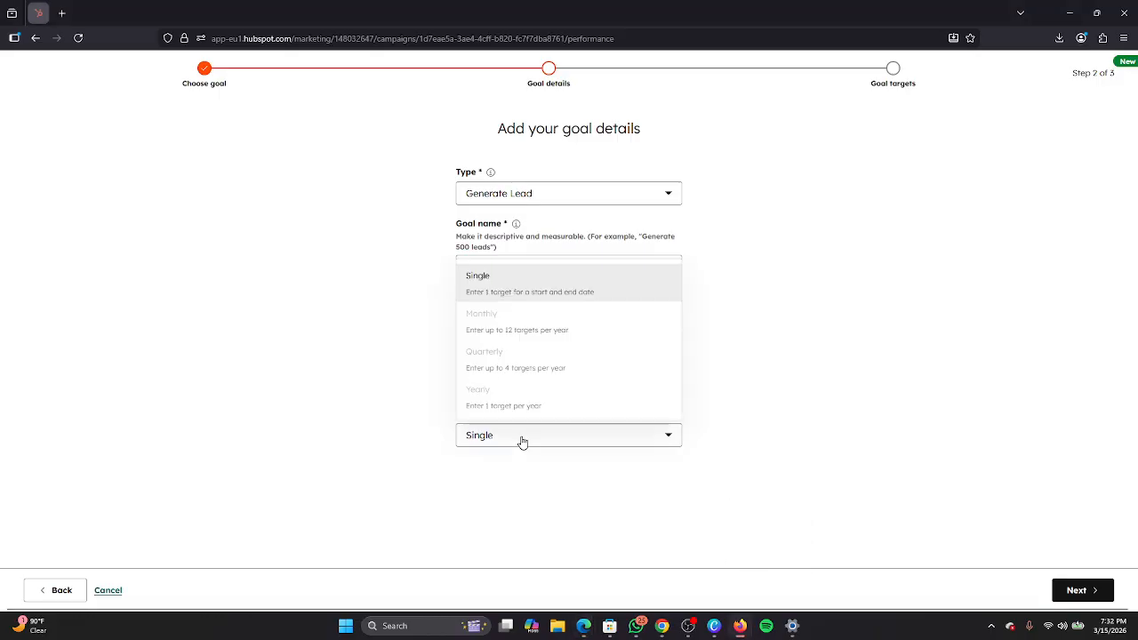
left_click(522, 442)
left_click(522, 442)
mouse_move(486, 338)
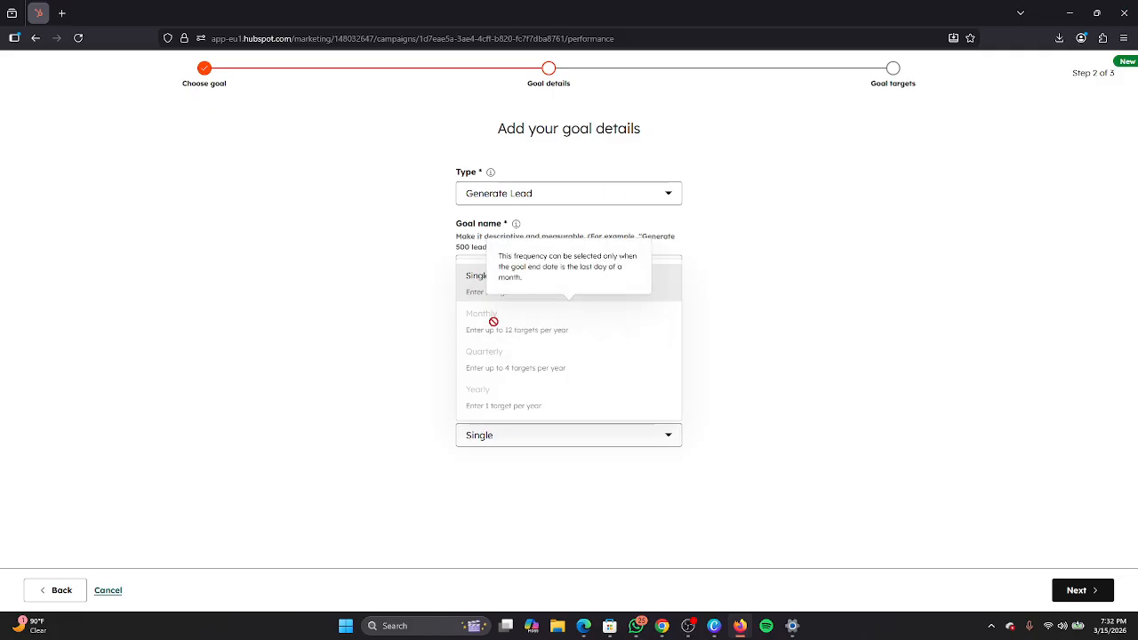
left_click(514, 450)
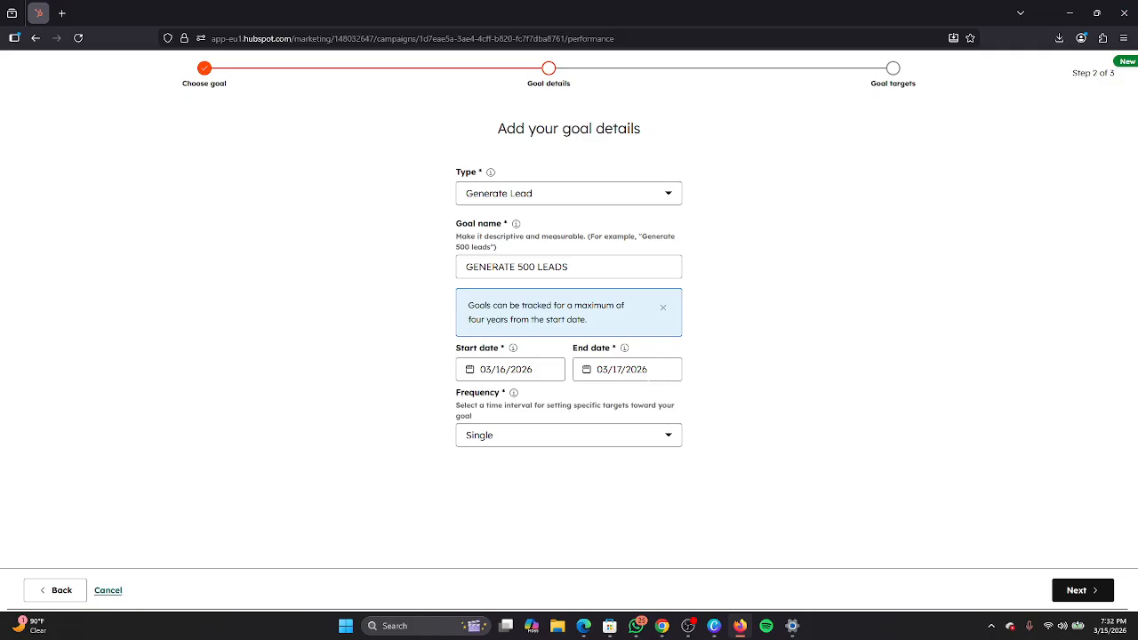
left_click(650, 373)
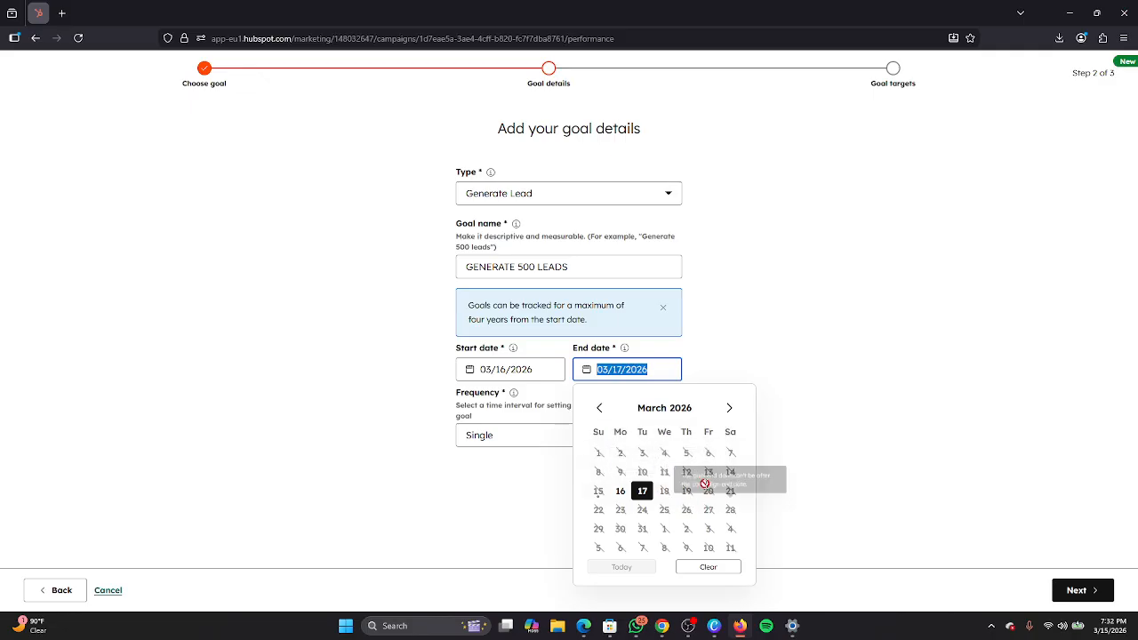
left_click(644, 371)
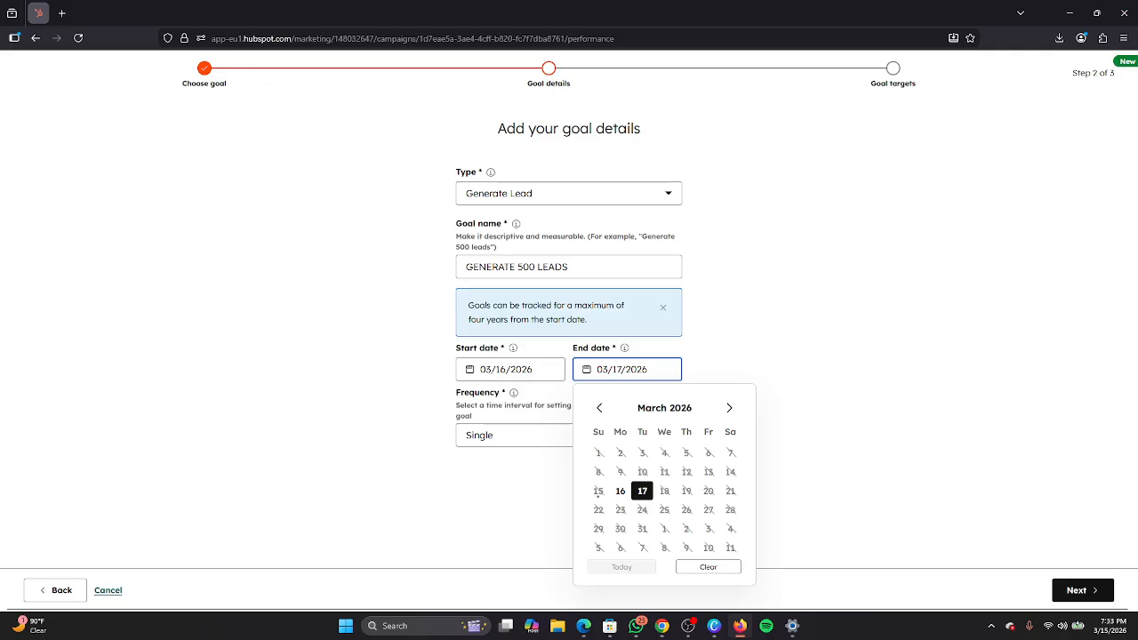
left_click(712, 368)
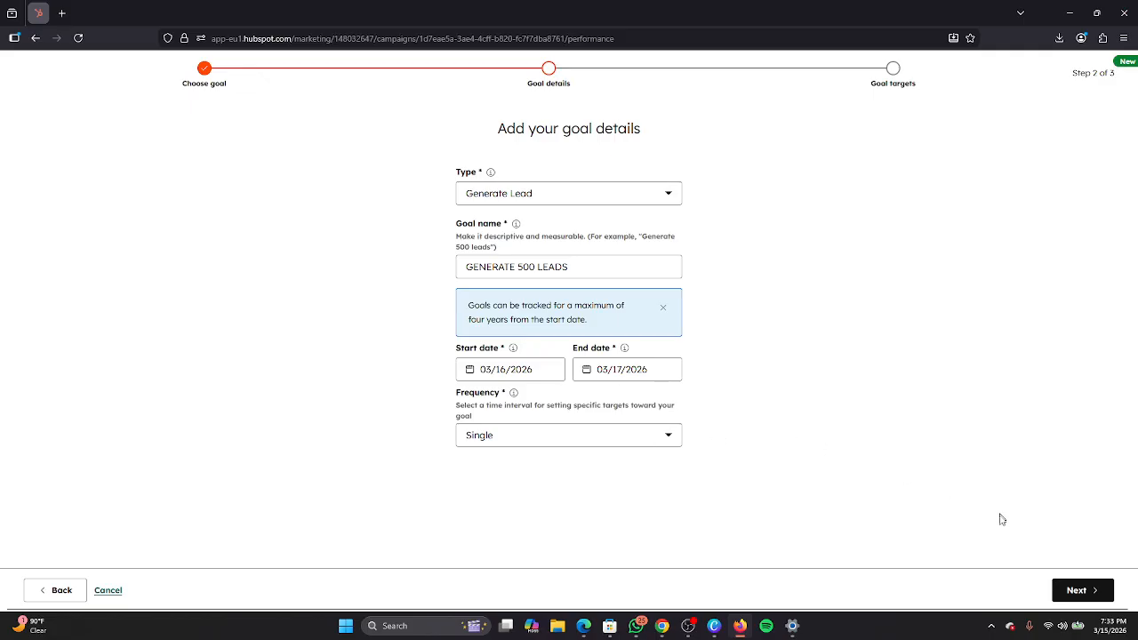
Continue to the goal targets, set the single target for Mar 16 to Mar 17, 2026 to 100 and finish the goal
left_click(1067, 594)
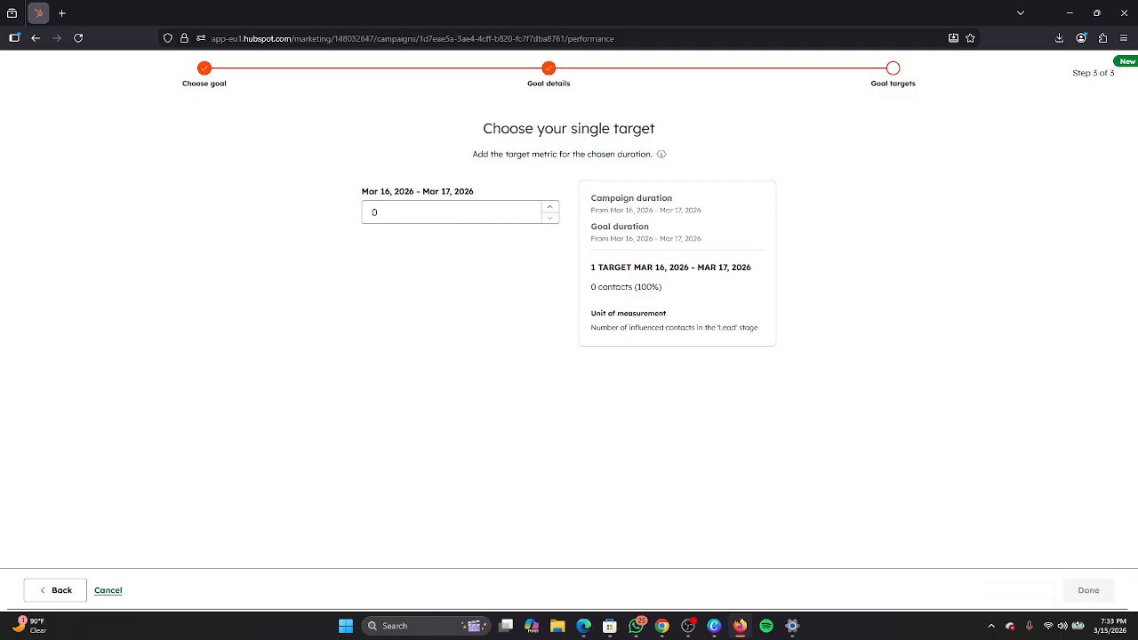
left_click(452, 213)
type("100")
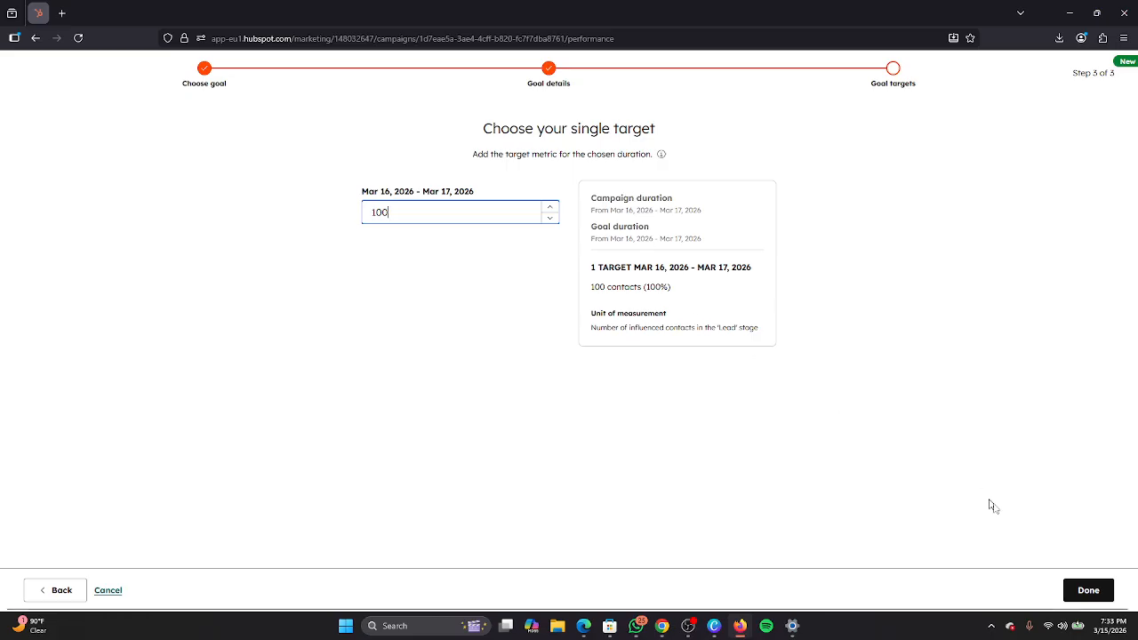
left_click(1086, 591)
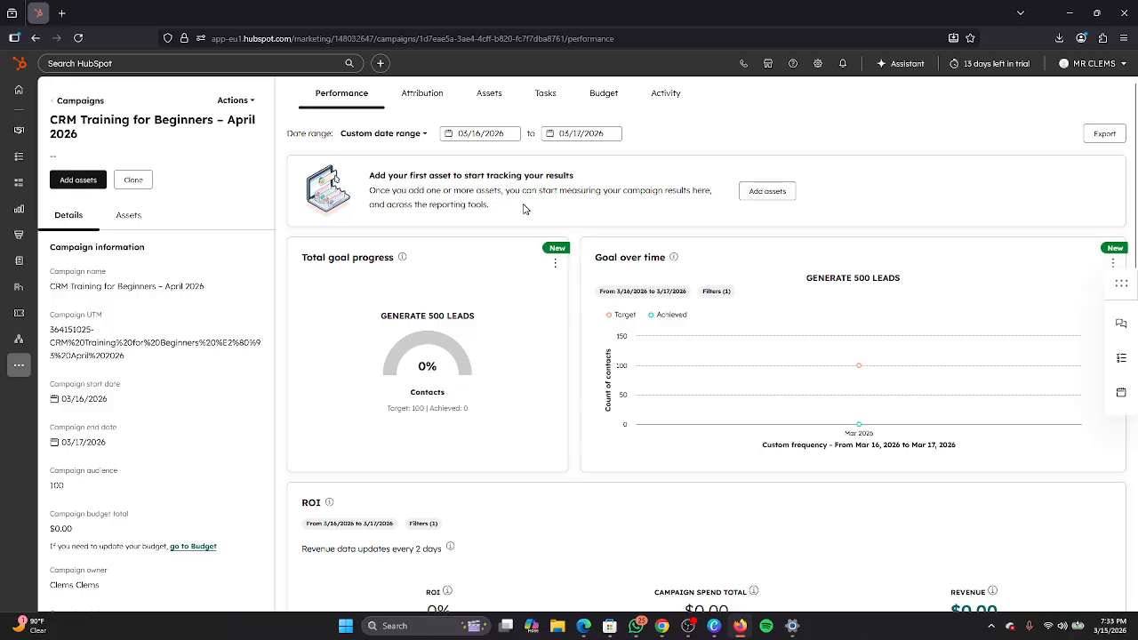
Inspect the campaign's goal progress and goal-over-time charts, check in on the Google Meet call and return to HubSpot
mouse_move(441, 380)
mouse_move(443, 369)
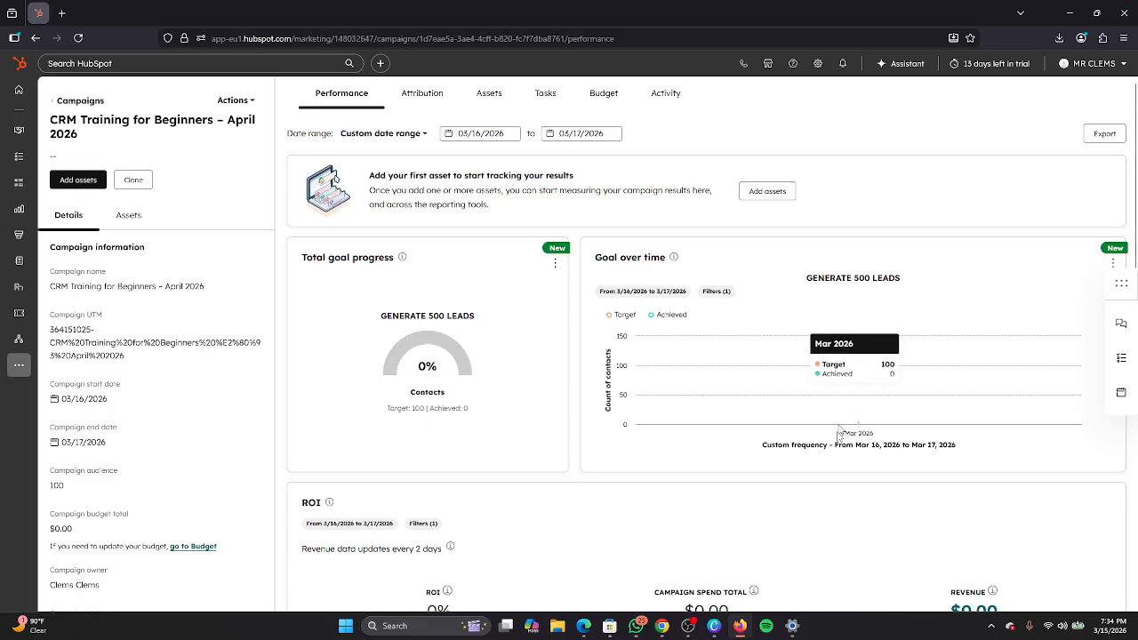
mouse_move(688, 626)
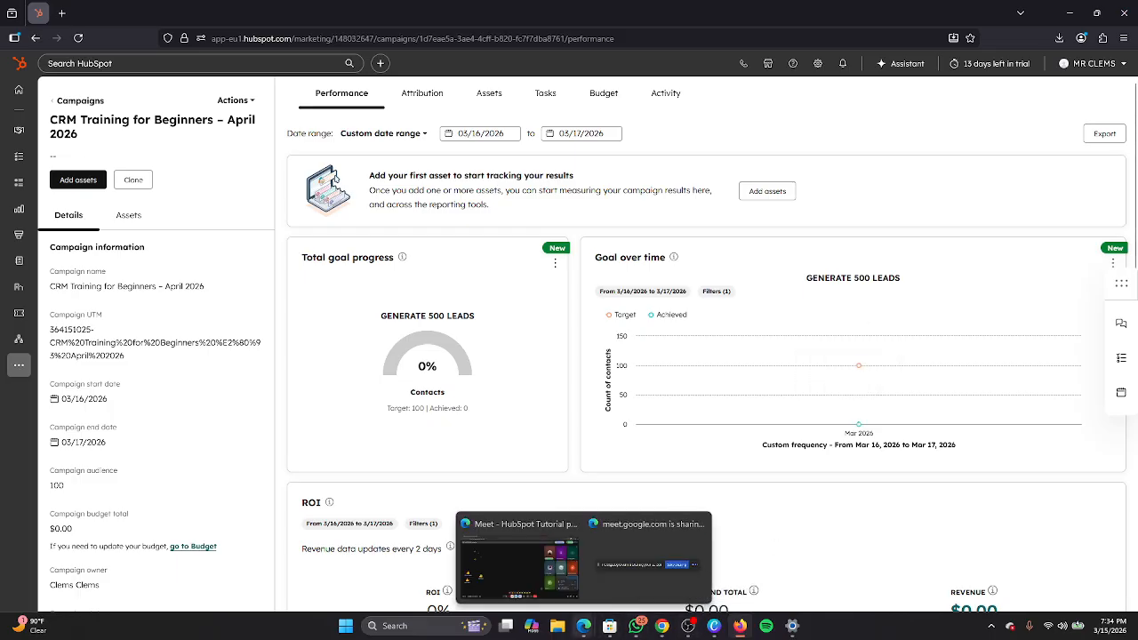
left_click(495, 566)
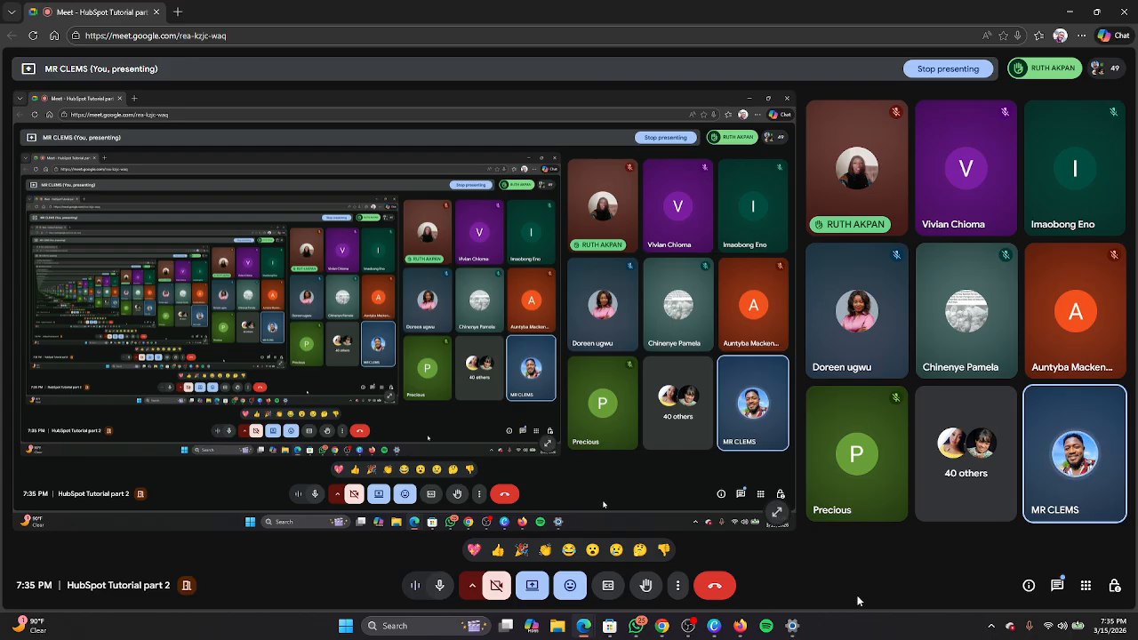
mouse_move(744, 628)
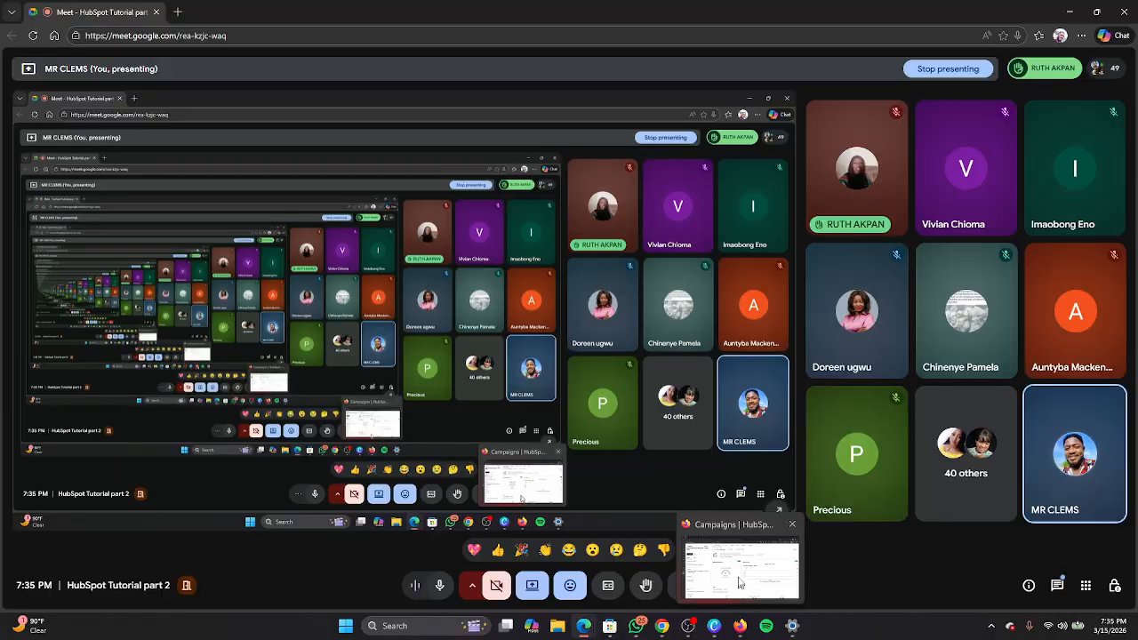
left_click(712, 563)
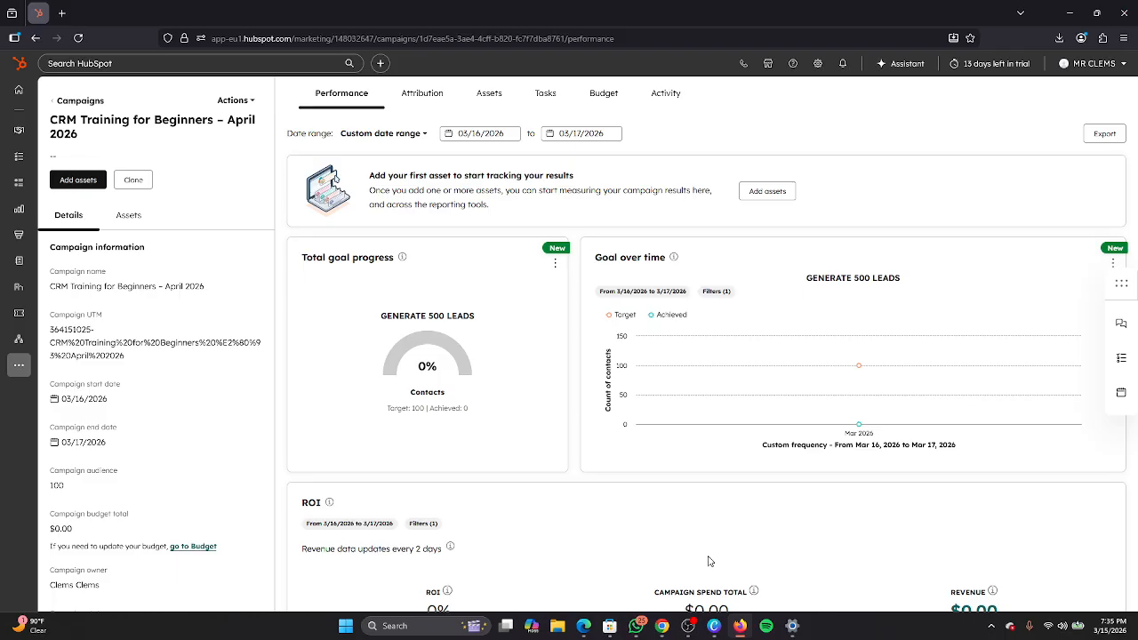
Examine the campaign's performance reports, including goal totals, ROI, revenue, influenced contacts, website traffic, and contact lifecycle count and cost
scroll(514, 495, "down", 1)
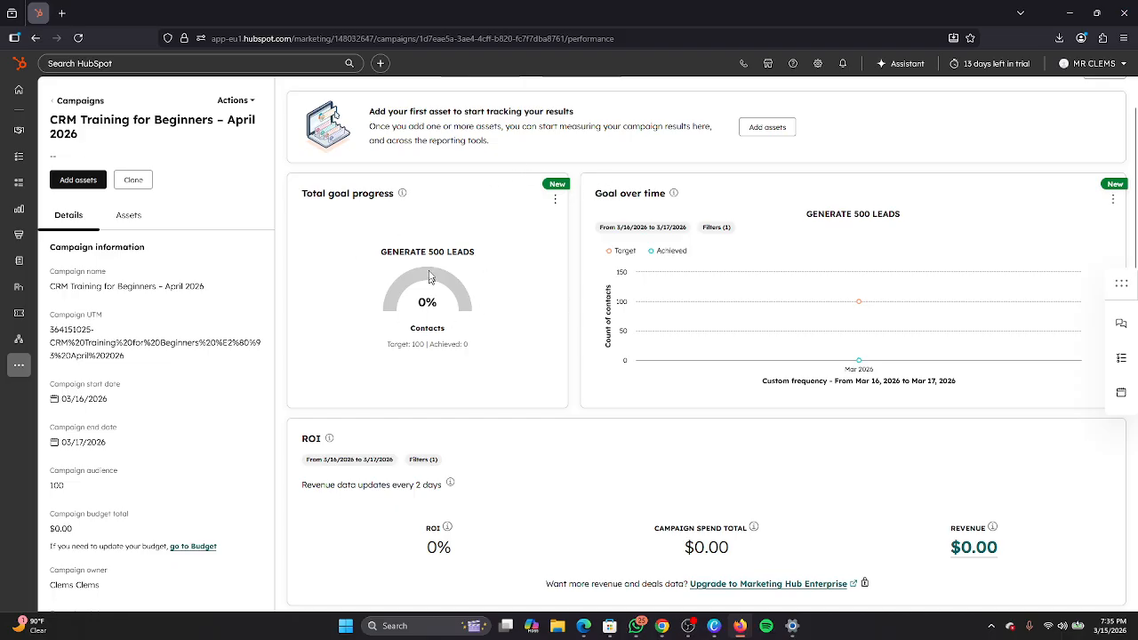
mouse_move(436, 266)
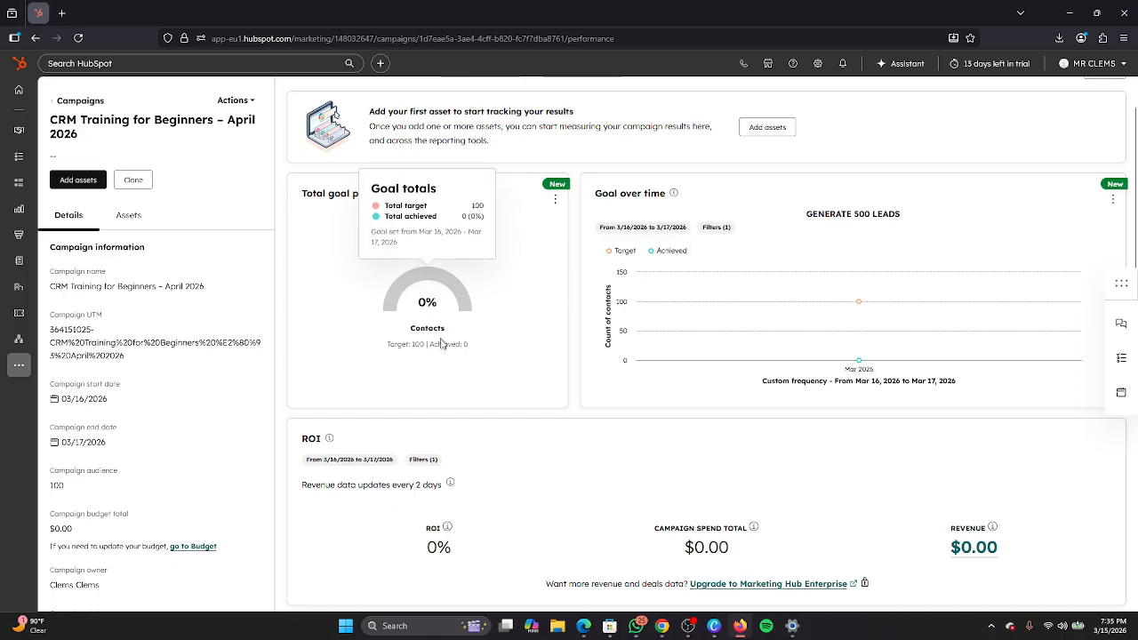
scroll(391, 462, "down", 1)
scroll(389, 462, "down", 3)
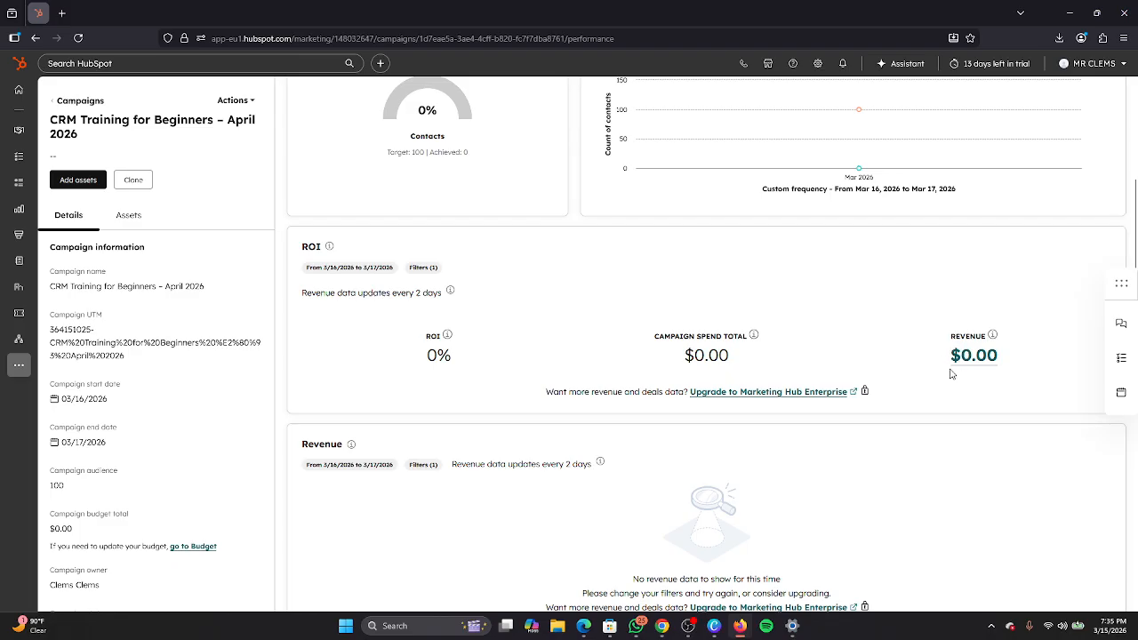
scroll(952, 373, "down", 2)
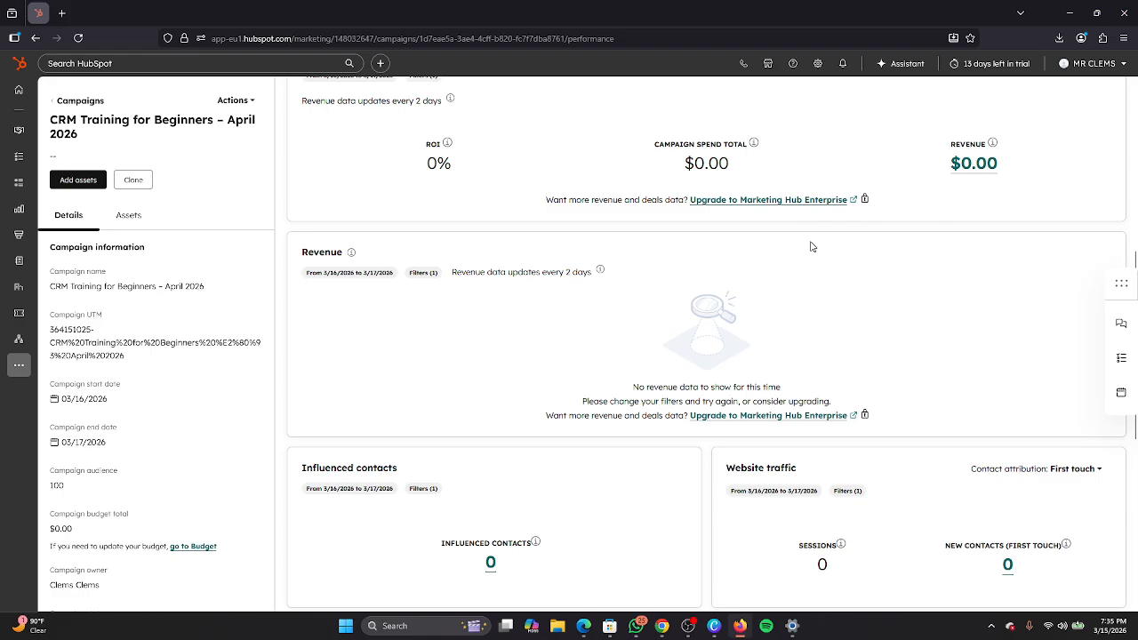
scroll(903, 480, "down", 3)
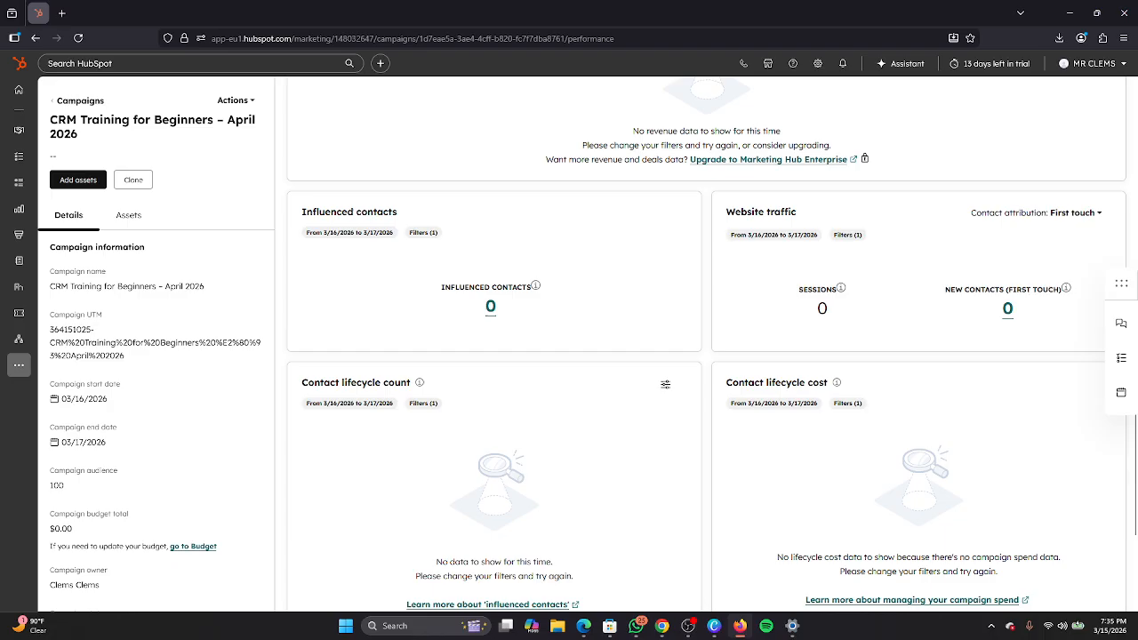
scroll(812, 272, "up", 3)
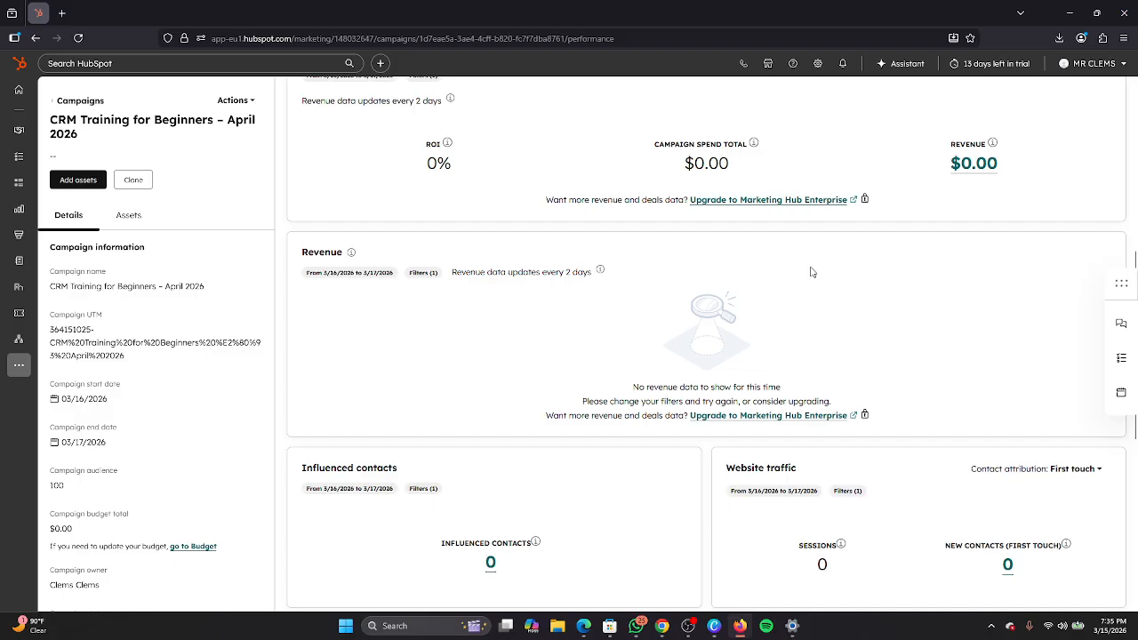
scroll(960, 449, "down", 2)
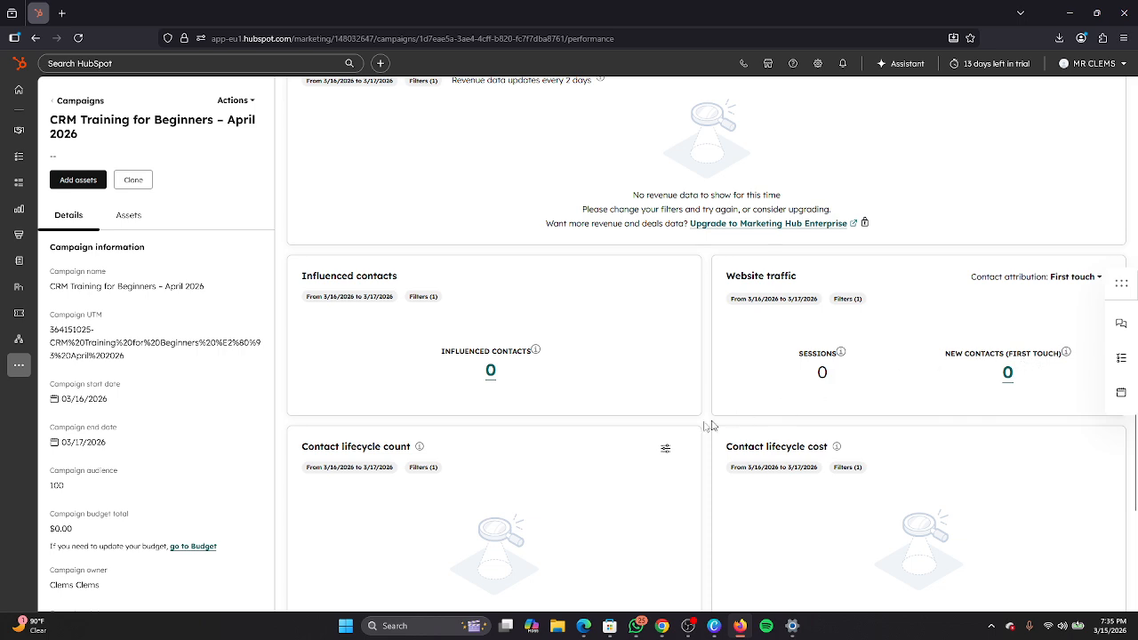
scroll(444, 400, "down", 1)
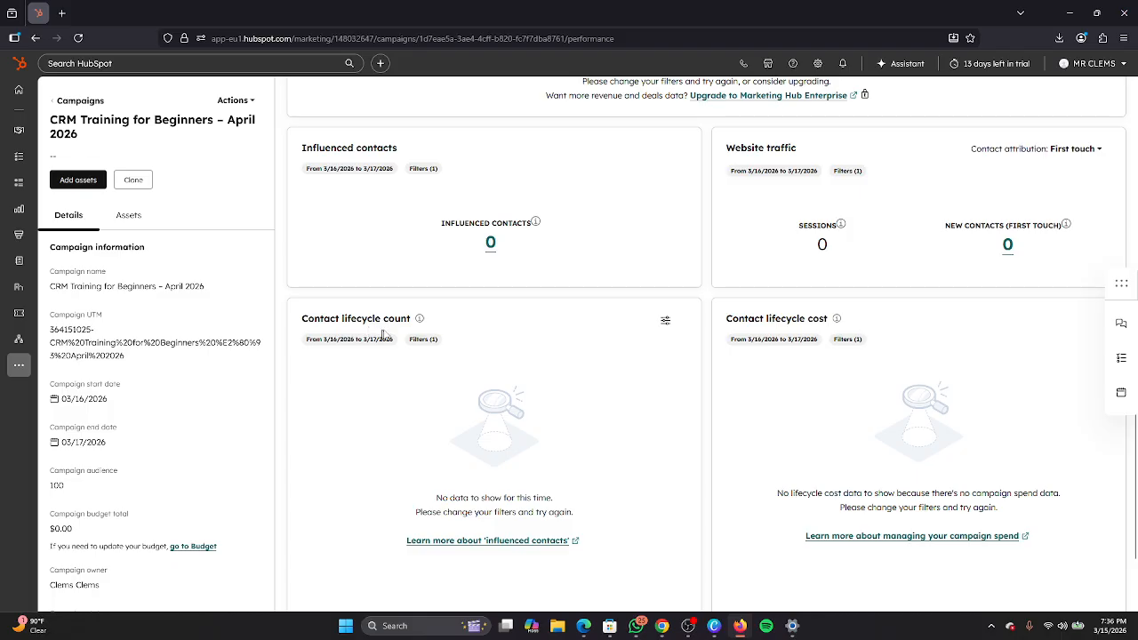
mouse_move(429, 339)
scroll(836, 355, "down", 1)
scroll(383, 299, "up", 5)
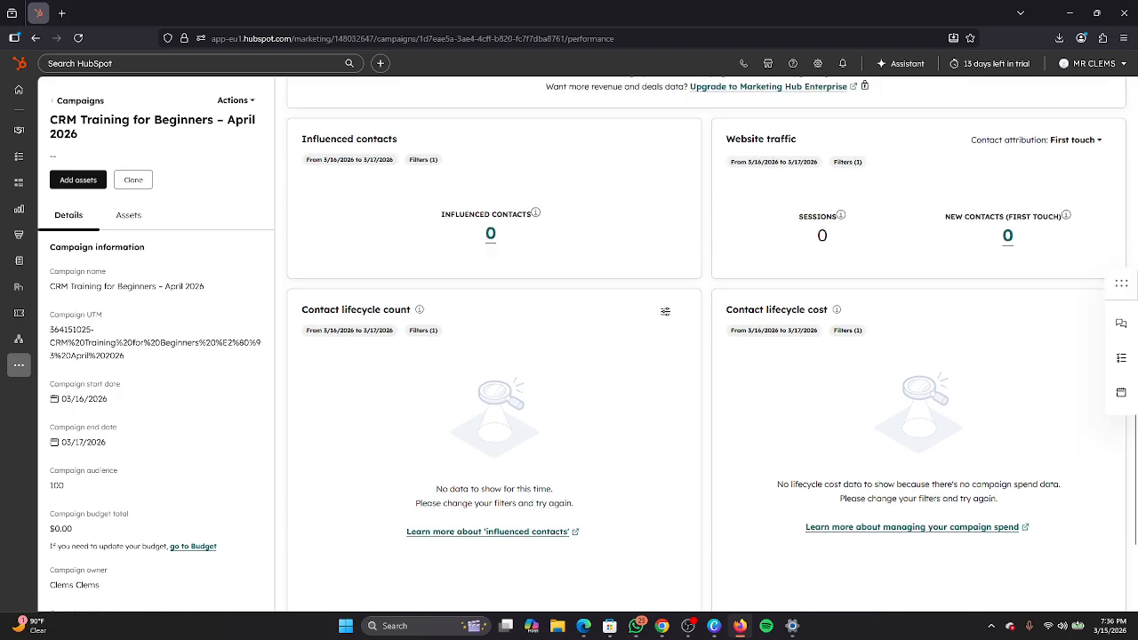
scroll(525, 192, "up", 4)
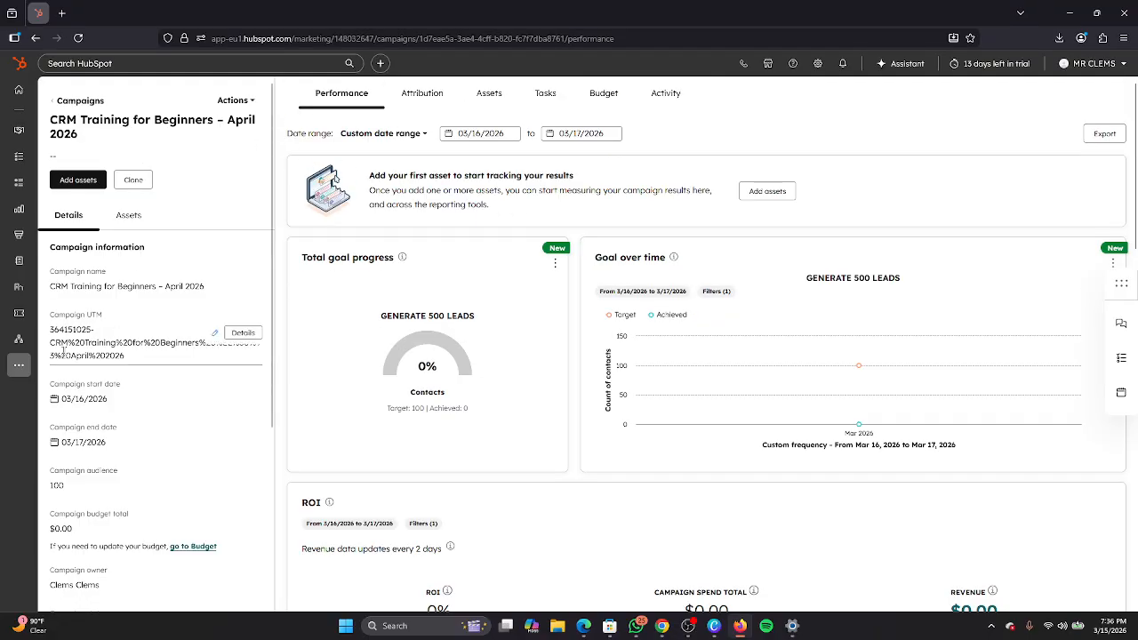
left_click(25, 366)
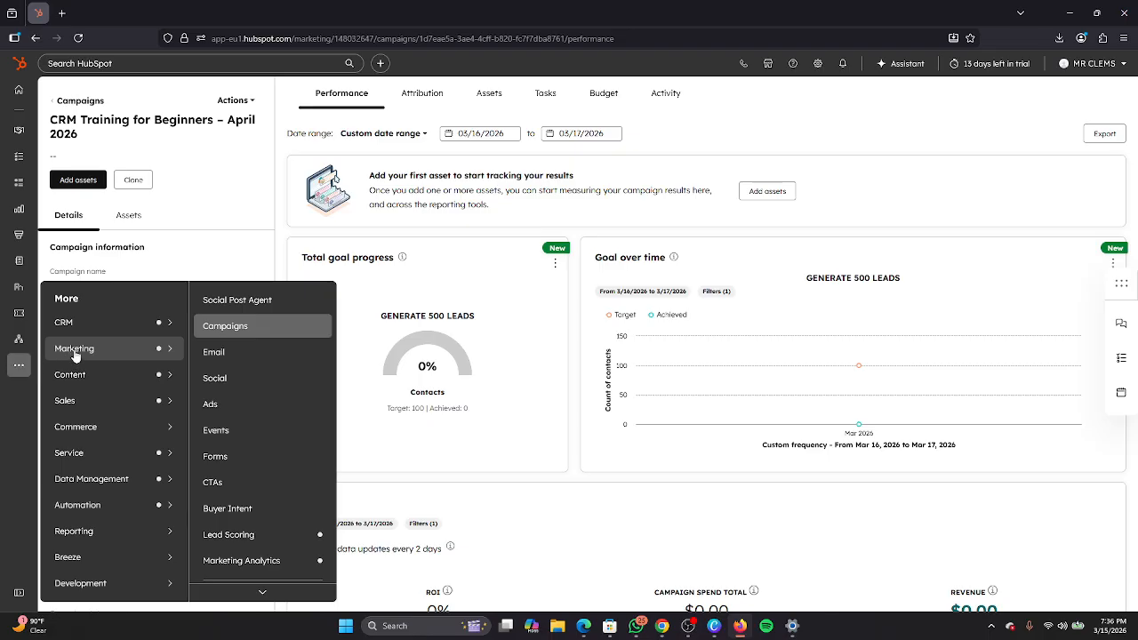
mouse_move(69, 328)
mouse_move(77, 379)
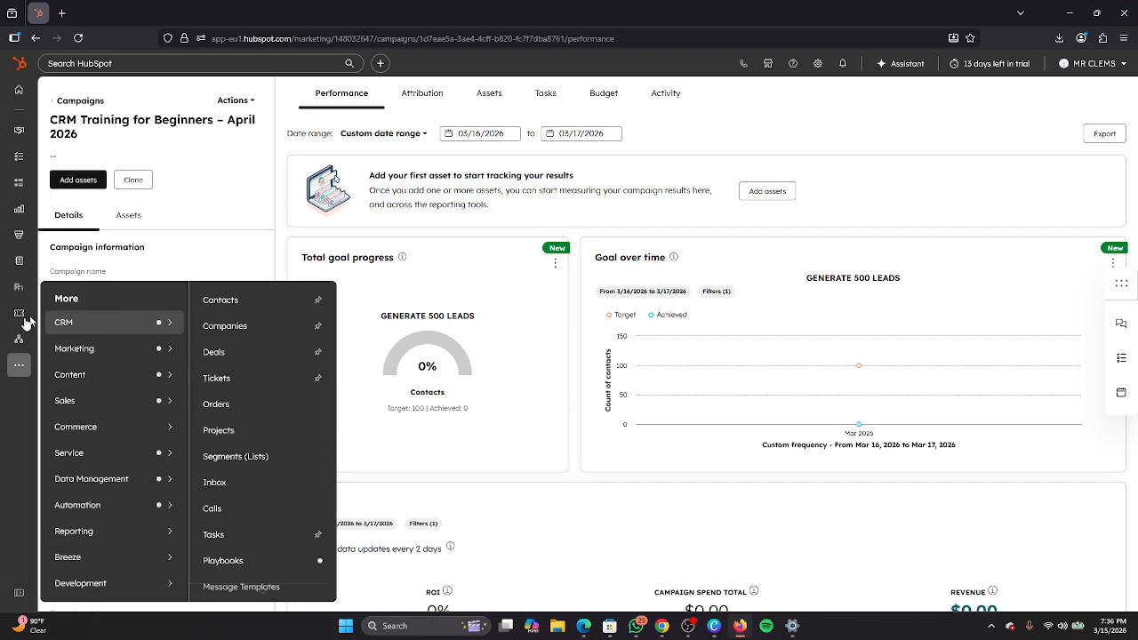
left_click(19, 370)
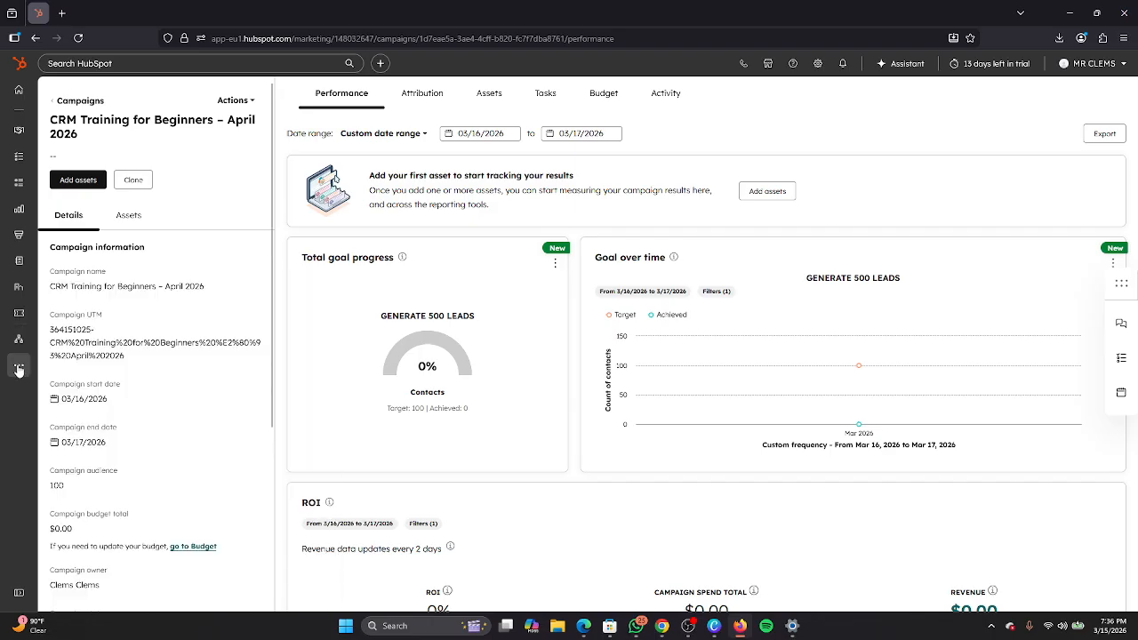
left_click(18, 369)
mouse_move(144, 323)
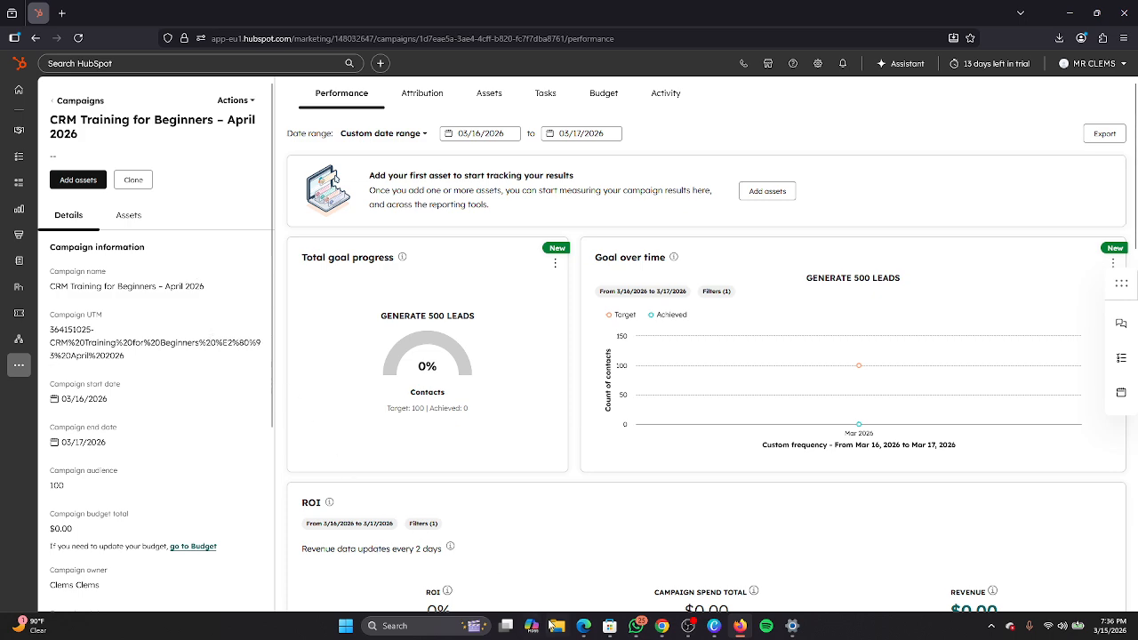
mouse_move(579, 626)
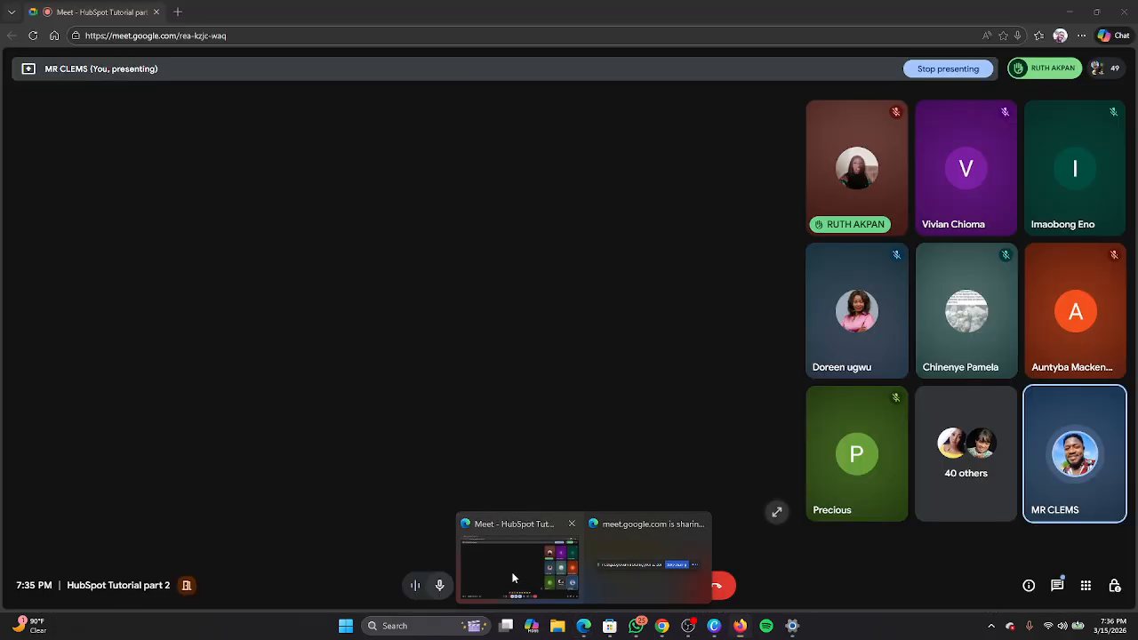
Check the in-call messages of the Google Meet session, close them and return to the campaign in HubSpot
left_click(513, 574)
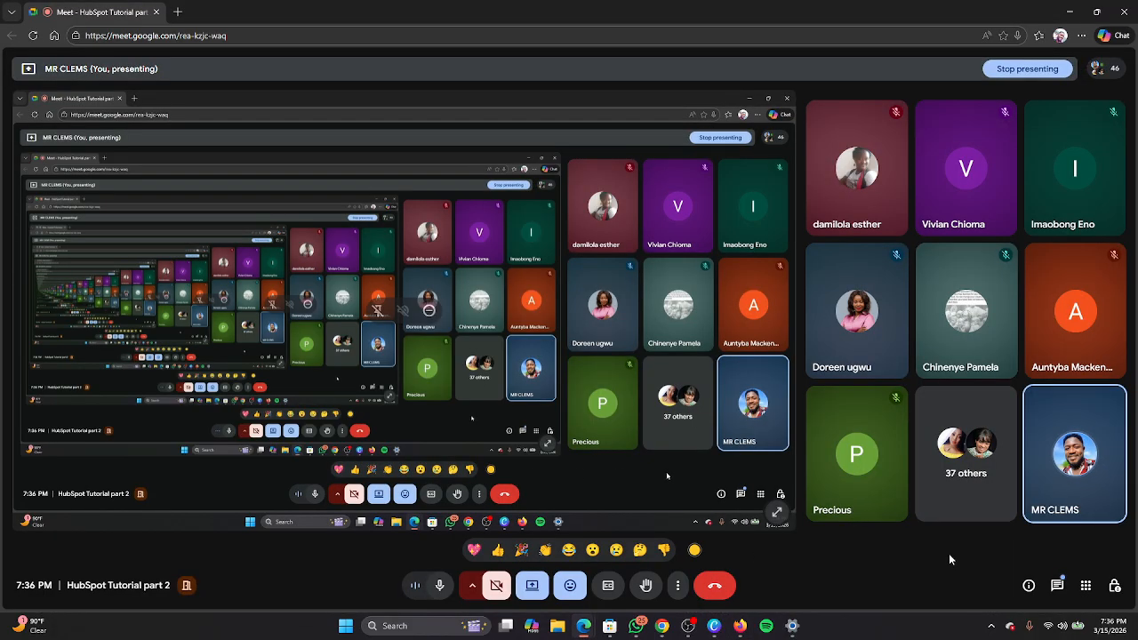
left_click(1057, 585)
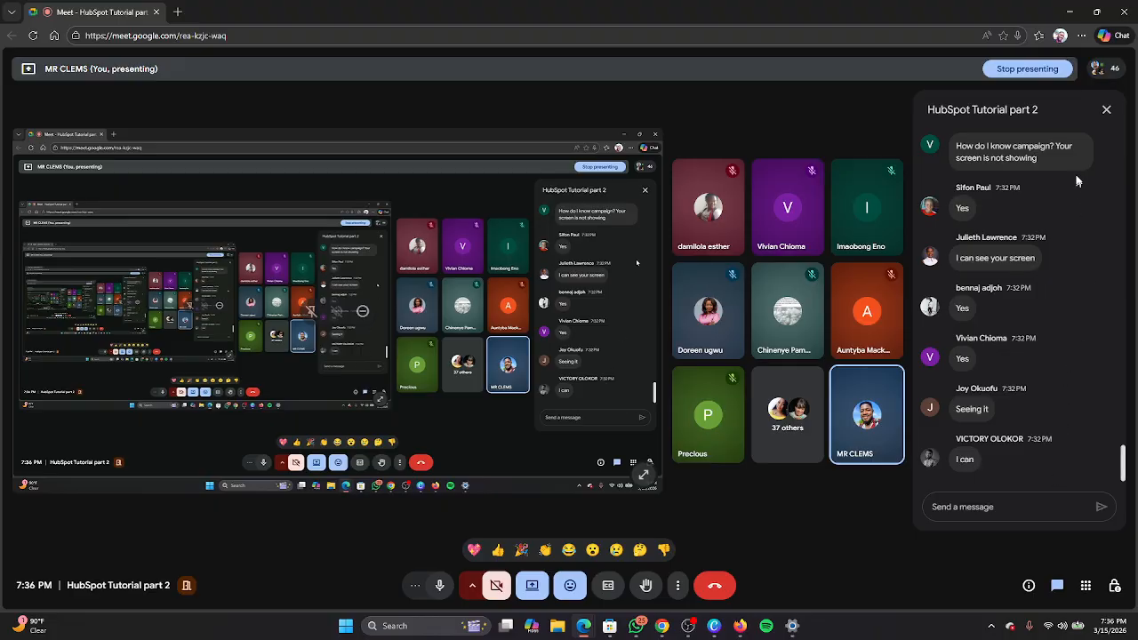
left_click(1107, 112)
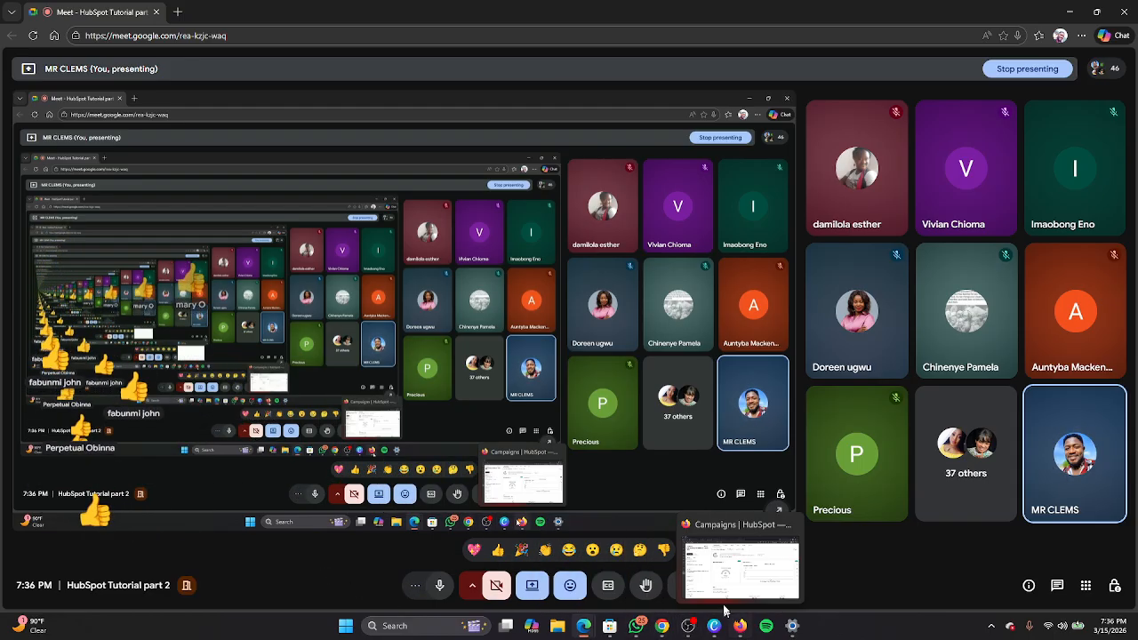
left_click(740, 630)
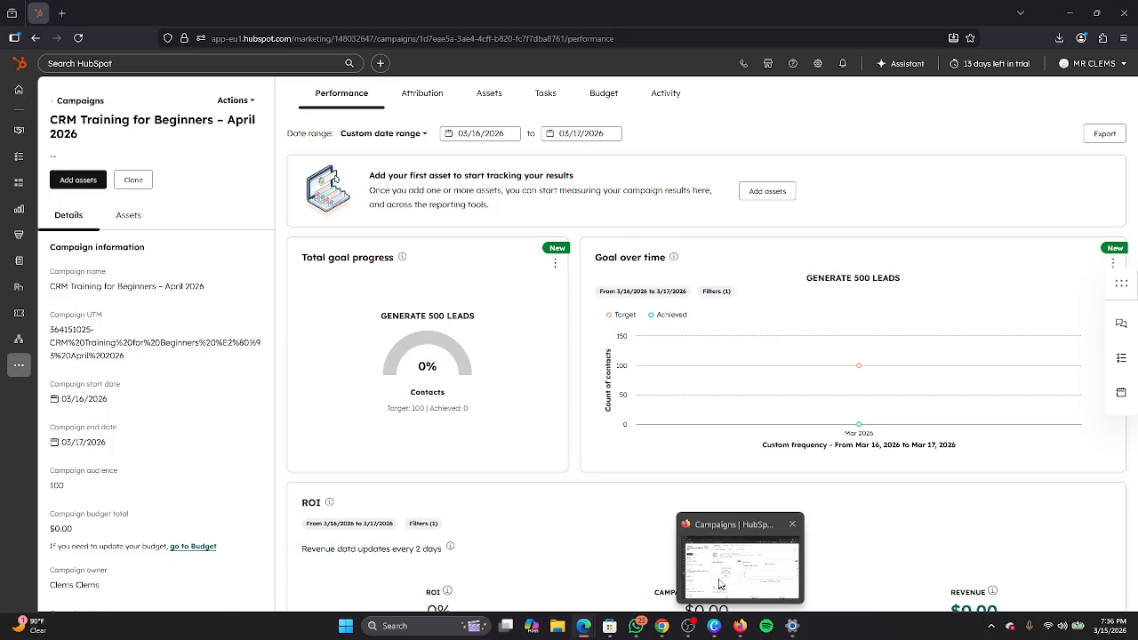
Review the campaign's Attribution, Assets, Tasks, Budget and Activity pages
left_click(425, 95)
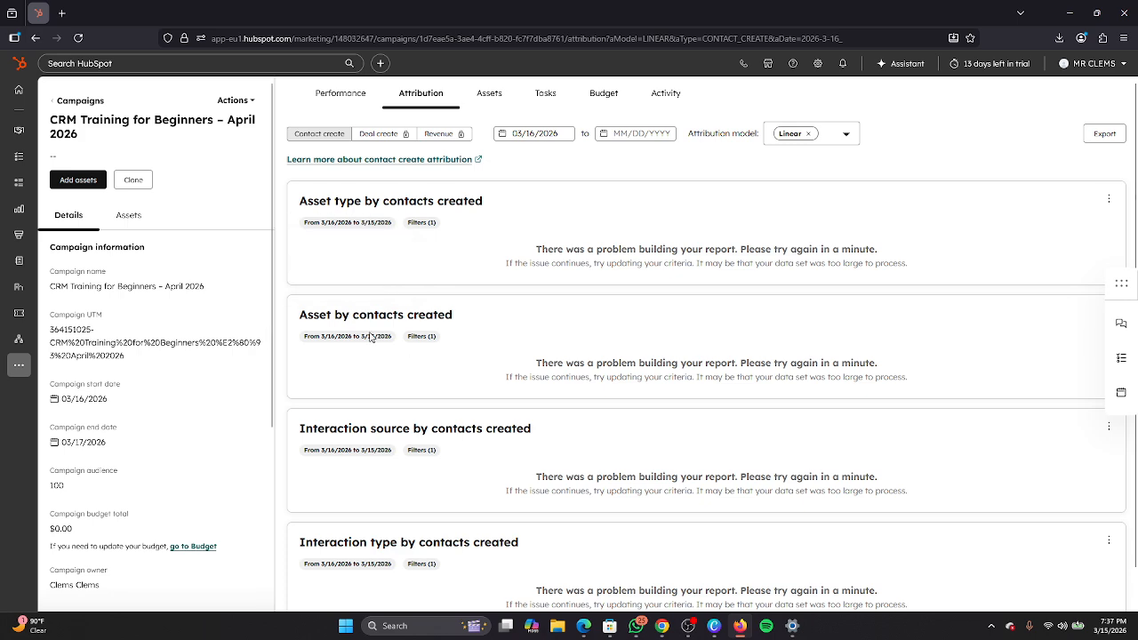
left_click(489, 95)
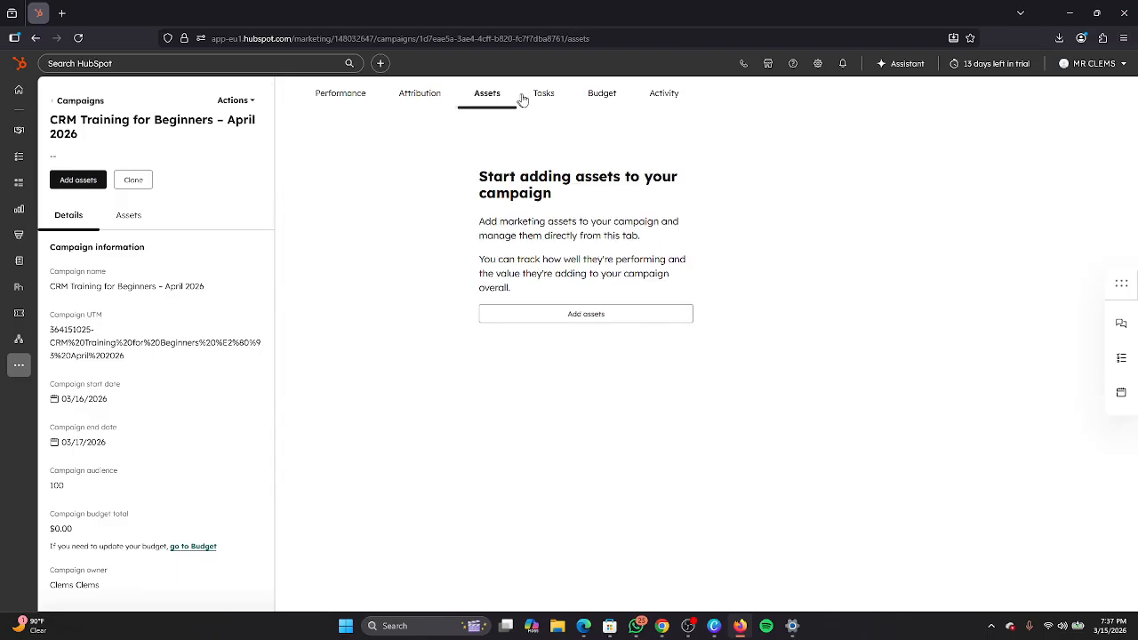
left_click(542, 98)
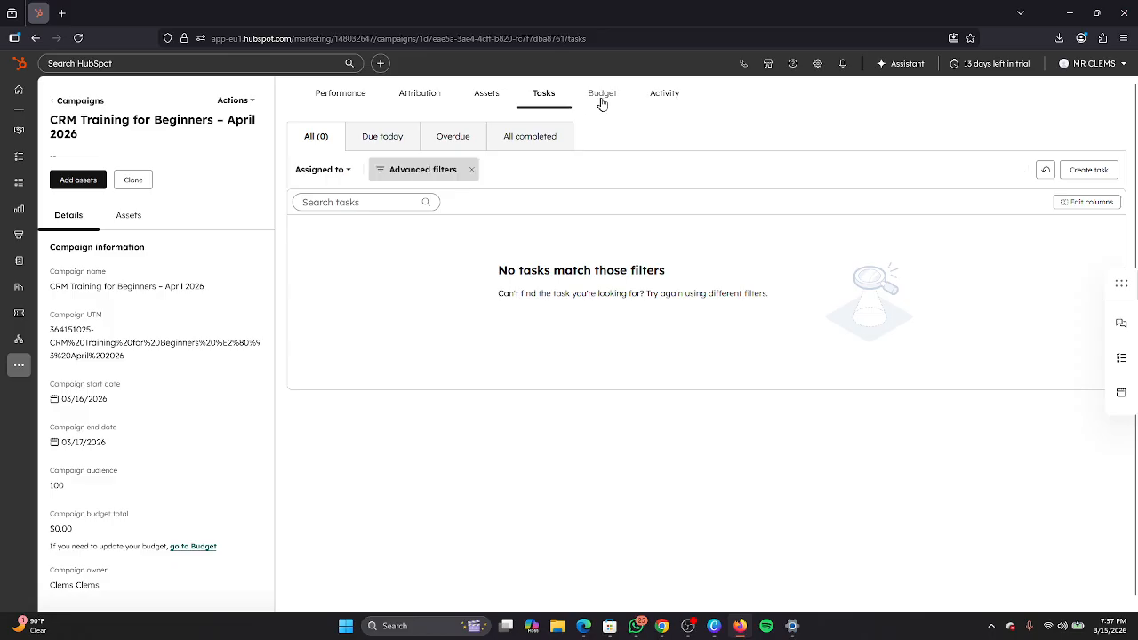
left_click(603, 100)
left_click(538, 104)
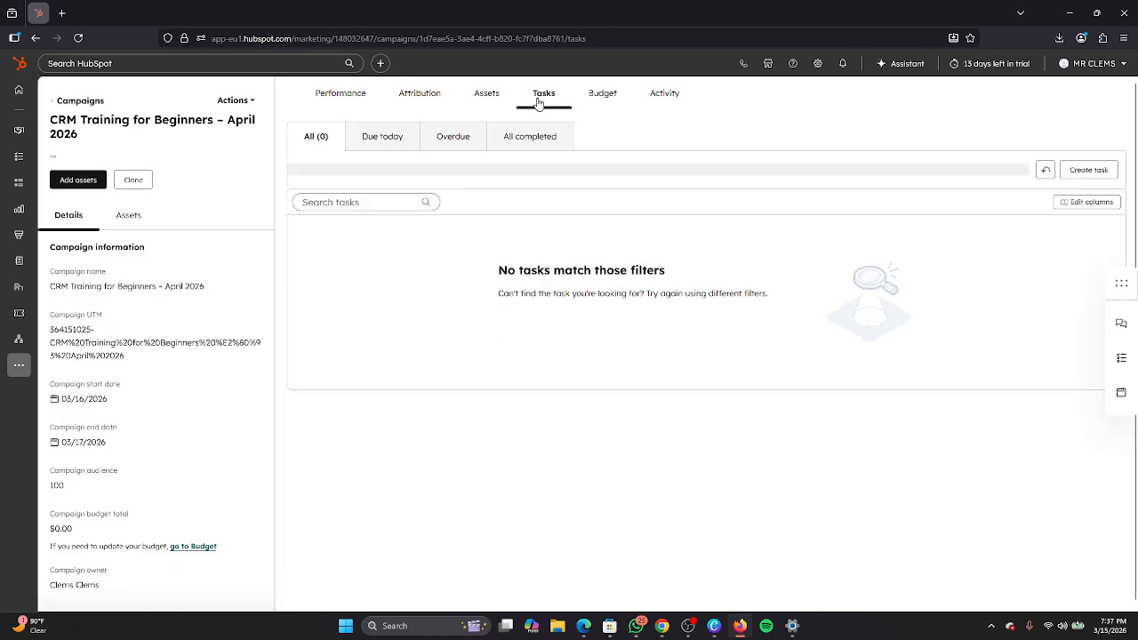
left_click(600, 105)
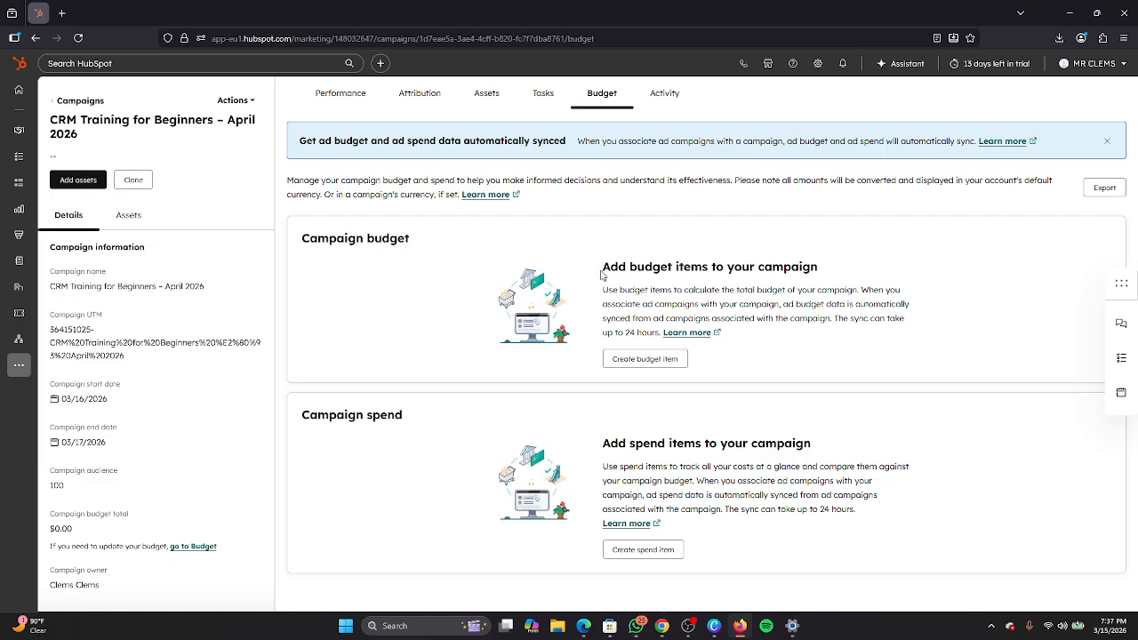
left_click(664, 94)
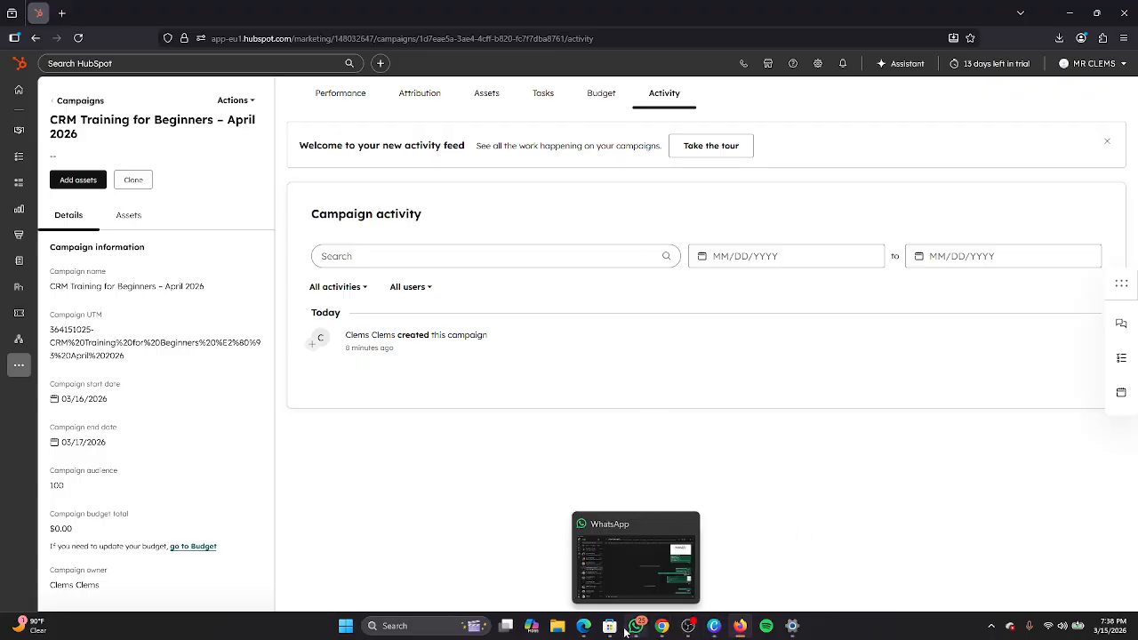
Check in on the Google Meet call and return to the campaign's activity page in HubSpot
left_click(521, 580)
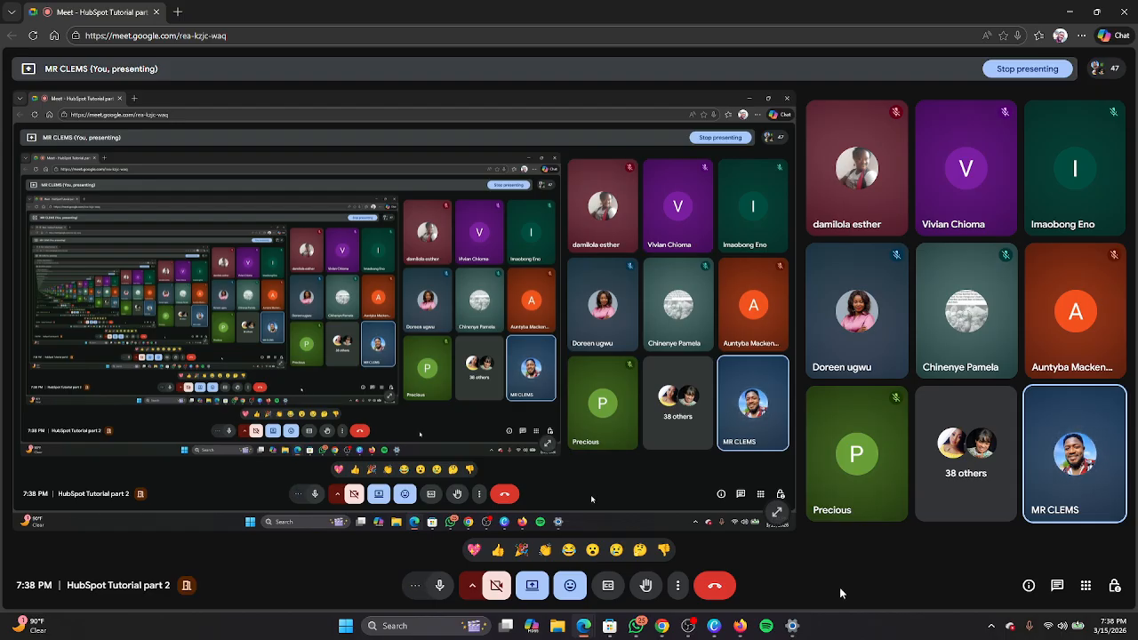
mouse_move(740, 626)
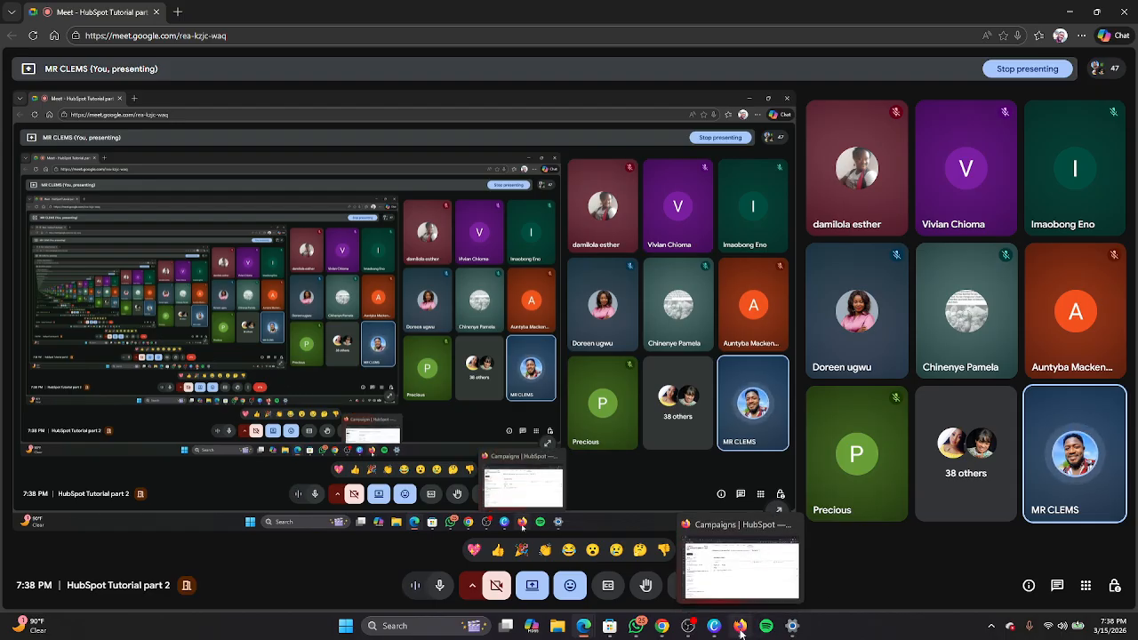
left_click(734, 589)
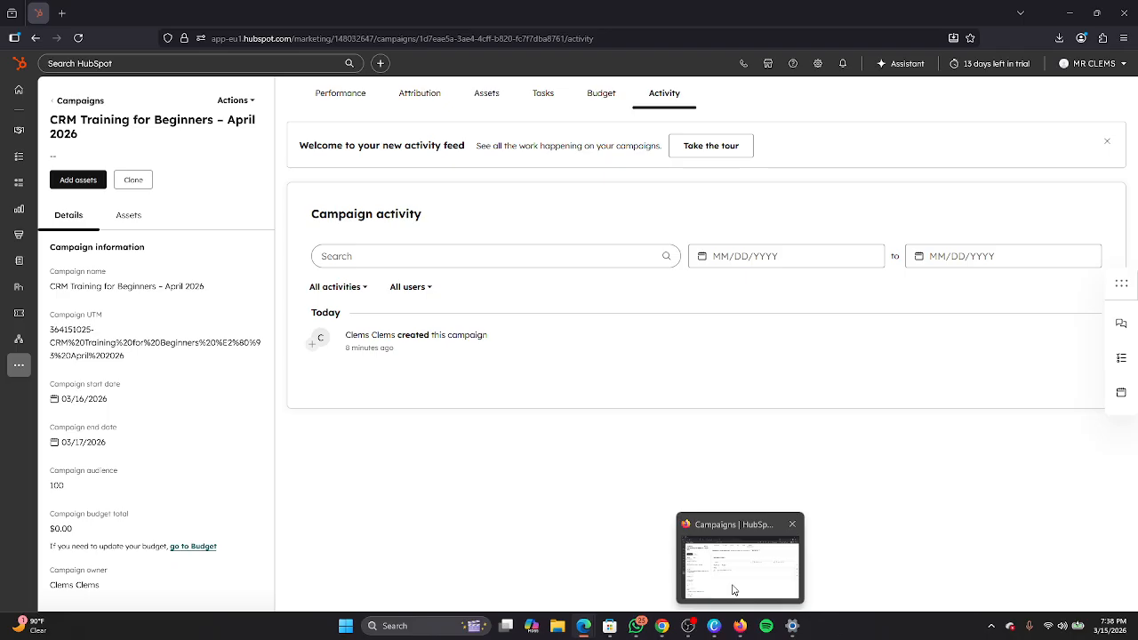
Go to the marketing emails and start creating a new email with the Regular sending method
left_click(24, 364)
left_click(24, 364)
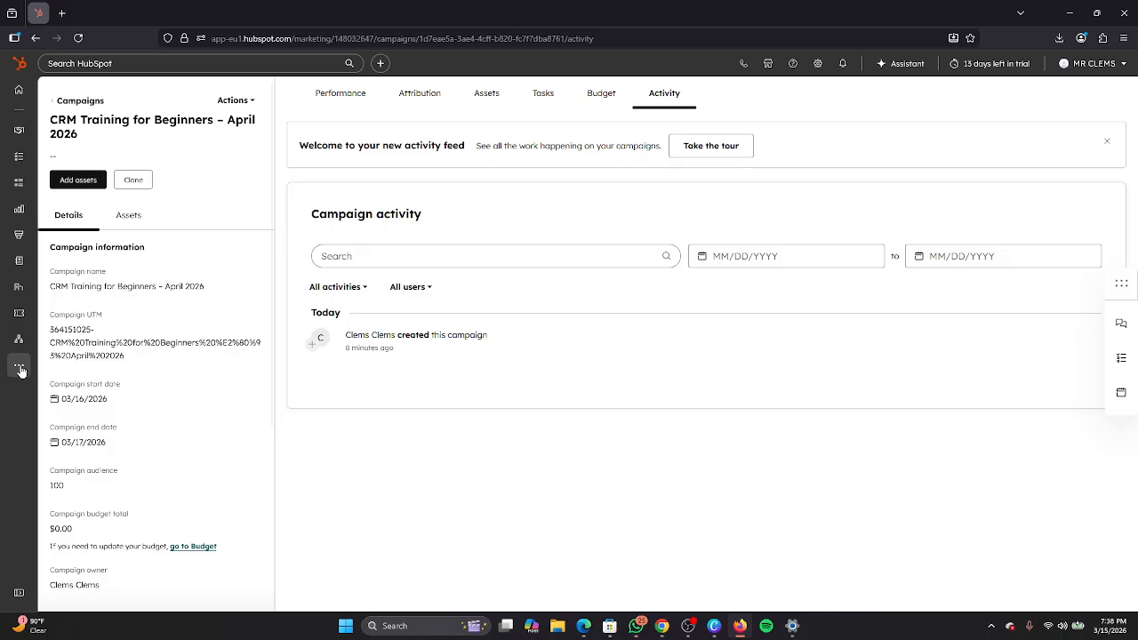
left_click(24, 364)
mouse_move(108, 356)
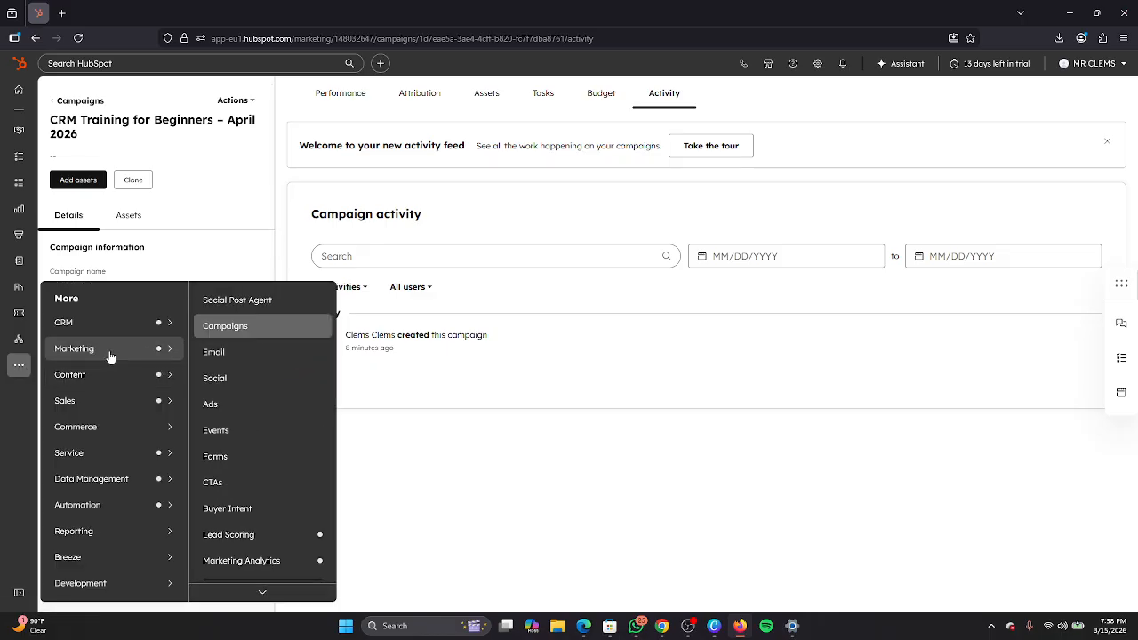
left_click(214, 353)
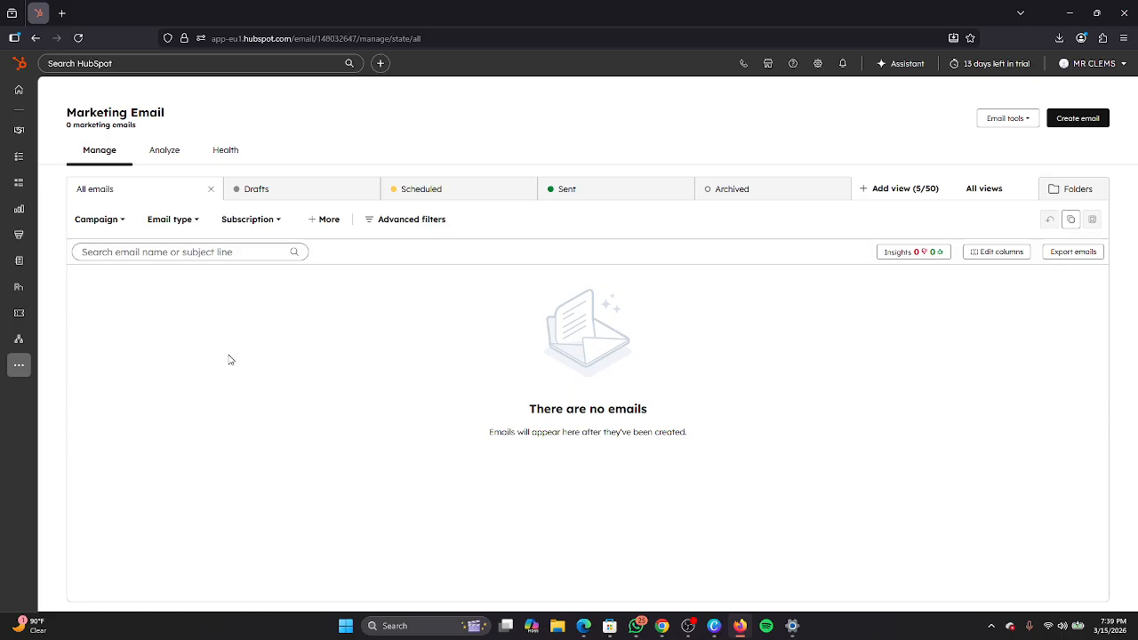
left_click(1077, 125)
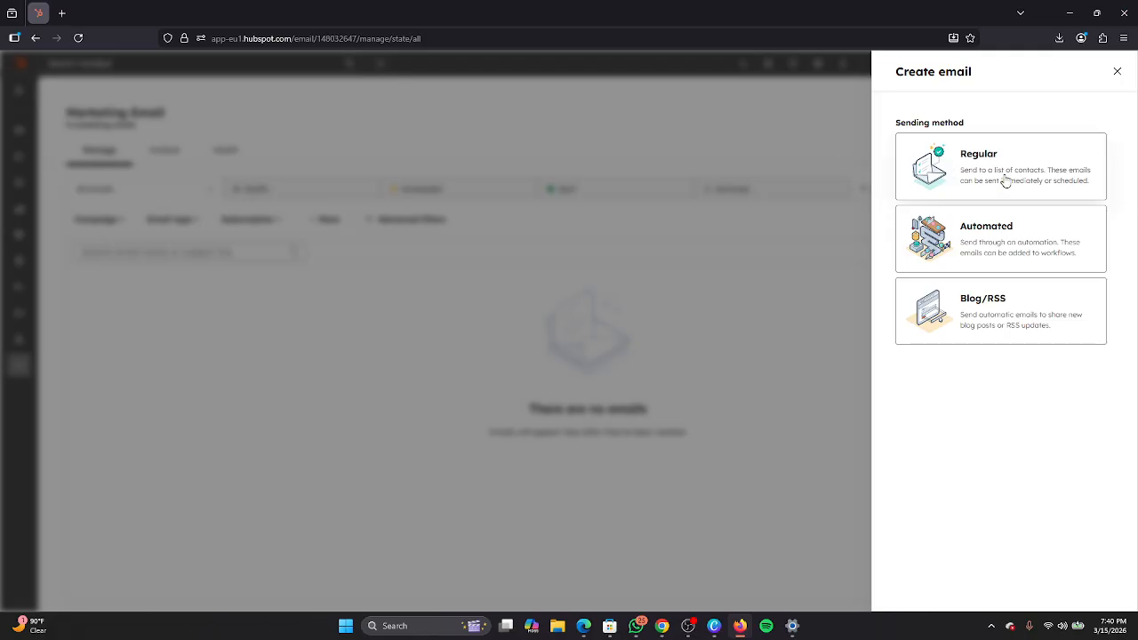
left_click(1007, 179)
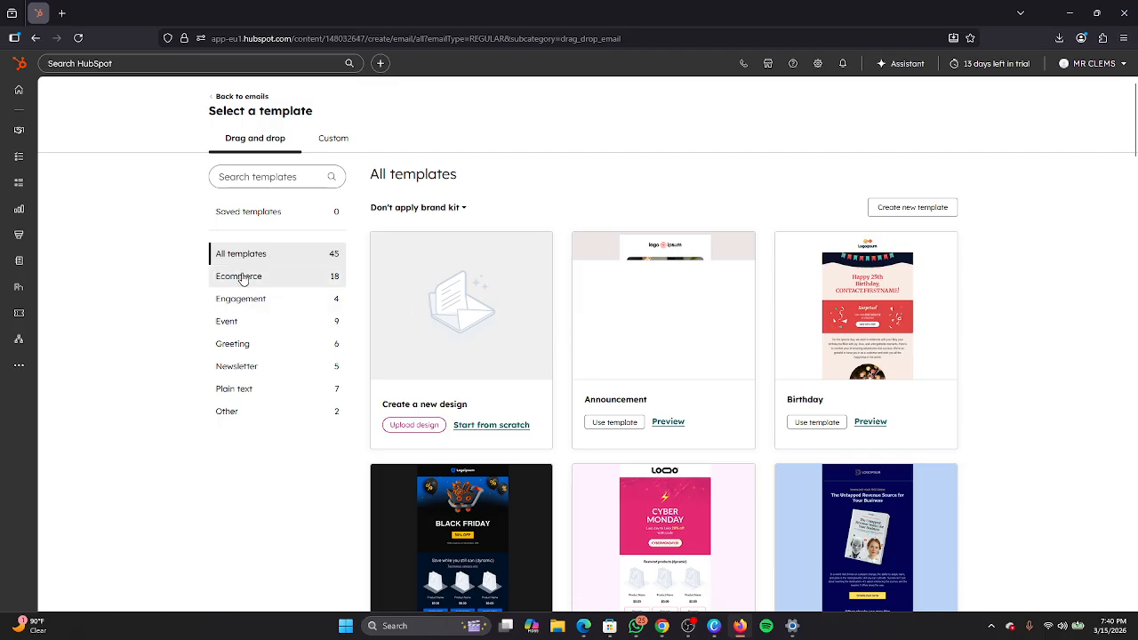
Switch to the Google Meet call to check on the participants, and return to the email template selection in HubSpot
mouse_move(572, 614)
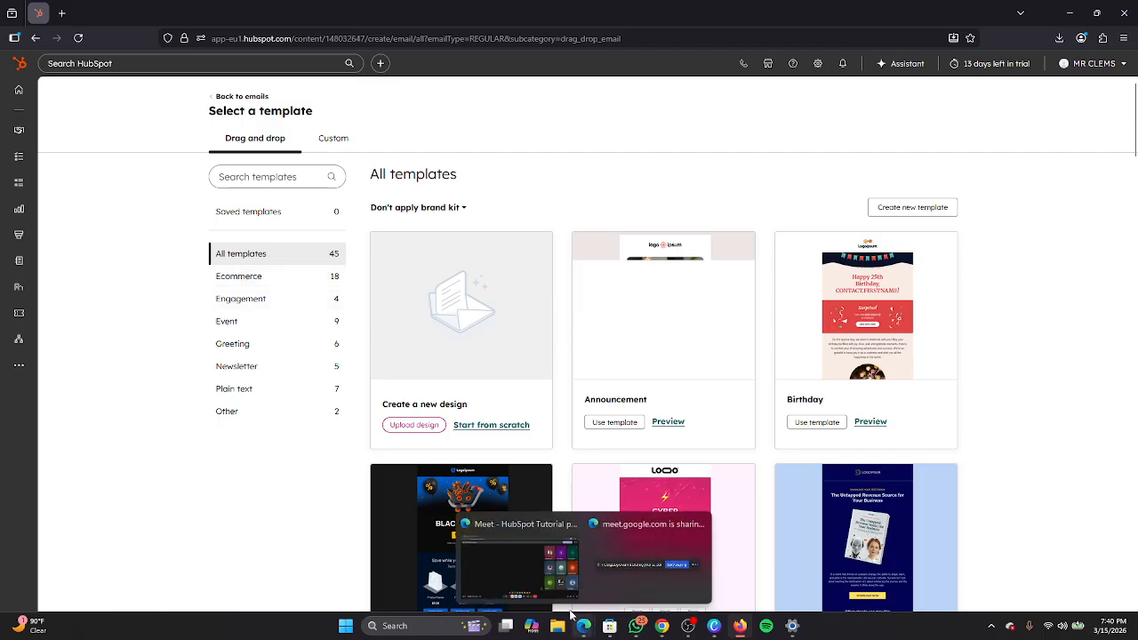
left_click(523, 556)
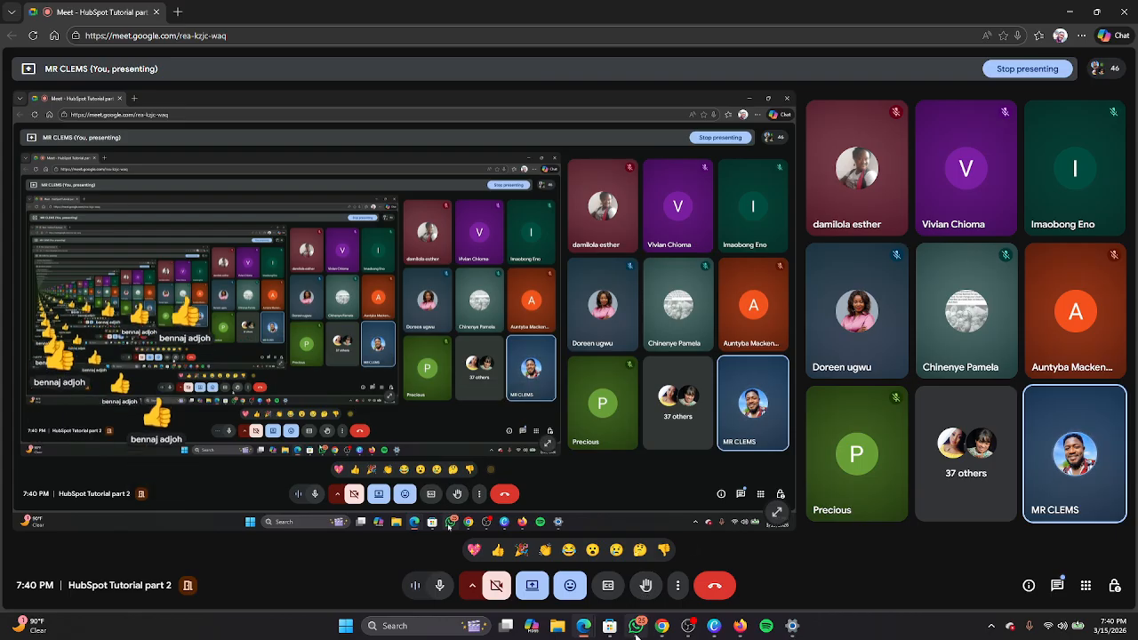
mouse_move(692, 633)
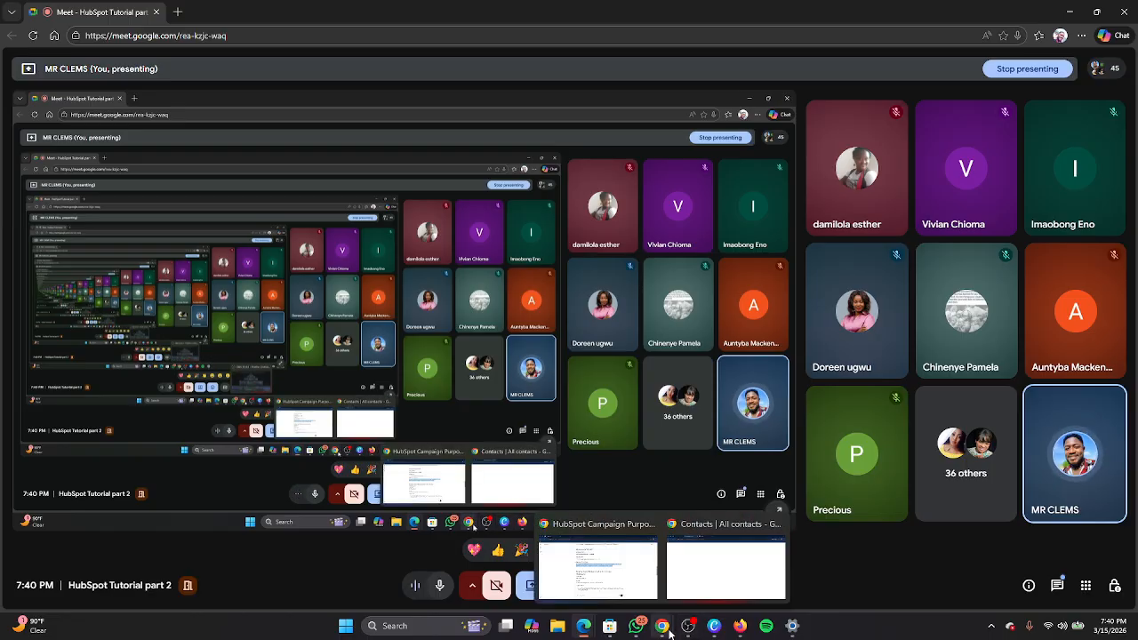
left_click(757, 590)
mouse_move(595, 583)
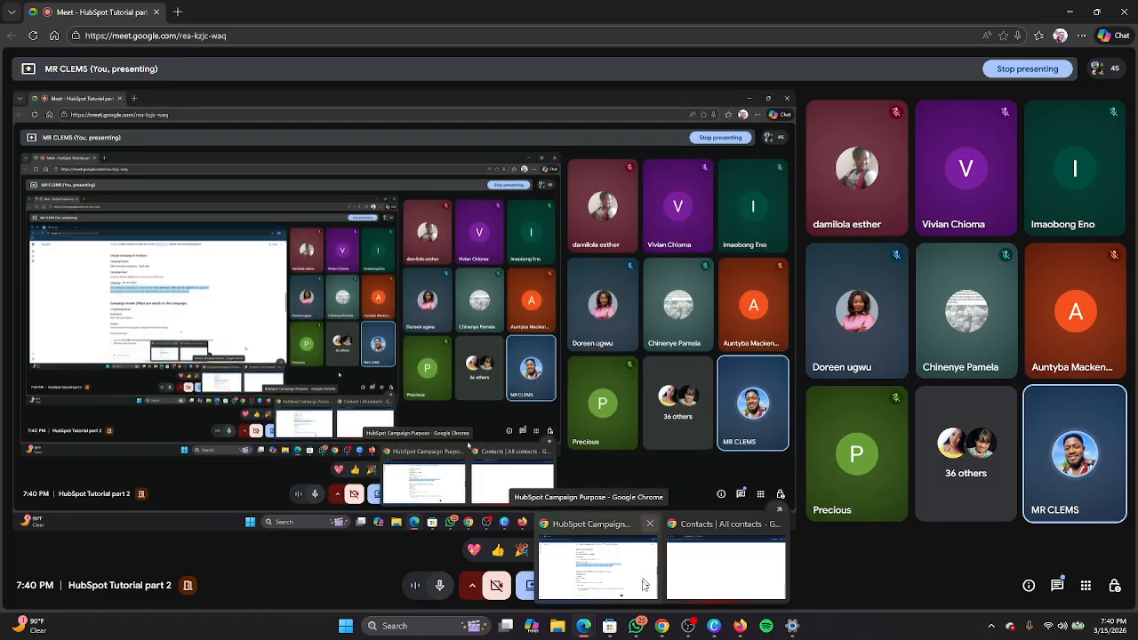
mouse_move(635, 631)
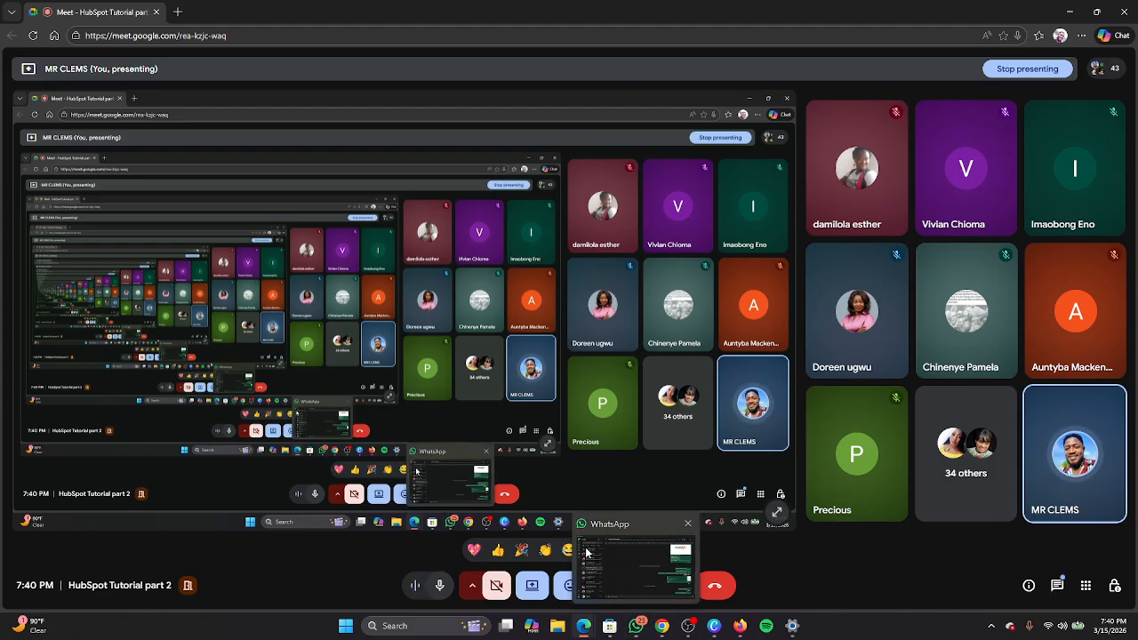
mouse_move(700, 545)
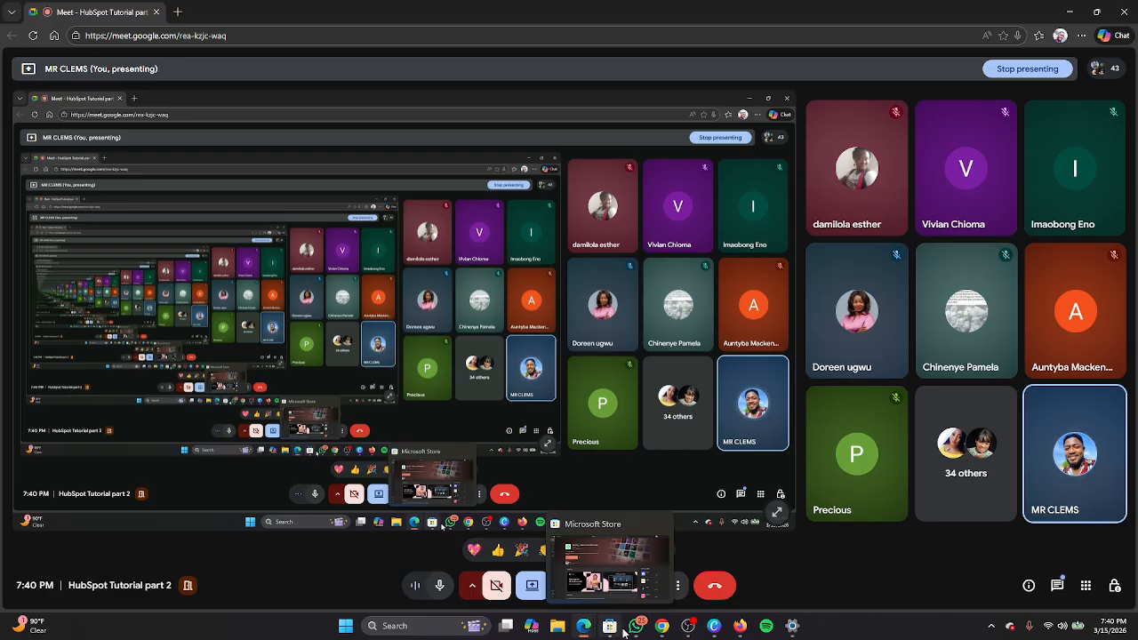
left_click(620, 601)
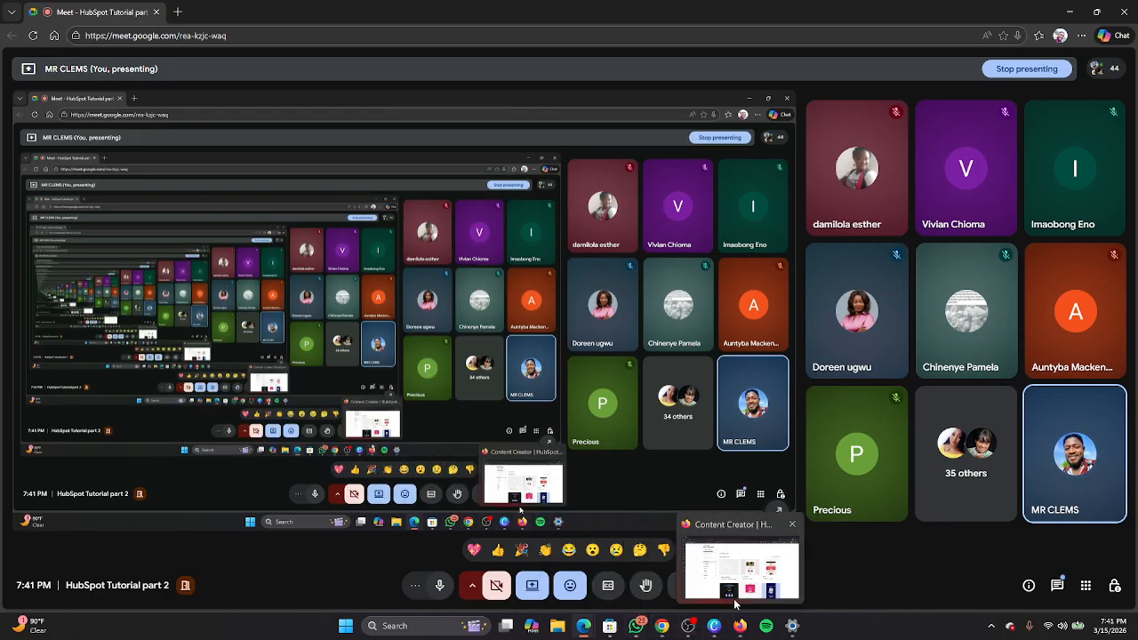
left_click(735, 604)
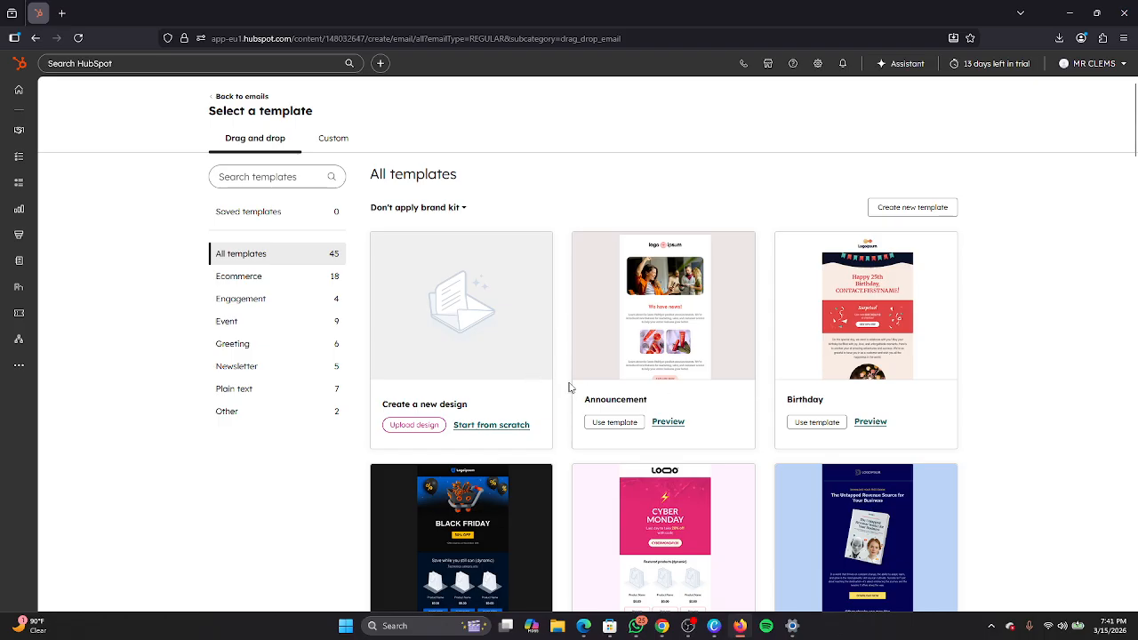
Browse all the email templates, narrow them to the Newsletter category and look through its designs
scroll(835, 339, "down", 2)
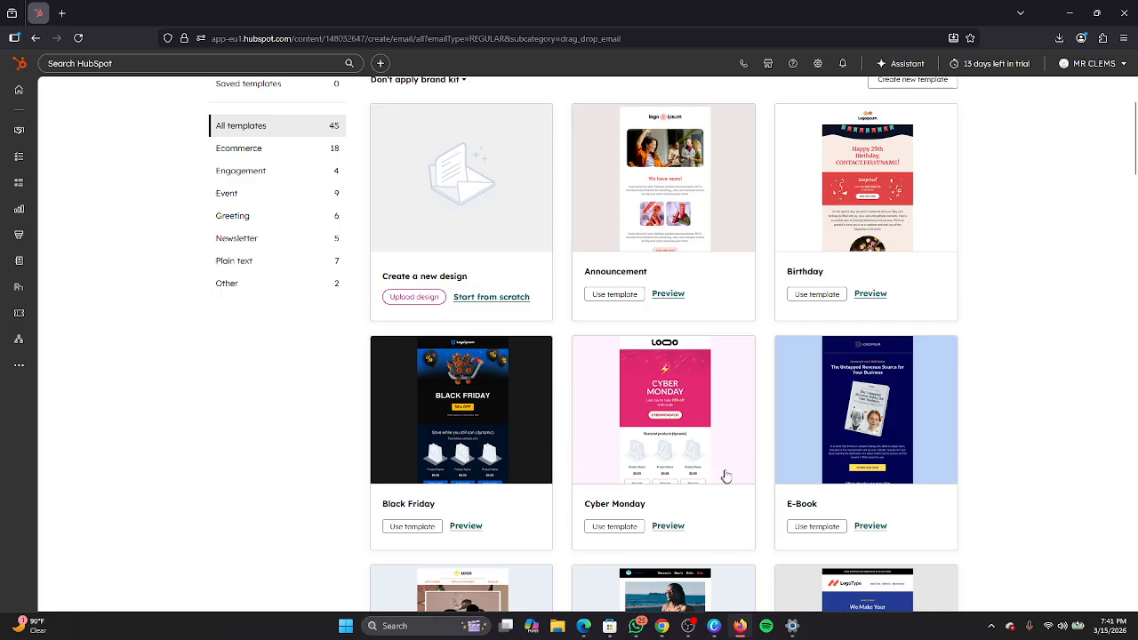
scroll(816, 431, "down", 3)
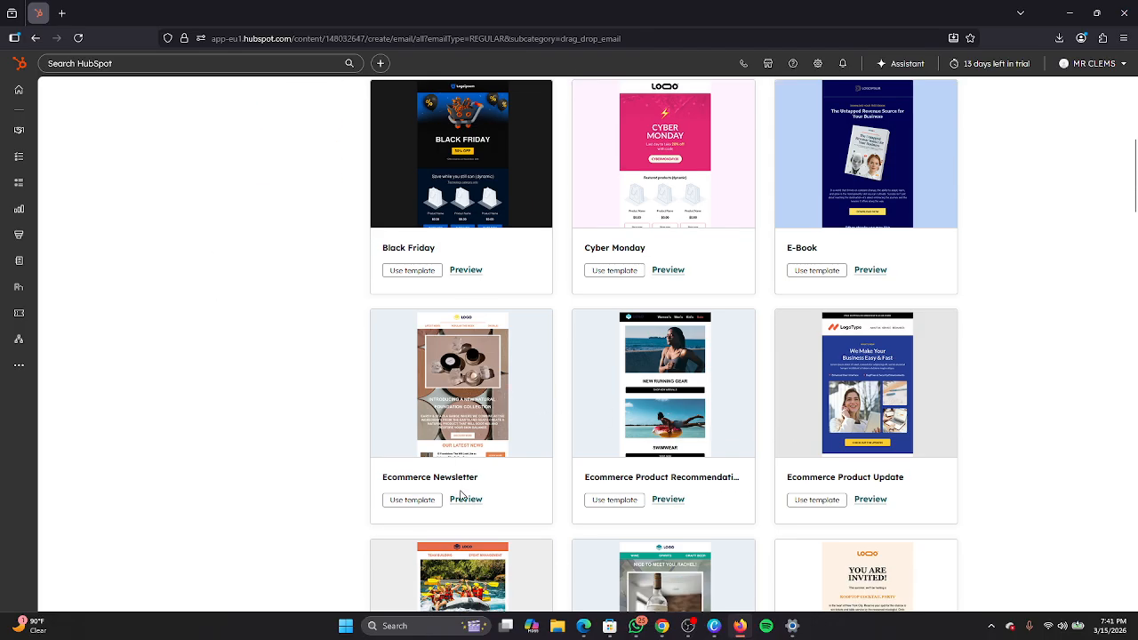
scroll(584, 390, "up", 4)
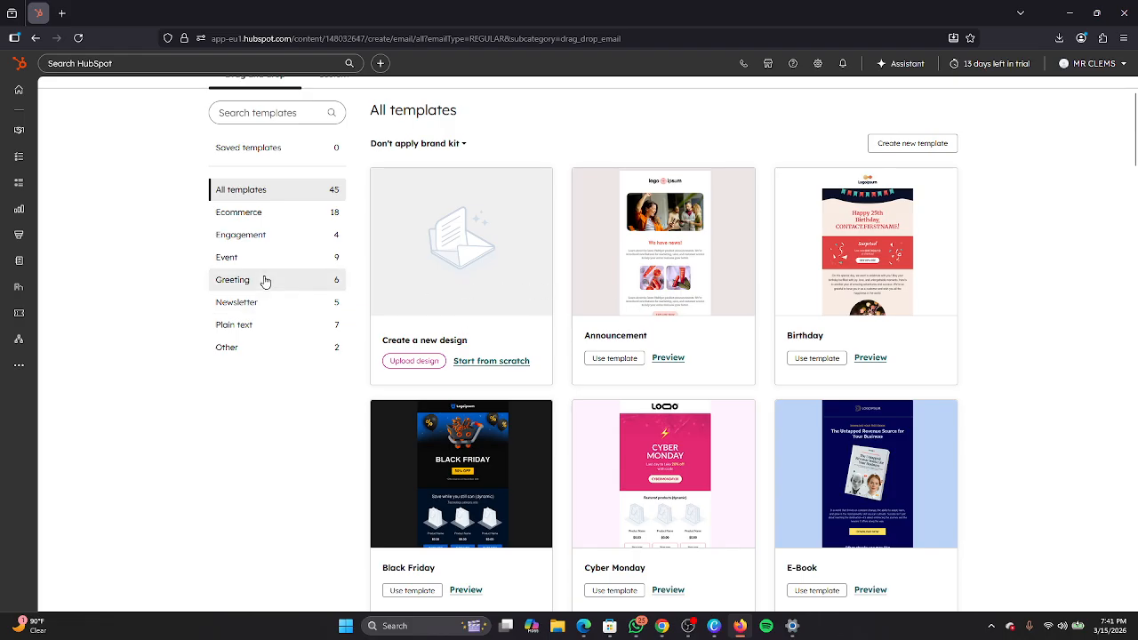
left_click(253, 309)
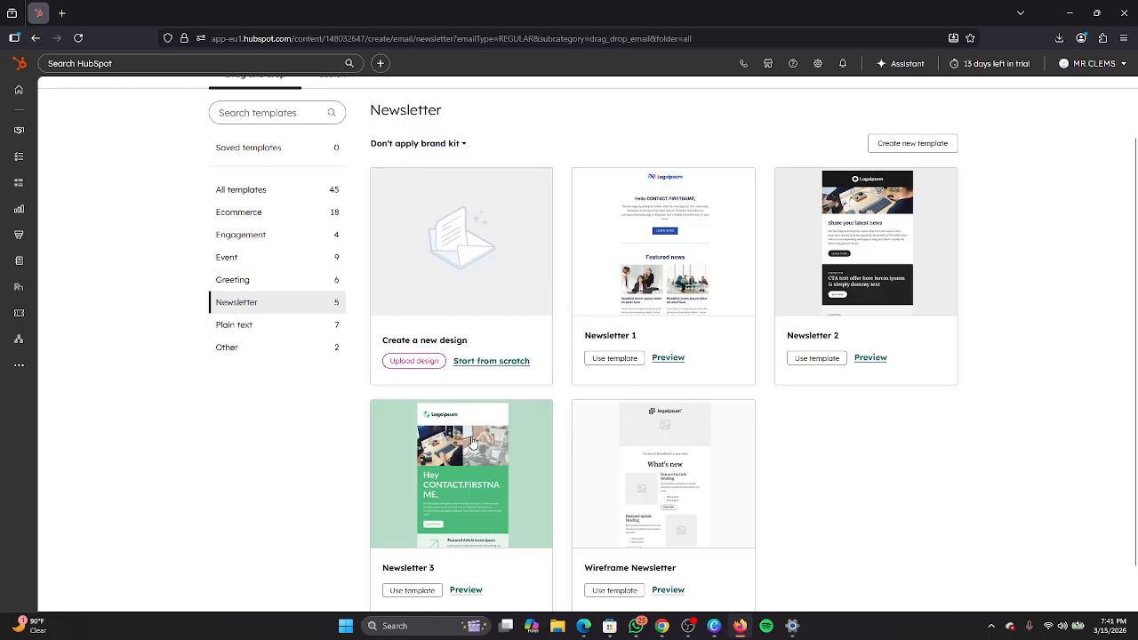
scroll(638, 338, "down", 1)
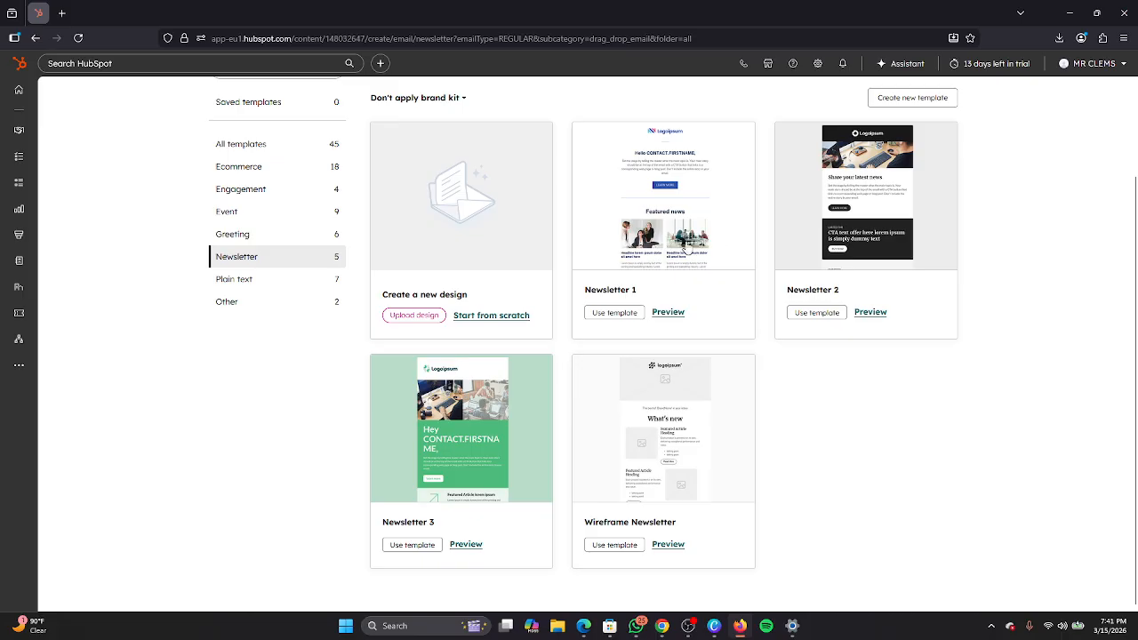
scroll(684, 249, "up", 2)
scroll(673, 434, "down", 2)
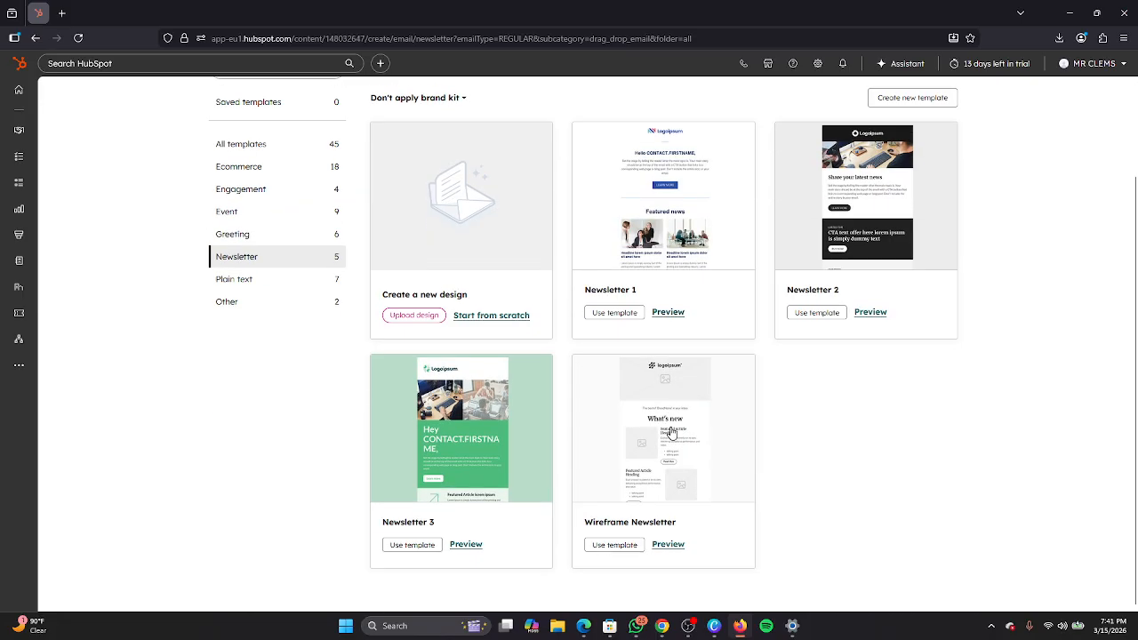
Preview the Newsletter 3 template and look through its desktop layout down to the Tips & Tricks section
left_click(467, 545)
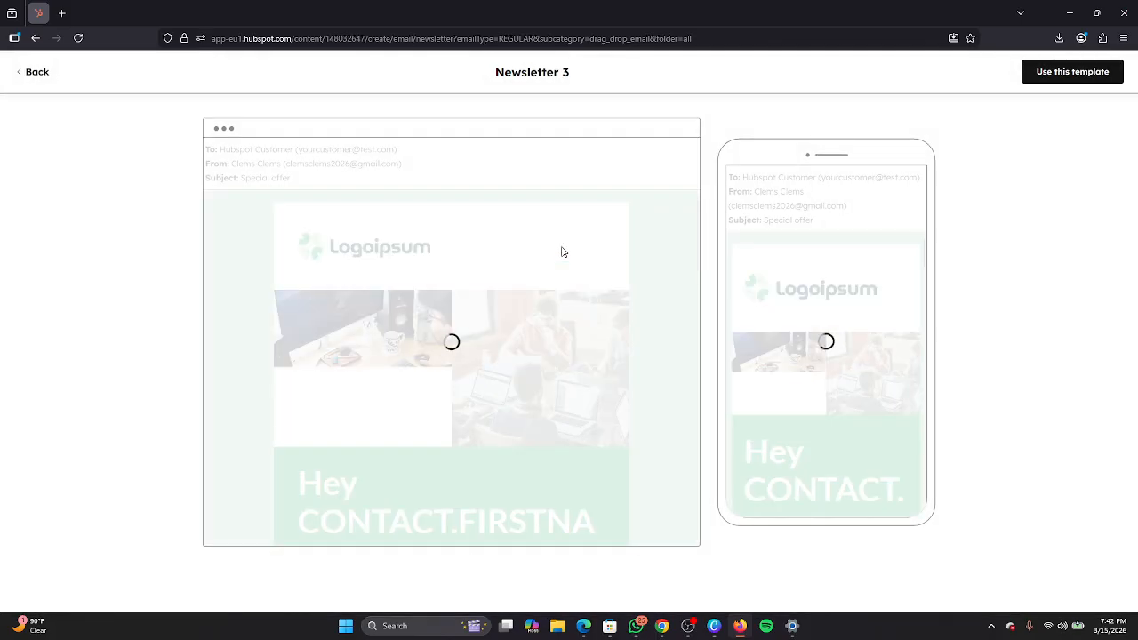
scroll(537, 312, "down", 3)
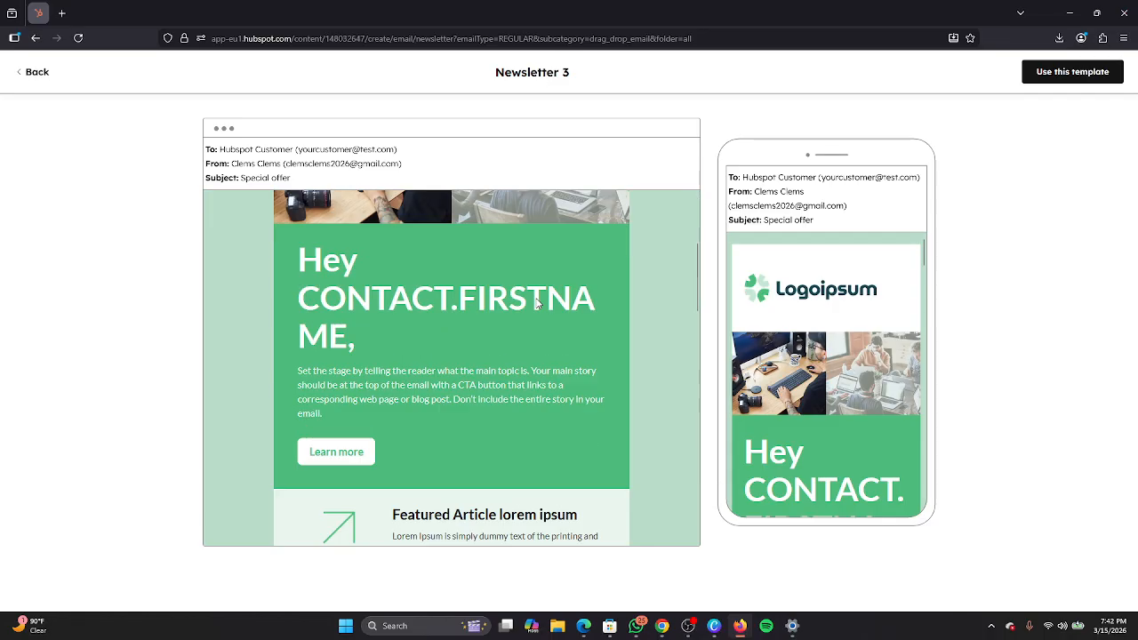
scroll(427, 391, "down", 3)
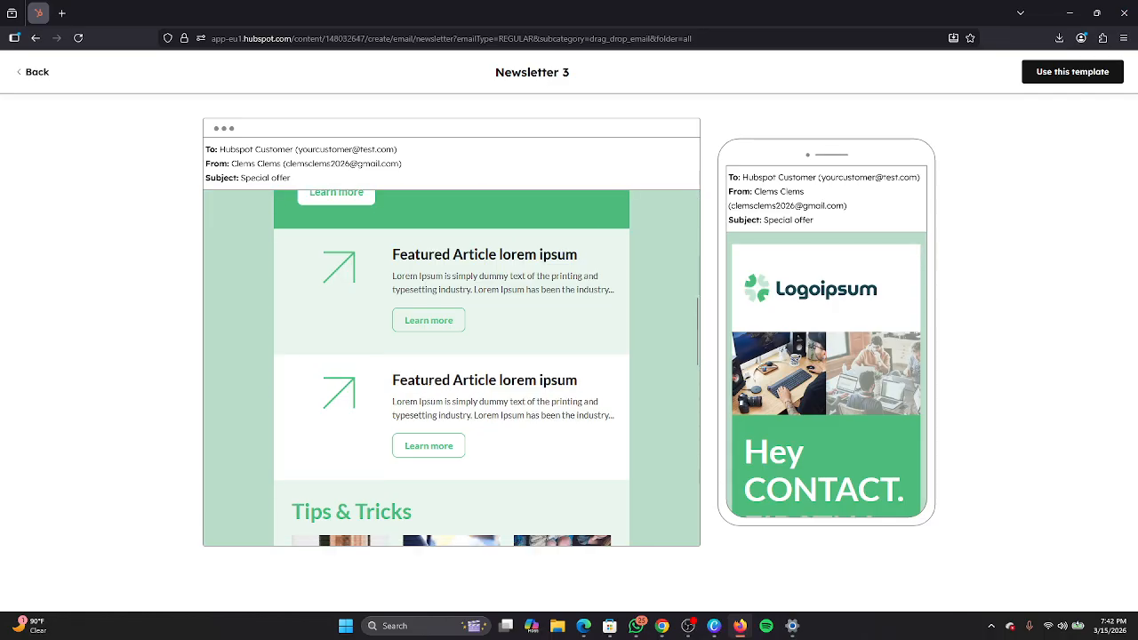
Finish looking through the Newsletter 3 preview, return to the newsletter designs and use the Newsletter 2 template for the email
scroll(527, 392, "down", 9)
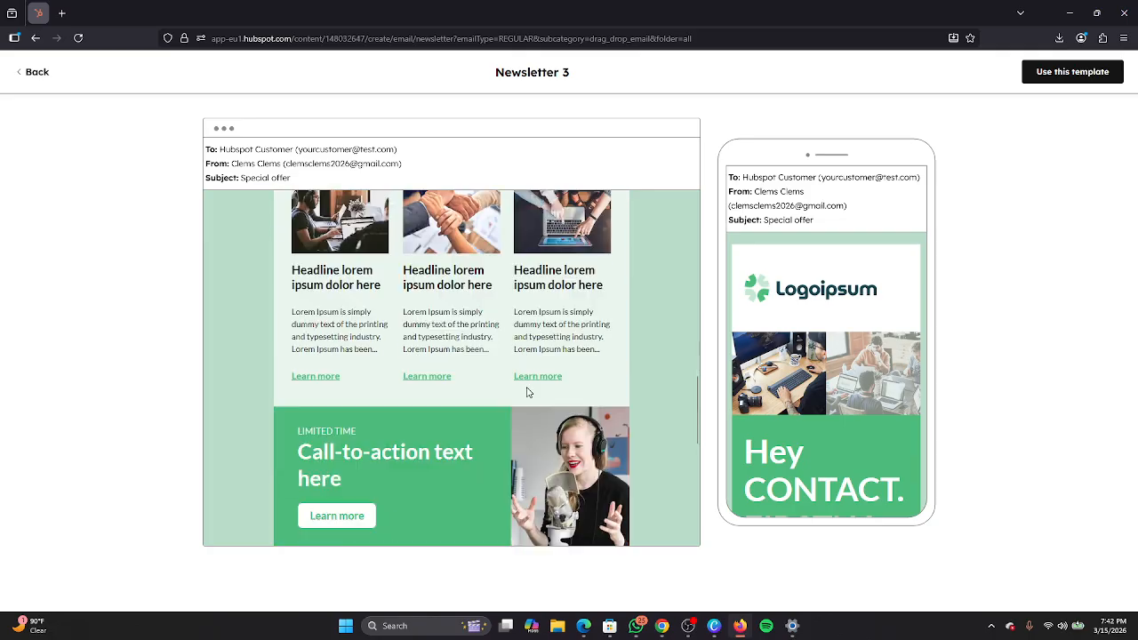
scroll(530, 454, "up", 12)
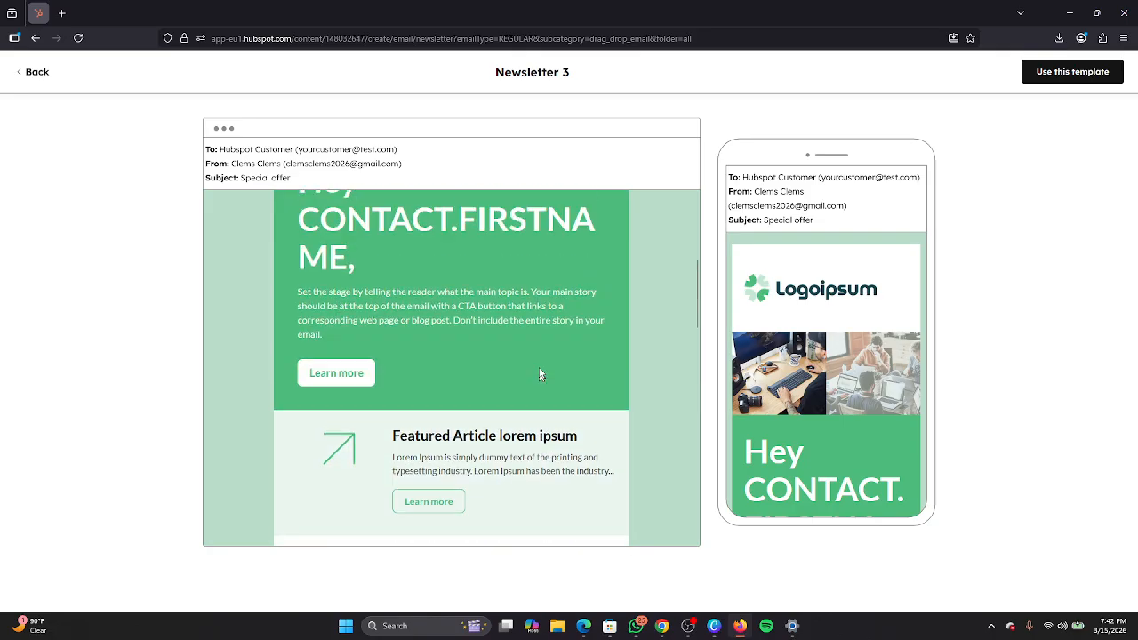
left_click(36, 73)
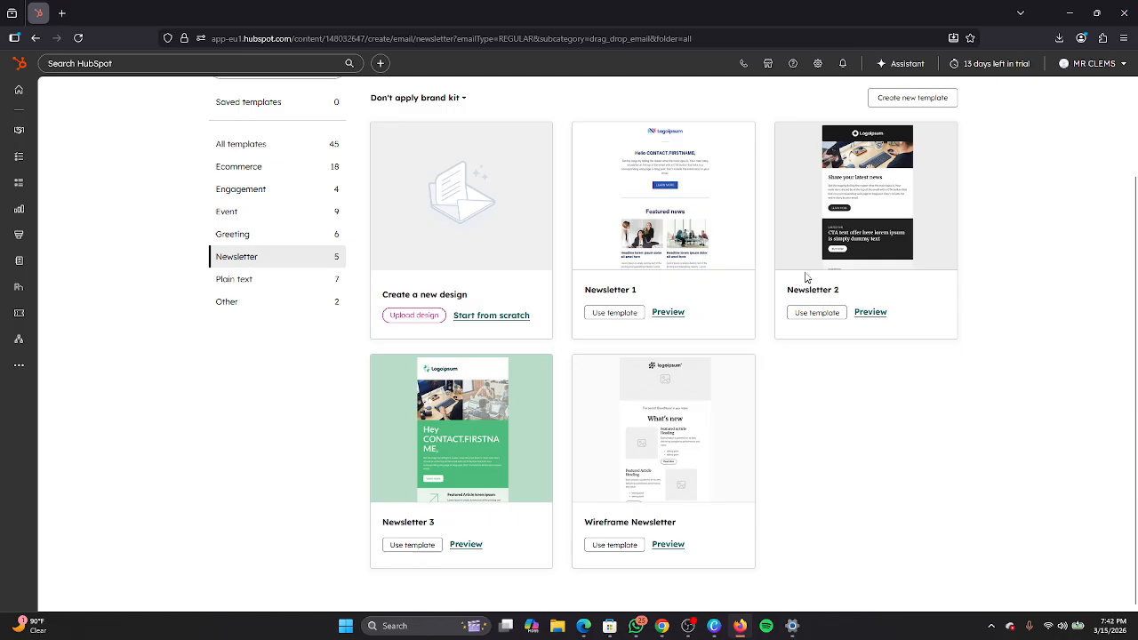
left_click(827, 315)
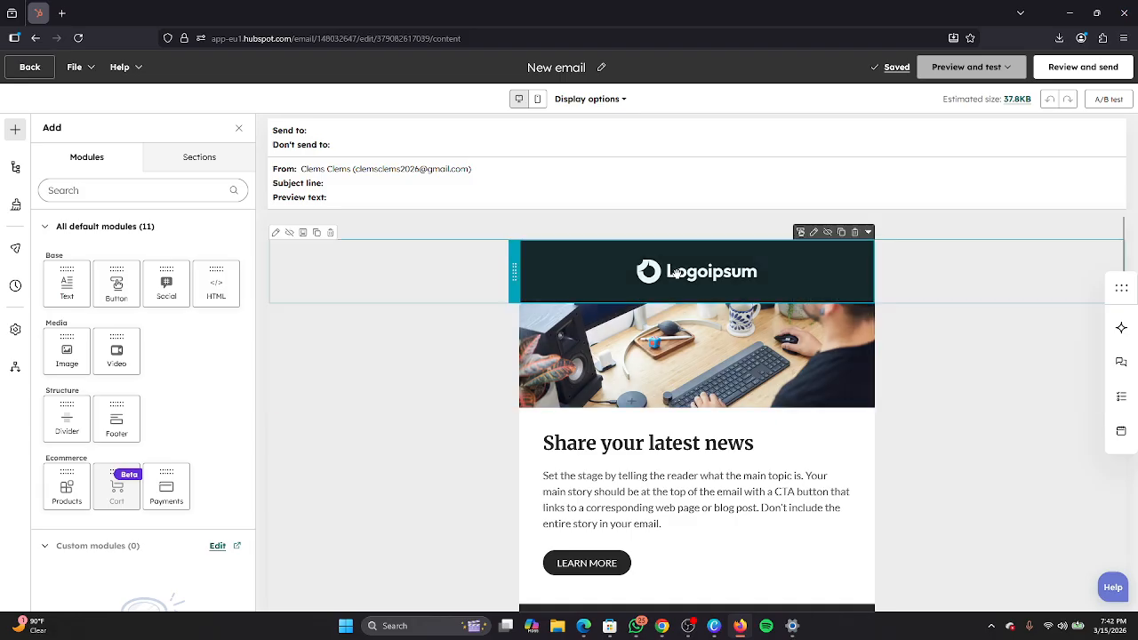
Look through the new email's layout from the header logo and banner down to the social links and footer
scroll(698, 272, "down", 4)
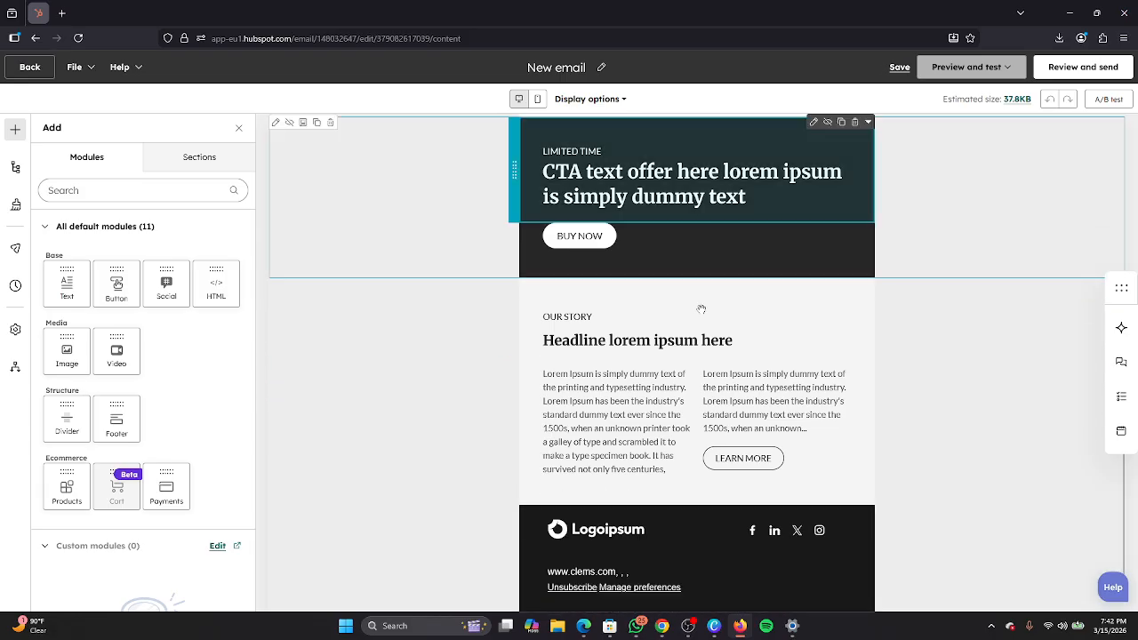
scroll(700, 309, "up", 1)
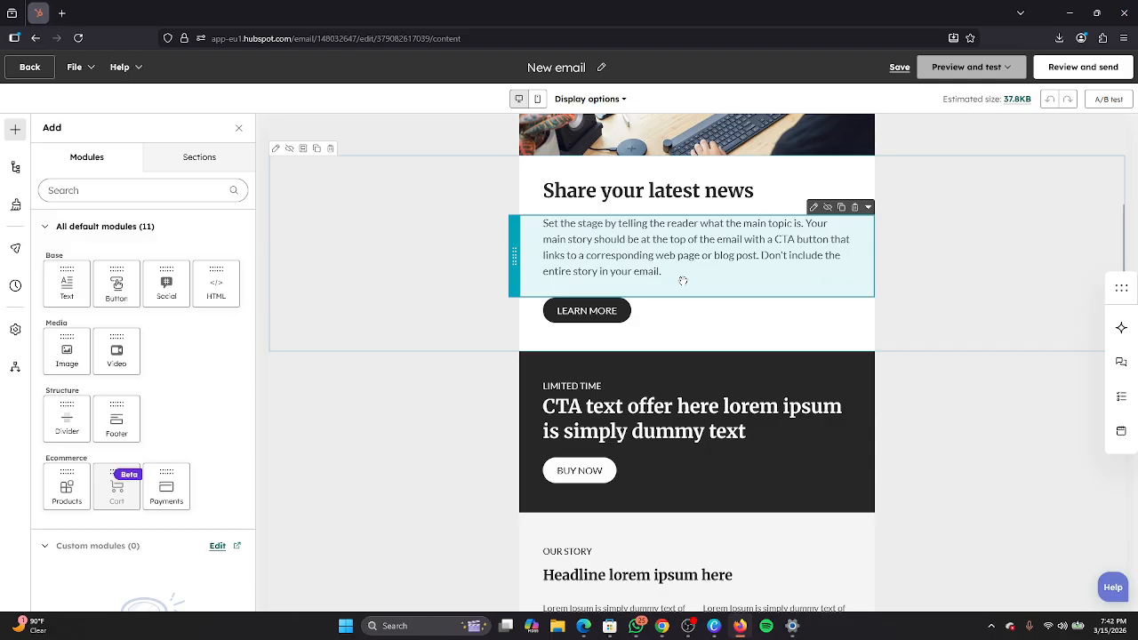
scroll(681, 424, "down", 3)
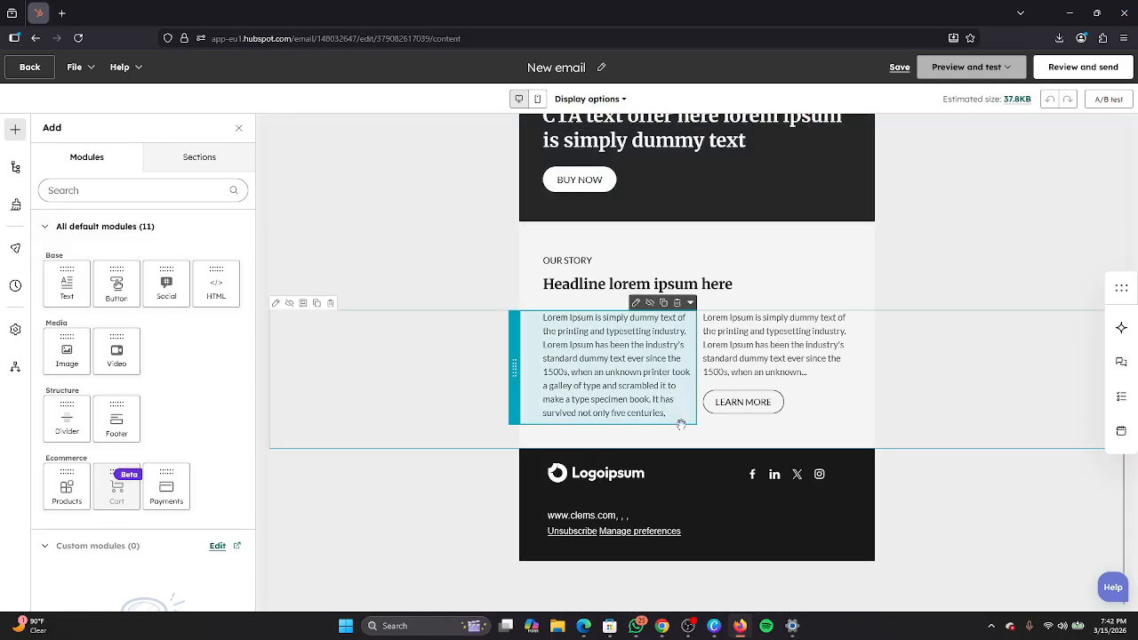
scroll(681, 424, "up", 10)
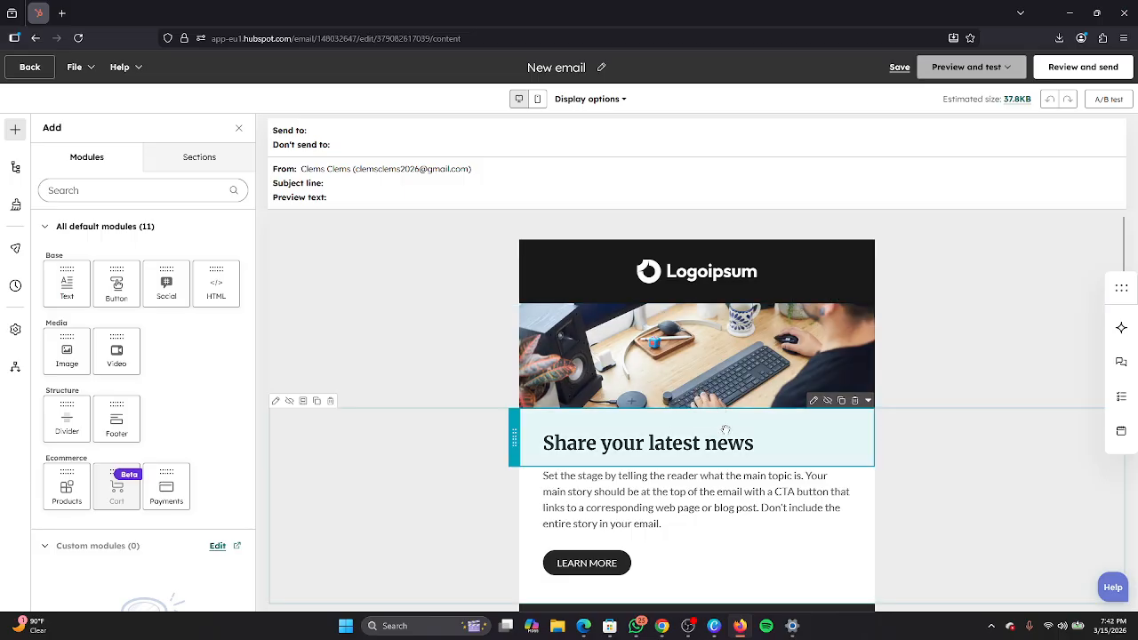
scroll(707, 347, "down", 1)
scroll(712, 345, "down", 5)
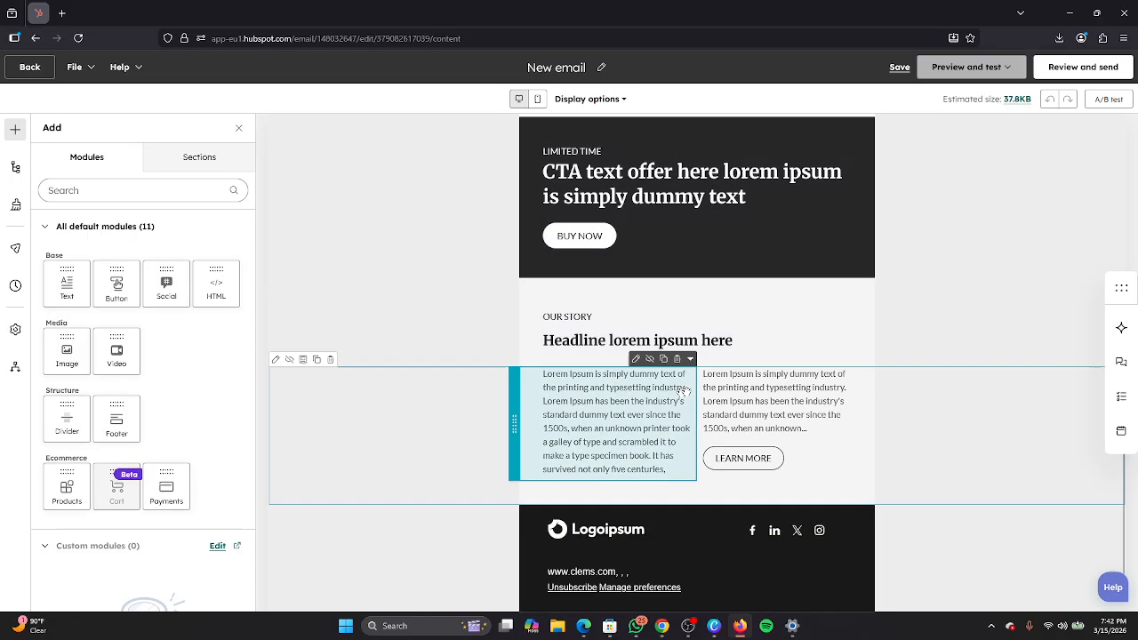
scroll(714, 462, "down", 1)
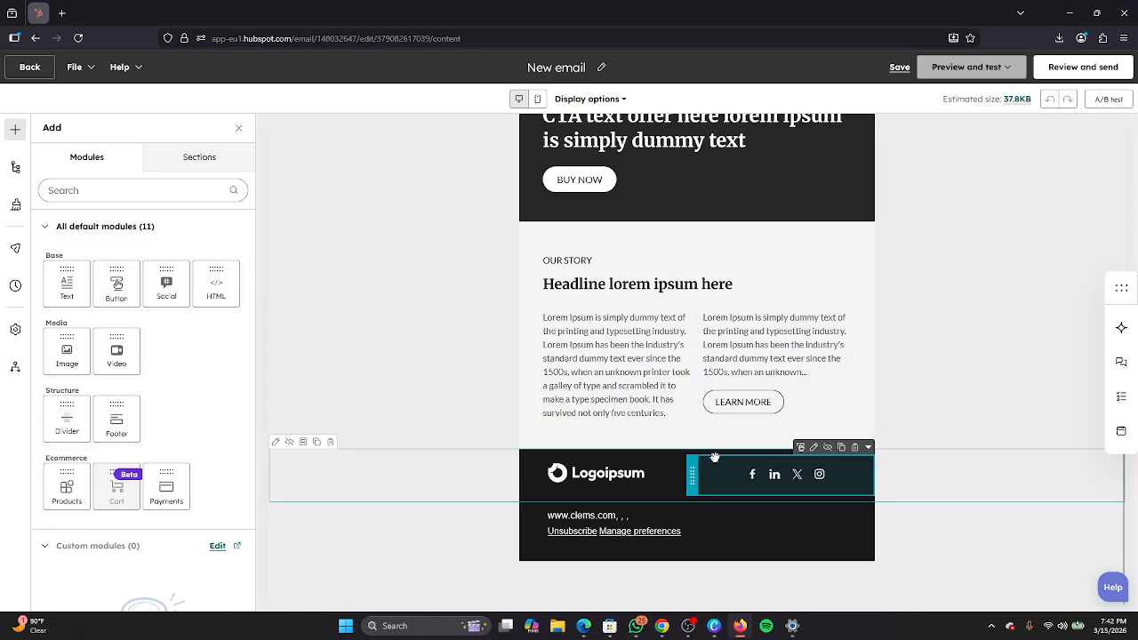
scroll(629, 293, "up", 7)
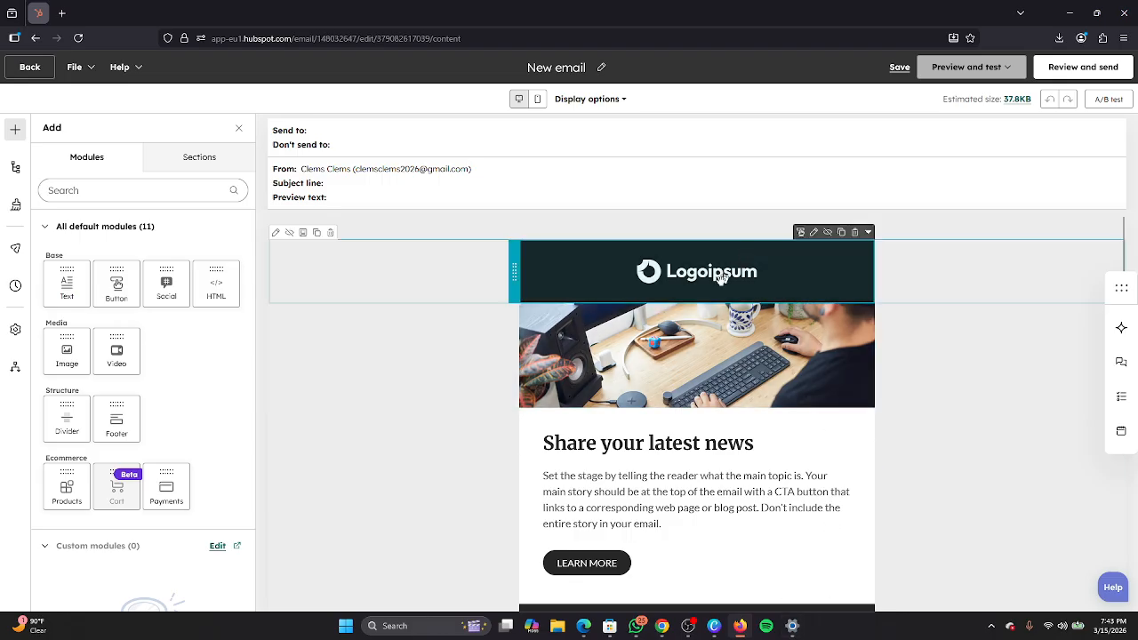
left_click(816, 237)
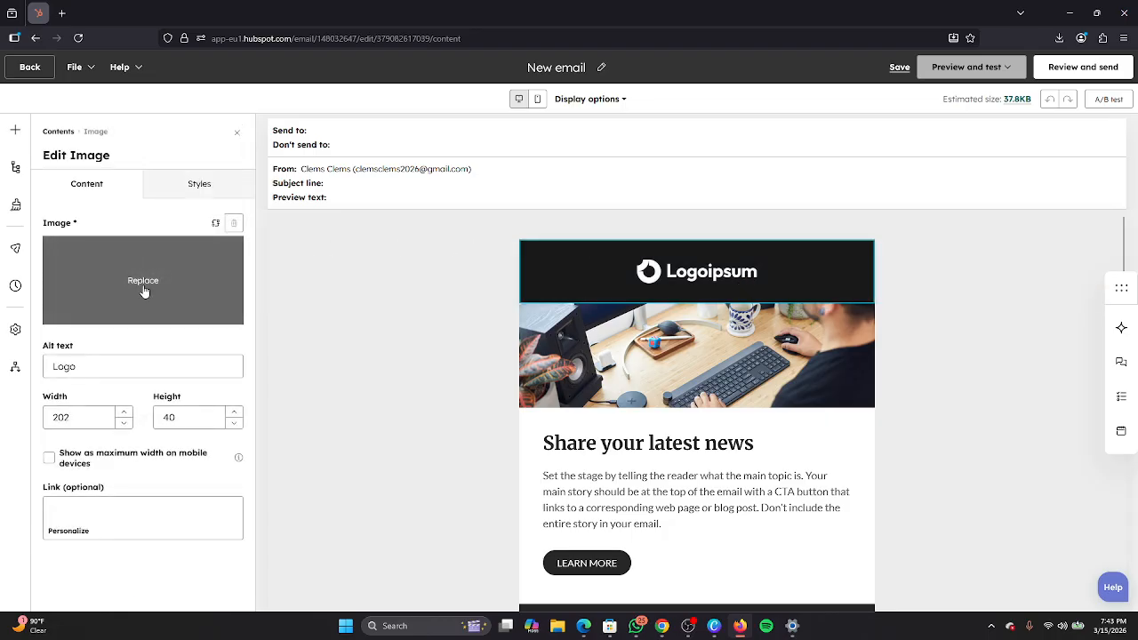
left_click(144, 290)
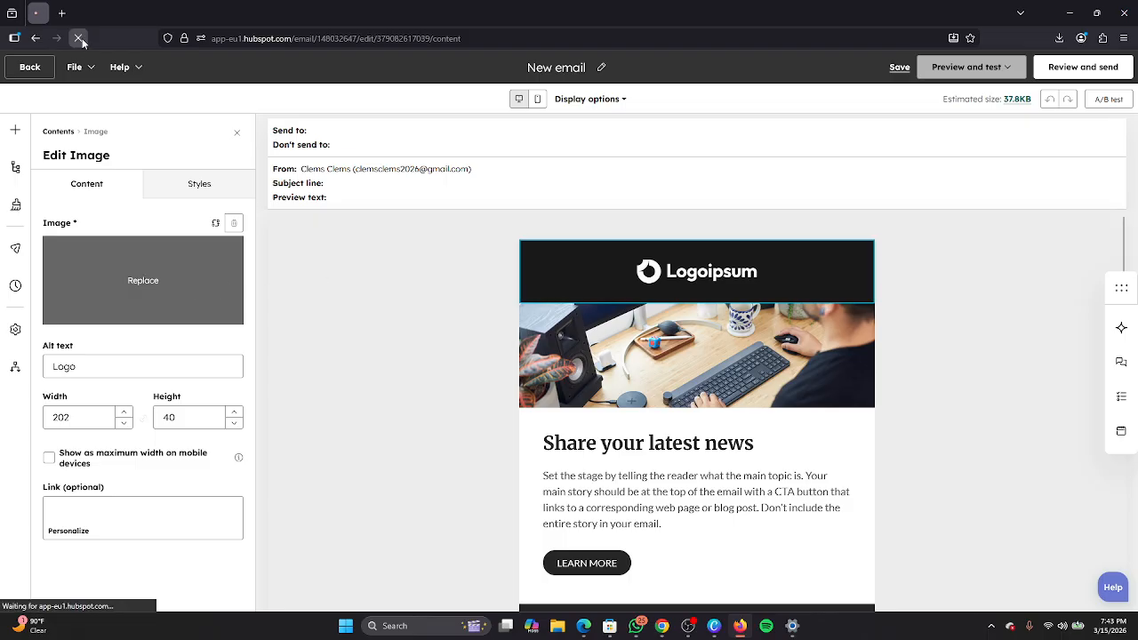
left_click(79, 37)
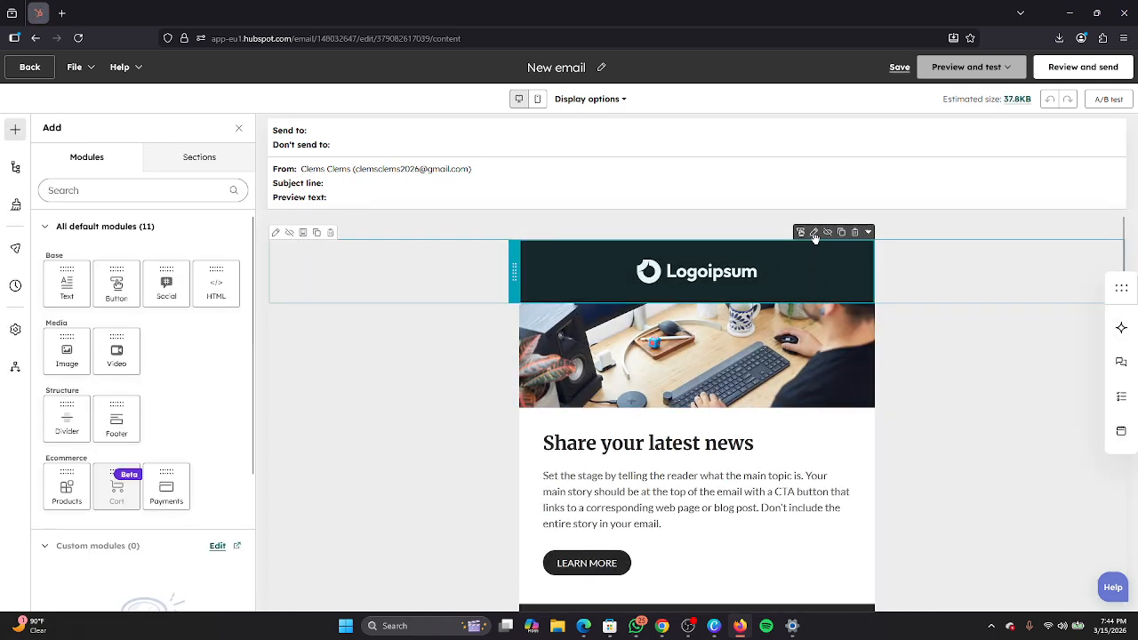
Upload the Japanese-titled HubSpot JPG from Downloads to the image library, and replace the header logo with the Affordable laptop pricing image
left_click(811, 269)
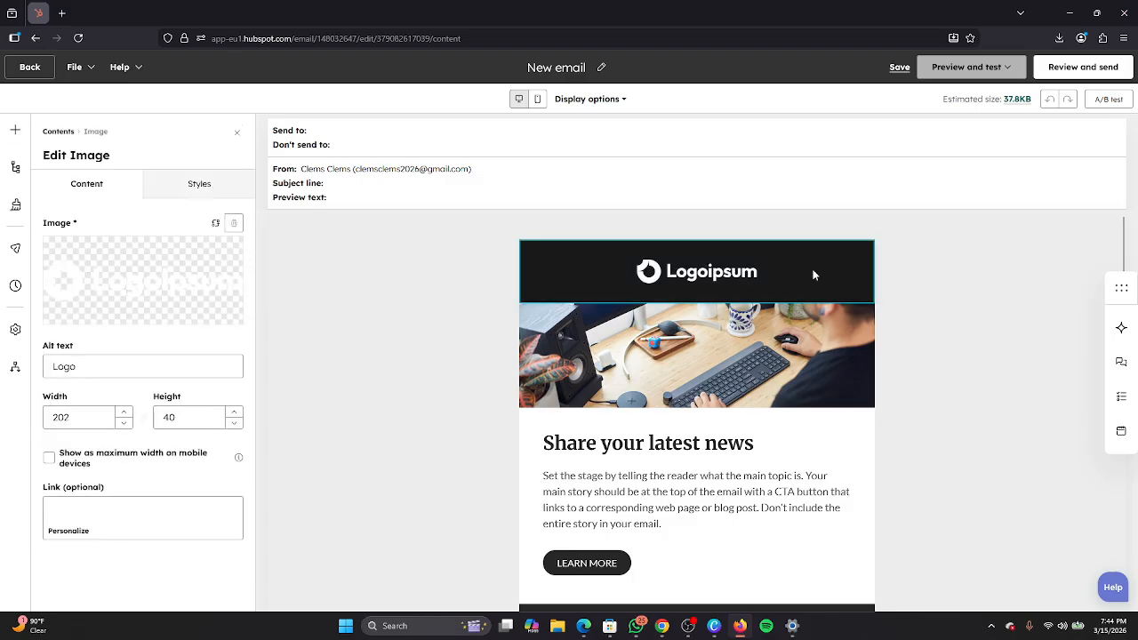
left_click(142, 283)
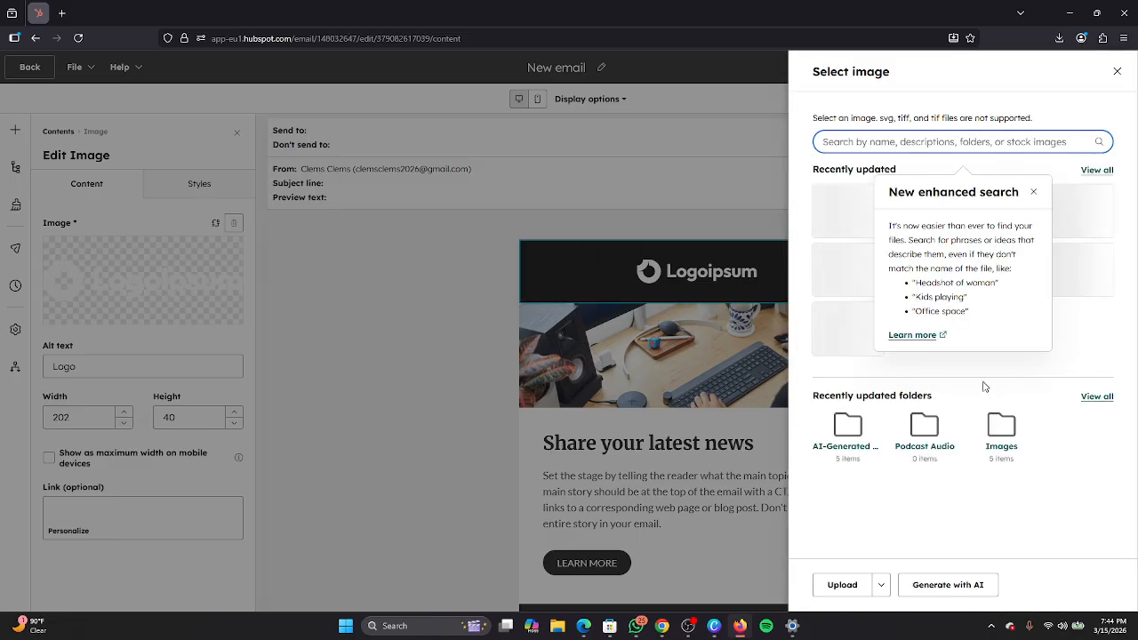
left_click(1032, 194)
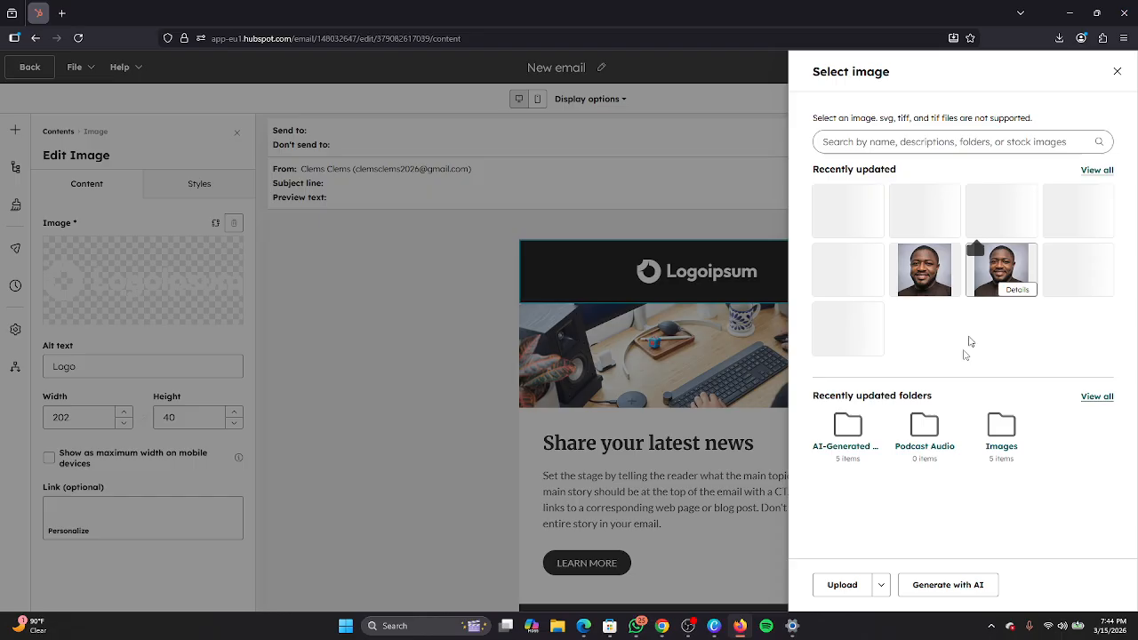
left_click(843, 594)
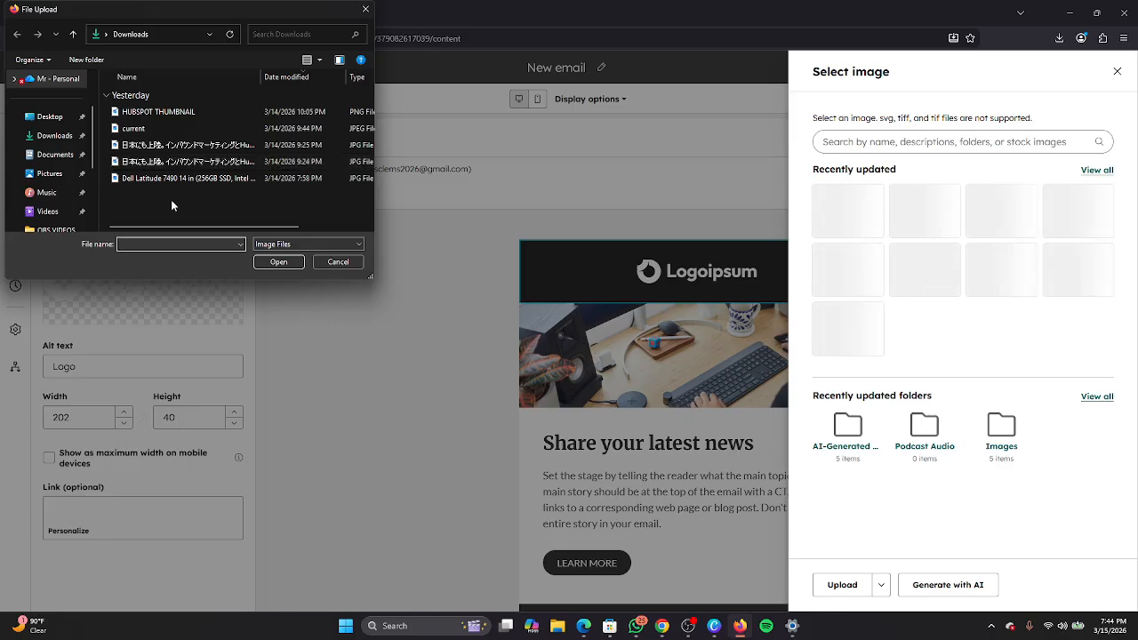
left_click(168, 149)
left_click(275, 262)
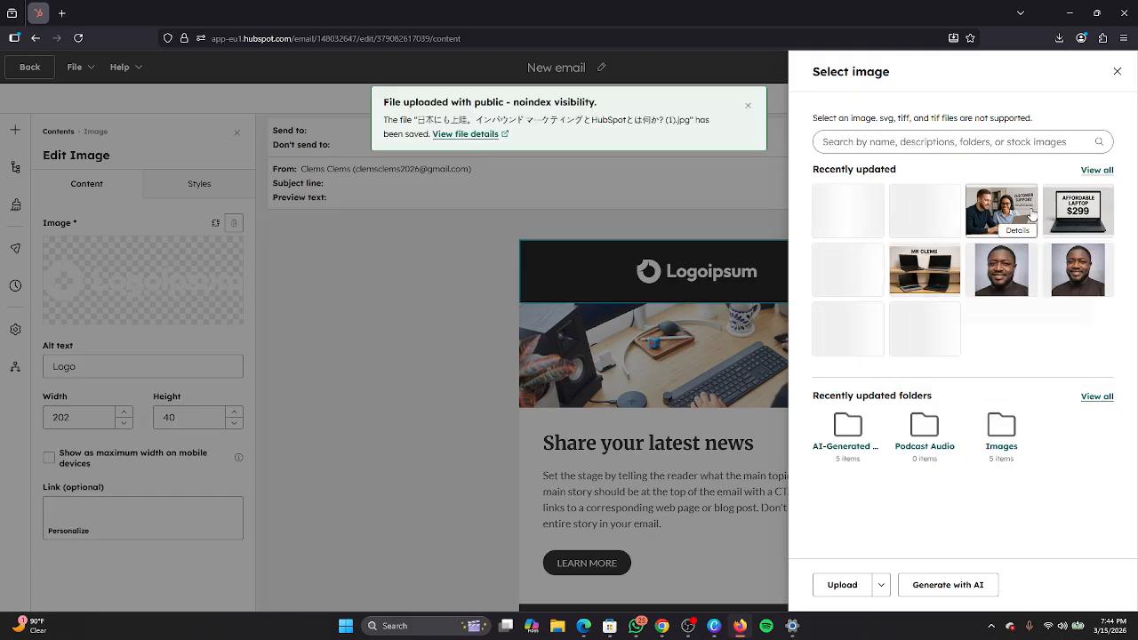
mouse_move(1077, 206)
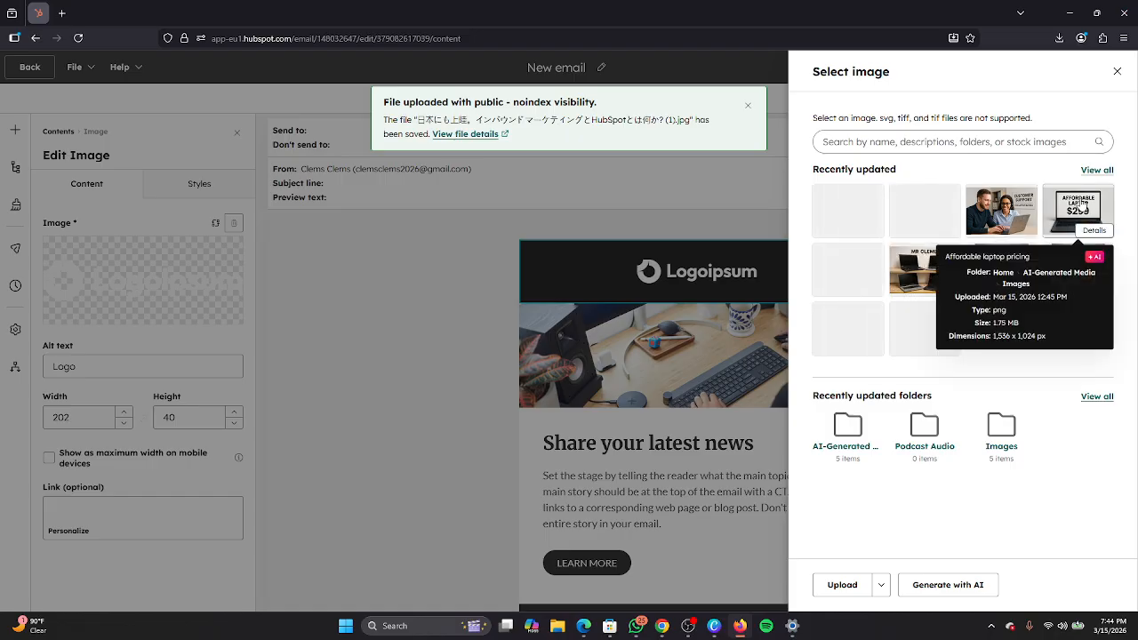
left_click(1077, 206)
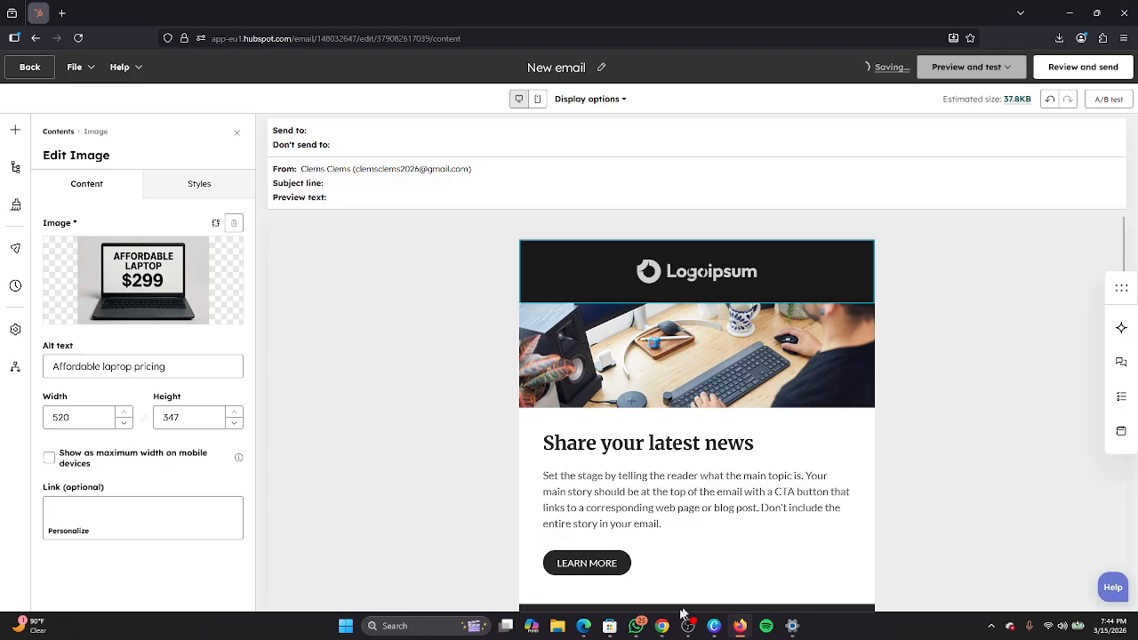
Switch to the Google Meet call to check on the participants, and return to the HubSpot email editor
mouse_move(584, 626)
mouse_move(521, 542)
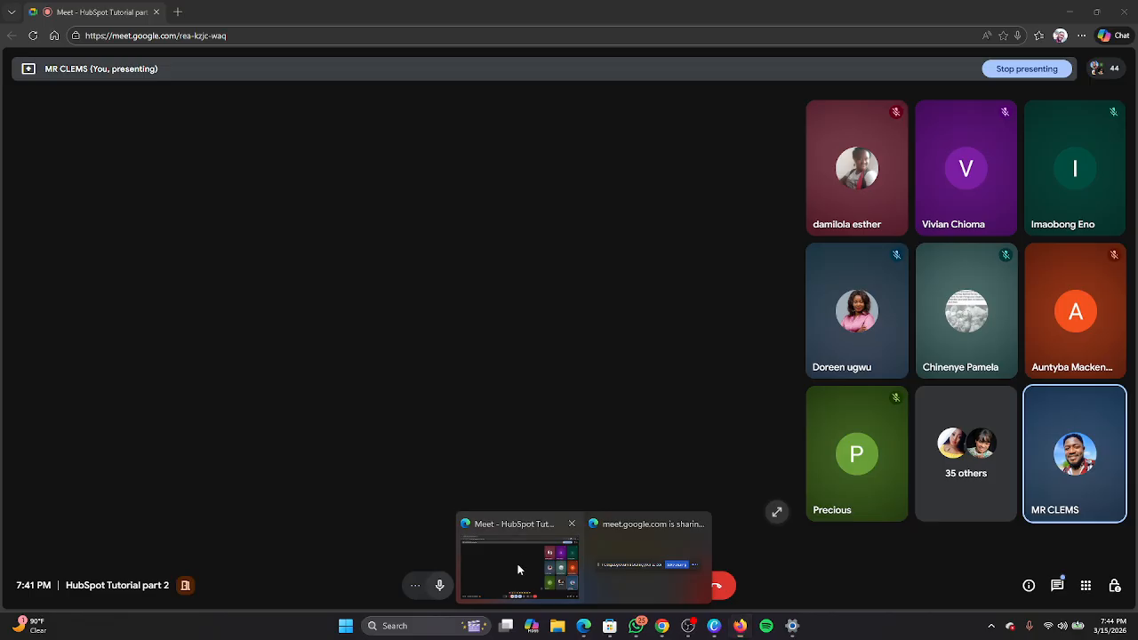
left_click(518, 564)
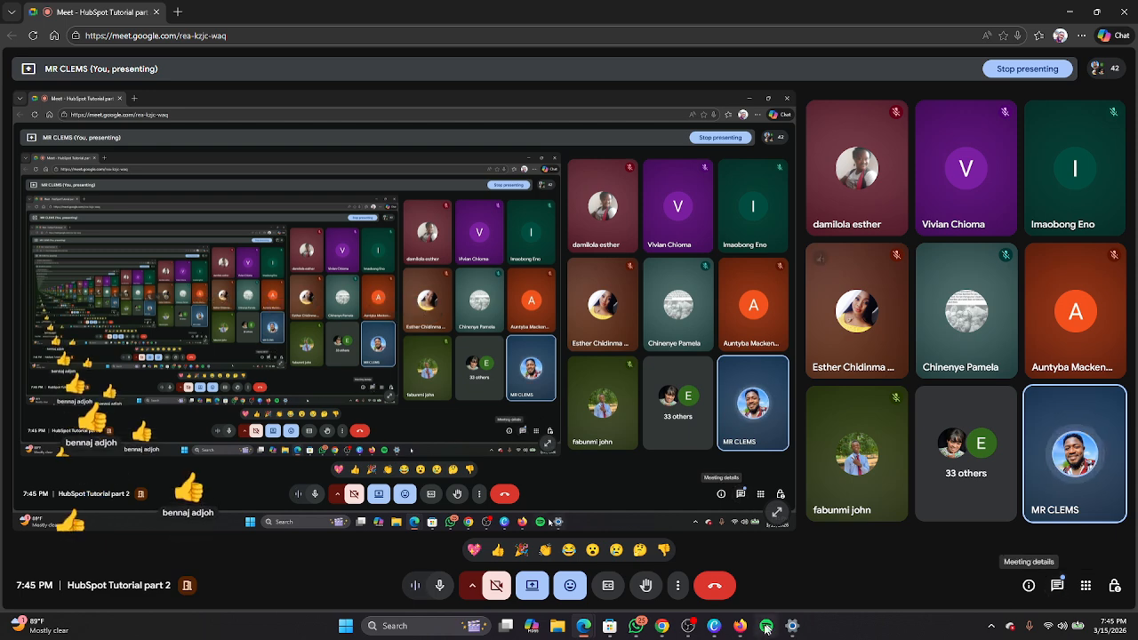
mouse_move(743, 634)
left_click(747, 569)
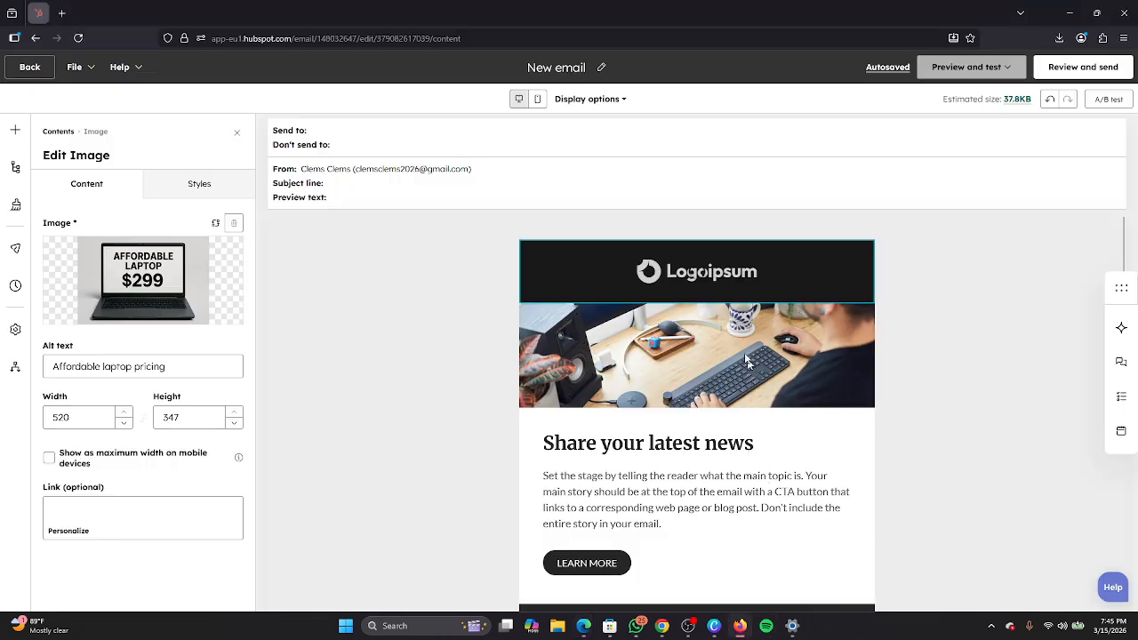
left_click(154, 275)
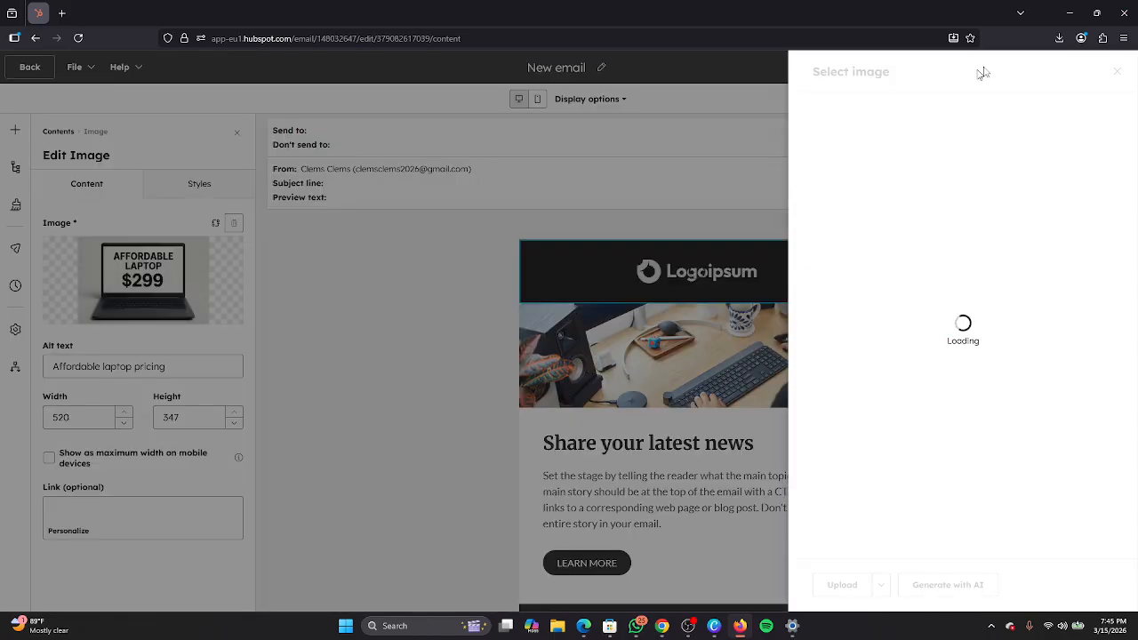
left_click(1119, 74)
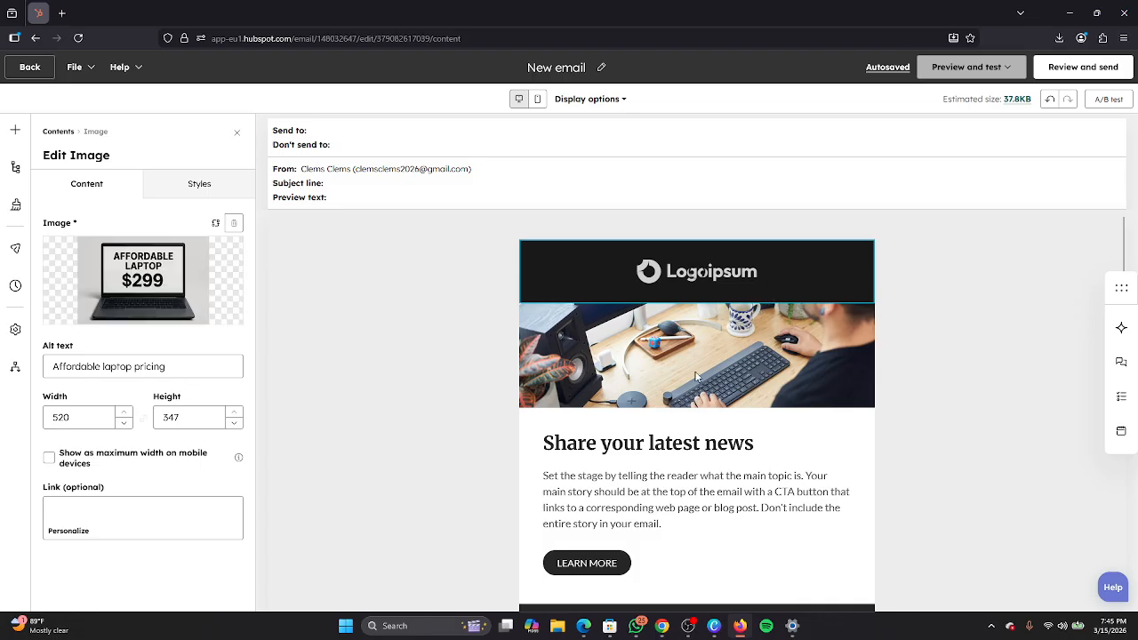
key("Escape")
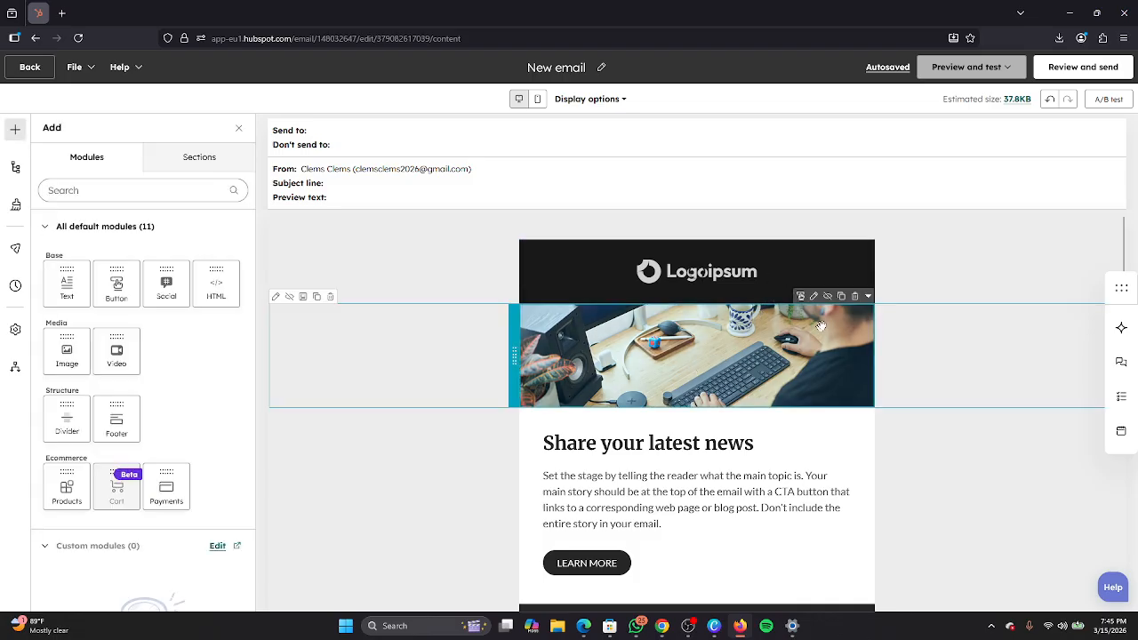
Replace the main banner image below the header with the library's "Selection of modern laptops" image
left_click(817, 310)
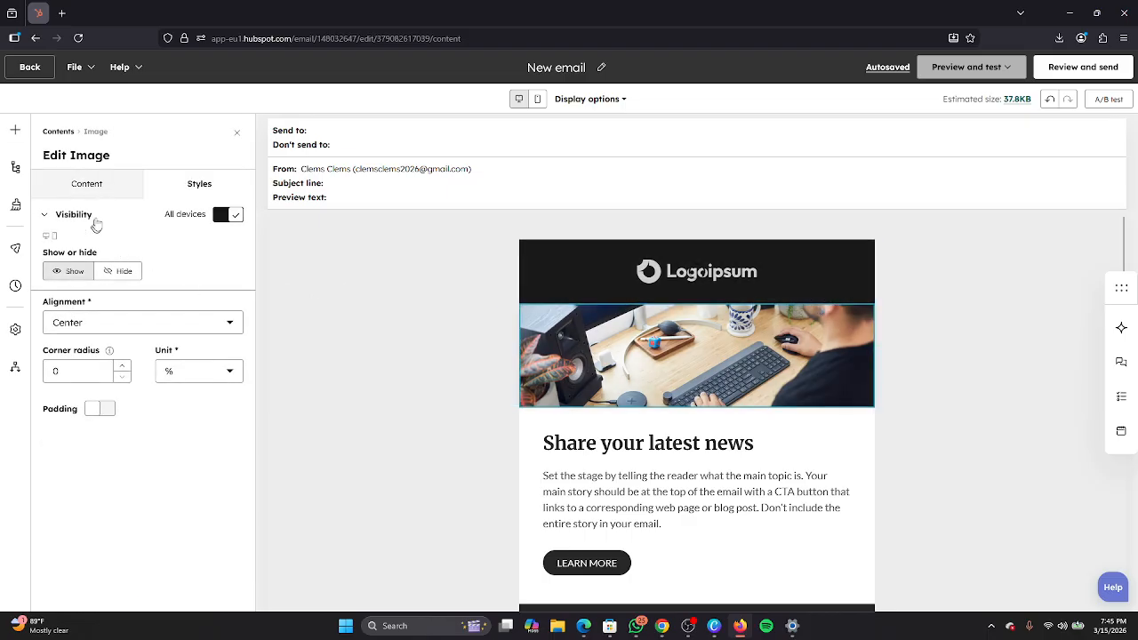
left_click(106, 186)
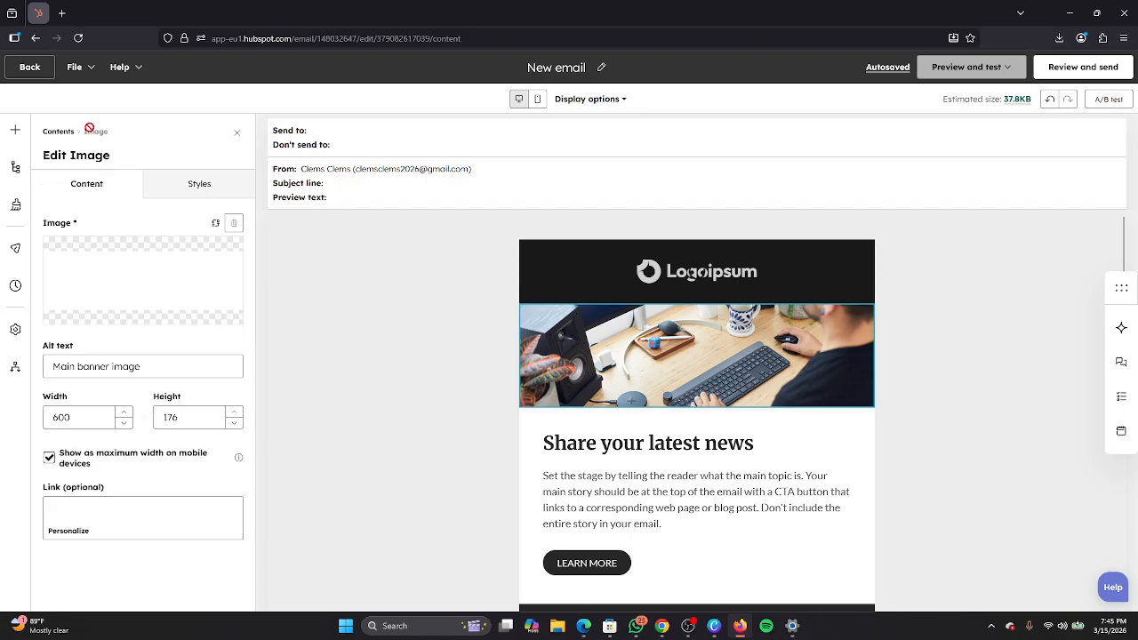
left_click(143, 281)
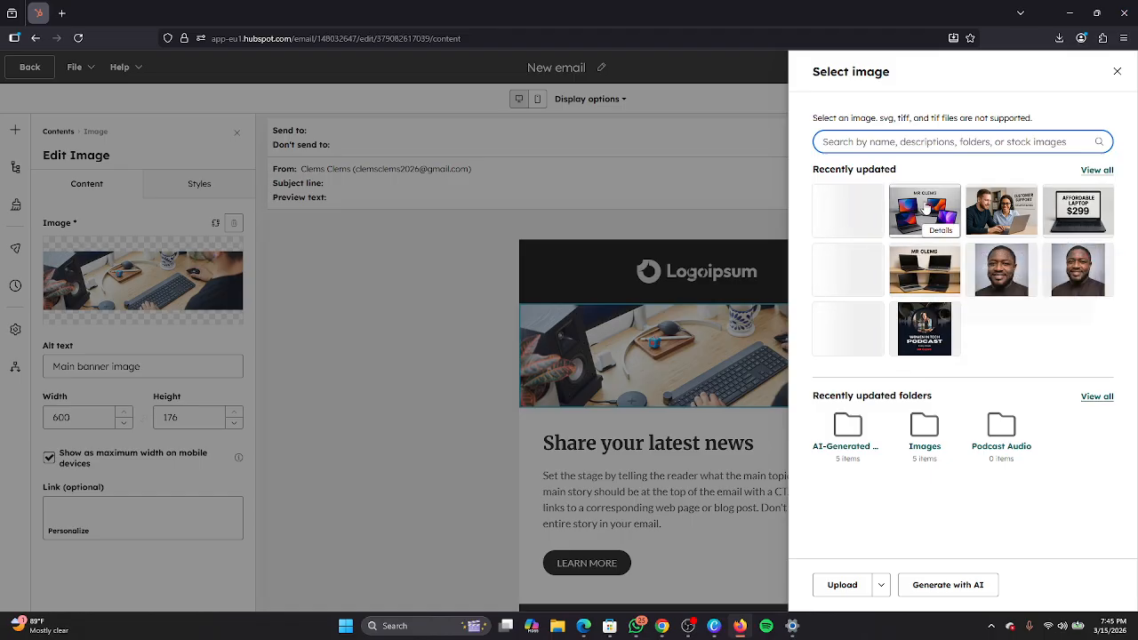
mouse_move(924, 206)
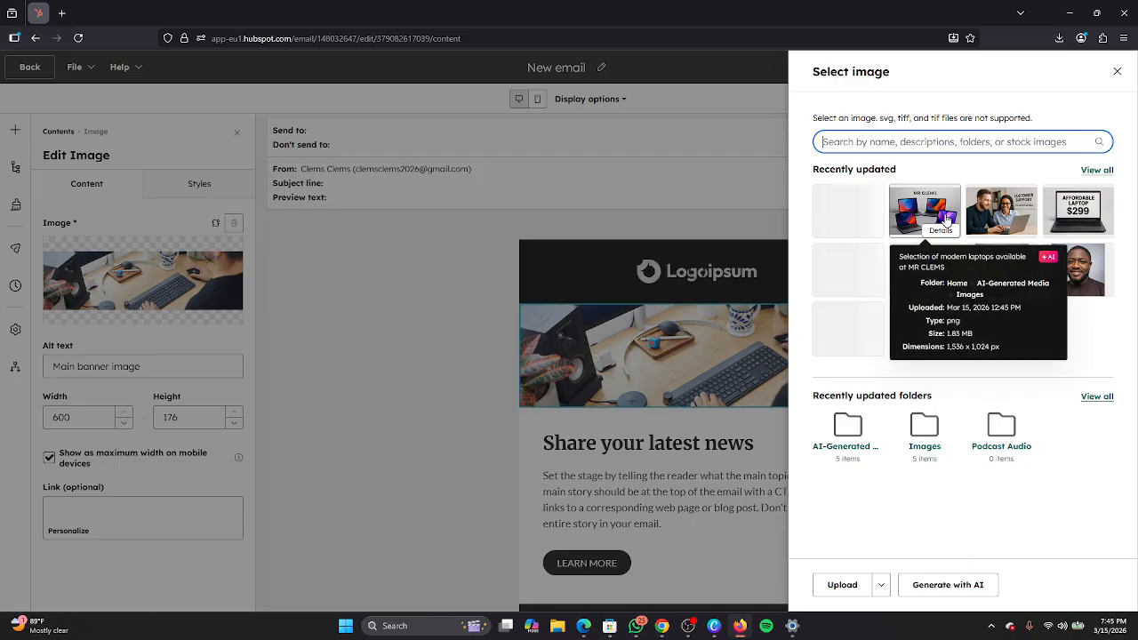
left_click(945, 218)
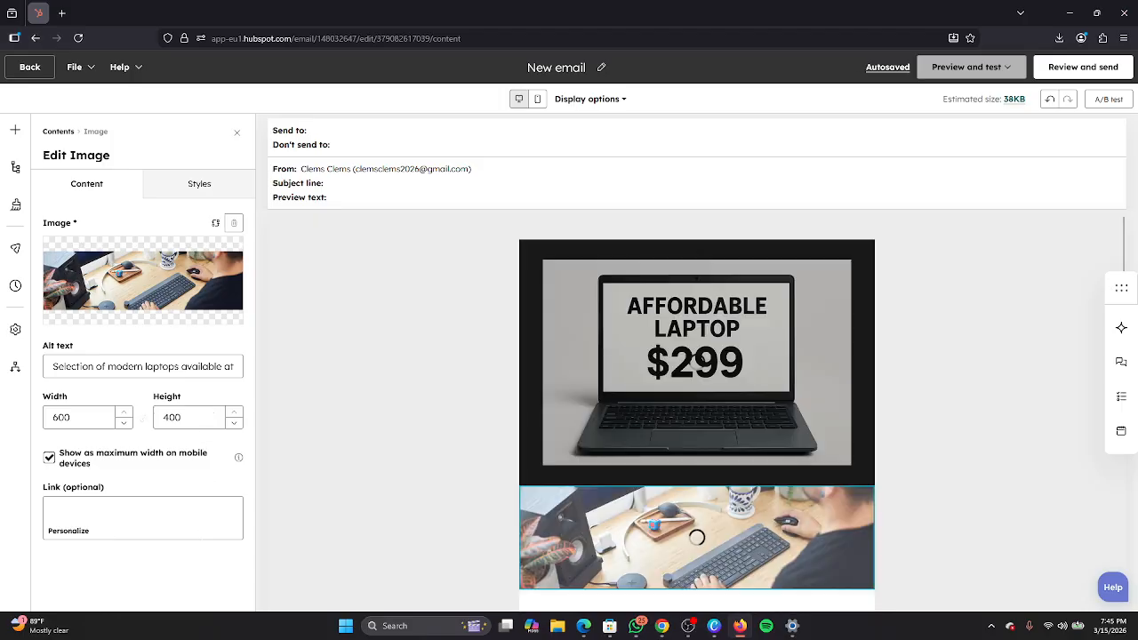
scroll(948, 373, "down", 5)
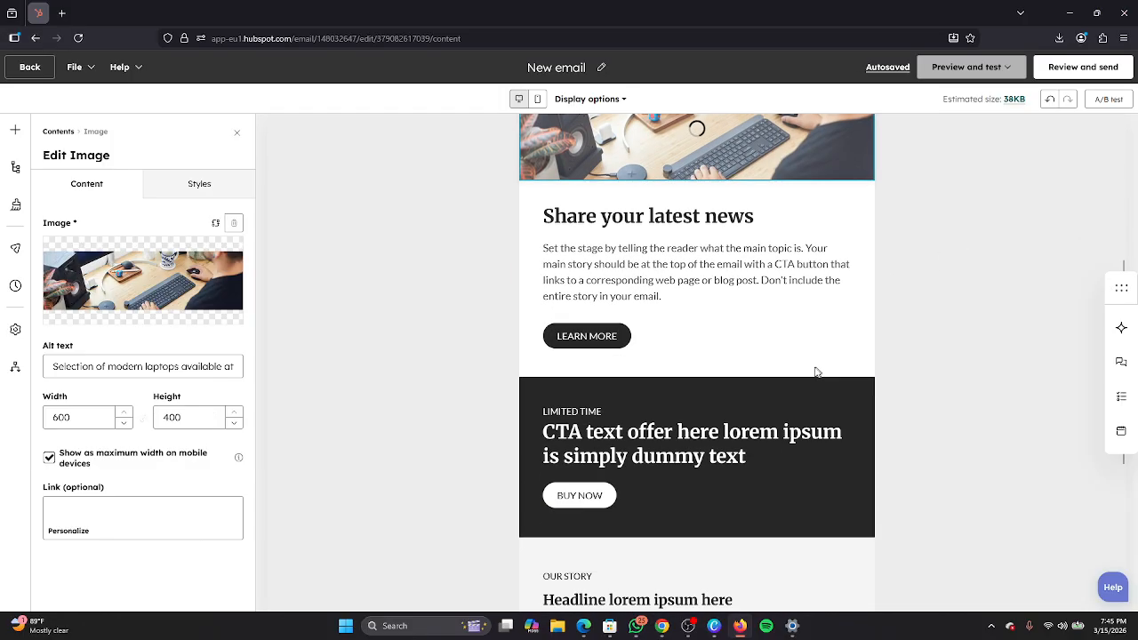
scroll(809, 375, "up", 4)
scroll(778, 347, "up", 1)
scroll(772, 328, "down", 4)
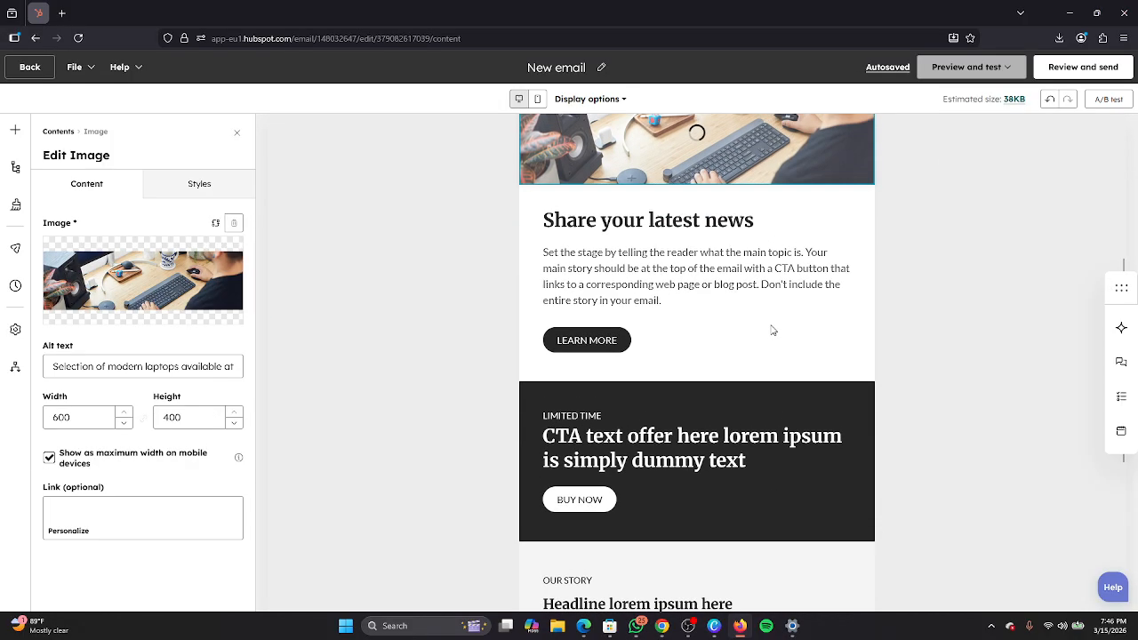
scroll(772, 326, "up", 4)
scroll(770, 356, "down", 4)
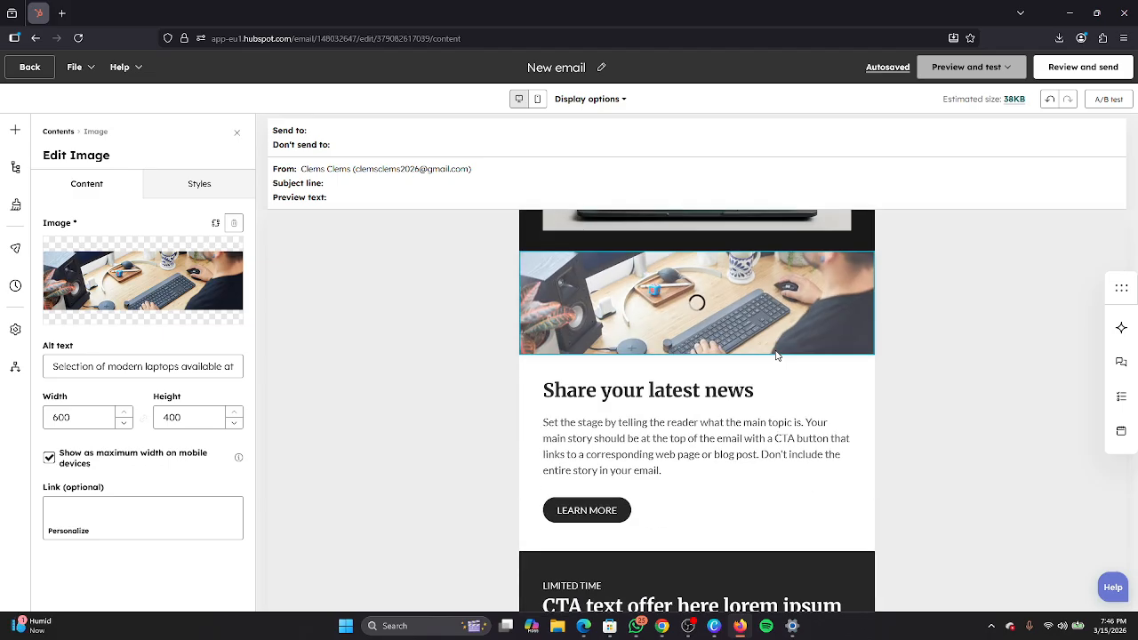
Rename the email from its default title to "NEW ARRIVAL"
scroll(761, 311, "up", 3)
scroll(760, 309, "up", 5)
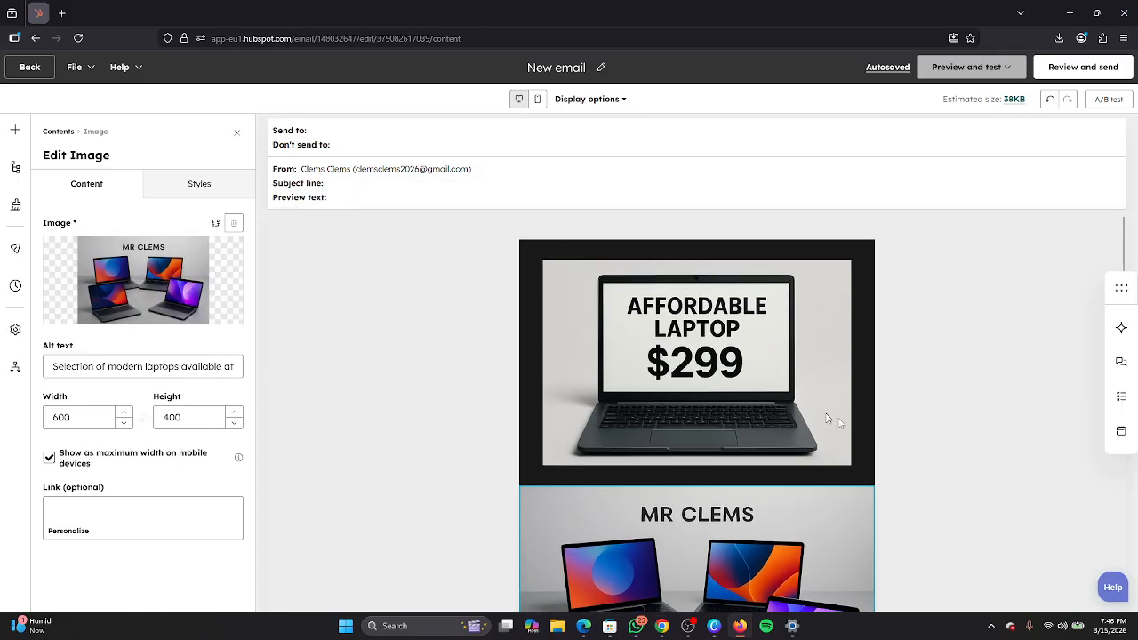
scroll(687, 338, "down", 5)
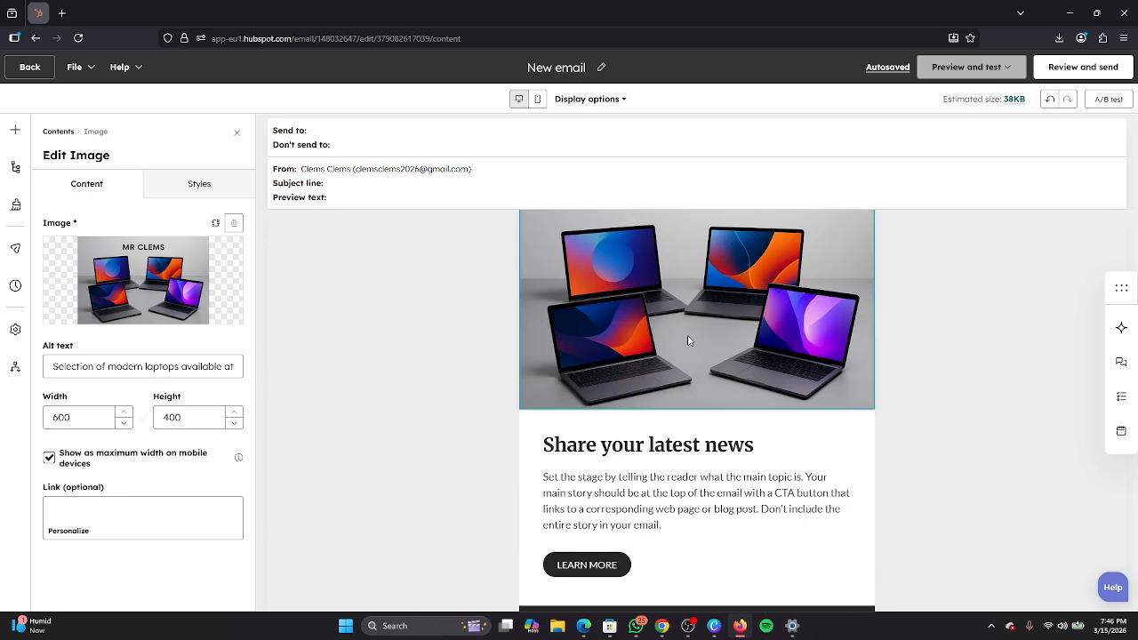
scroll(614, 202, "up", 5)
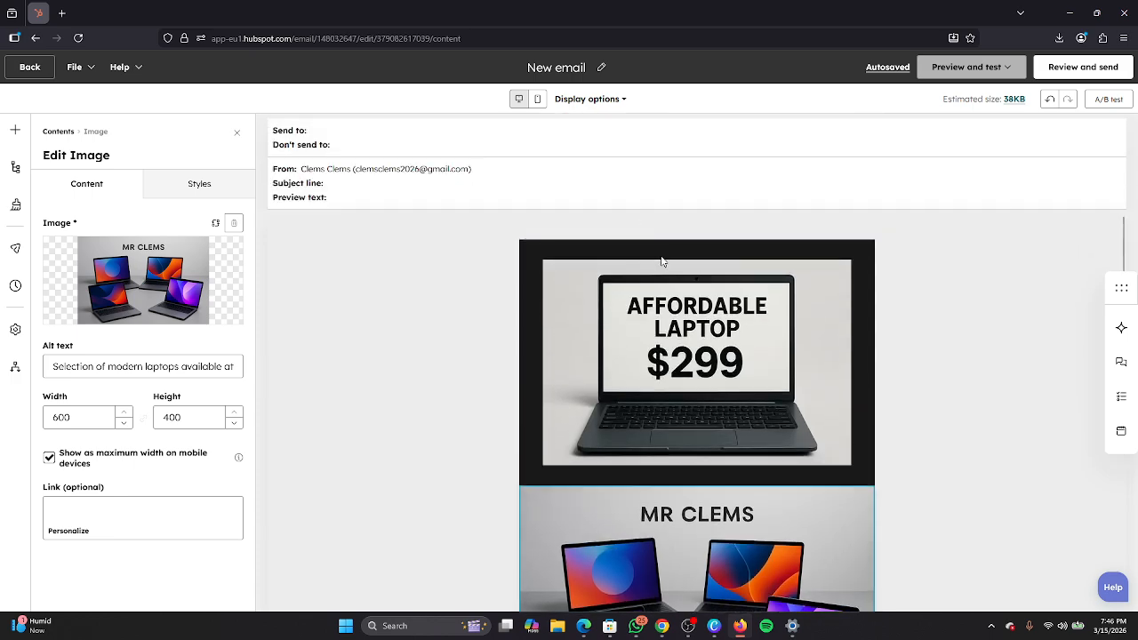
left_click(599, 69)
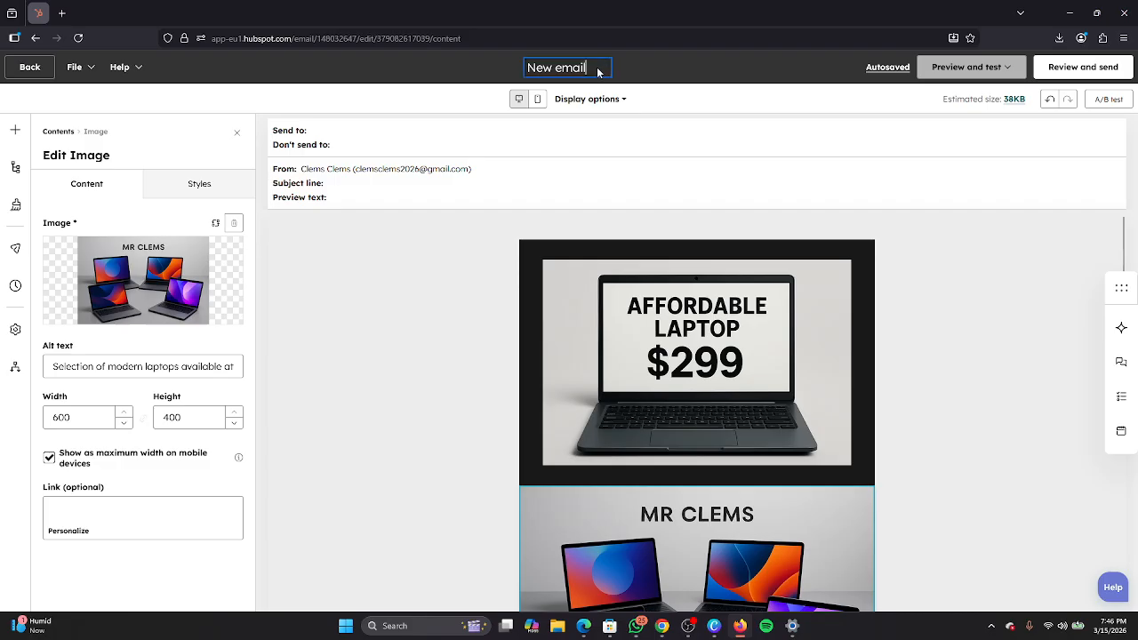
key("BackSpace")
key("BackSpace")
key("BackSpace")
key("BackSpace")
key("BackSpace")
key("BackSpace")
key("BackSpace")
key("BackSpace")
key("BackSpace")
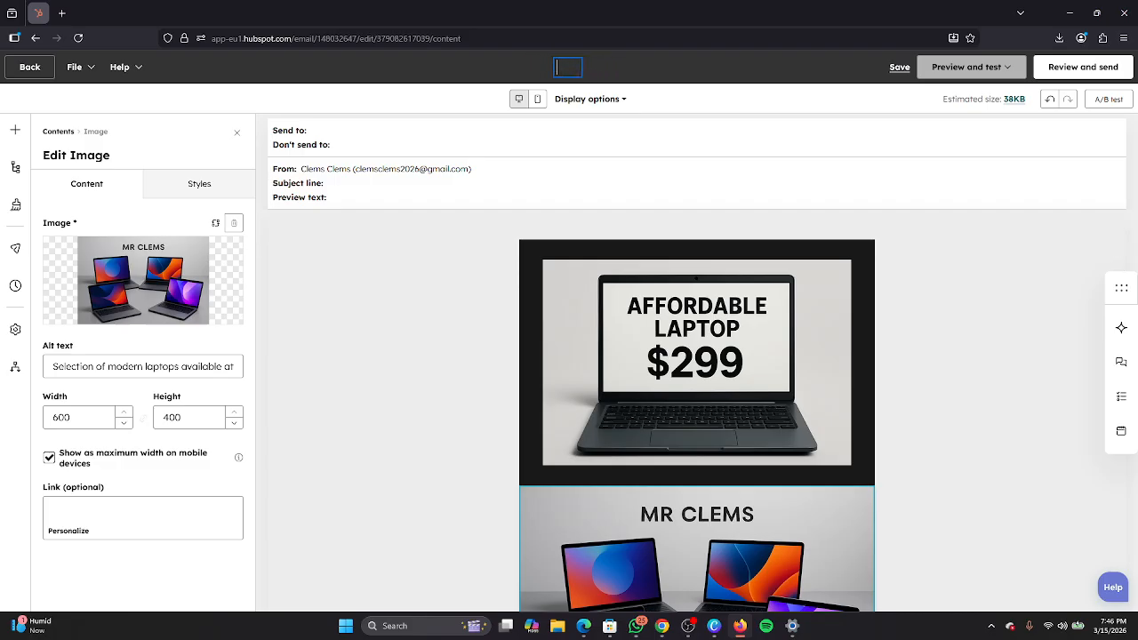
type("new arrival")
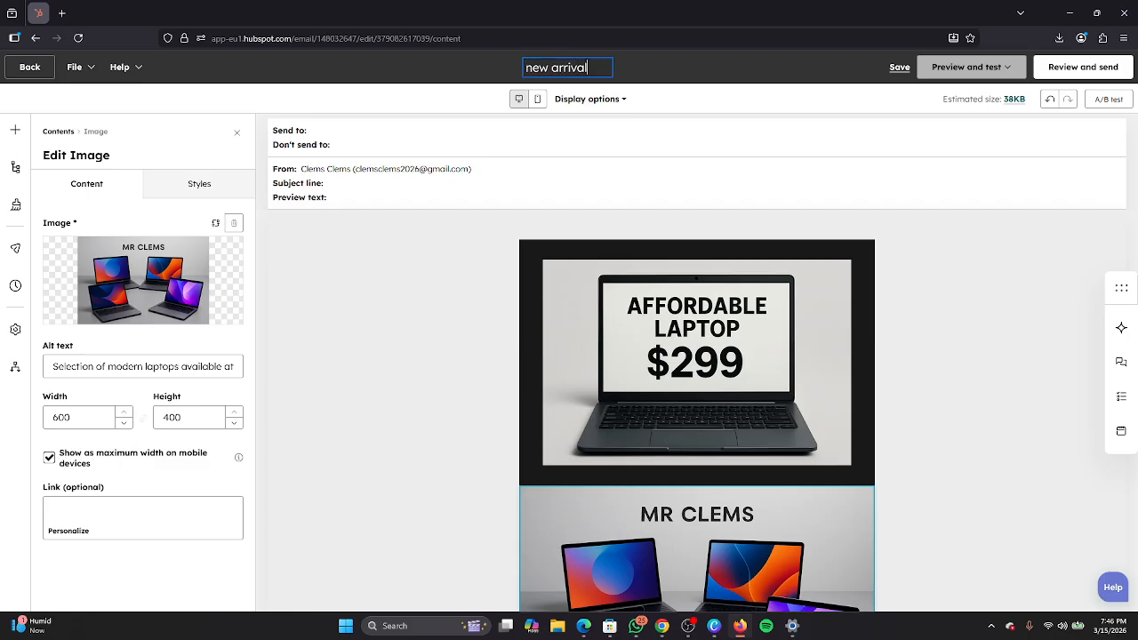
key("BackSpace")
key("BackSpace")
key("BackSpace")
key("BackSpace")
key("BackSpace")
key("BackSpace")
key("BackSpace")
key("BackSpace")
key("BackSpace")
key("BackSpace")
key("BackSpace")
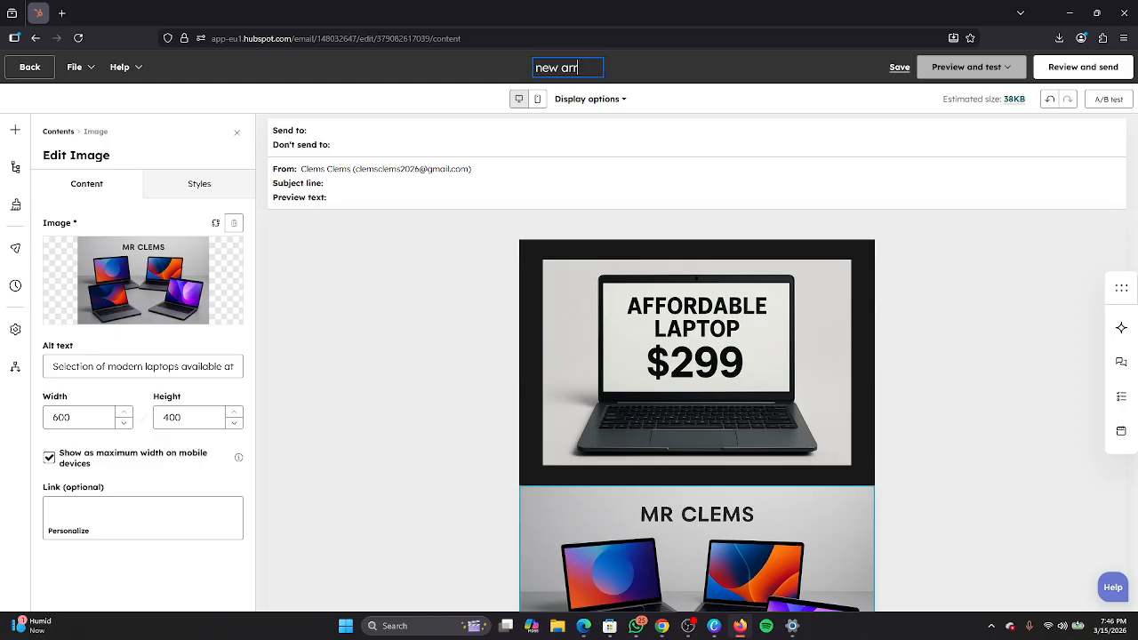
type("NE")
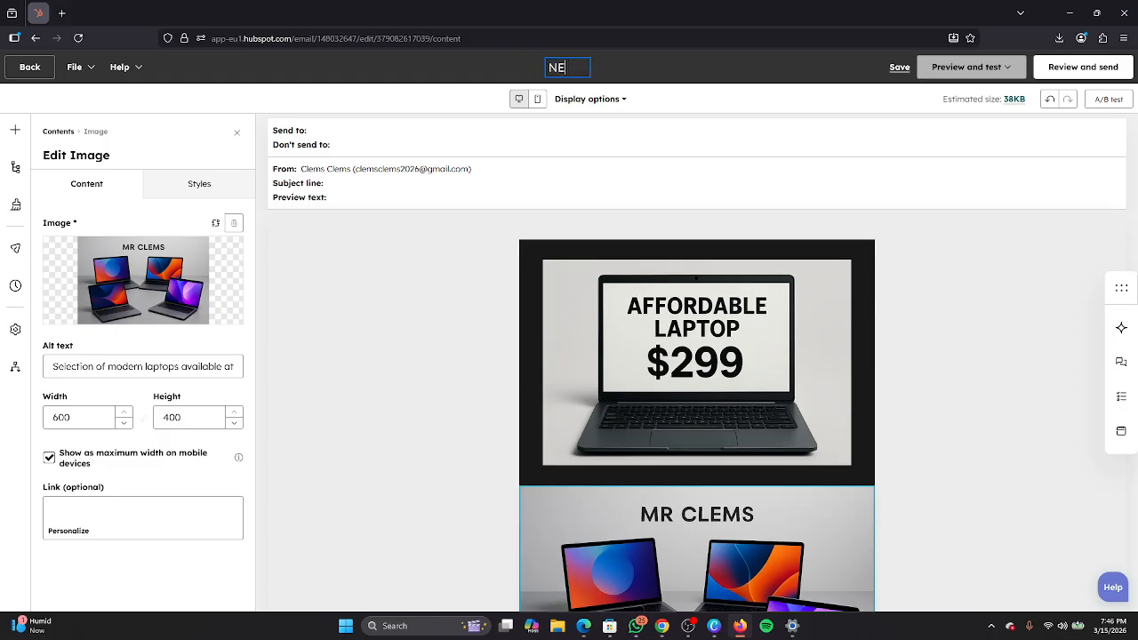
type("W ARRIVAL")
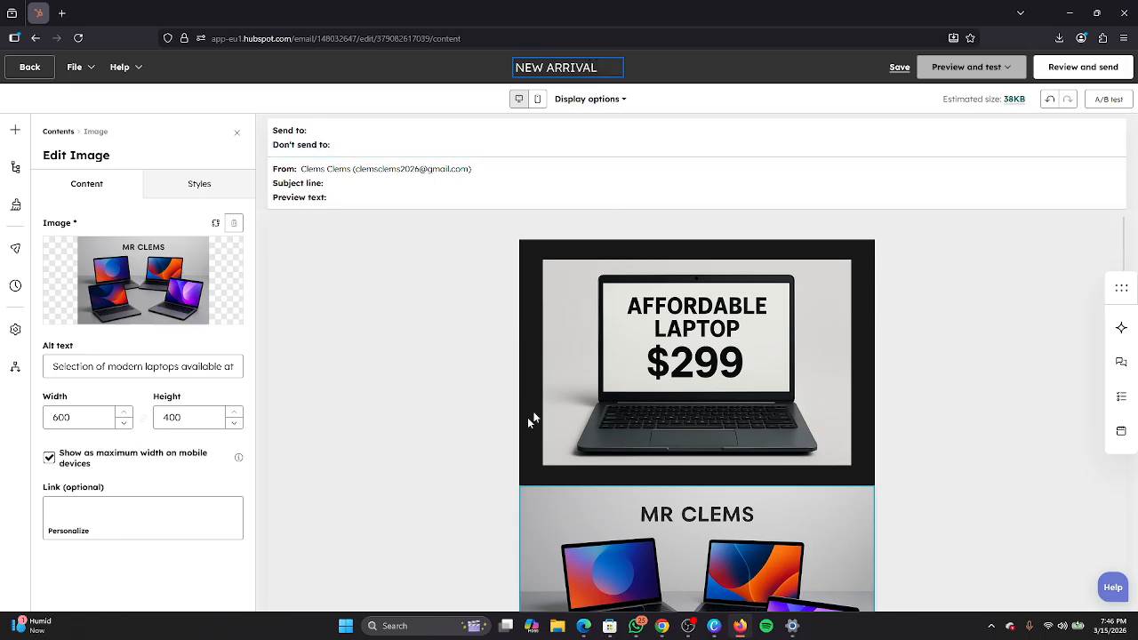
Delete the "Share your latest news" heading module below the laptops image
scroll(764, 404, "down", 3)
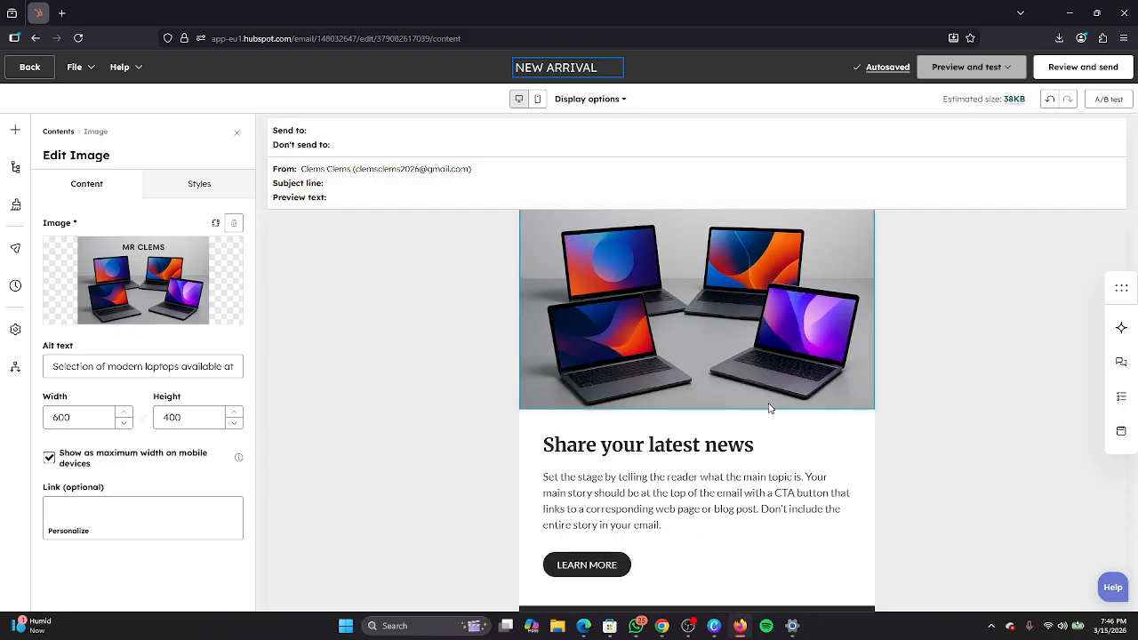
scroll(770, 407, "down", 2)
left_click(694, 304)
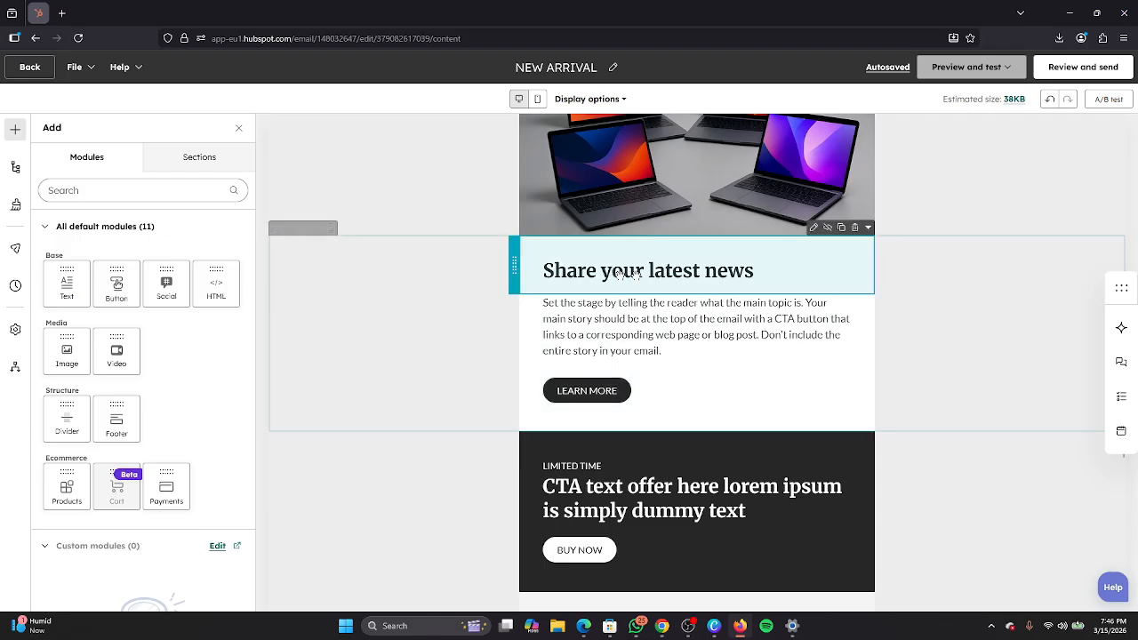
left_click(857, 230)
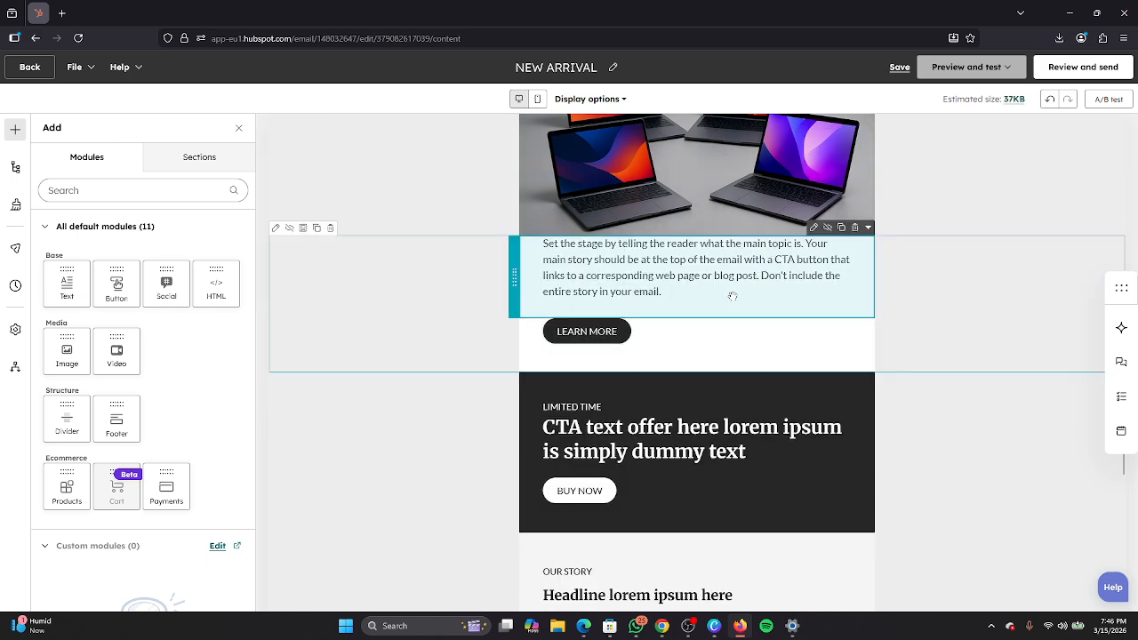
Clear all placeholder text from the paragraph module above the LEARN MORE button
left_click(816, 235)
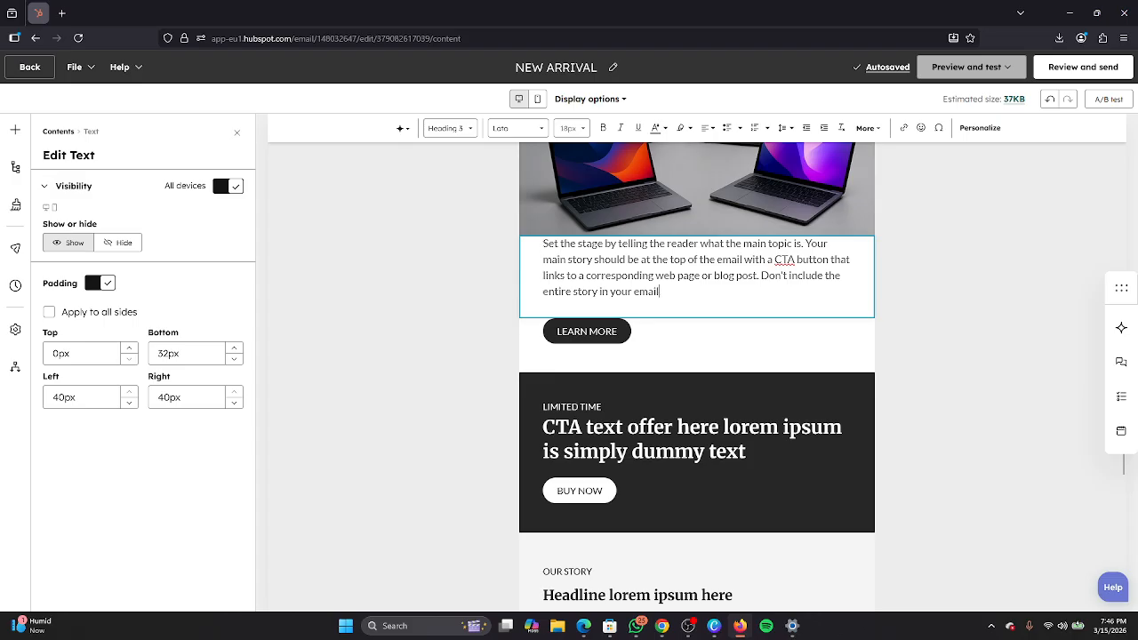
key("BackSpace")
key("BackSpace")
key("BackSpace")
key("BackSpace")
key("BackSpace")
key("BackSpace")
key("BackSpace")
key("BackSpace")
key("BackSpace")
key("BackSpace")
key("BackSpace")
key("BackSpace")
key("BackSpace")
key("BackSpace")
key("BackSpace")
key("BackSpace")
key("BackSpace")
key("BackSpace")
key("BackSpace")
key("BackSpace")
key("BackSpace")
key("BackSpace")
key("BackSpace")
key("BackSpace")
key("BackSpace")
key("BackSpace")
key("BackSpace")
key("BackSpace")
key("BackSpace")
key("BackSpace")
key("BackSpace")
key("BackSpace")
key("BackSpace")
key("BackSpace")
key("BackSpace")
key("BackSpace")
key("BackSpace")
key("BackSpace")
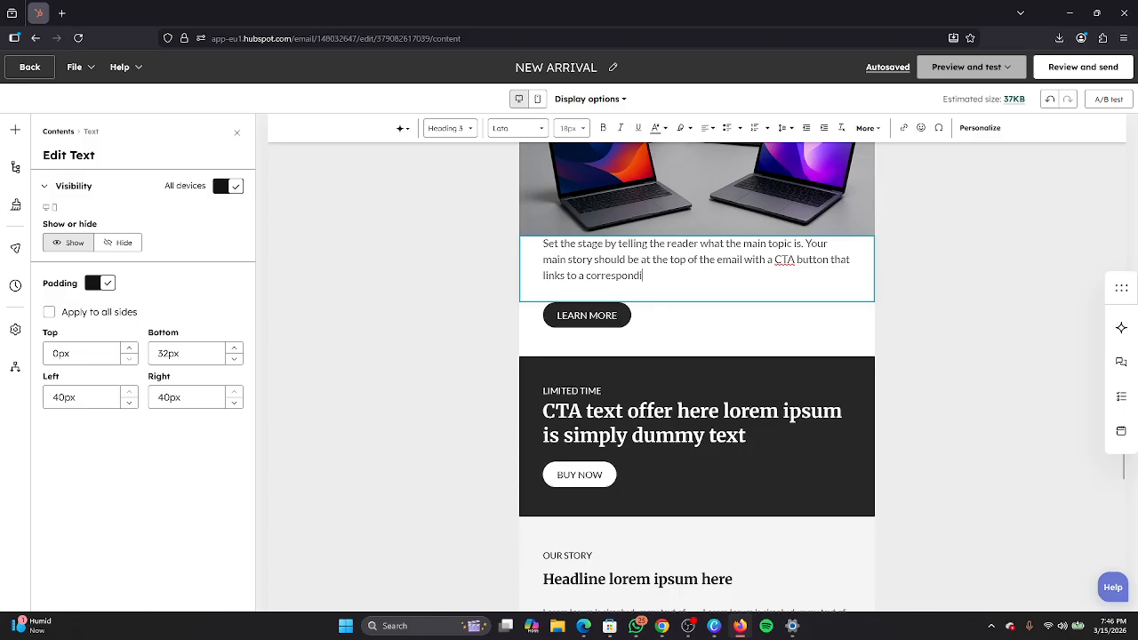
key("BackSpace")
key("BackSpace")
key("BackSpace")
key("BackSpace")
key("BackSpace")
key("BackSpace")
key("BackSpace")
key("BackSpace")
key("BackSpace")
key("BackSpace")
key("BackSpace")
key("BackSpace")
key("BackSpace")
key("BackSpace")
key("BackSpace")
key("BackSpace")
key("BackSpace")
key("BackSpace")
key("BackSpace")
key("BackSpace")
key("BackSpace")
key("BackSpace")
key("BackSpace")
key("BackSpace")
key("BackSpace")
key("BackSpace")
key("BackSpace")
key("BackSpace")
key("BackSpace")
key("BackSpace")
key("BackSpace")
key("BackSpace")
key("BackSpace")
key("BackSpace")
key("BackSpace")
key("BackSpace")
key("BackSpace")
key("BackSpace")
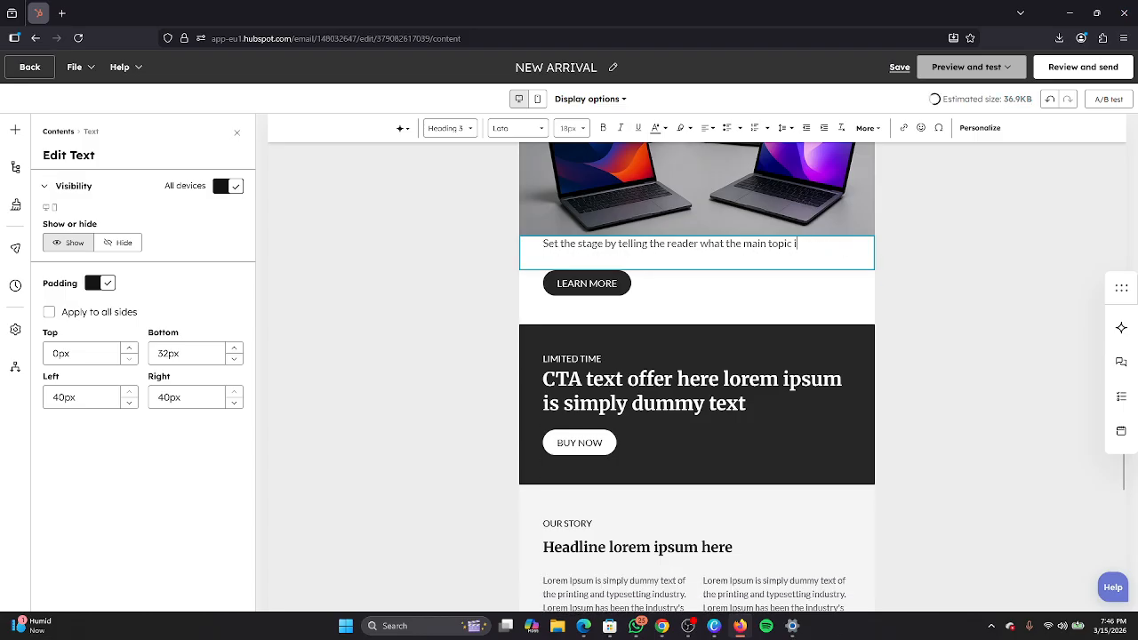
key("BackSpace")
key("BackSpace")
key("BackSpace")
key("BackSpace")
key("BackSpace")
key("BackSpace")
key("BackSpace")
key("BackSpace")
key("BackSpace")
key("BackSpace")
key("BackSpace")
key("BackSpace")
key("BackSpace")
key("BackSpace")
key("BackSpace")
key("BackSpace")
key("BackSpace")
key("BackSpace")
key("BackSpace")
key("BackSpace")
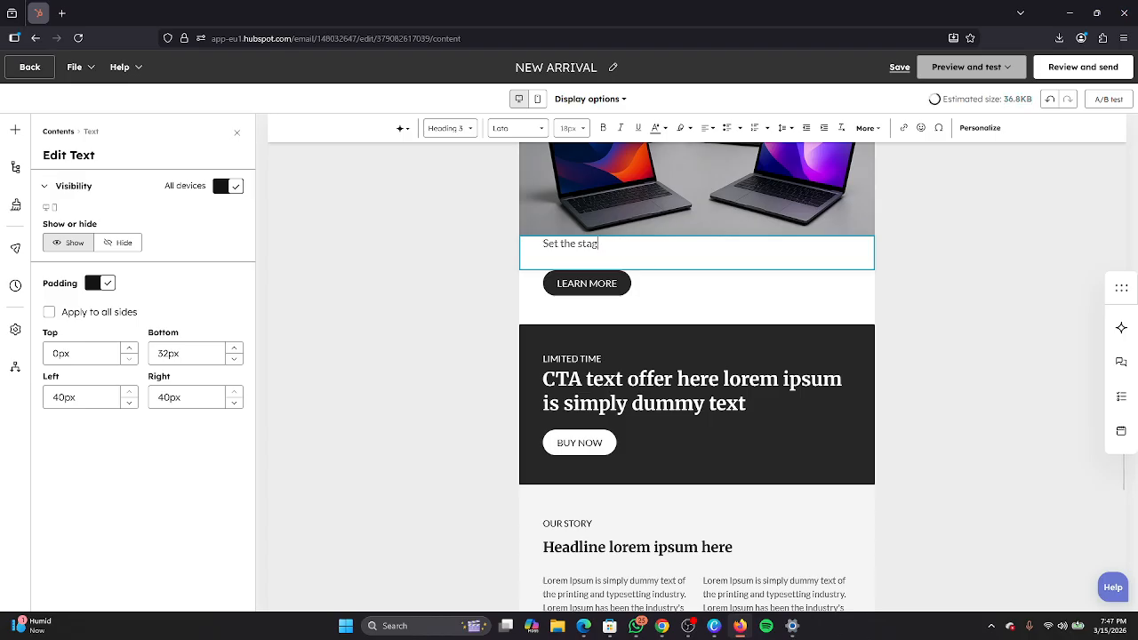
key("BackSpace")
key("BackSpace")
key("BackSpace")
key("BackSpace")
key("BackSpace")
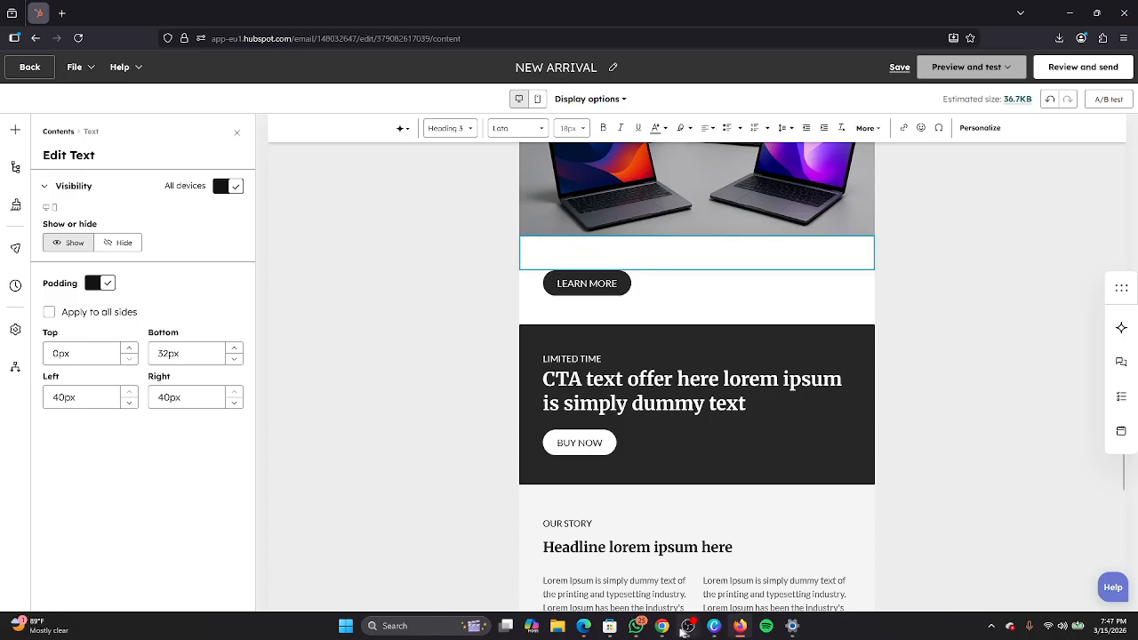
Switch to ChatGPT in Chrome and submit the prompt "NEW ARRIVAL NEWSLETTER FOR A LAPTOP"
mouse_move(664, 630)
left_click(597, 597)
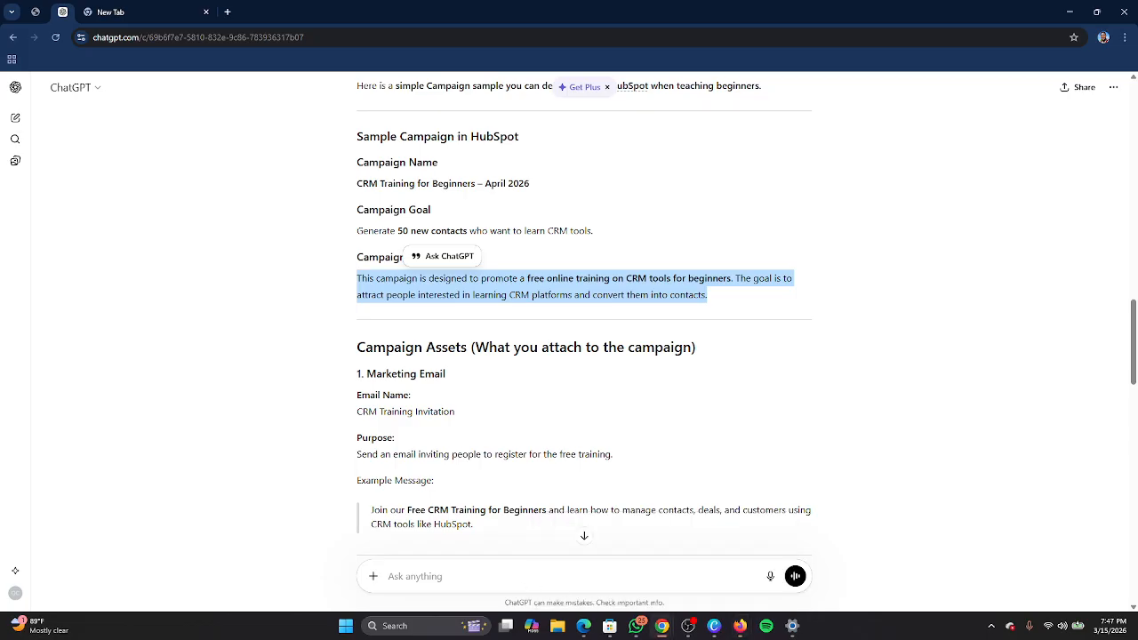
type("N")
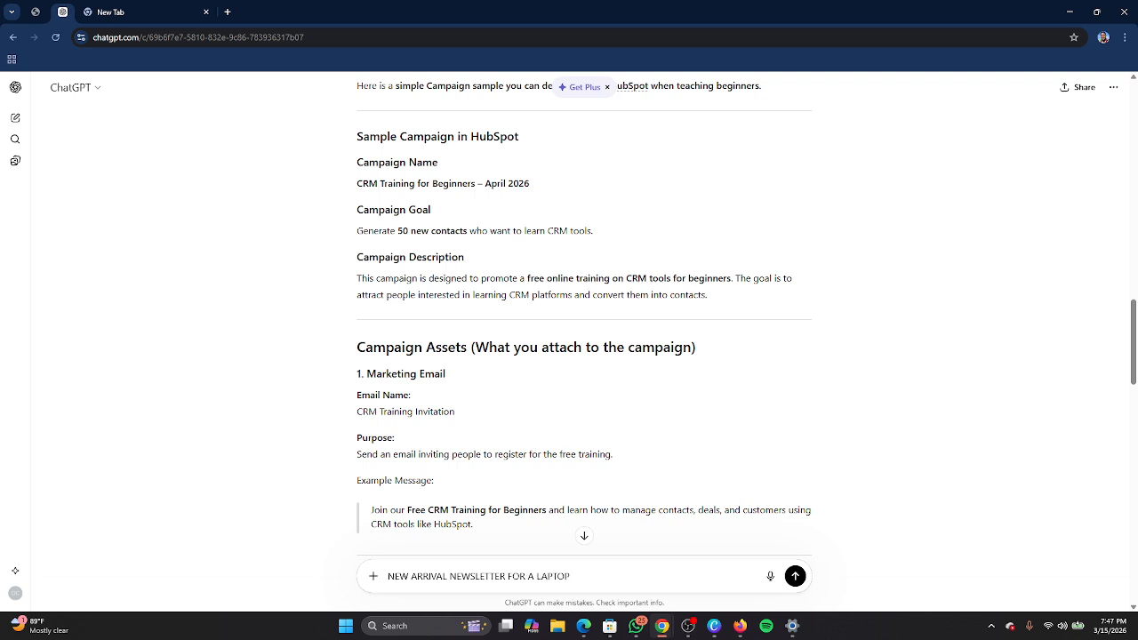
key("Return")
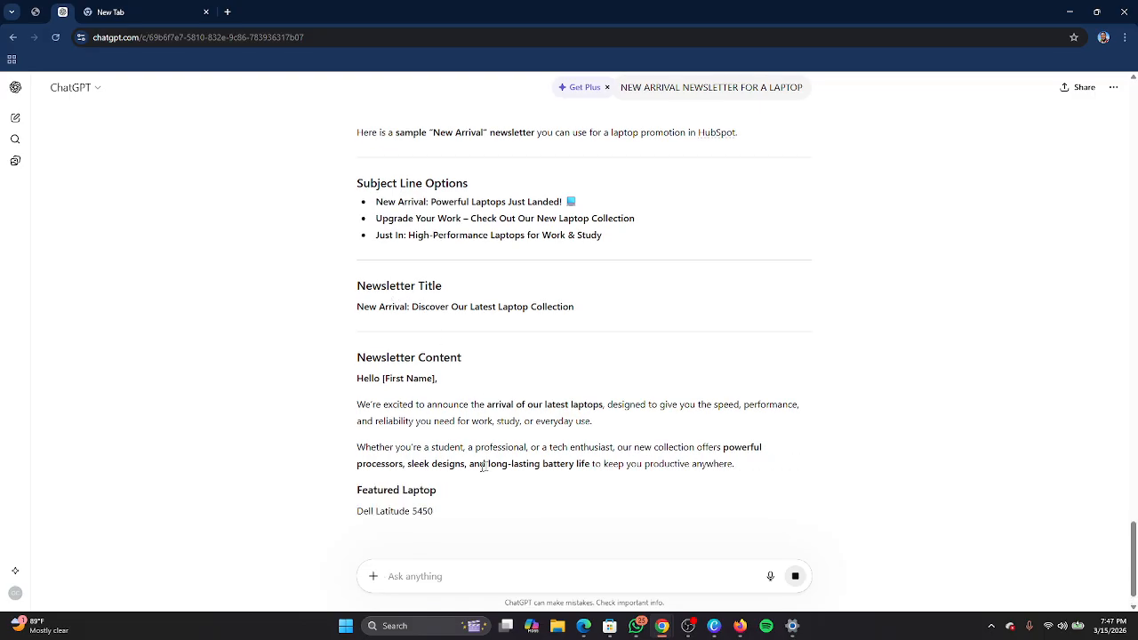
Copy ChatGPT's newsletter from "We're excited to announce" to the end of the response, and paste it into the empty text module in HubSpot
scroll(366, 366, "down", 1)
scroll(398, 305, "down", 2)
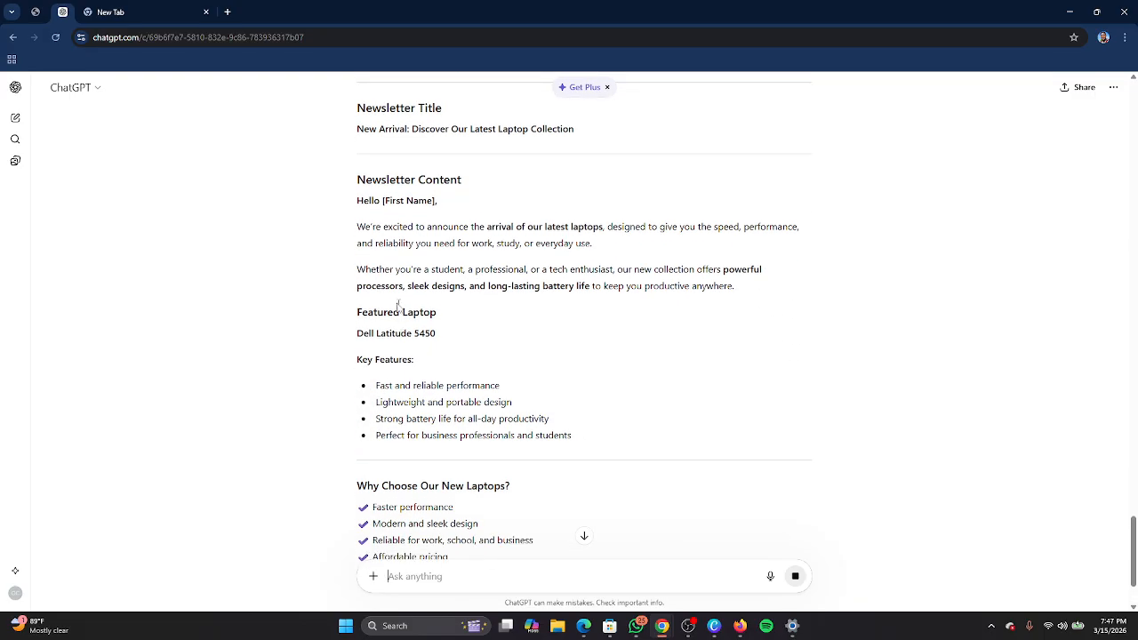
left_click_drag(357, 226, 579, 586)
left_click(570, 498)
scroll(570, 498, "down", 6)
left_click_drag(572, 502, 615, 536)
right_click(464, 361)
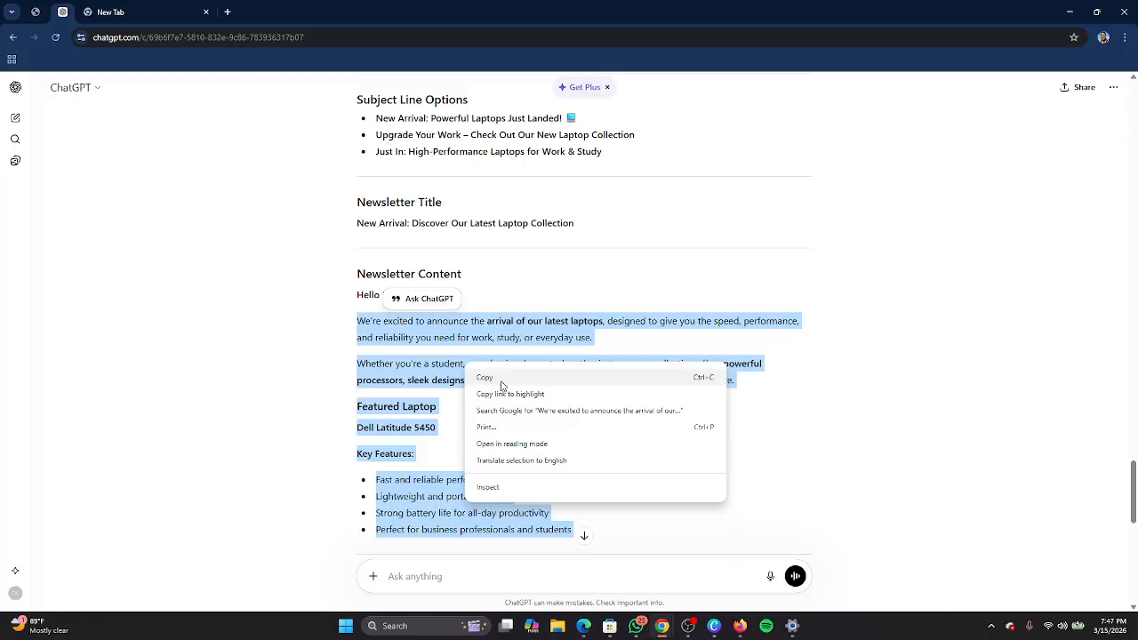
left_click(503, 381)
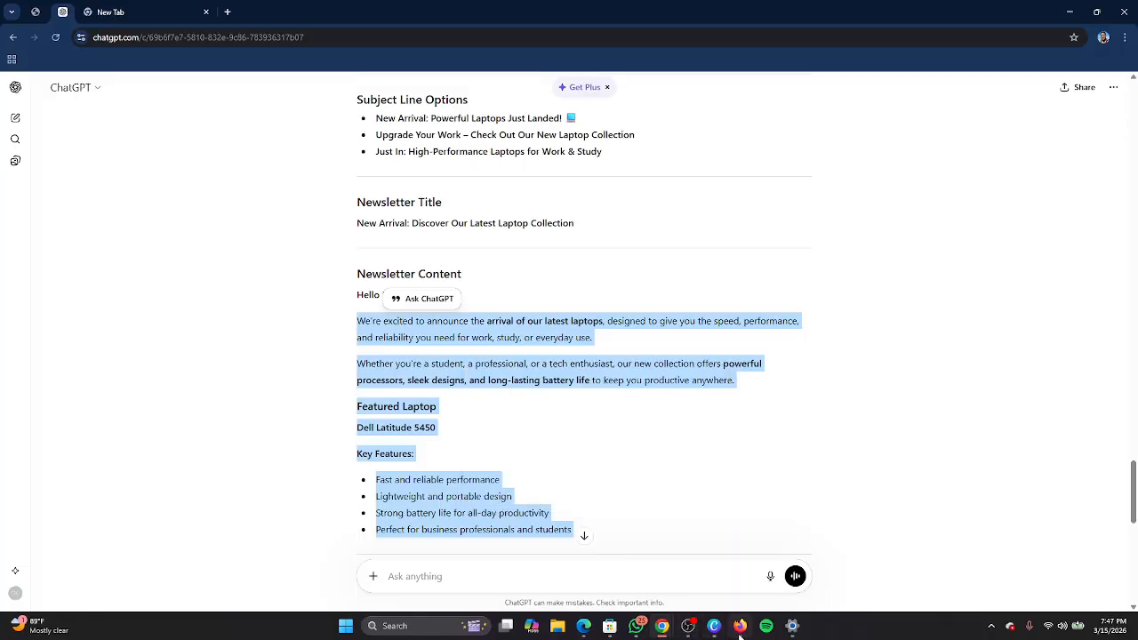
left_click(734, 580)
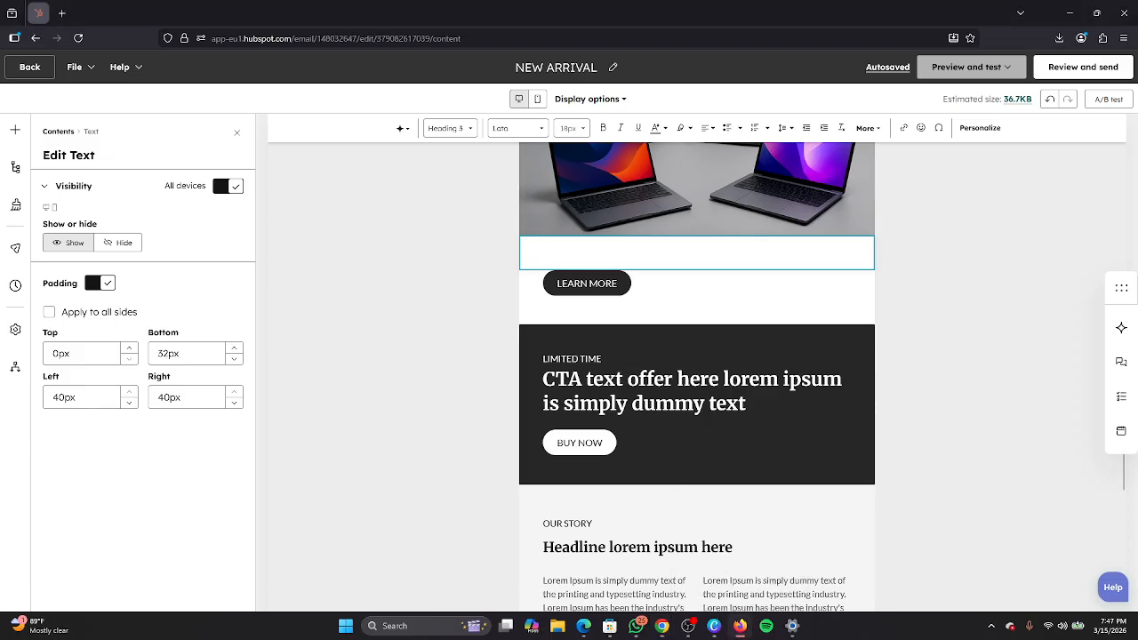
key("ctrl+v")
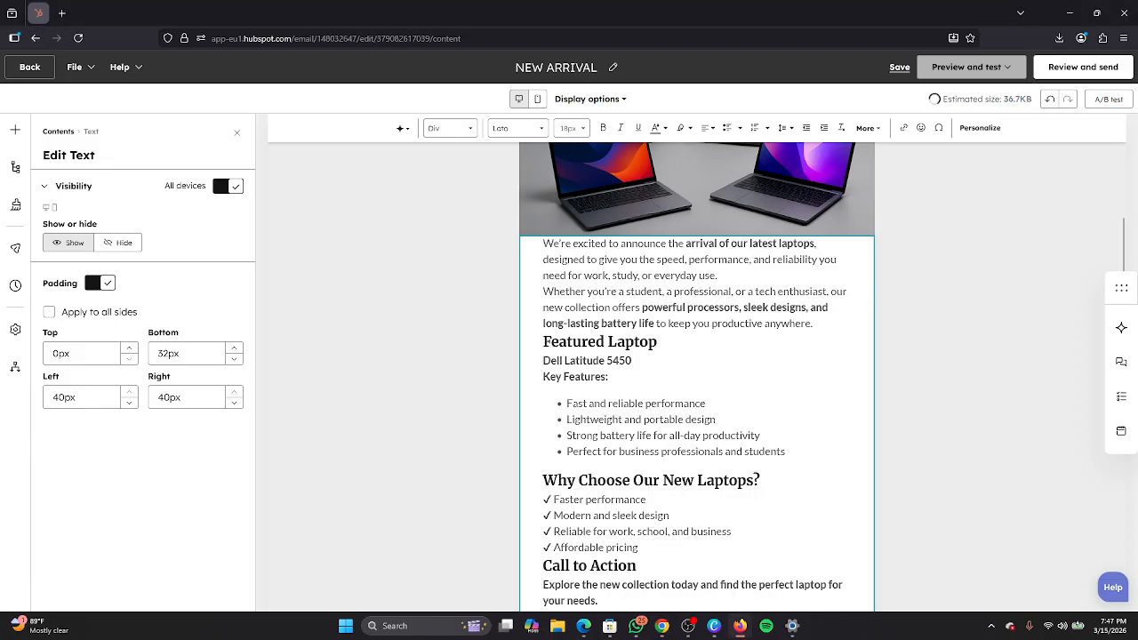
Delete the HubSpot tip and follow-up suggestions at the end of the pasted text, and trim the "Your Tech Store Team" sign-off to "Your Tech Sto"
scroll(697, 373, "down", 5)
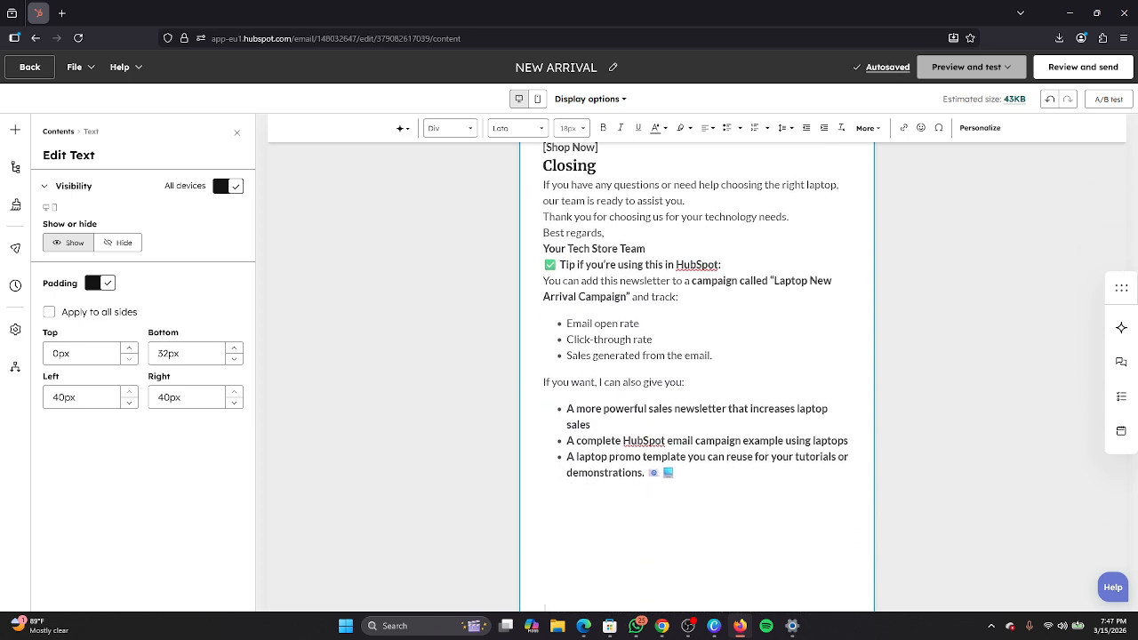
left_click(604, 232)
left_click_drag(544, 264, 544, 512)
key("BackSpace")
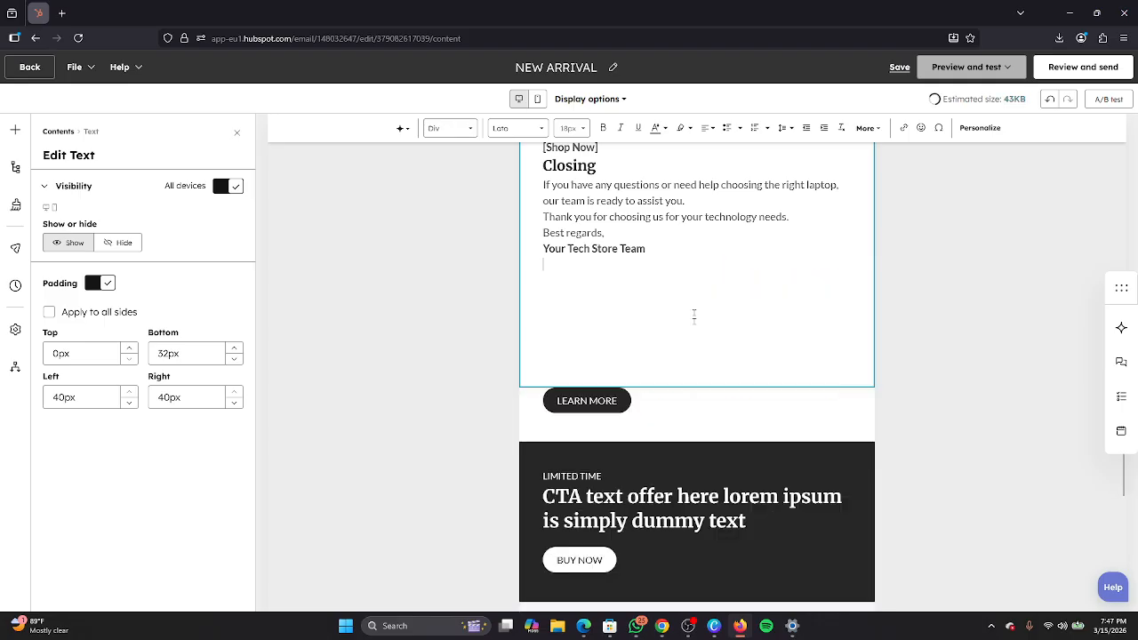
key("BackSpace")
key("BackSpace")
key("BackSpace")
key("BackSpace")
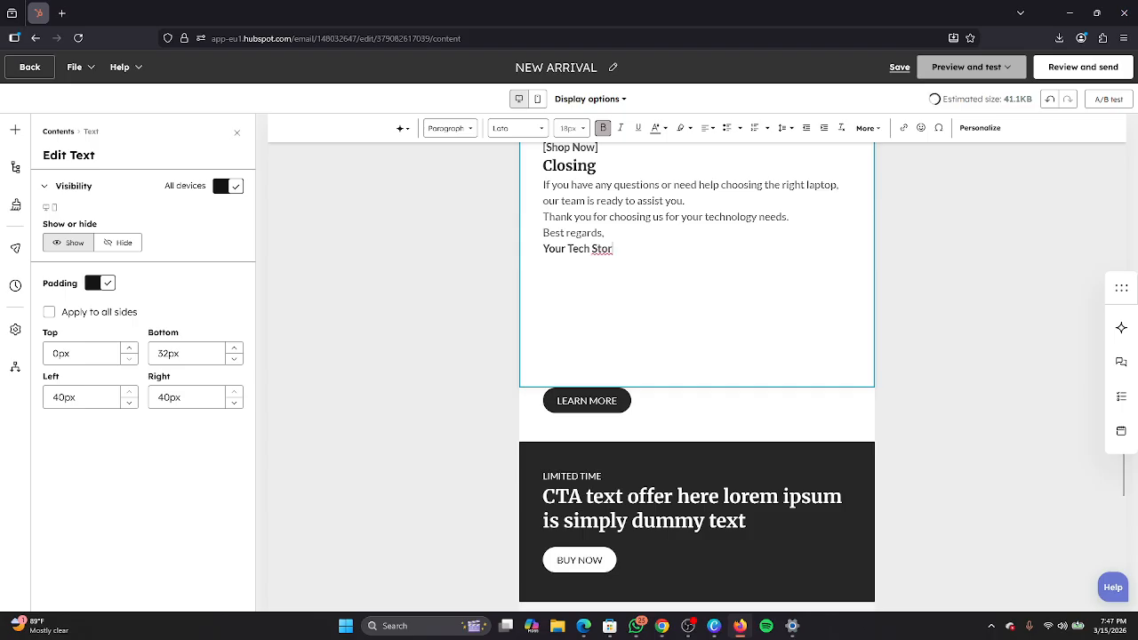
scroll(673, 247, "up", 1)
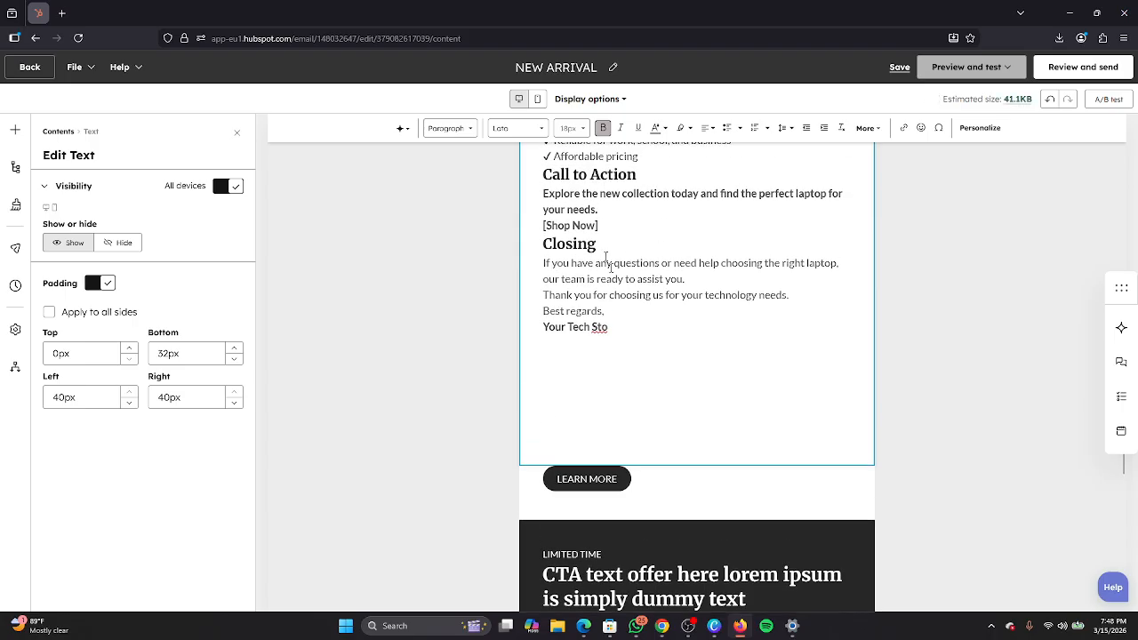
scroll(698, 373, "up", 2)
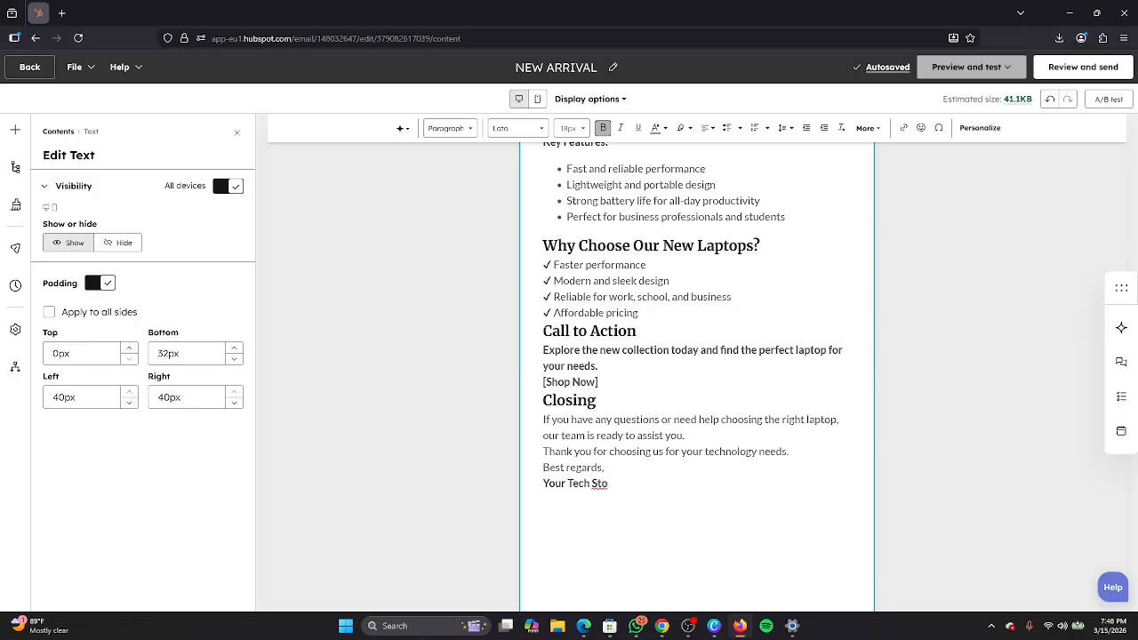
left_click_drag(544, 331, 608, 483)
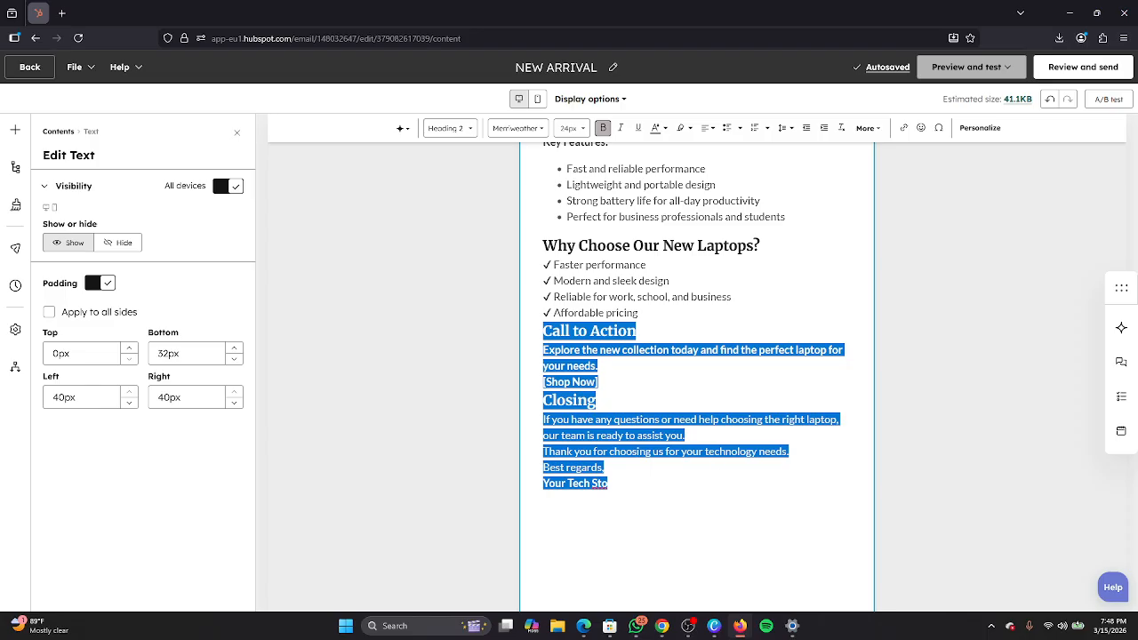
left_click(609, 483)
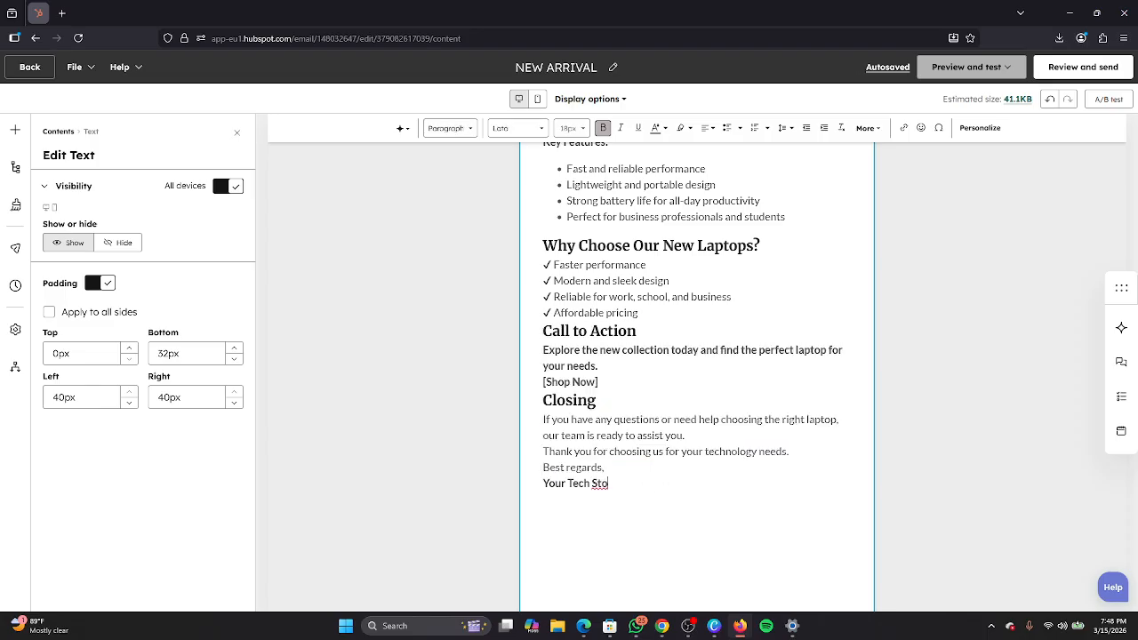
Delete all text below the Call to Action heading, including the remaining sign-off, the Closing section, [Shop Now] and the "Explore the new collection" paragraph
key("BackSpace")
key("BackSpace")
key("BackSpace")
key("BackSpace")
key("BackSpace")
key("BackSpace")
key("BackSpace")
key("BackSpace")
key("BackSpace")
key("BackSpace")
key("BackSpace")
key("BackSpace")
key("BackSpace")
key("BackSpace")
key("BackSpace")
key("BackSpace")
key("BackSpace")
key("BackSpace")
key("BackSpace")
key("BackSpace")
key("BackSpace")
key("BackSpace")
key("BackSpace")
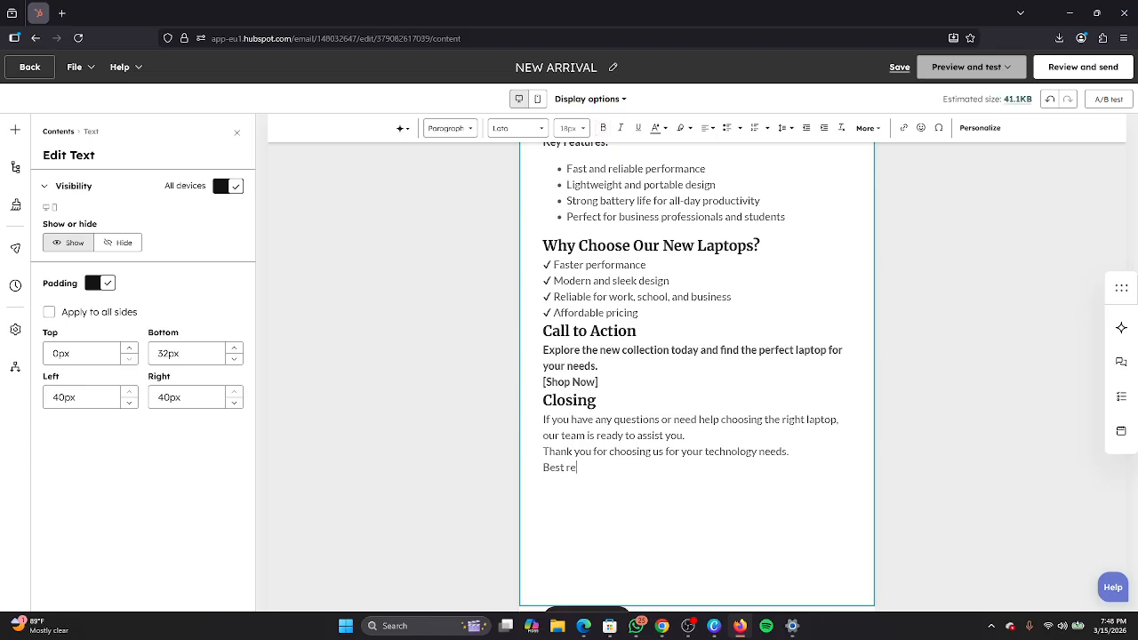
key("BackSpace")
key("BackSpace")
key("BackSpace")
key("BackSpace")
key("BackSpace")
key("BackSpace")
key("BackSpace")
key("BackSpace")
key("BackSpace")
key("BackSpace")
key("BackSpace")
key("BackSpace")
key("BackSpace")
key("BackSpace")
key("BackSpace")
key("BackSpace")
key("BackSpace")
key("BackSpace")
key("BackSpace")
key("BackSpace")
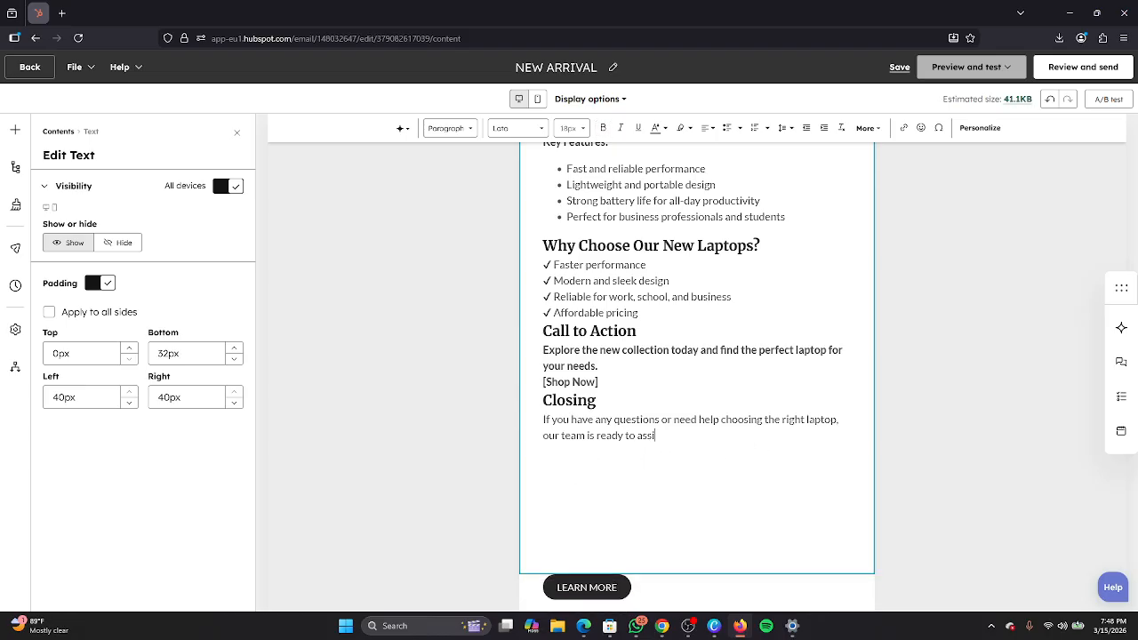
key("BackSpace")
key("BackSpace")
key("BackSpace")
key("BackSpace")
key("BackSpace")
key("BackSpace")
key("BackSpace")
key("BackSpace")
key("BackSpace")
key("BackSpace")
key("BackSpace")
key("BackSpace")
key("BackSpace")
key("BackSpace")
key("BackSpace")
key("BackSpace")
key("BackSpace")
key("BackSpace")
key("BackSpace")
key("BackSpace")
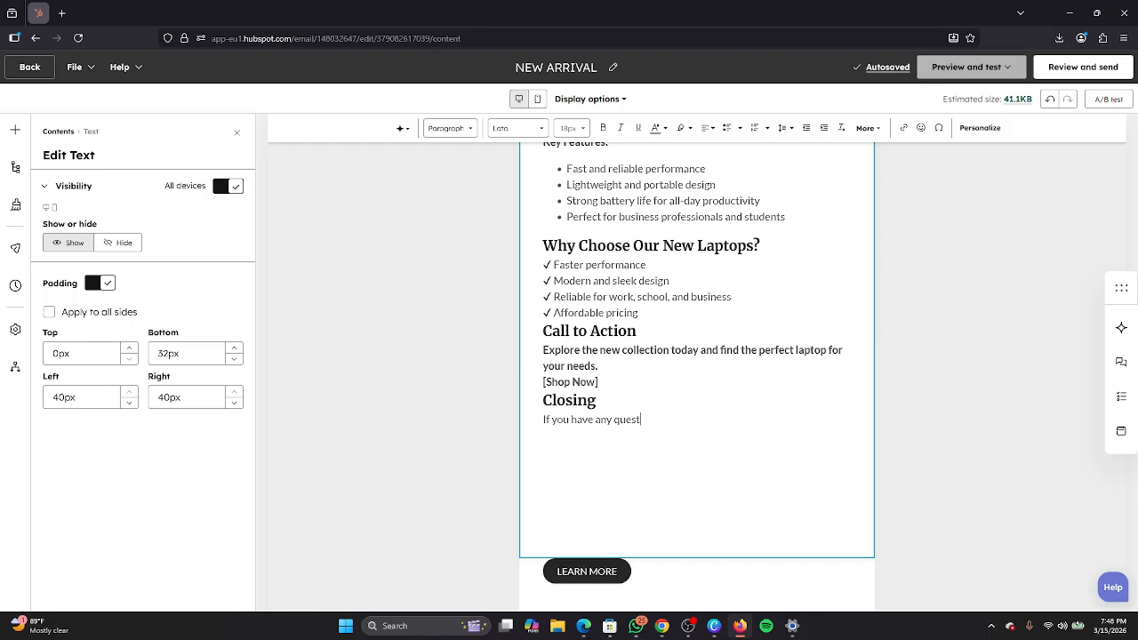
key("BackSpace")
key("BackSpace")
key("BackSpace")
key("BackSpace")
key("BackSpace")
key("BackSpace")
key("BackSpace")
key("BackSpace")
key("BackSpace")
key("BackSpace")
key("BackSpace")
key("BackSpace")
key("BackSpace")
key("BackSpace")
key("BackSpace")
key("BackSpace")
key("BackSpace")
key("BackSpace")
key("BackSpace")
key("BackSpace")
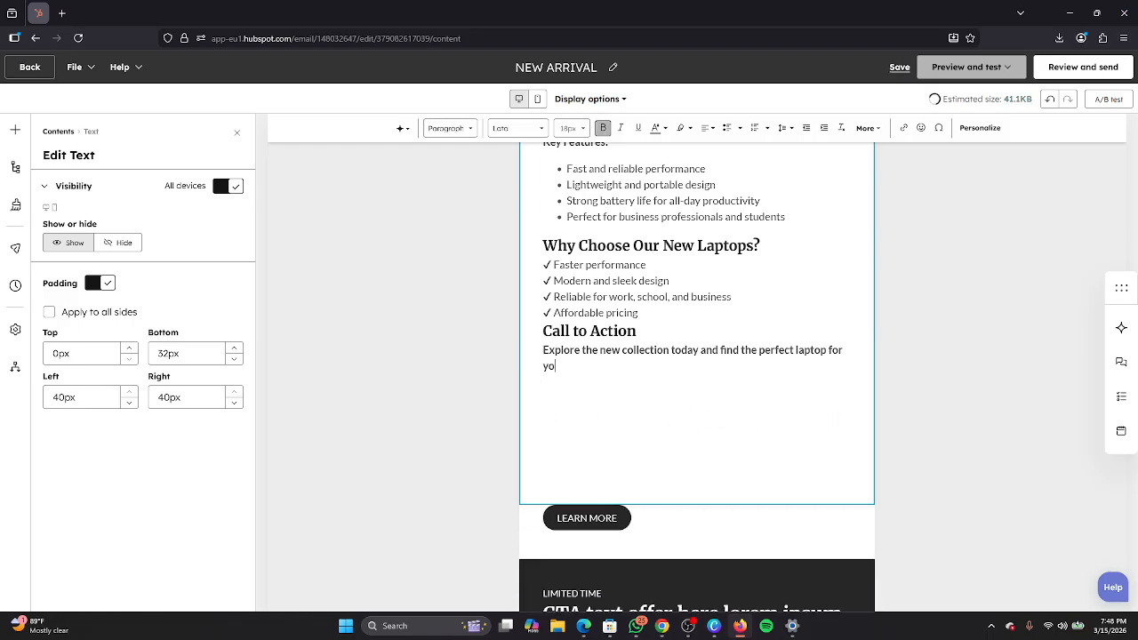
key("BackSpace")
key("BackSpace")
key("BackSpace")
key("BackSpace")
key("BackSpace")
key("BackSpace")
key("BackSpace")
key("BackSpace")
key("BackSpace")
key("BackSpace")
key("BackSpace")
key("BackSpace")
key("BackSpace")
key("BackSpace")
key("BackSpace")
key("BackSpace")
key("BackSpace")
key("BackSpace")
key("BackSpace")
key("BackSpace")
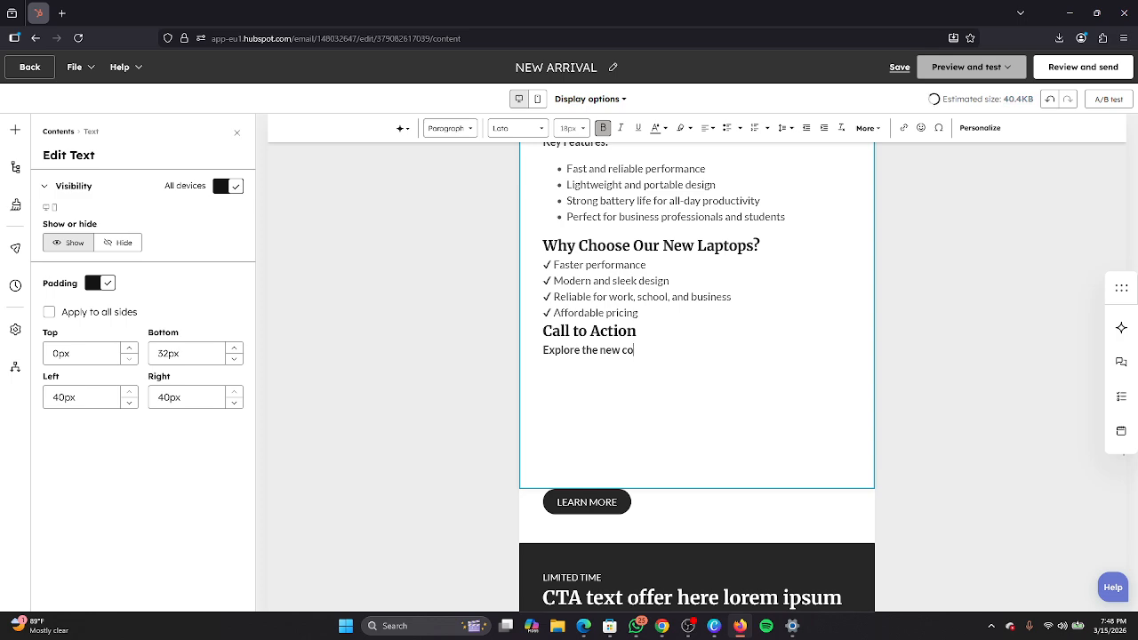
key("BackSpace")
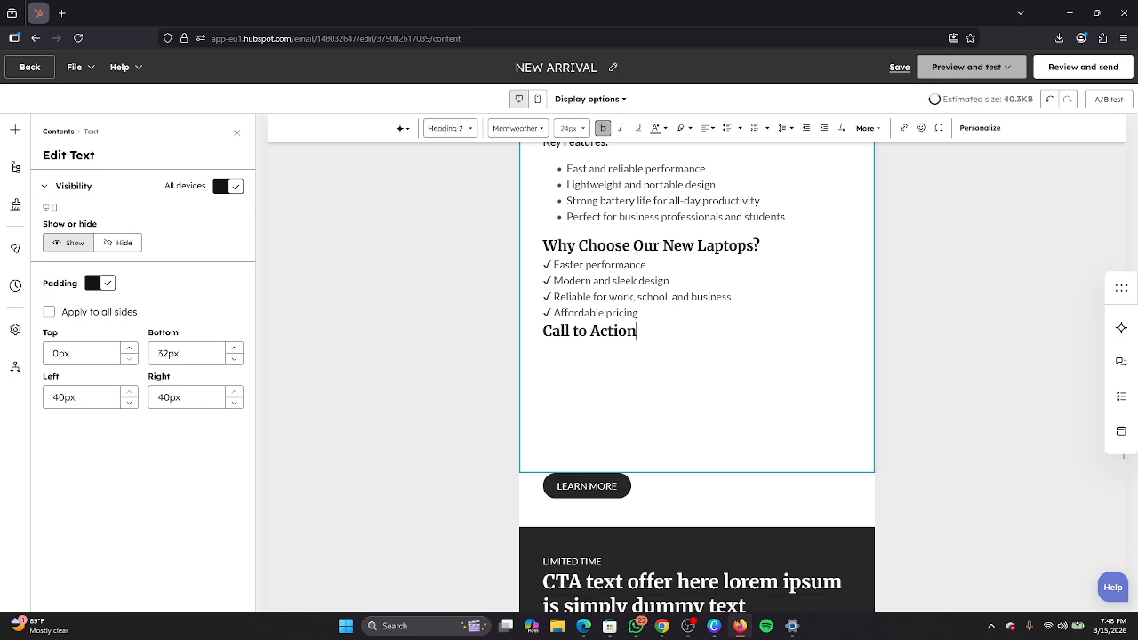
Review the email from its header images down to the intro text, and examine the available default modules and section layouts
scroll(580, 466, "up", 10)
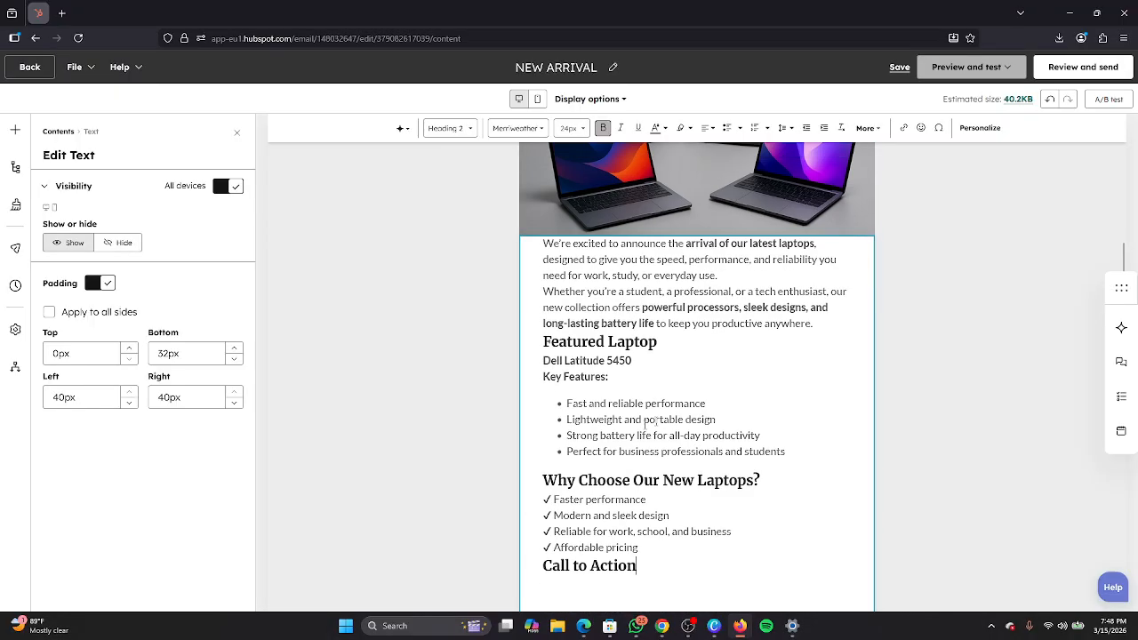
scroll(720, 245, "up", 3)
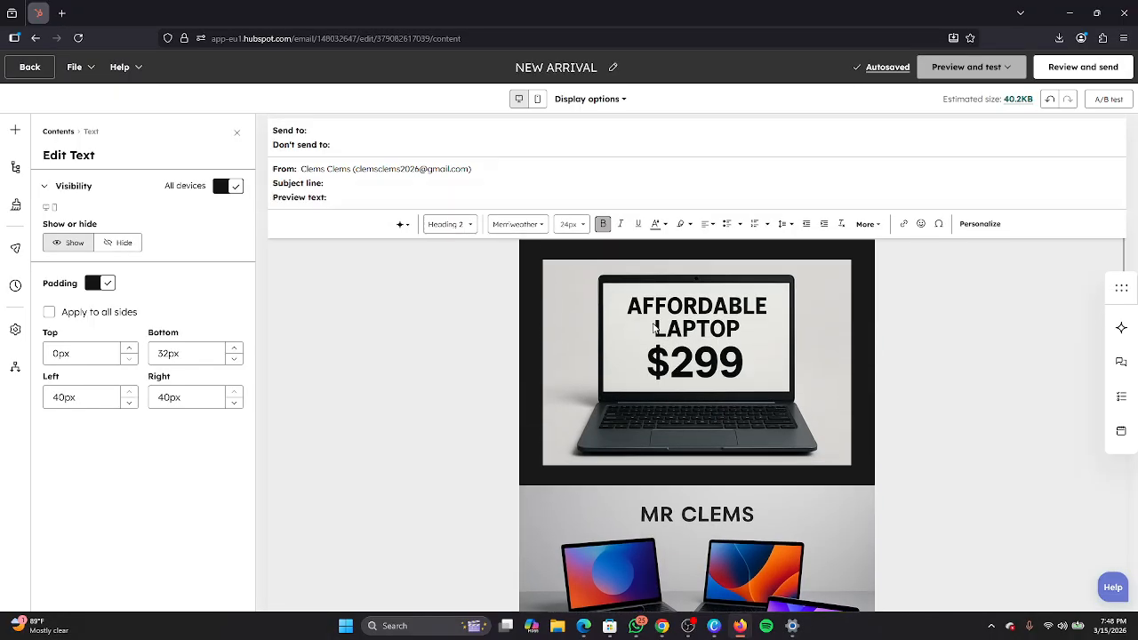
left_click(560, 268)
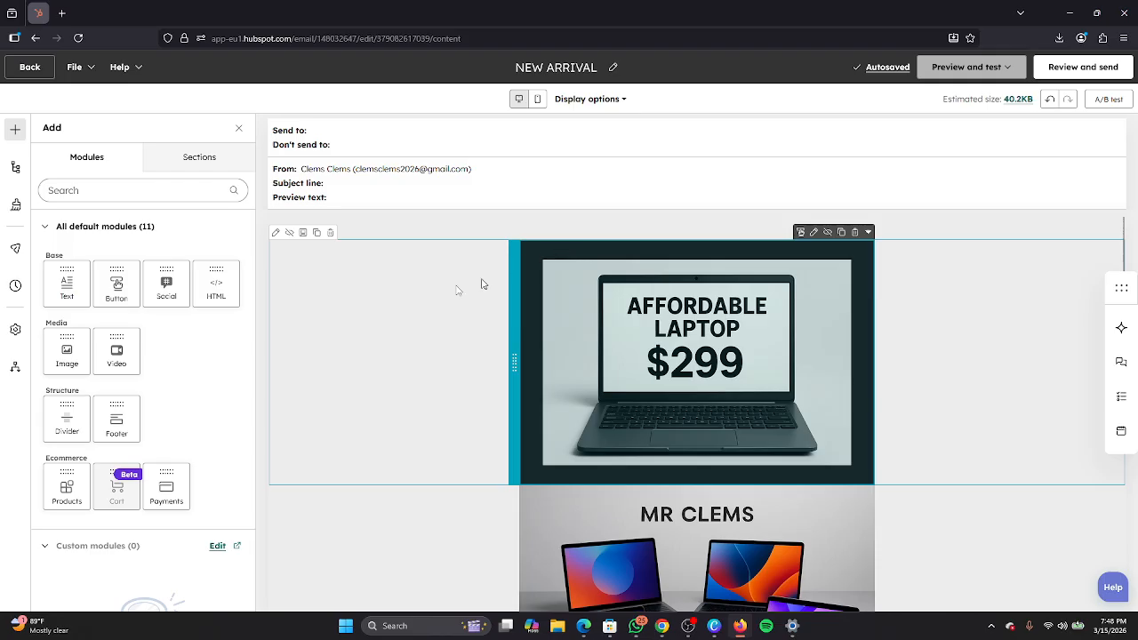
scroll(142, 284, "down", 2)
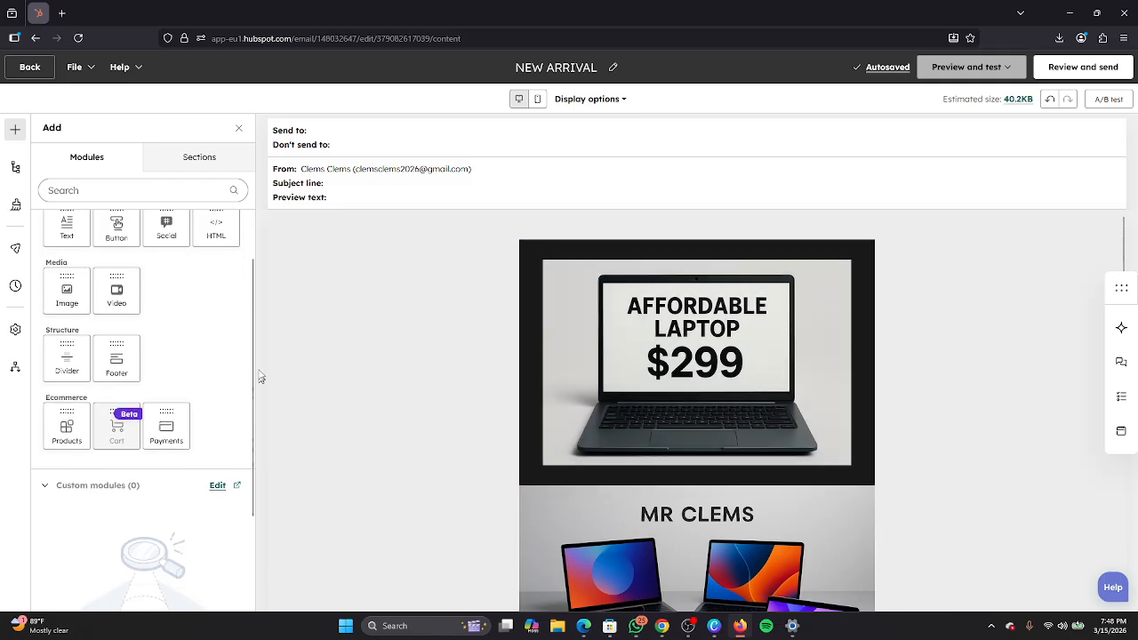
left_click(210, 160)
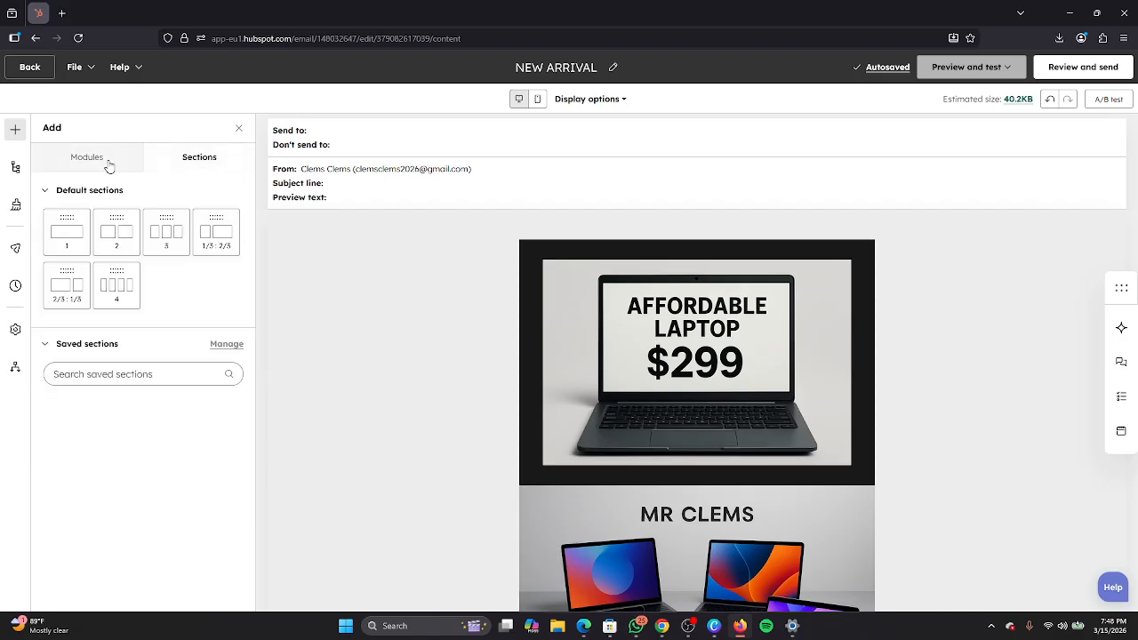
left_click(106, 166)
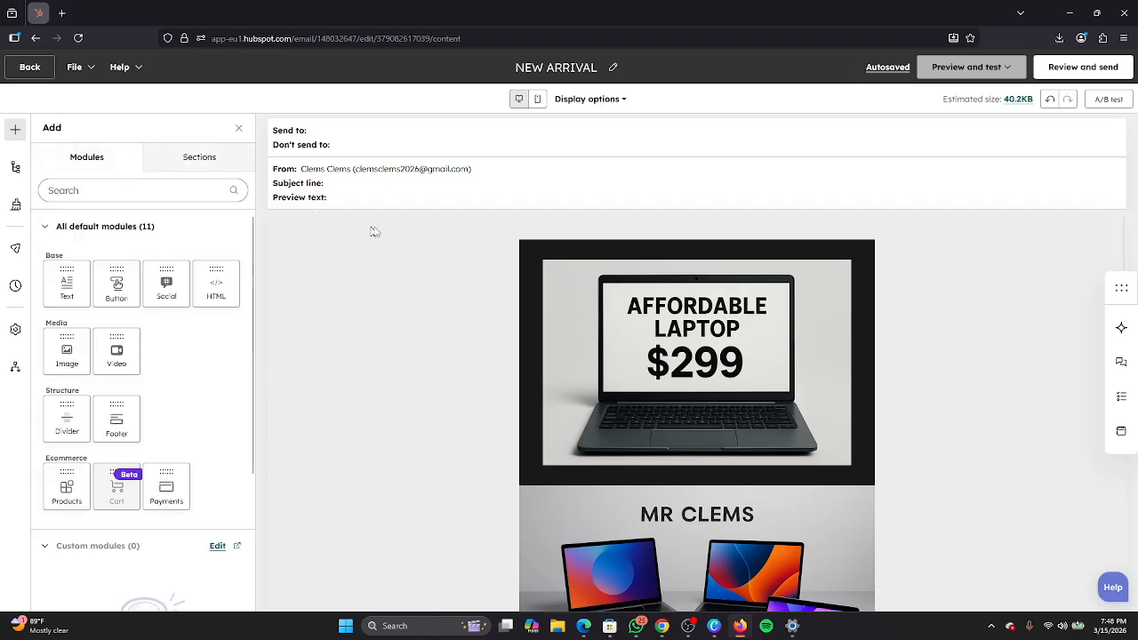
left_click(198, 166)
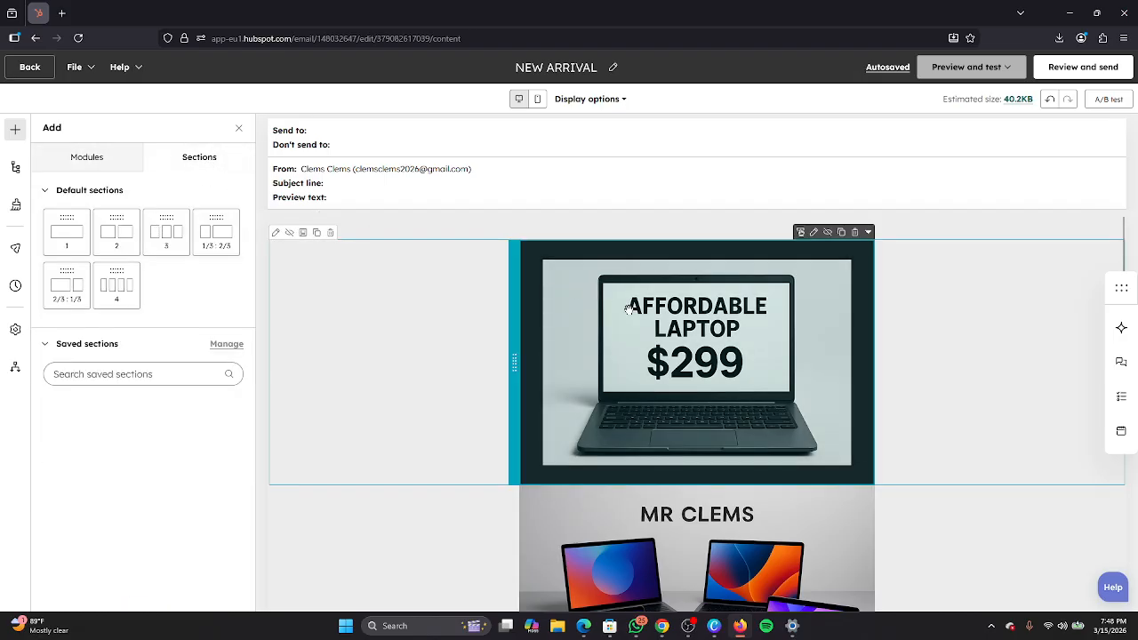
scroll(765, 512, "down", 4)
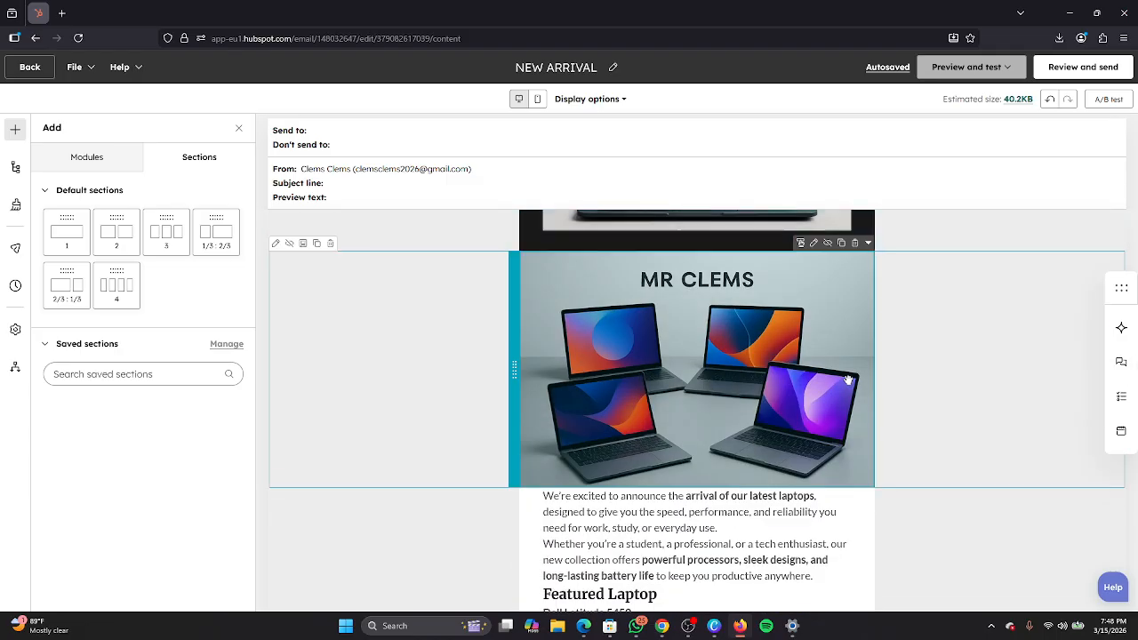
Select the LEARN MORE button module beneath the newsletter text
left_click(749, 473)
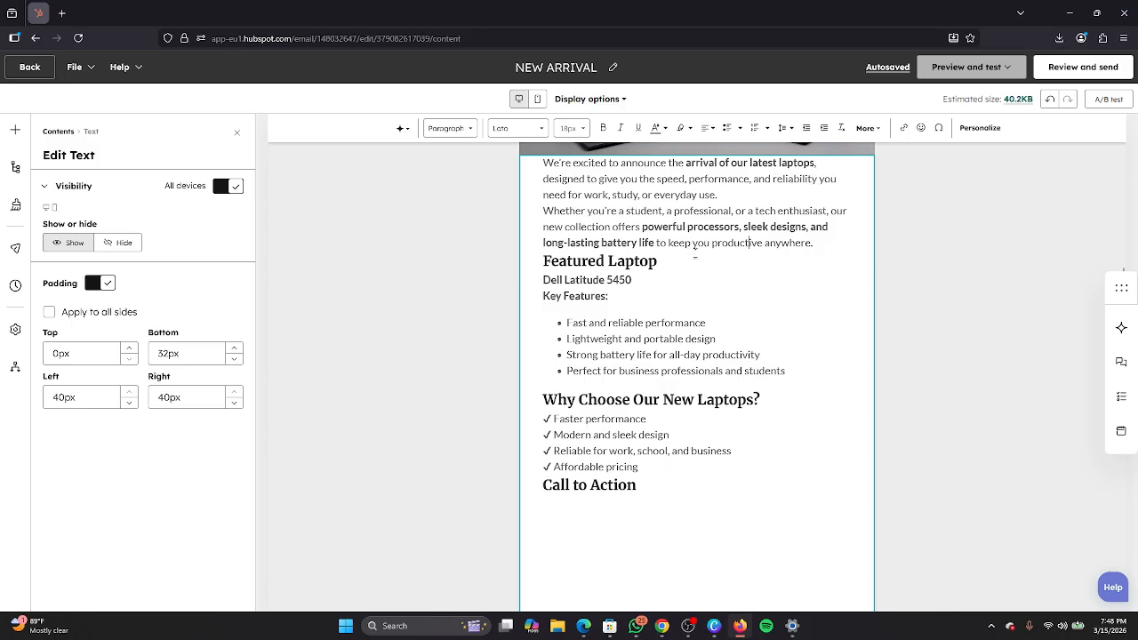
scroll(694, 257, "down", 3)
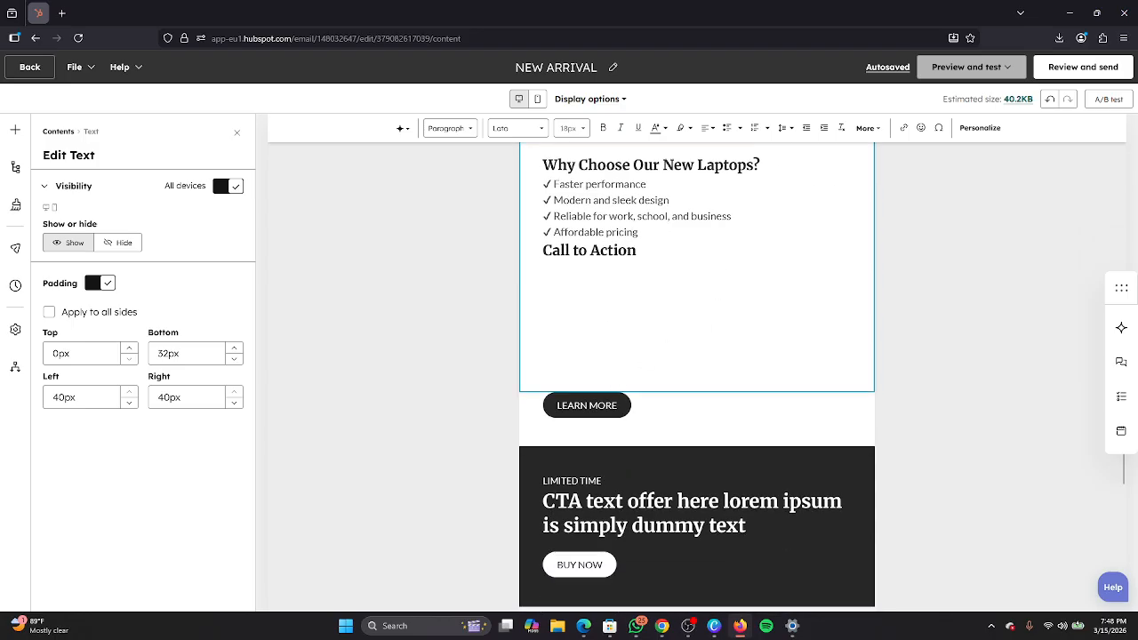
left_click(670, 414)
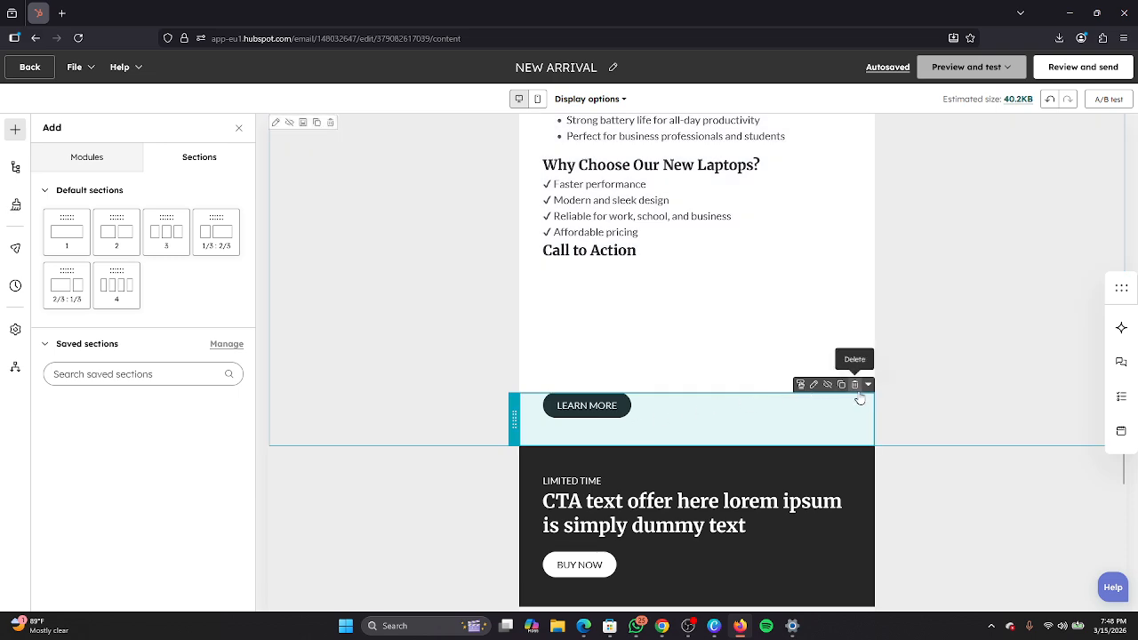
Delete the LEARN MORE button module and the LIMITED TIME offer text module from the email
left_click(856, 387)
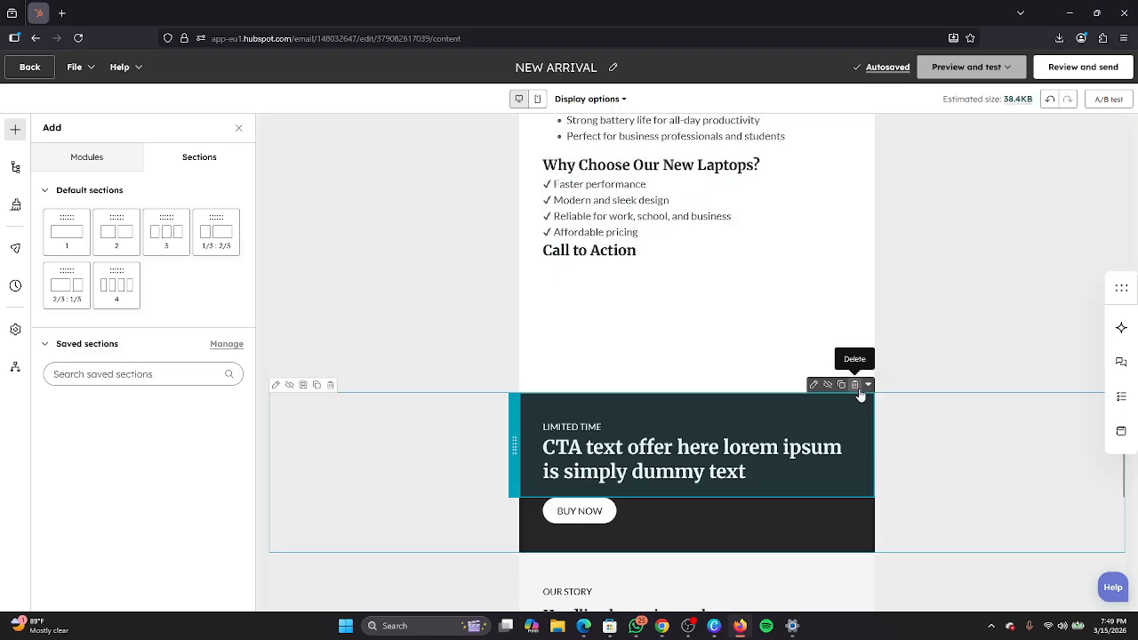
left_click(855, 387)
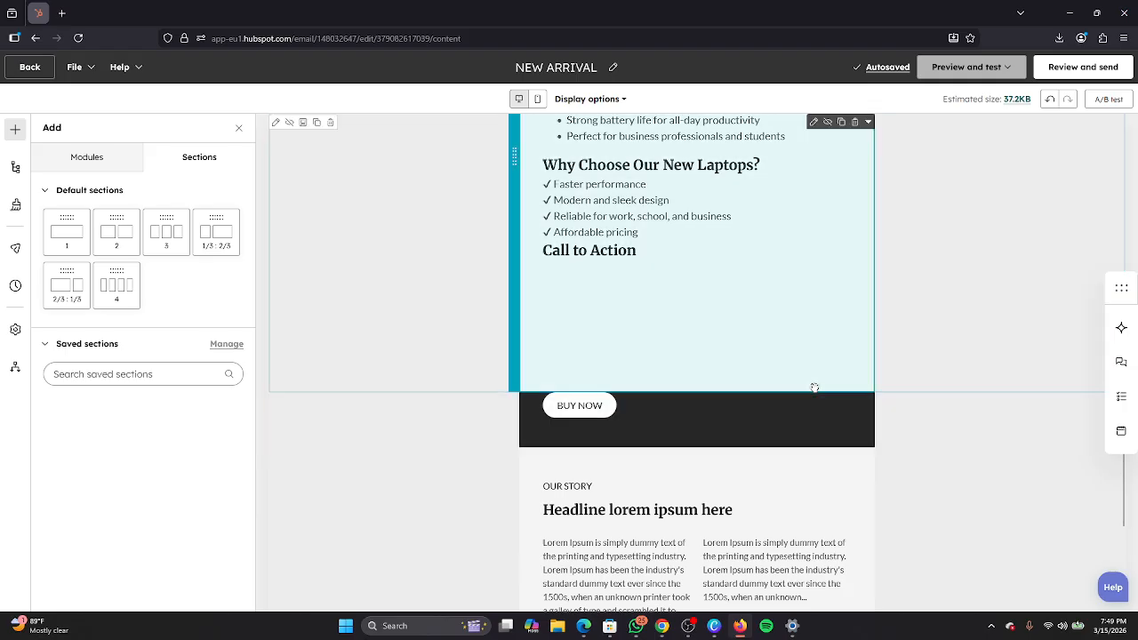
Change the BUY NOW button's text to SEND US A WHATSAPP MESSAGE
left_click(747, 394)
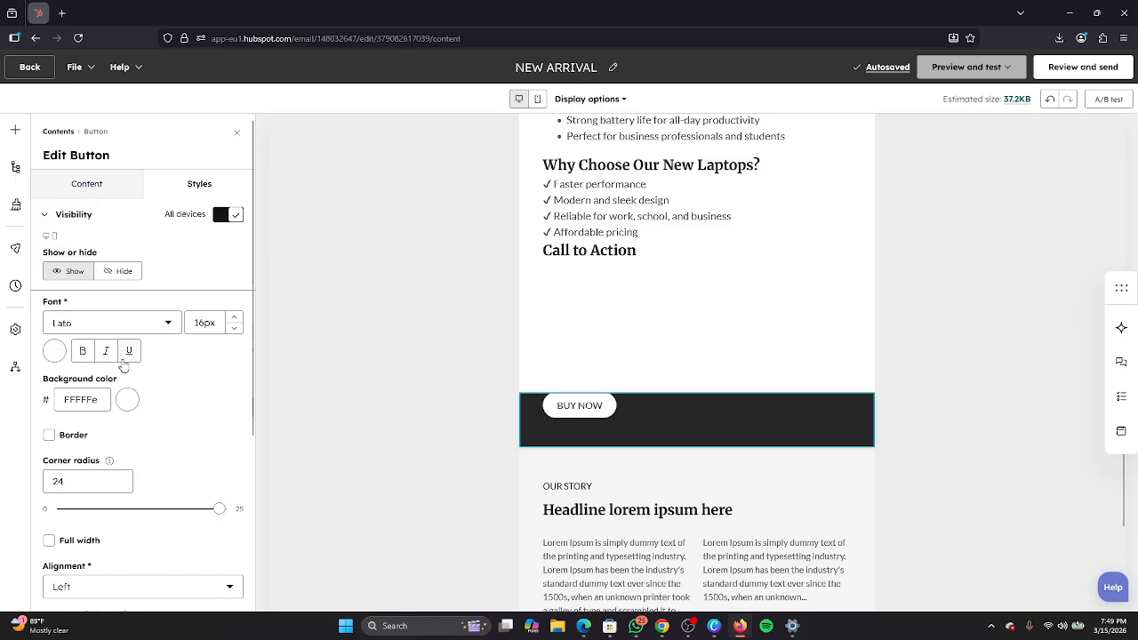
scroll(172, 281, "down", 3)
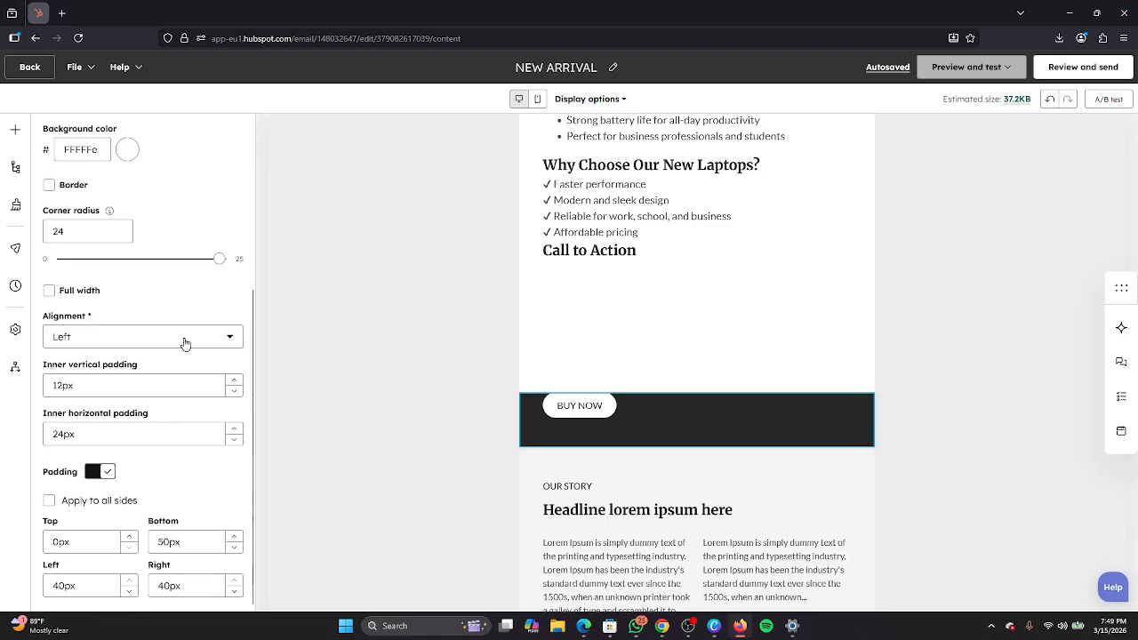
scroll(185, 344, "up", 3)
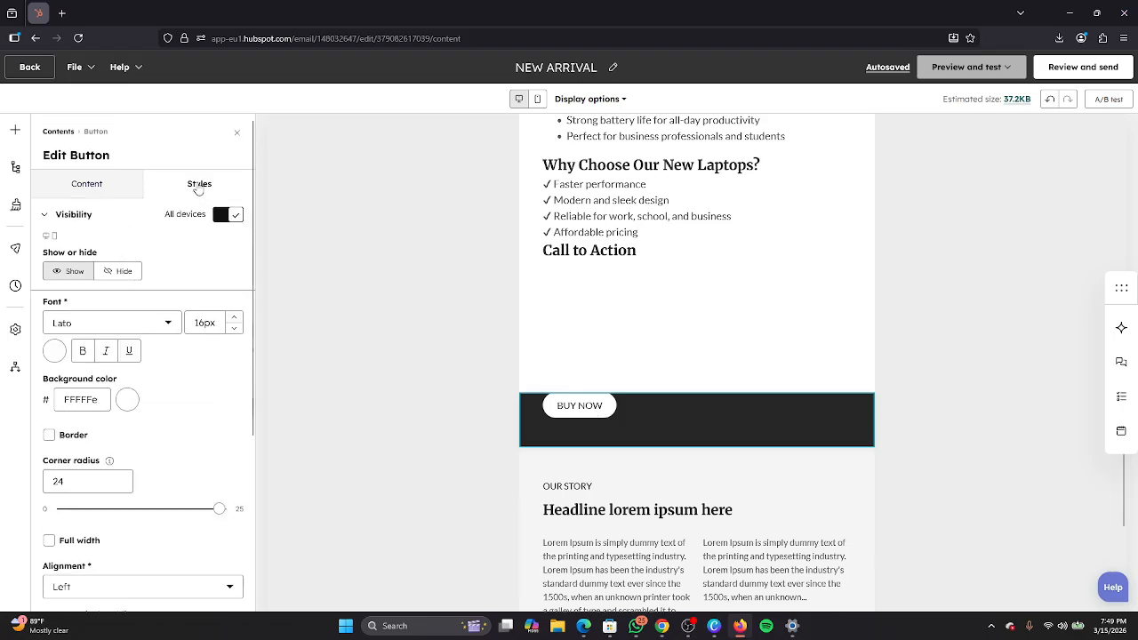
left_click(89, 185)
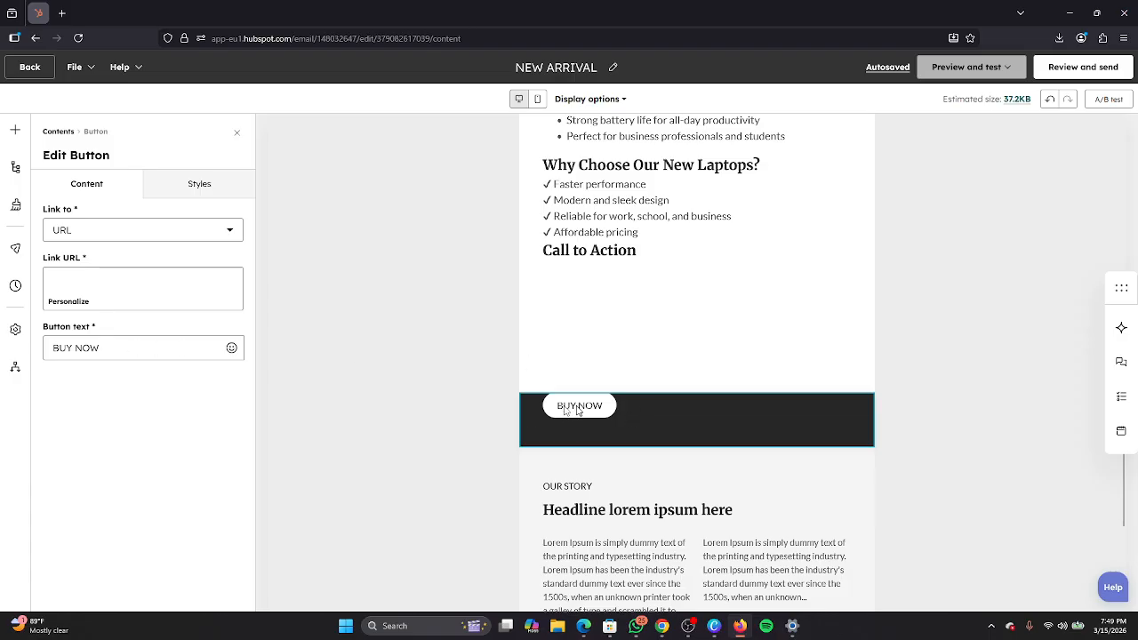
left_click(131, 348)
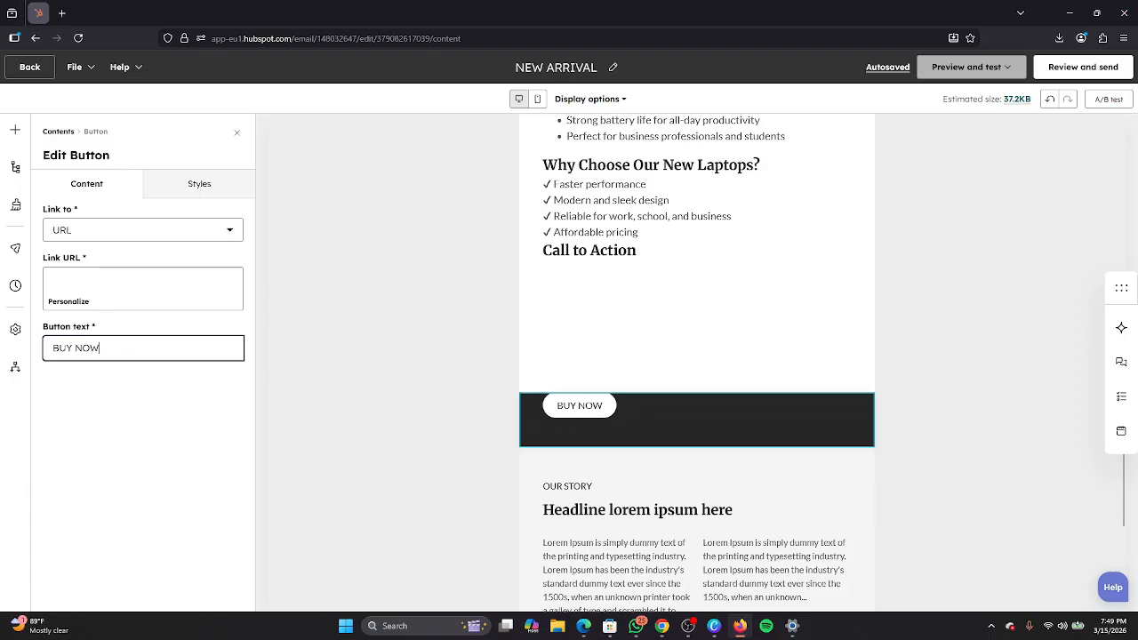
key("BackSpace")
key("BackSpace")
key("BackSpace")
key("BackSpace")
key("BackSpace")
key("BackSpace")
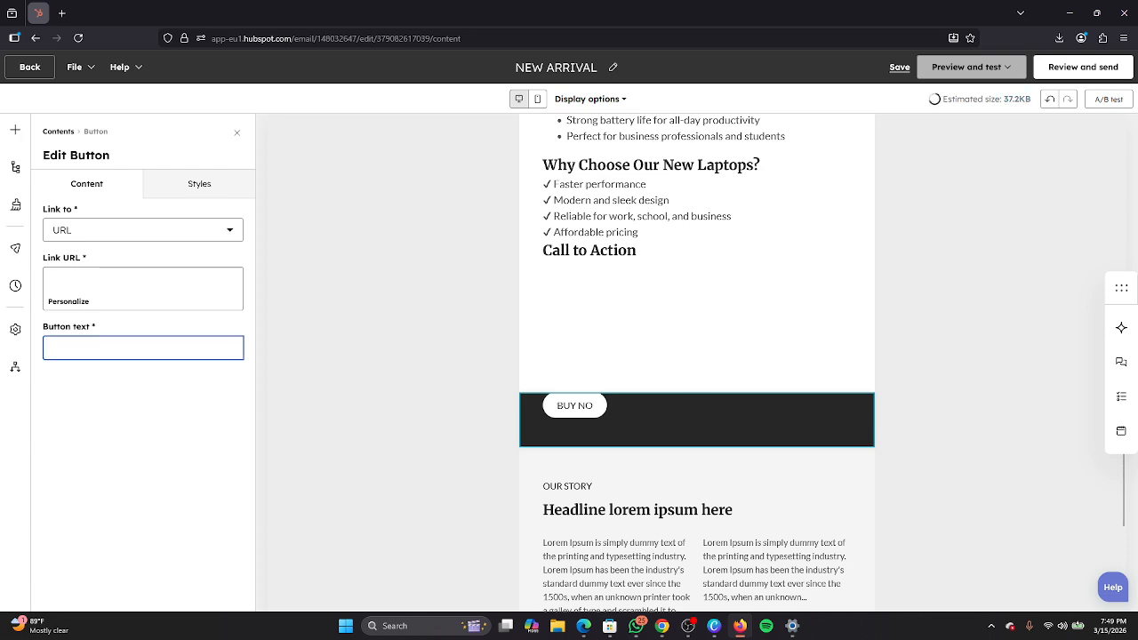
type("what")
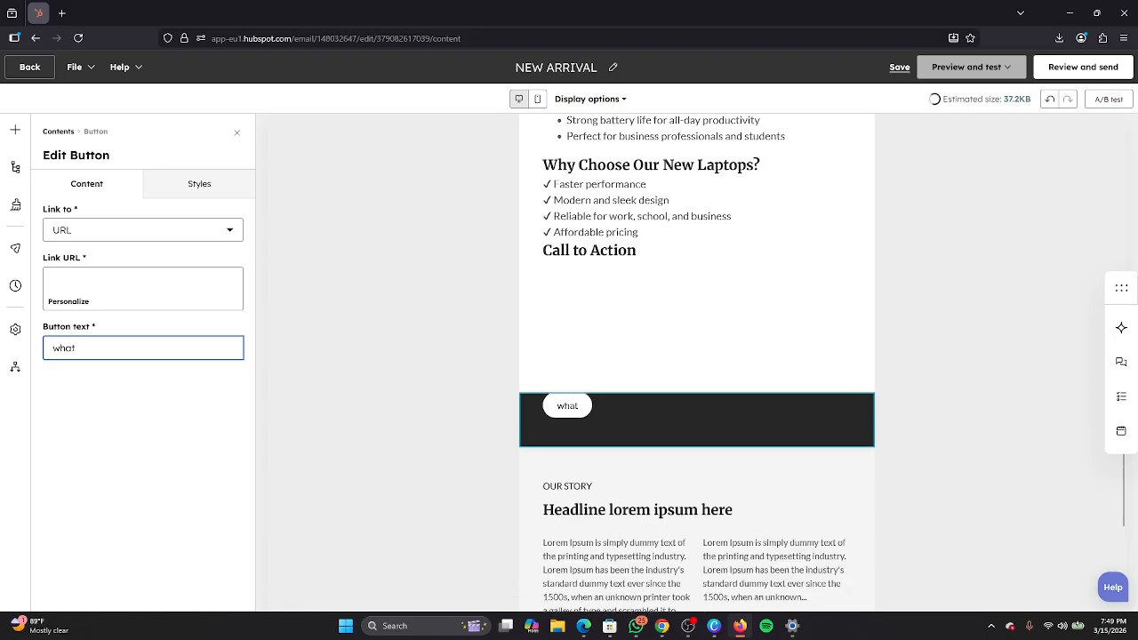
key("BackSpace")
key("BackSpace")
type("SE")
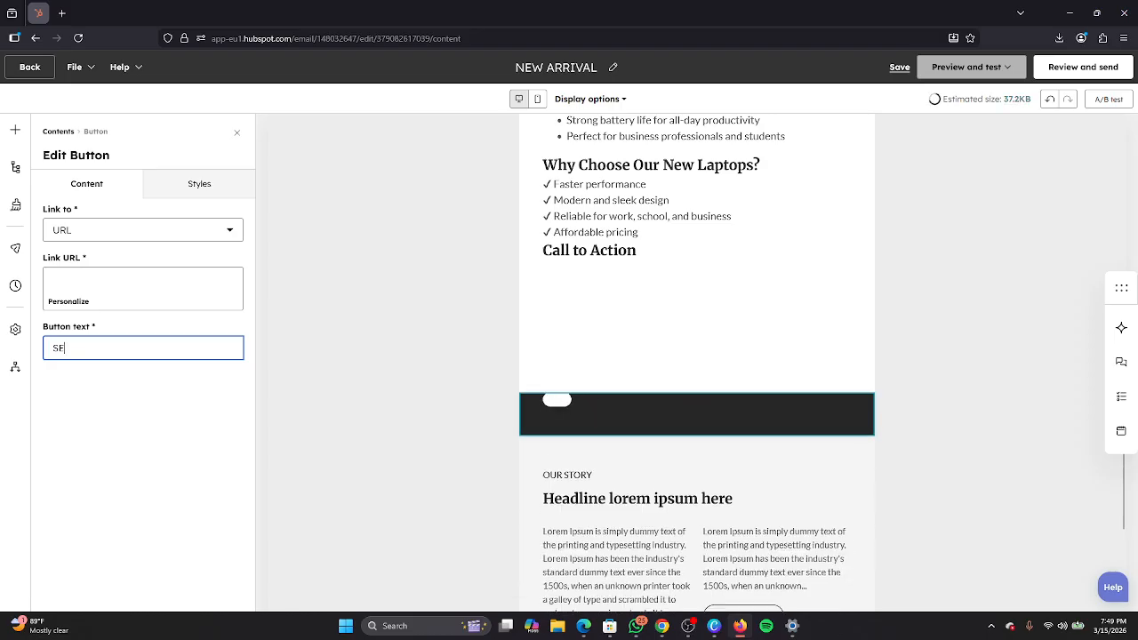
type("ND UR")
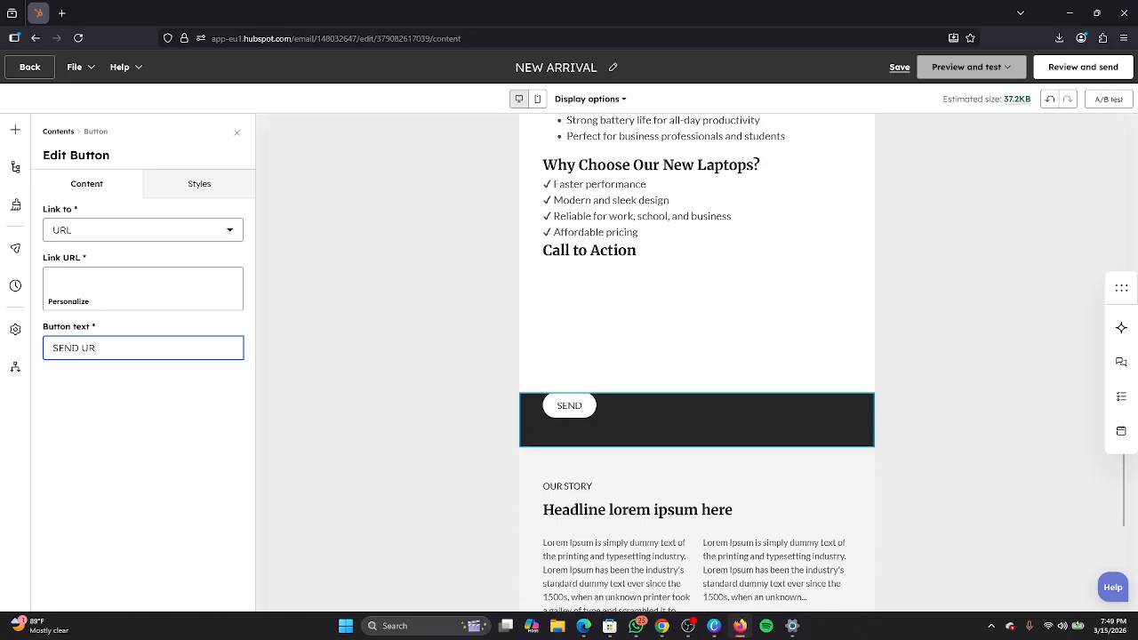
key("BackSpace")
type("S A WHA")
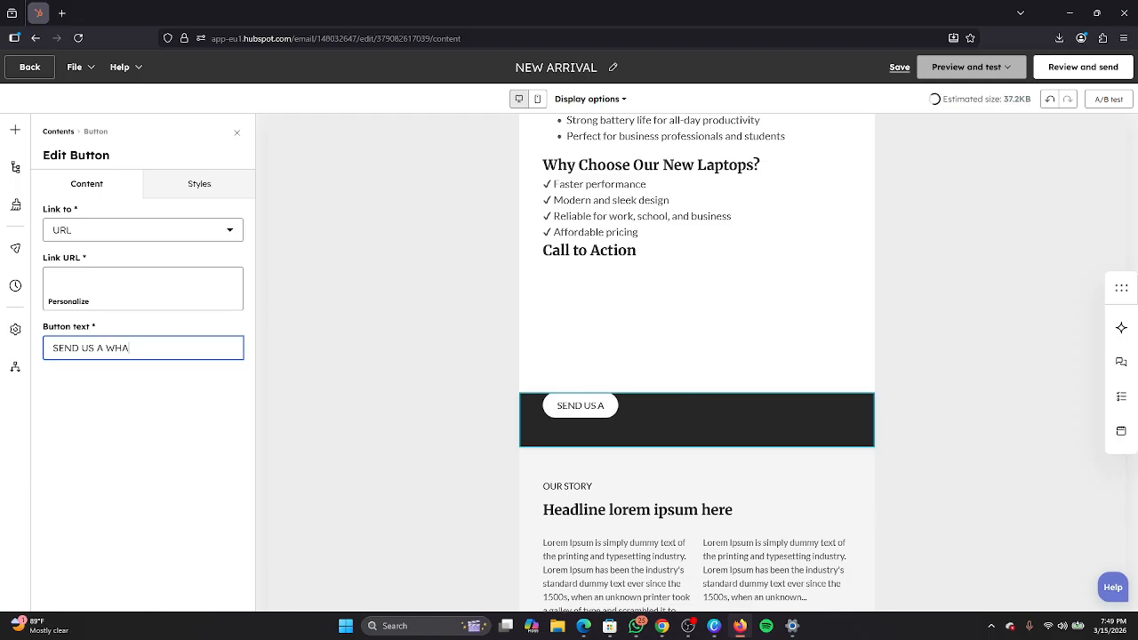
type("TSAPP")
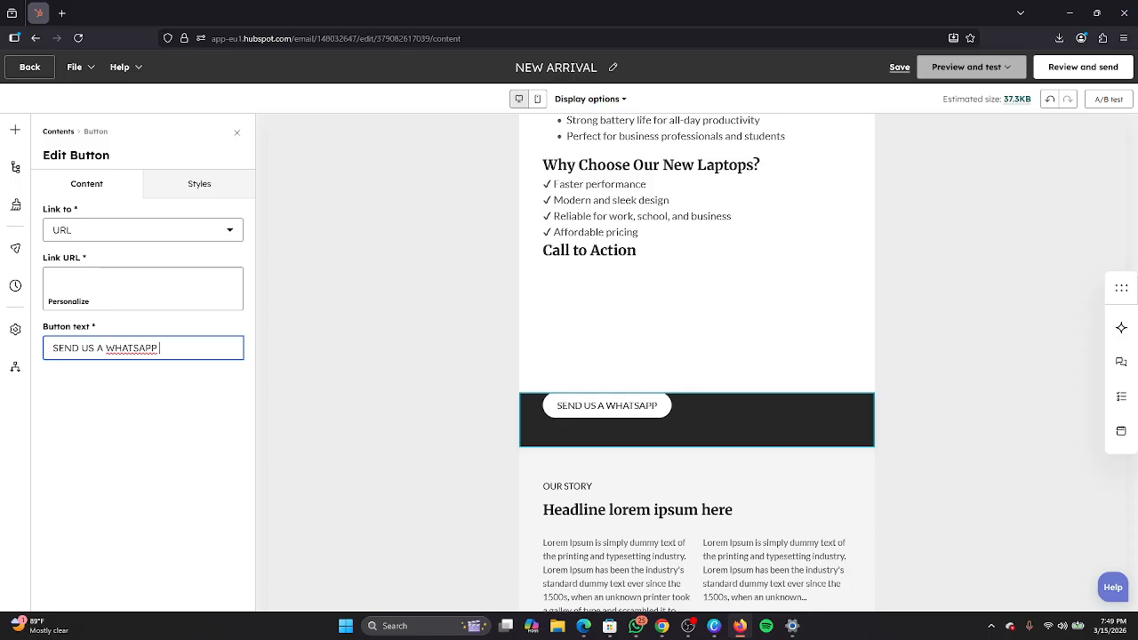
key("BackSpace")
key("BackSpace")
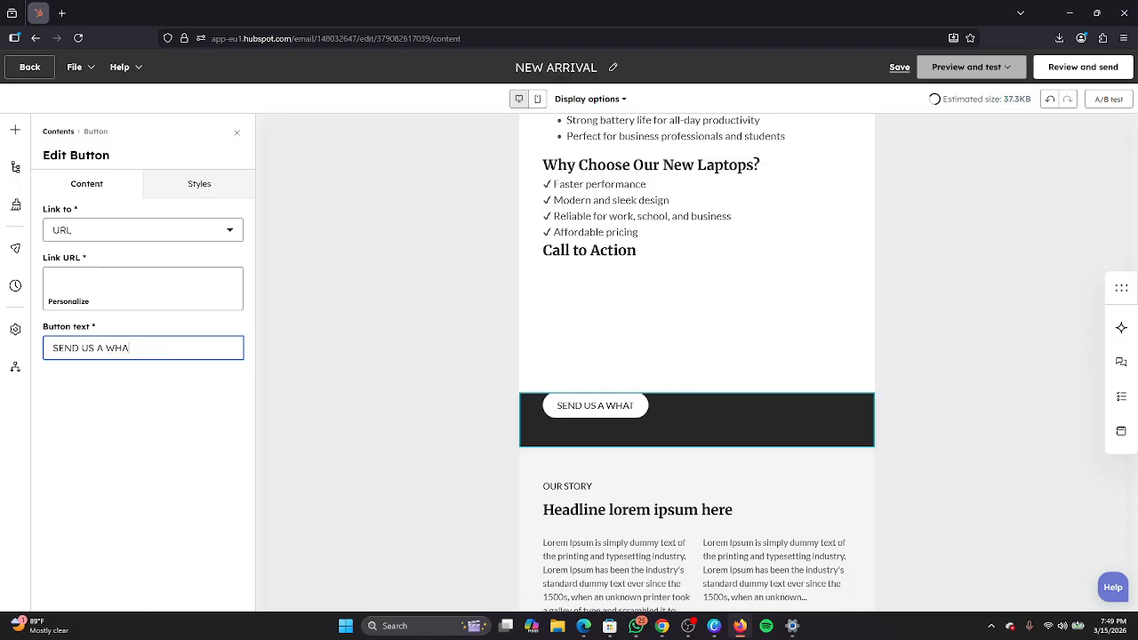
key("BackSpace")
type("SAPP MESSAGE")
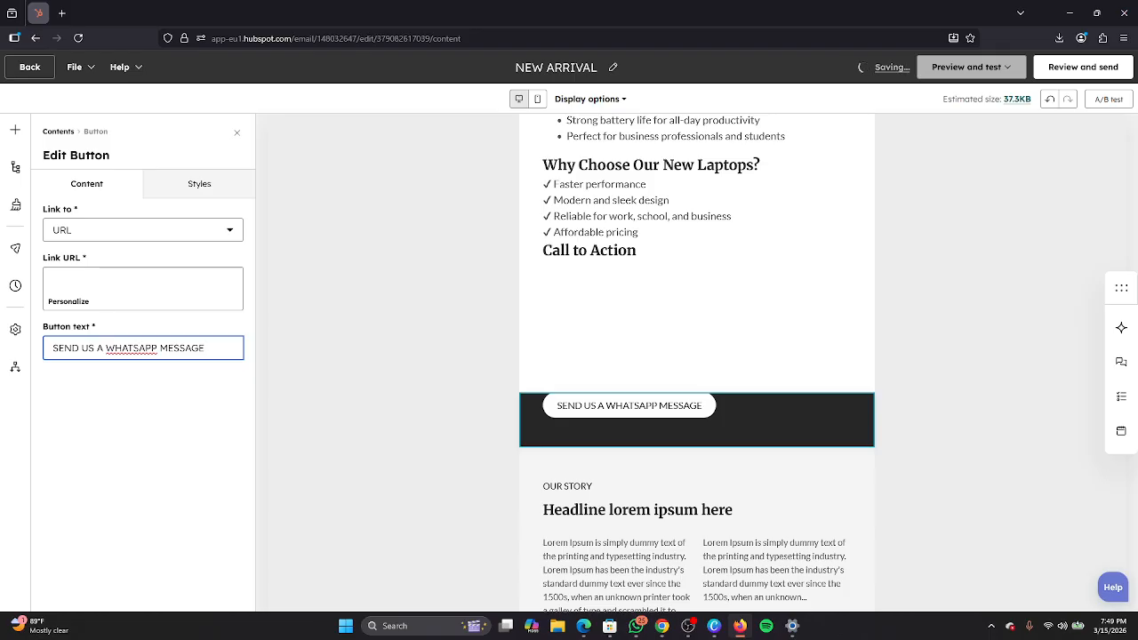
right_click(126, 347)
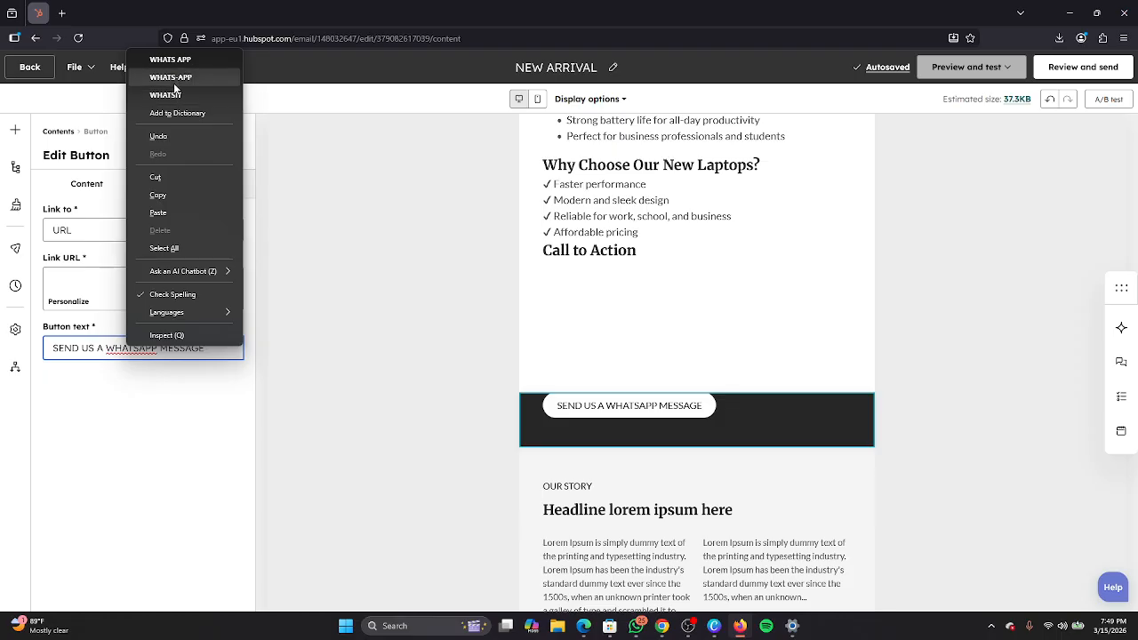
left_click(292, 237)
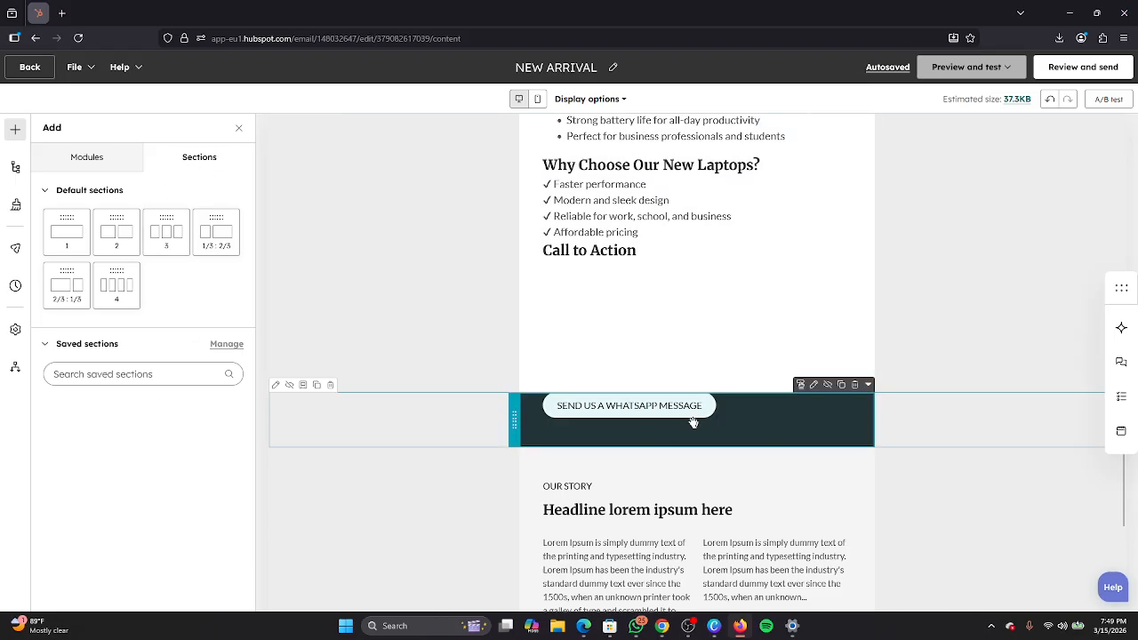
Reopen the WhatsApp message button's settings and examine the available link types
left_click(656, 422)
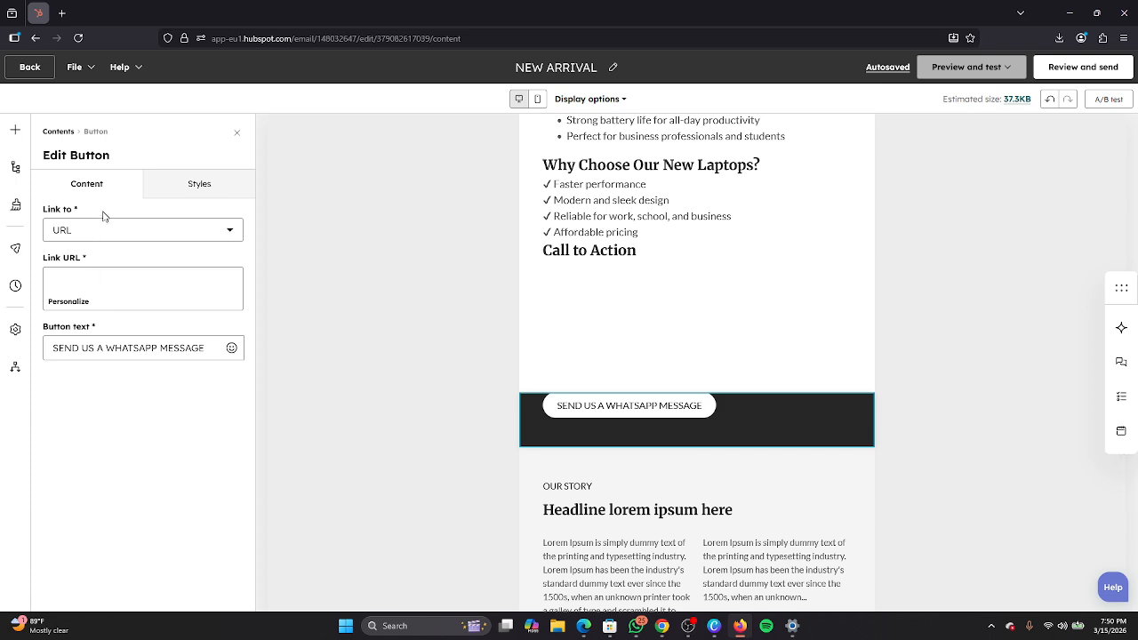
left_click(146, 237)
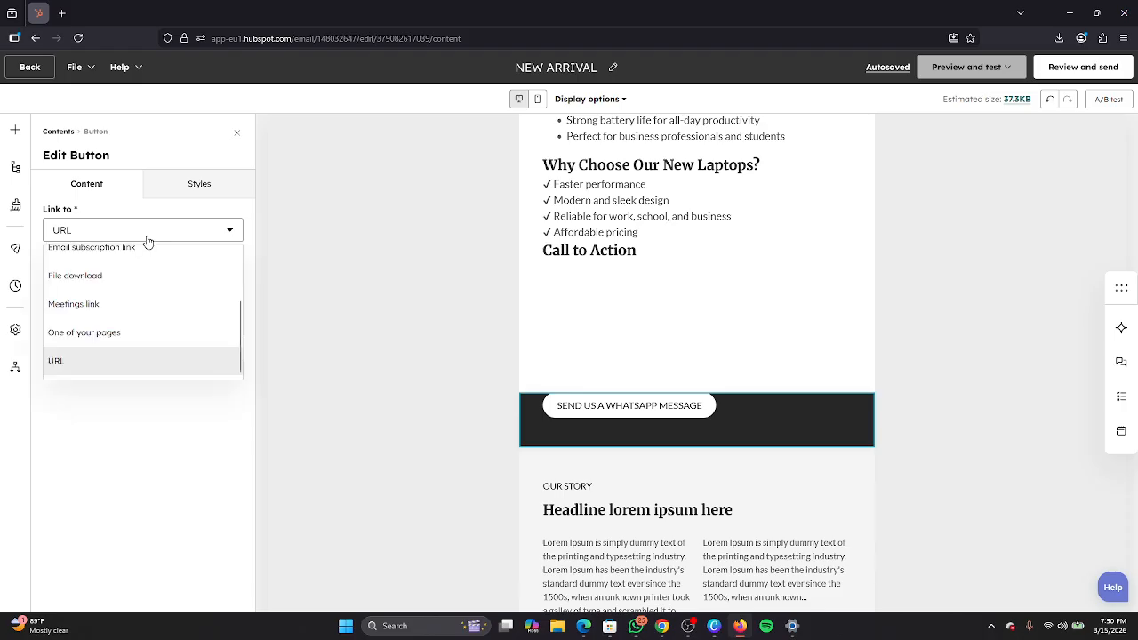
left_click(147, 236)
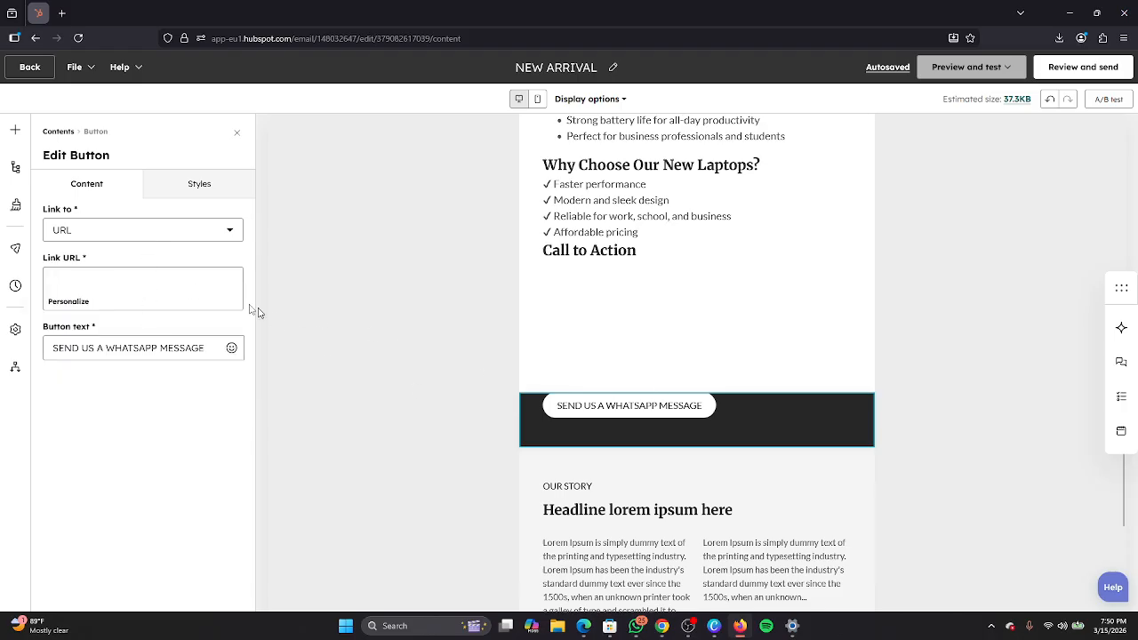
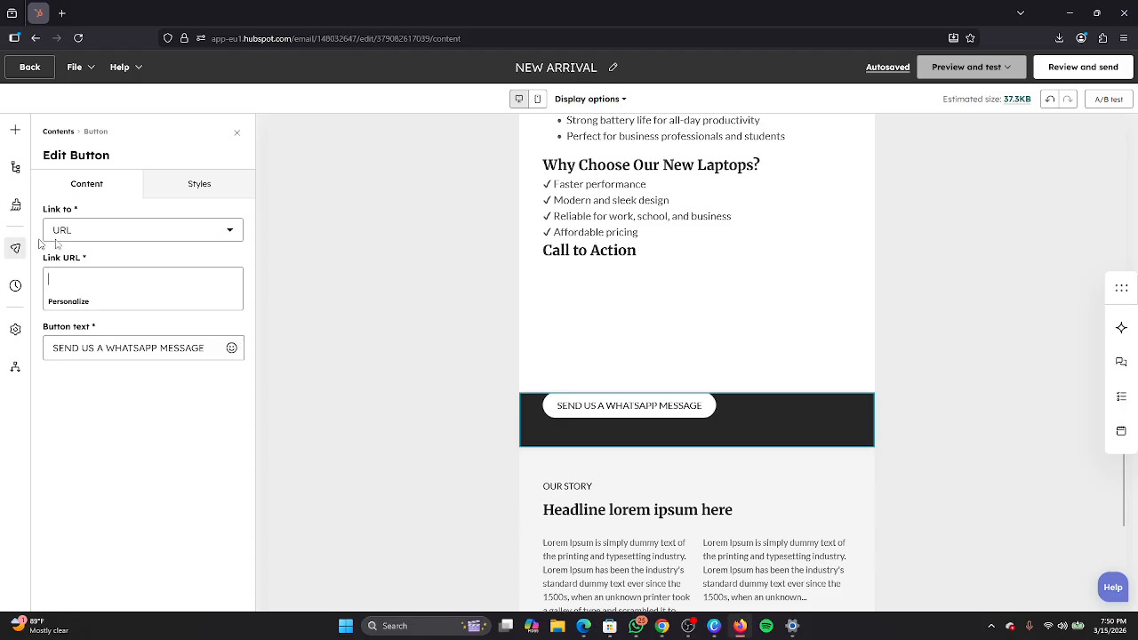
left_click(707, 408)
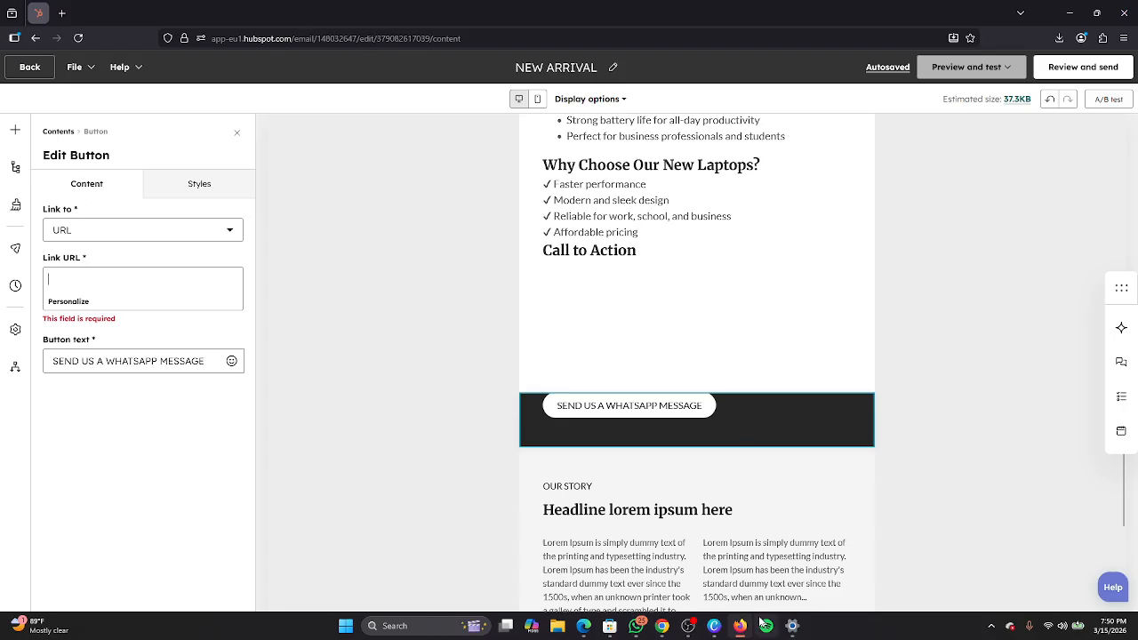
mouse_move(629, 627)
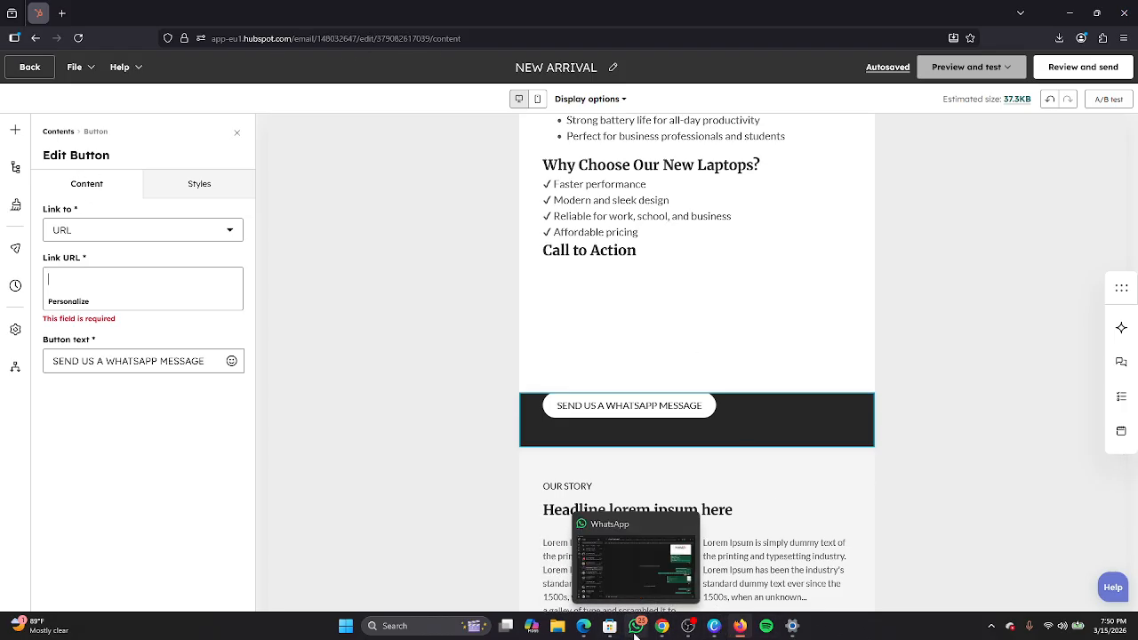
left_click(636, 627)
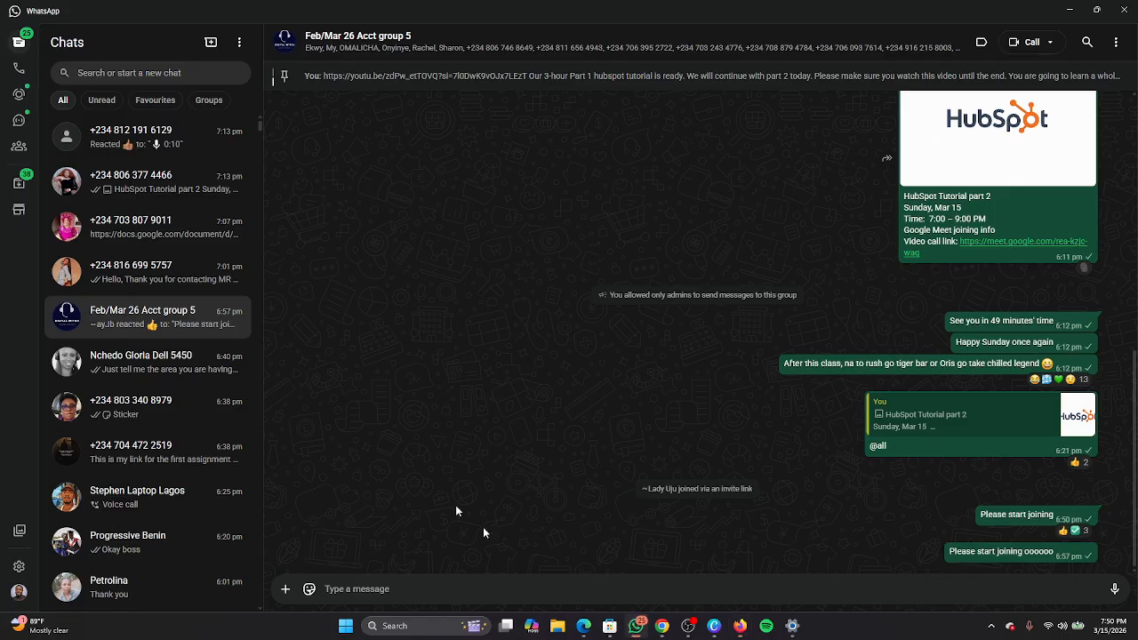
left_click(1070, 10)
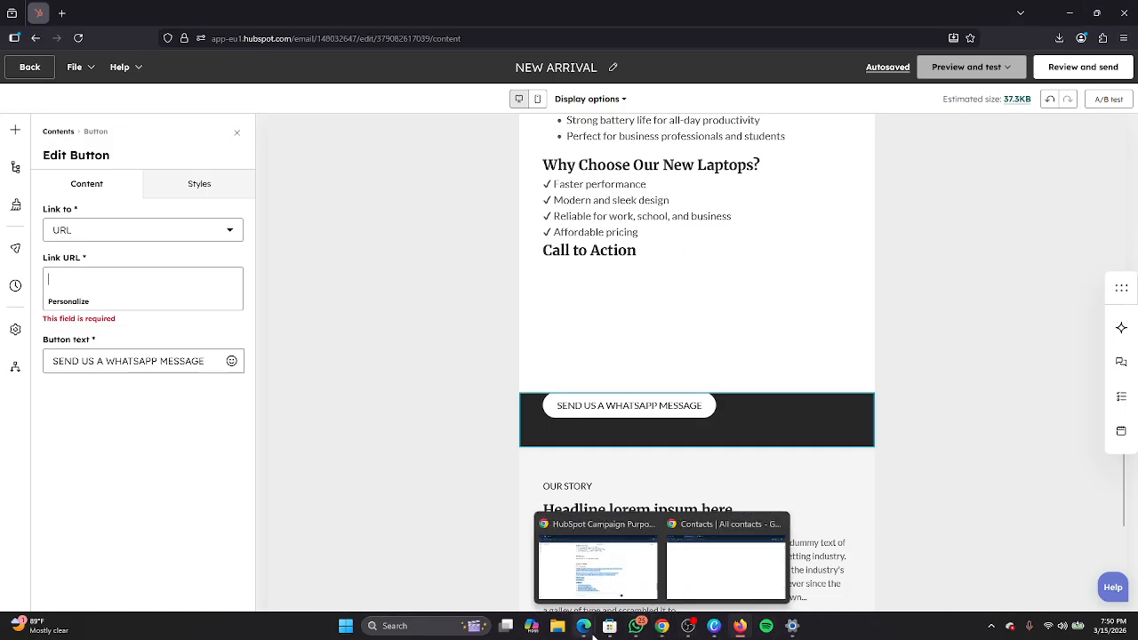
Switch to the Google Meet window in Edge and copy the meeting's web address
mouse_move(584, 627)
left_click(524, 569)
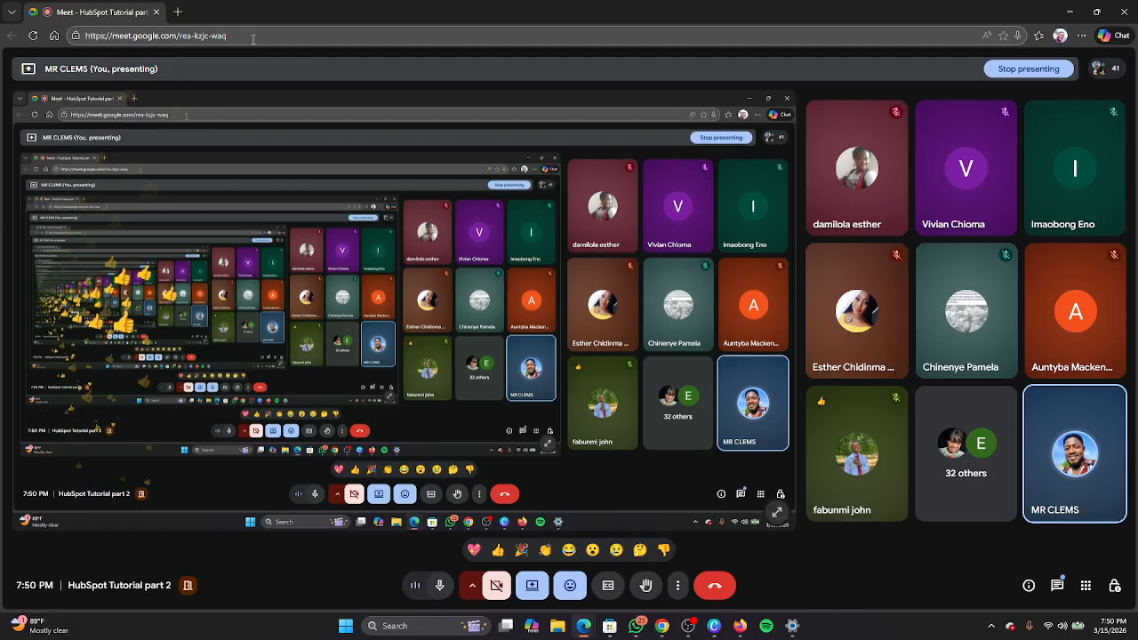
left_click_drag(242, 37, 85, 34)
right_click(129, 34)
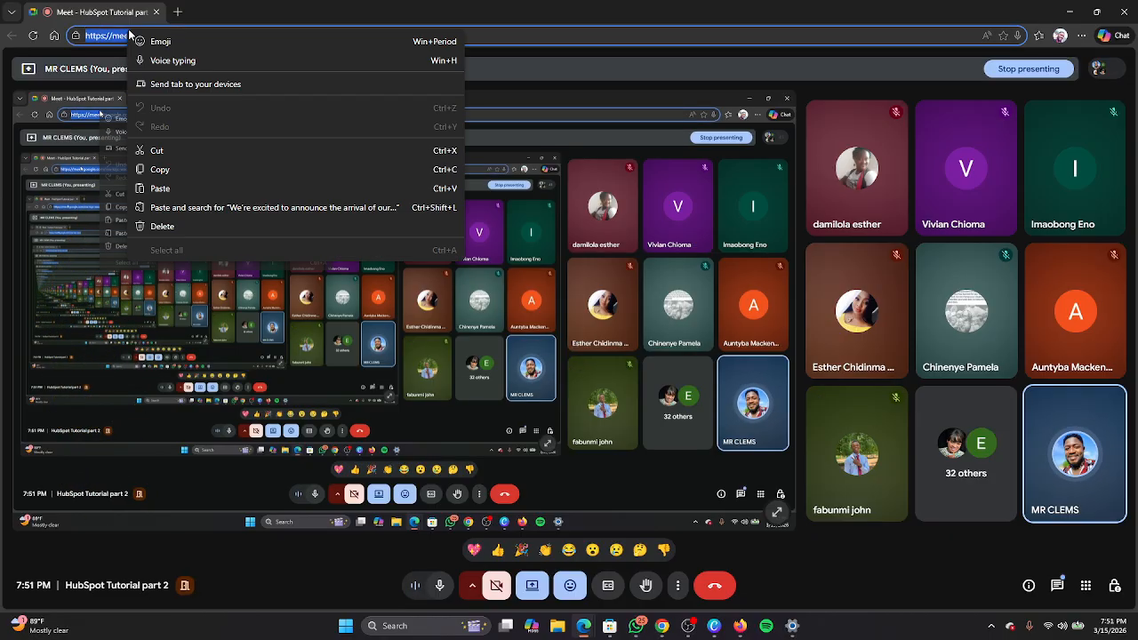
left_click(174, 170)
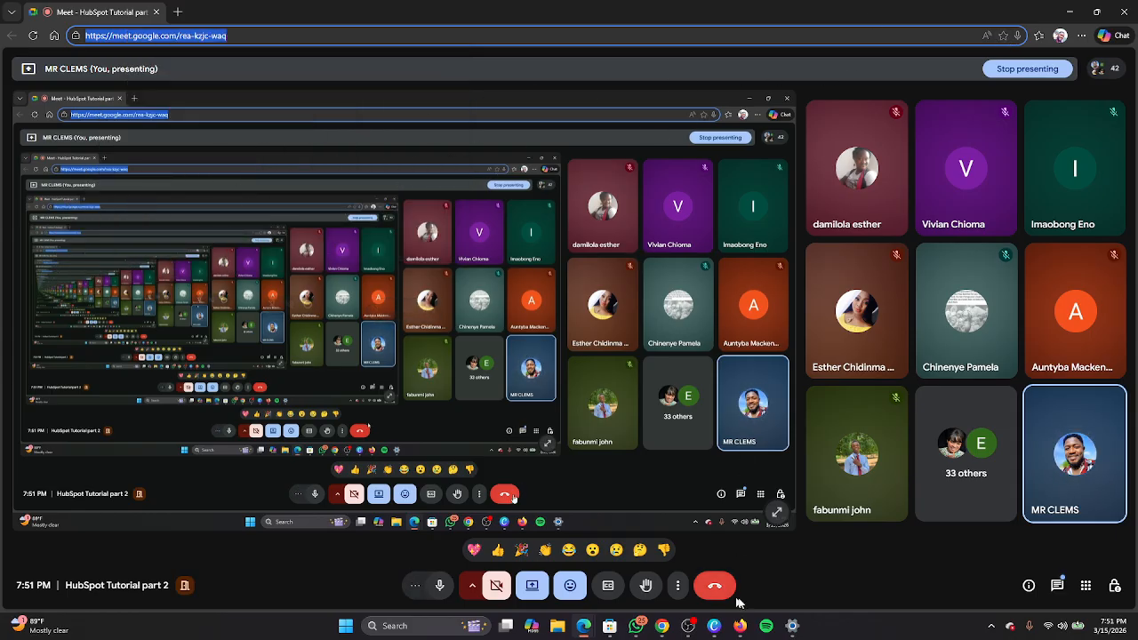
Return to the HubSpot email in Firefox and paste the copied meeting link as the WhatsApp message button's link URL
mouse_move(740, 626)
left_click(720, 575)
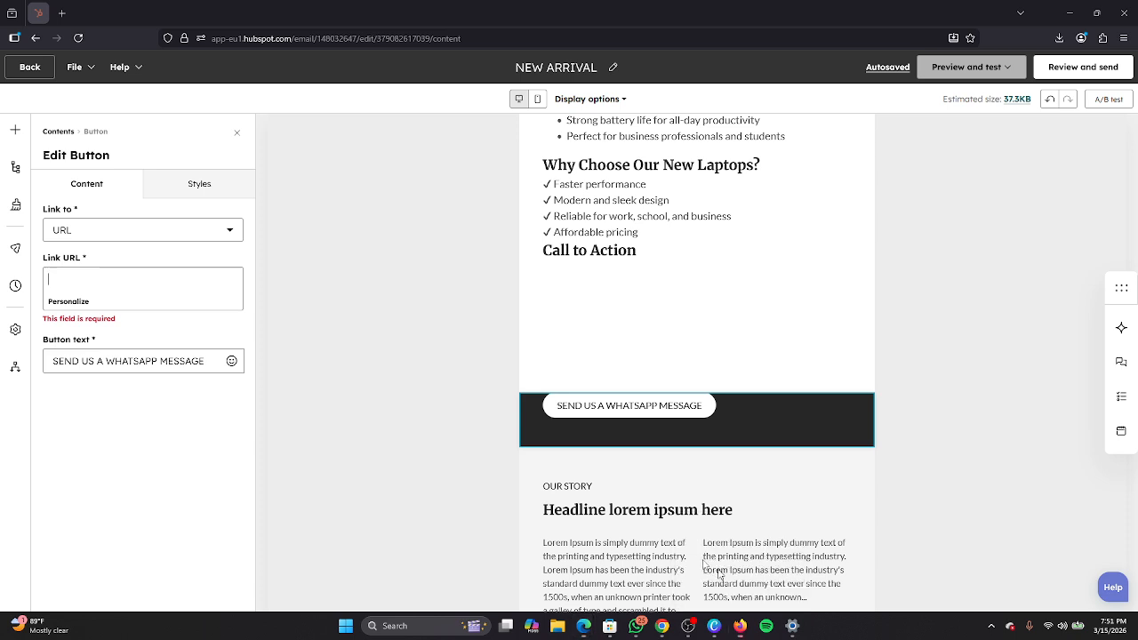
right_click(111, 276)
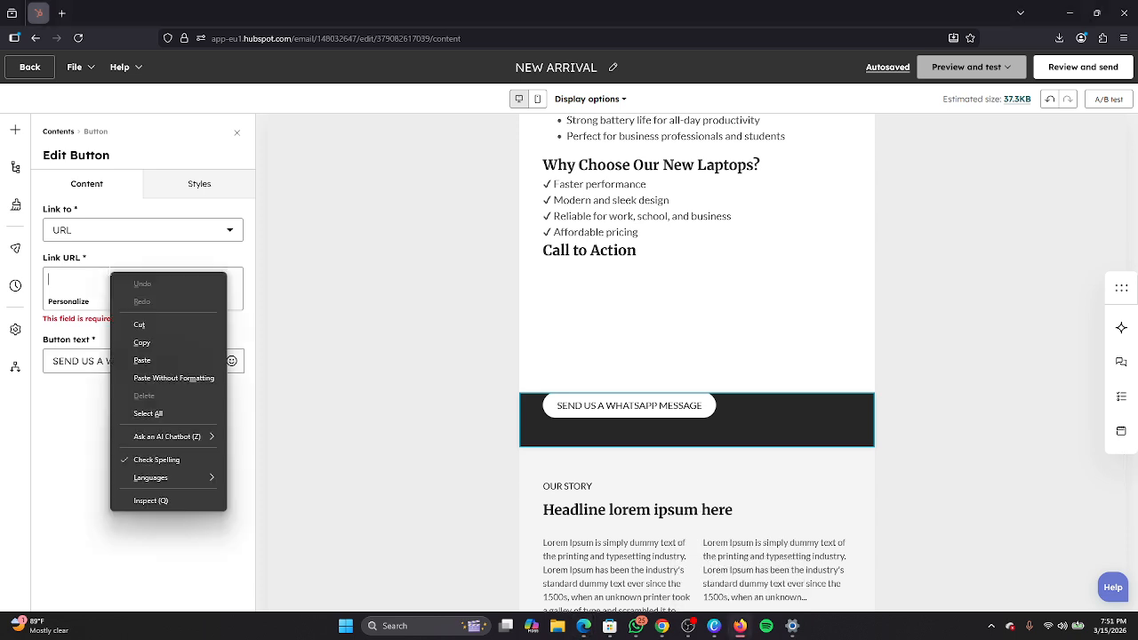
left_click(172, 360)
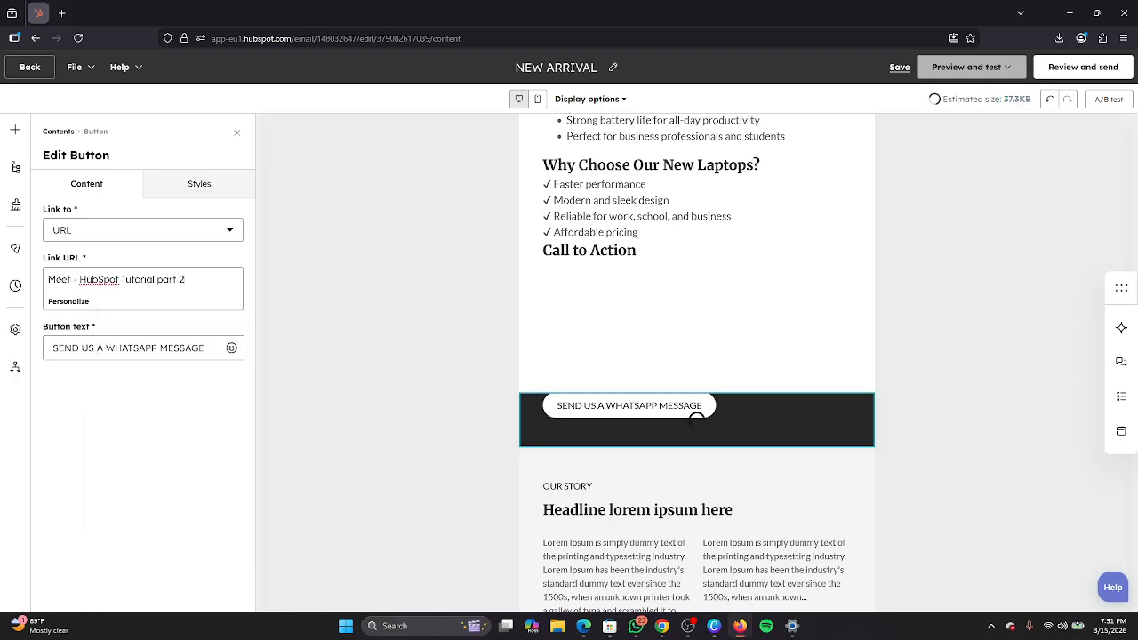
Review the button's link type options and select URL
left_click(229, 236)
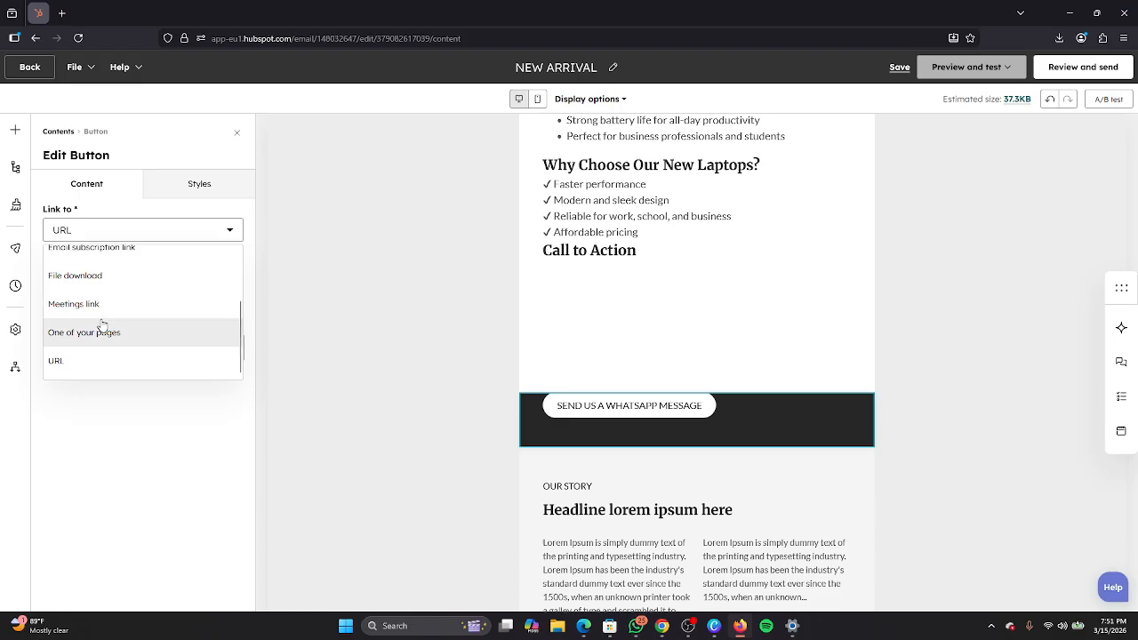
scroll(105, 328, "up", 2)
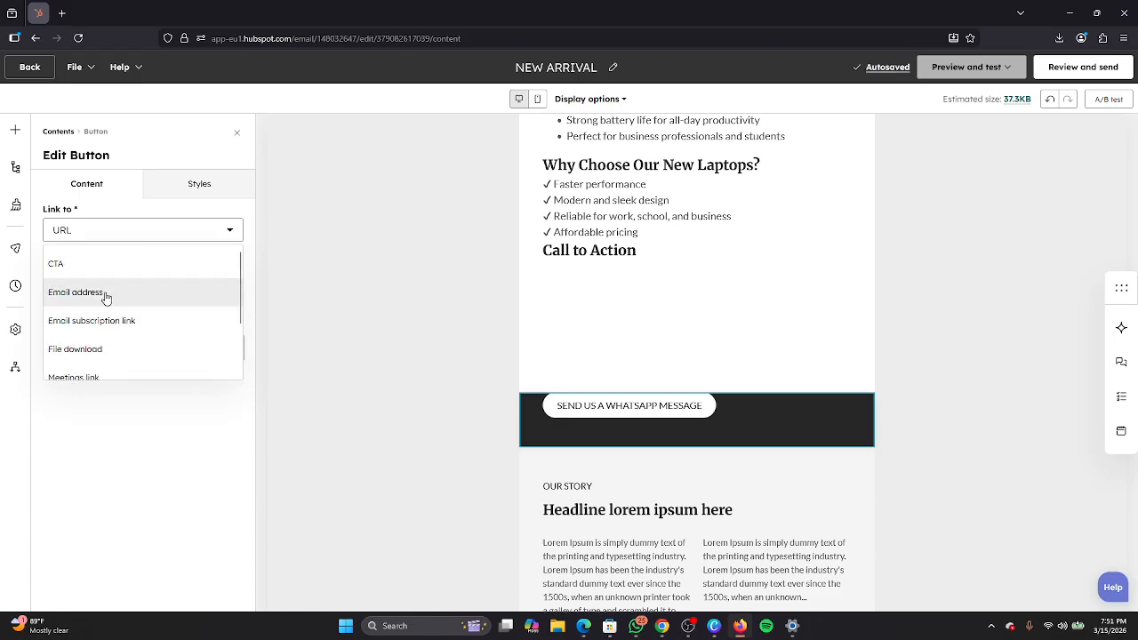
scroll(111, 293, "down", 2)
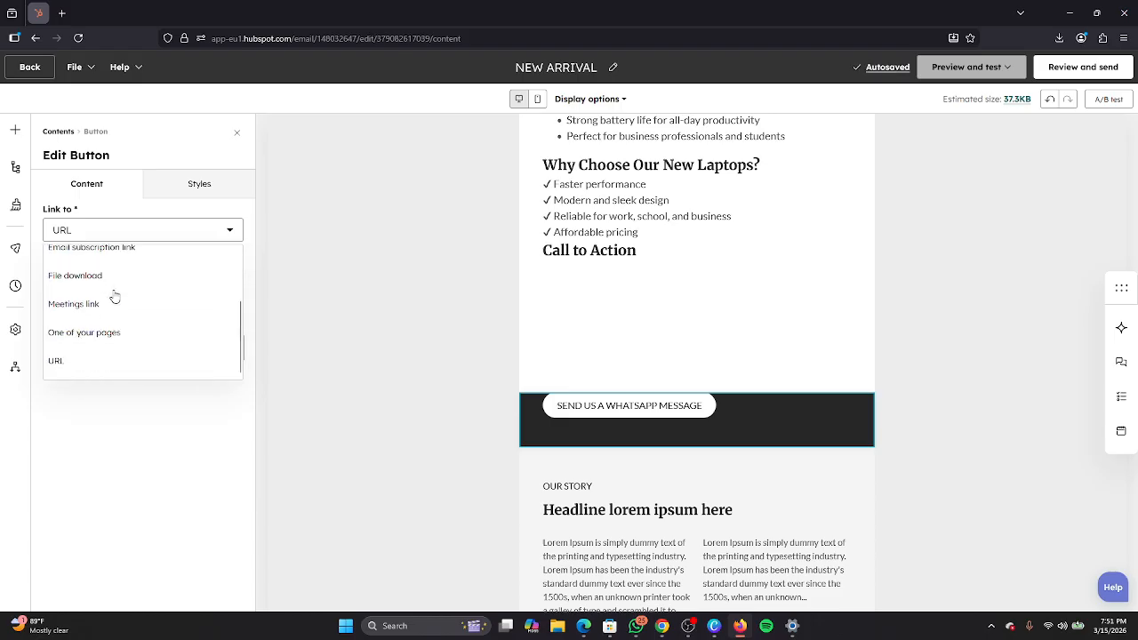
left_click(98, 371)
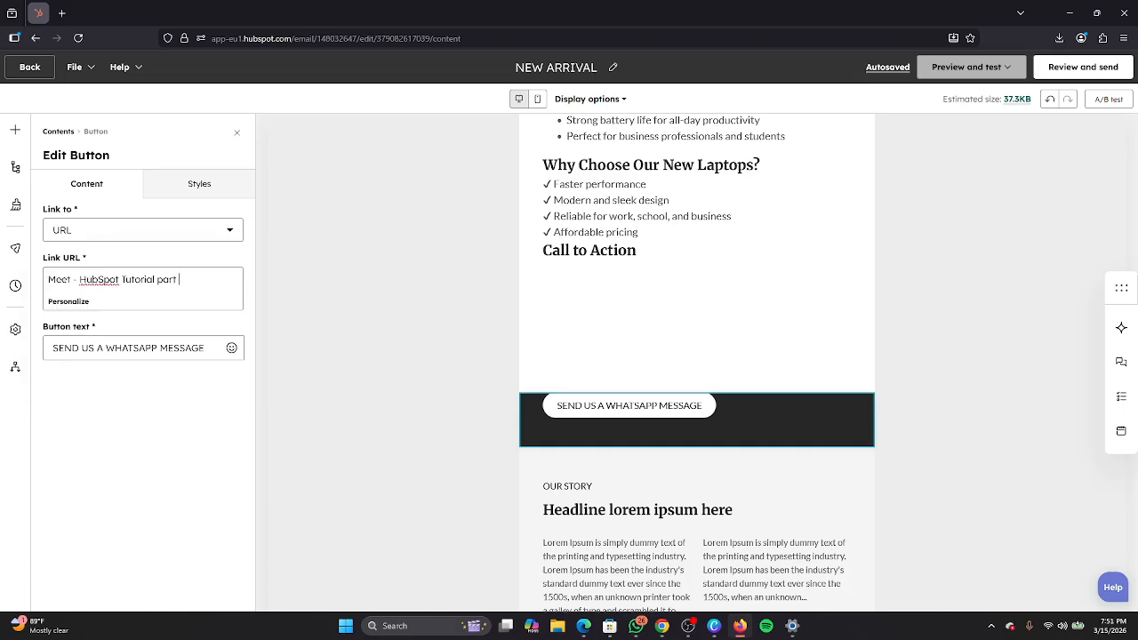
Clear the pasted link URL from the WhatsApp message button and leave its settings
key("ctrl+BackSpace")
key("ctrl+BackSpace")
key("ctrl+BackSpace")
key("ctrl+BackSpace")
key("ctrl+BackSpace")
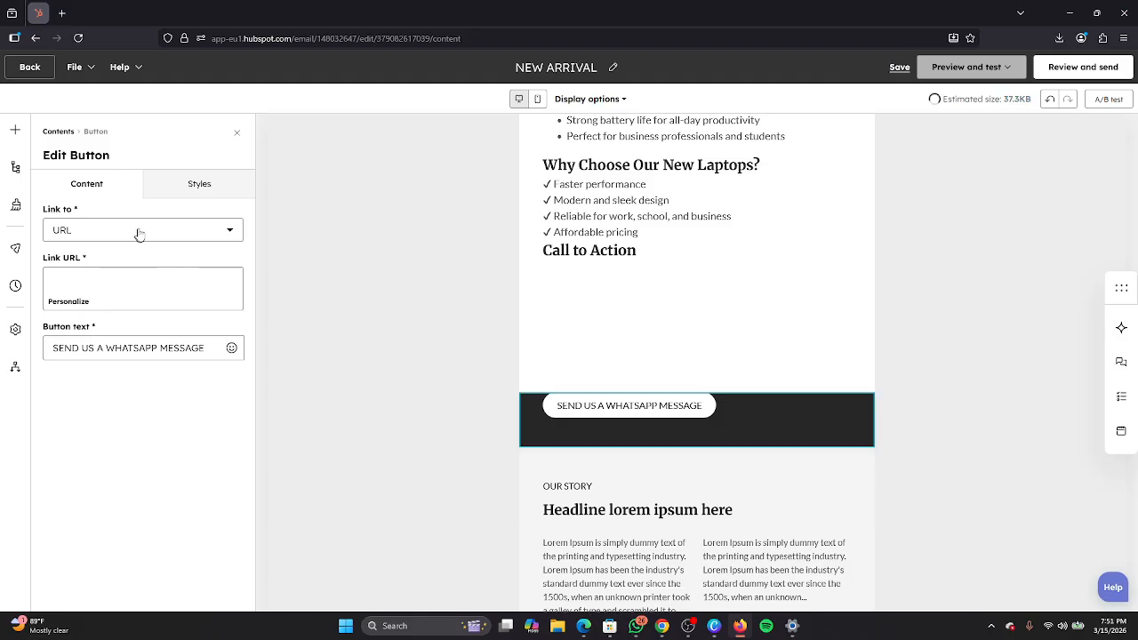
left_click(915, 323)
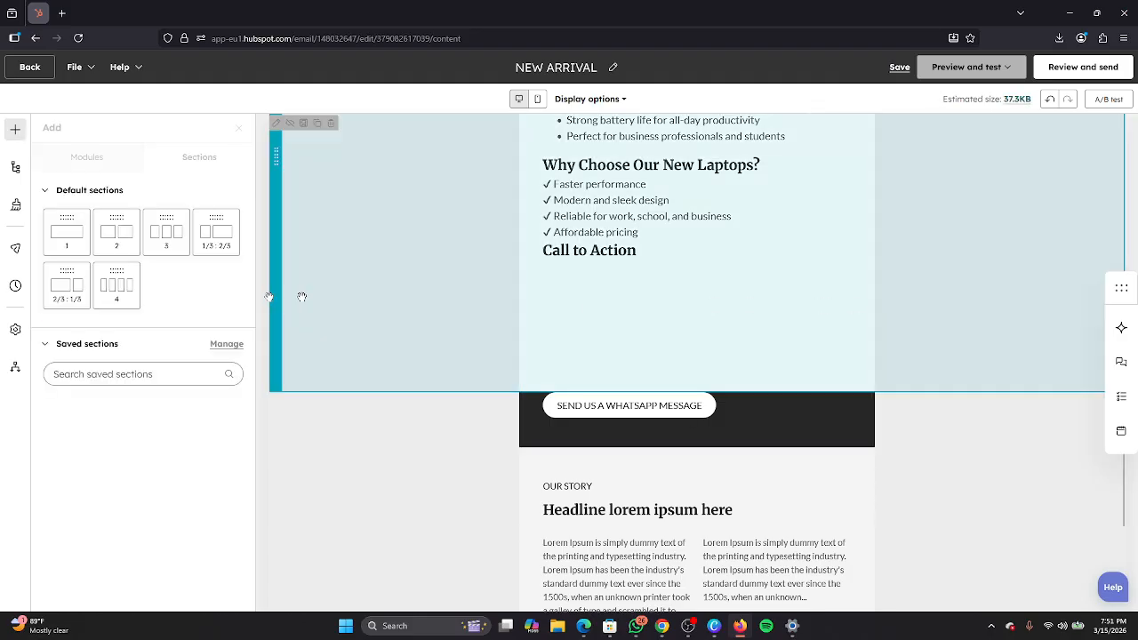
Delete the OUR STORY headline text module below the WhatsApp message button
scroll(698, 371, "down", 3)
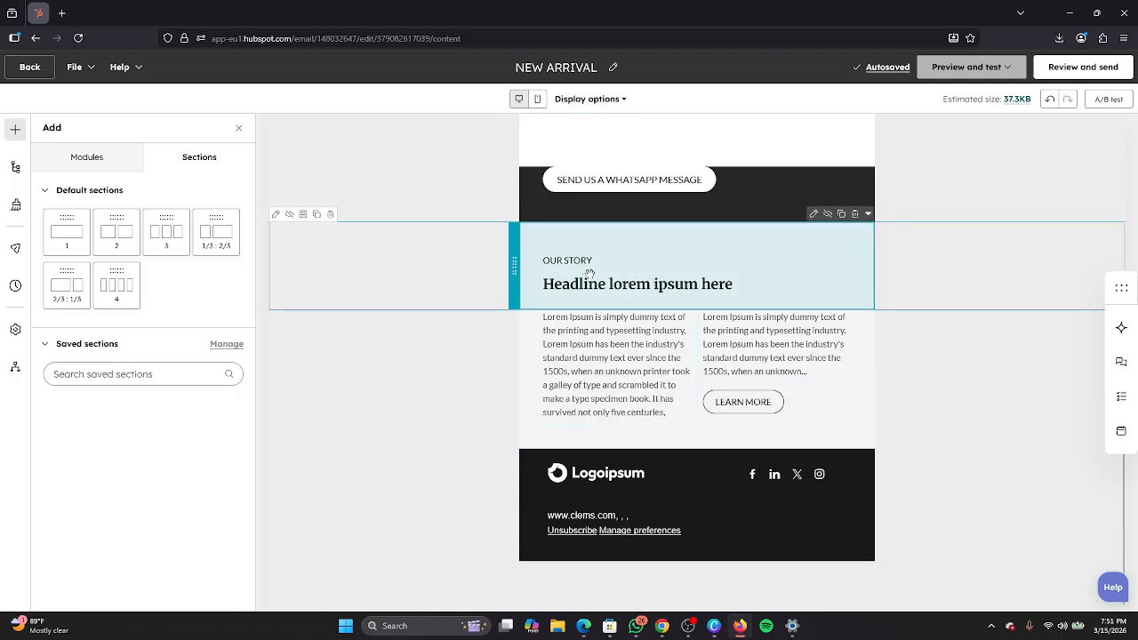
left_click(855, 214)
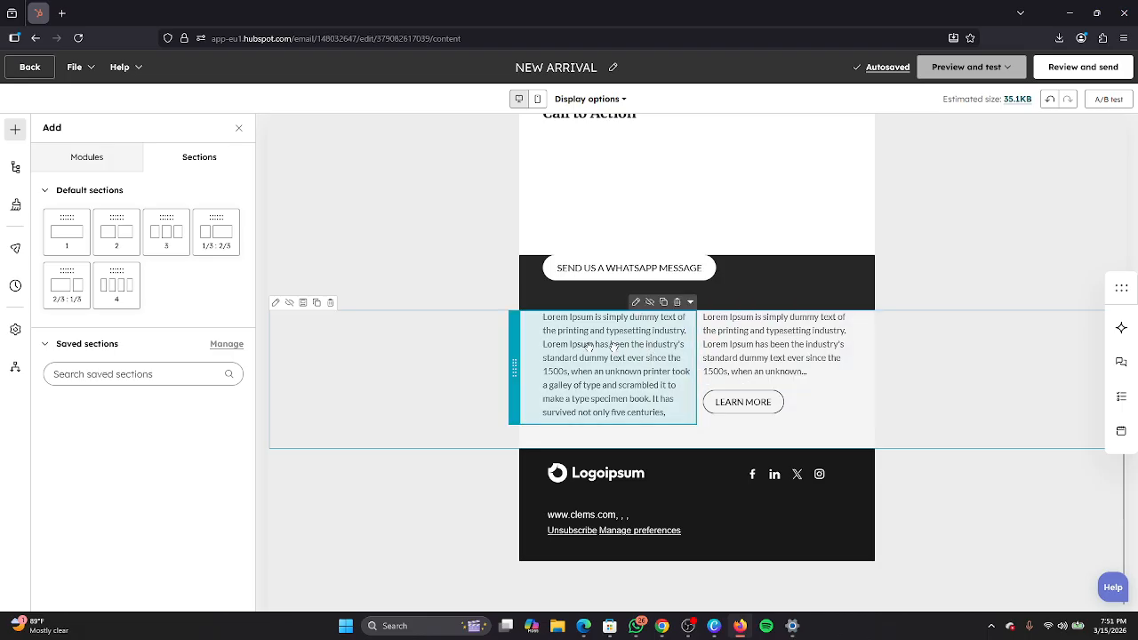
Erase all the lorem ipsum placeholder text in the left column beneath the WhatsApp message button
left_click(633, 302)
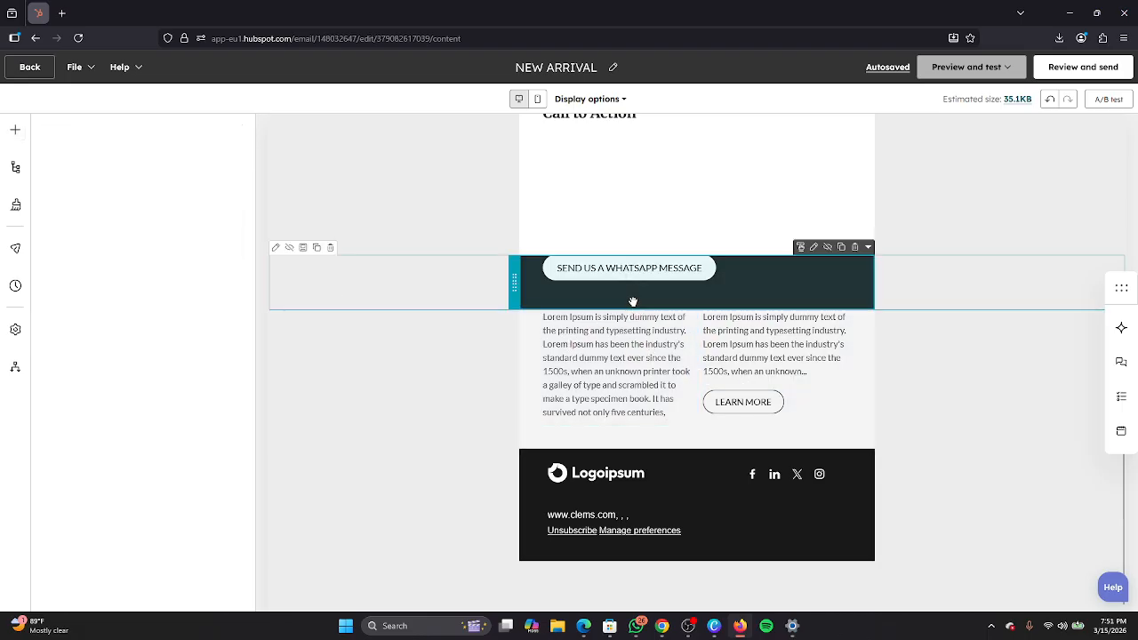
left_click(660, 315)
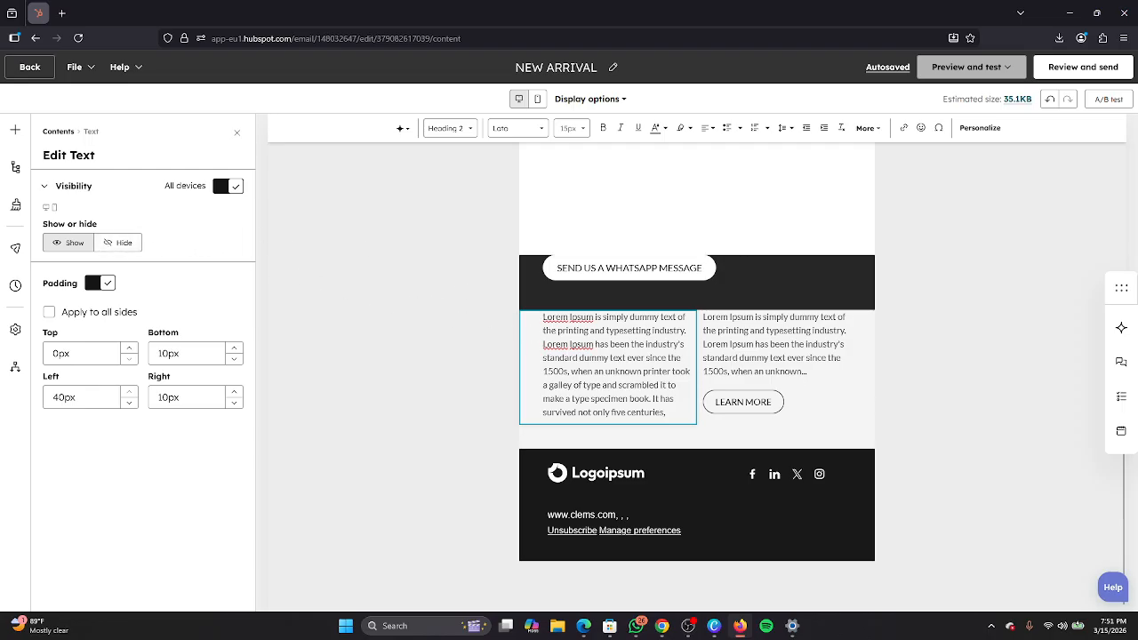
left_click_drag(543, 320, 694, 417)
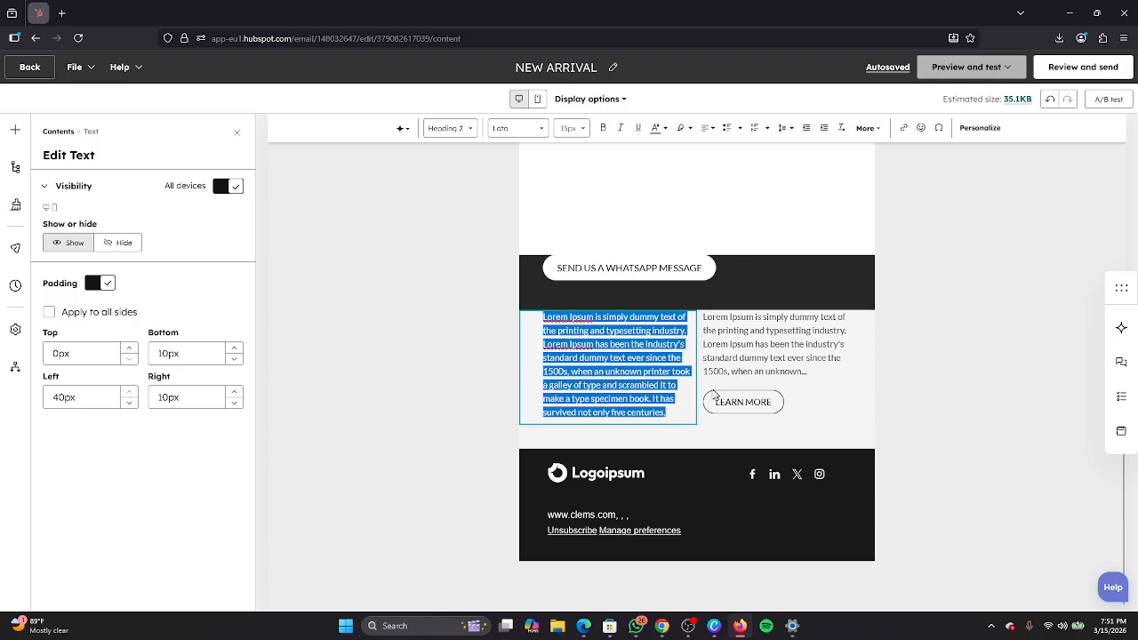
scroll(880, 396, "up", 1)
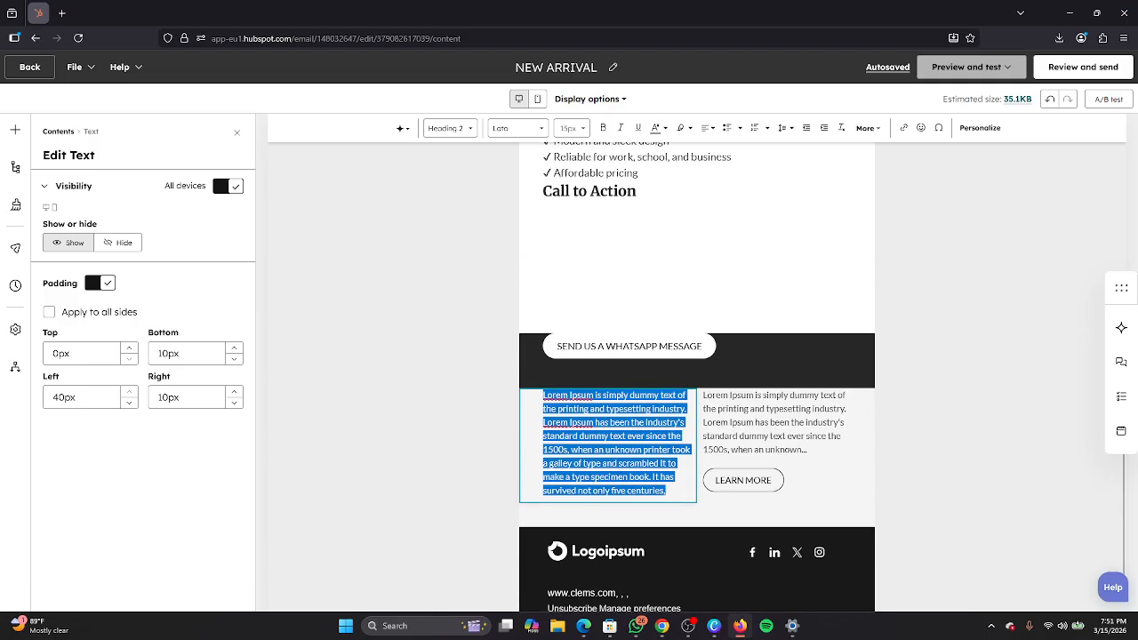
left_click(667, 491)
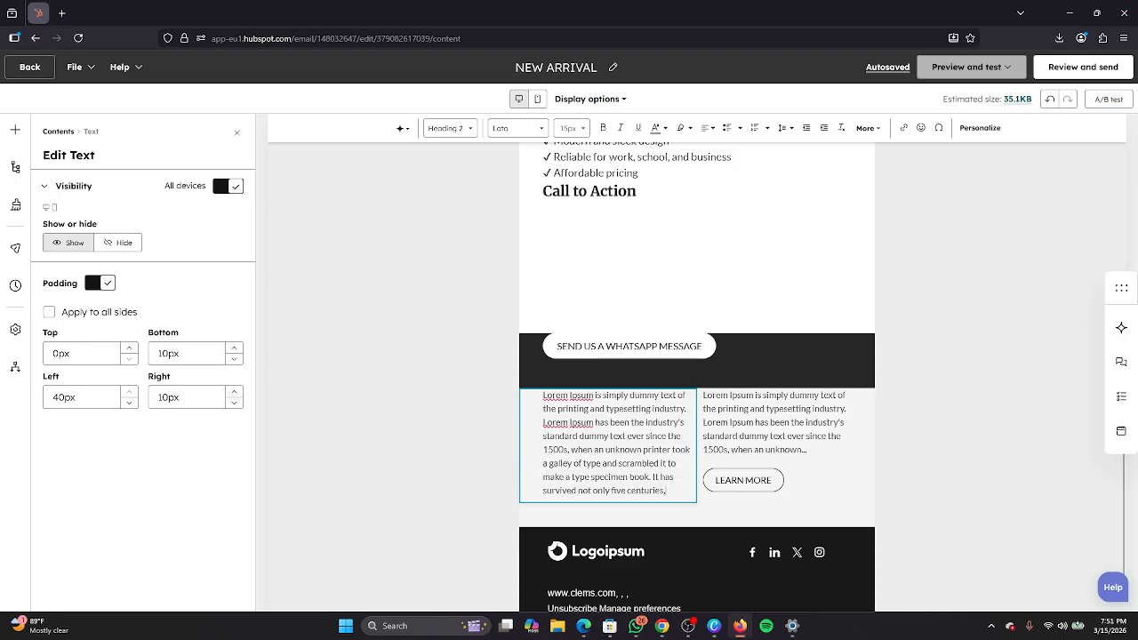
key("BackSpace")
key("BackSpace")
key("BackSpace")
key("BackSpace")
key("BackSpace")
key("BackSpace")
key("BackSpace")
key("BackSpace")
key("BackSpace")
key("BackSpace")
key("BackSpace")
key("BackSpace")
key("BackSpace")
key("BackSpace")
key("BackSpace")
key("BackSpace")
key("BackSpace")
key("BackSpace")
key("BackSpace")
key("BackSpace")
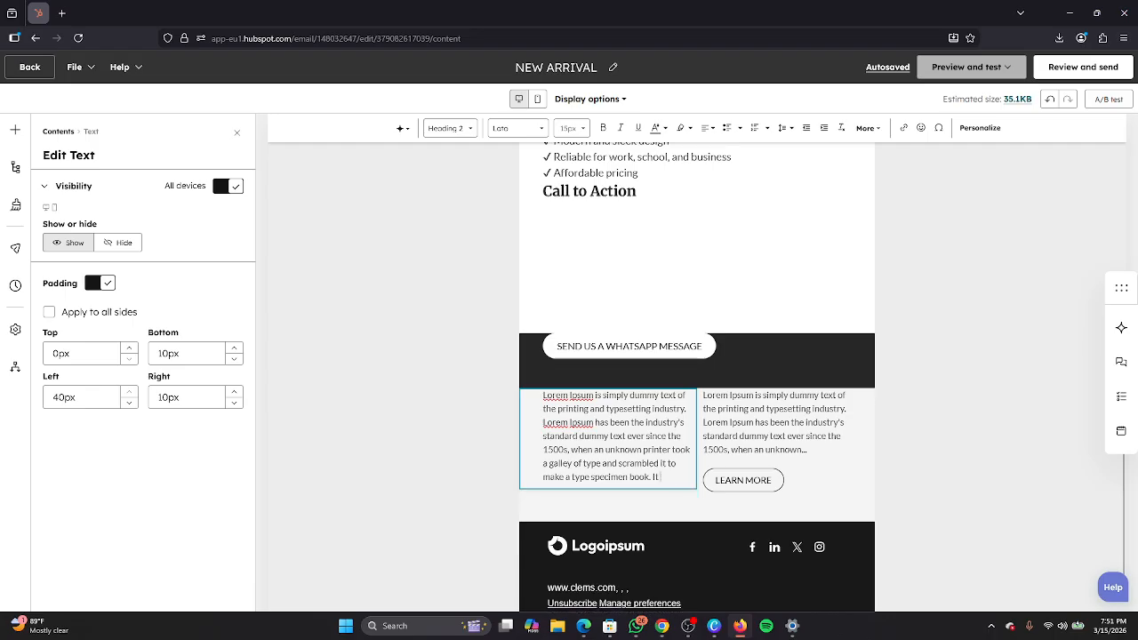
key("BackSpace")
key("BackSpace")
key("BackSpace")
key("BackSpace")
key("BackSpace")
key("BackSpace")
key("BackSpace")
key("BackSpace")
key("BackSpace")
key("BackSpace")
key("BackSpace")
key("BackSpace")
key("BackSpace")
key("BackSpace")
key("BackSpace")
key("BackSpace")
key("BackSpace")
key("BackSpace")
key("BackSpace")
key("BackSpace")
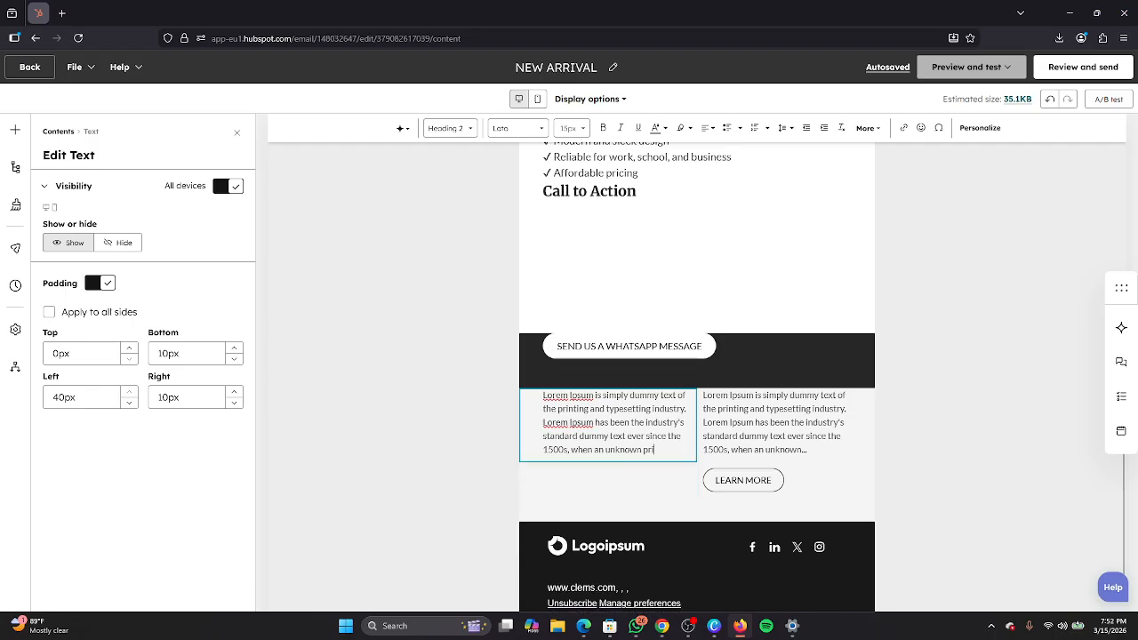
key("BackSpace")
key("BackSpace")
key("BackSpace")
key("BackSpace")
key("BackSpace")
key("BackSpace")
key("BackSpace")
key("BackSpace")
key("BackSpace")
key("BackSpace")
key("BackSpace")
key("BackSpace")
key("BackSpace")
key("BackSpace")
key("BackSpace")
key("BackSpace")
key("BackSpace")
key("BackSpace")
key("BackSpace")
key("BackSpace")
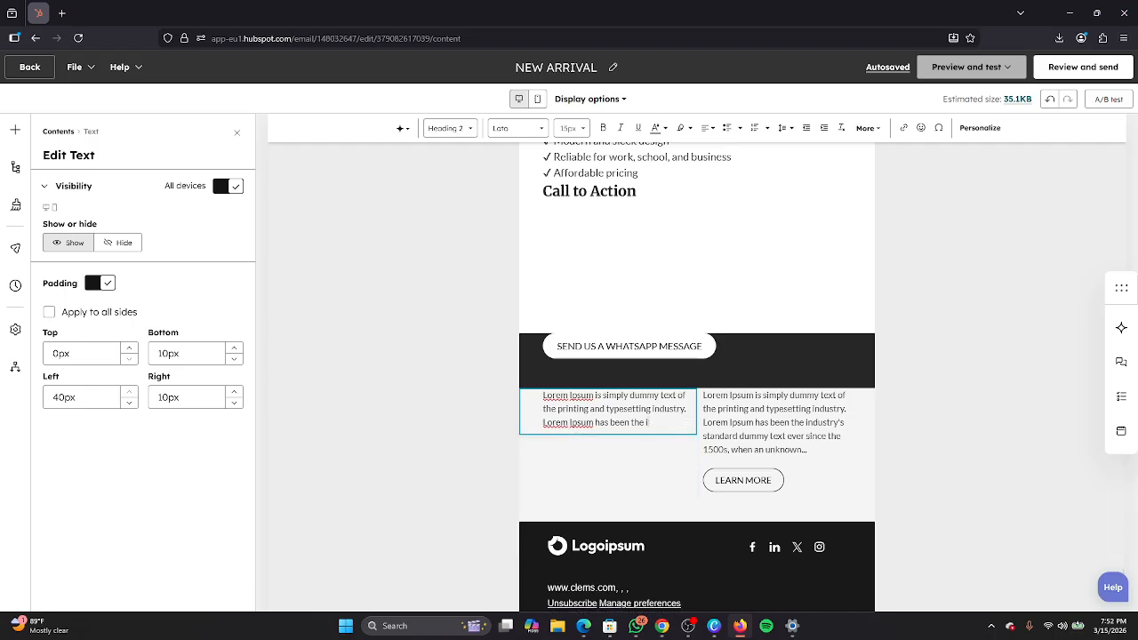
key("BackSpace")
key("BackSpace")
key("BackSpace")
key("BackSpace")
key("BackSpace")
key("BackSpace")
key("BackSpace")
key("BackSpace")
key("BackSpace")
key("BackSpace")
key("BackSpace")
key("BackSpace")
key("BackSpace")
key("BackSpace")
key("BackSpace")
key("BackSpace")
key("BackSpace")
key("BackSpace")
key("BackSpace")
key("BackSpace")
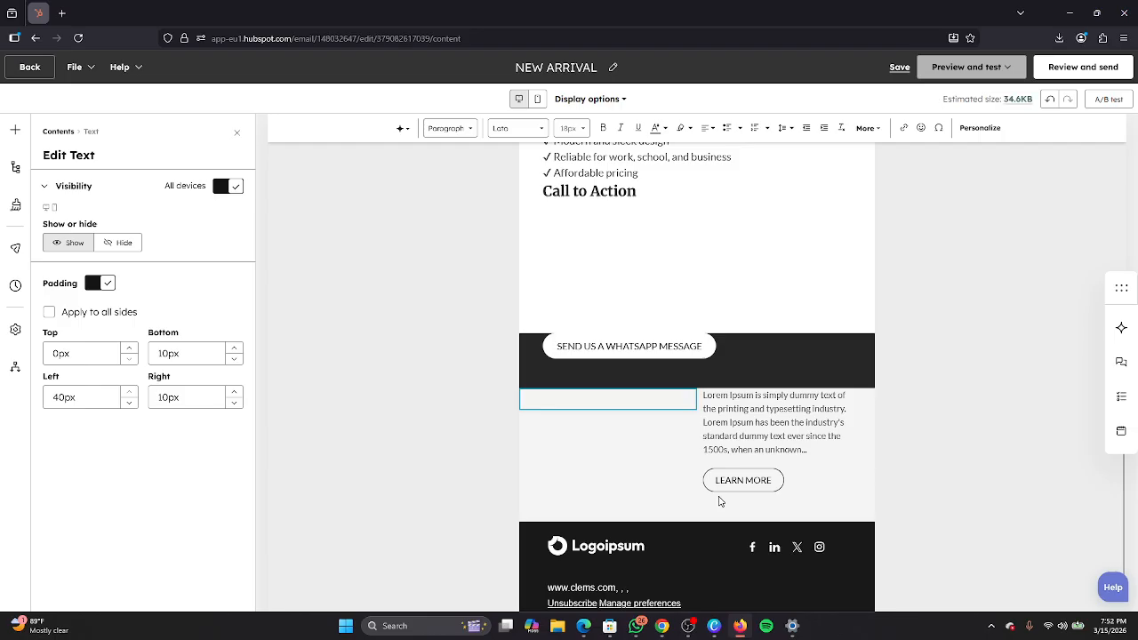
Enter "REVIEWS FROM CUSTOMERS" as the heading line of the emptied left-column text module
type("REVIEW")
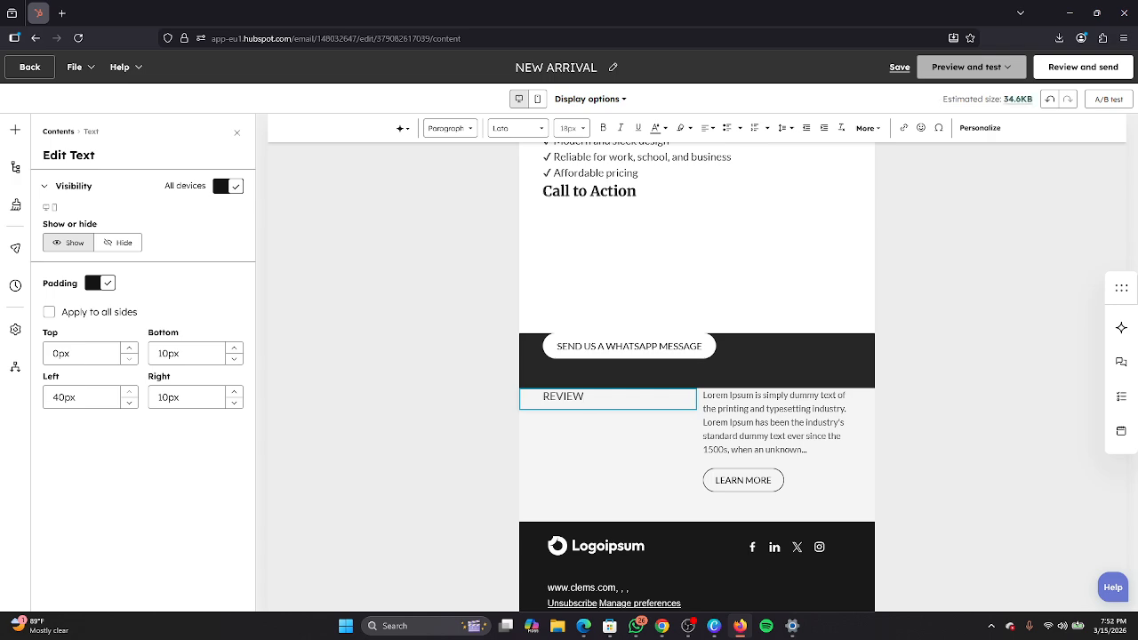
type("S FROM CUST")
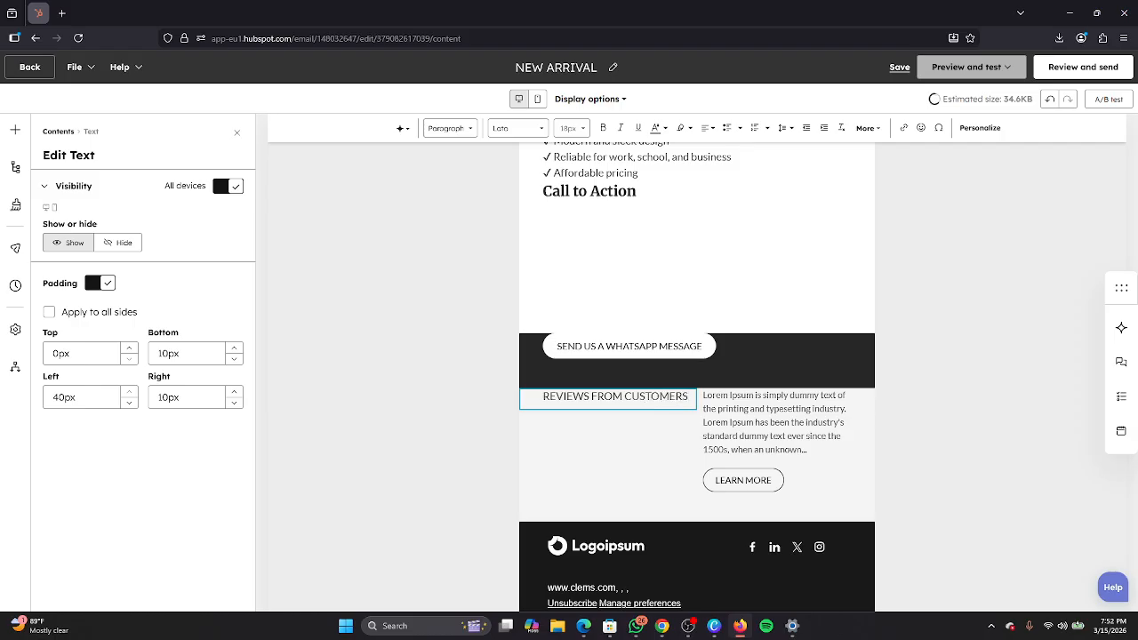
type("OMERS")
Add the review "i so much love the laptop i got from your company last year. am still enjoying it. i will order one for my daughter soon"
key("Return")
type("i so mu")
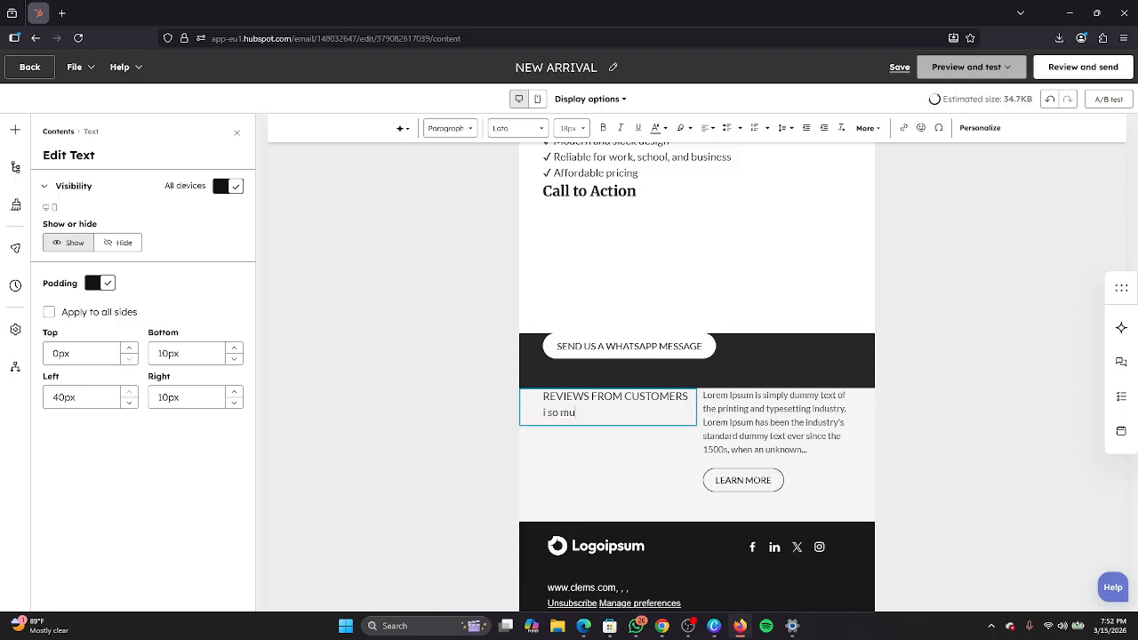
type("ch love the laptoip i got from ypu")
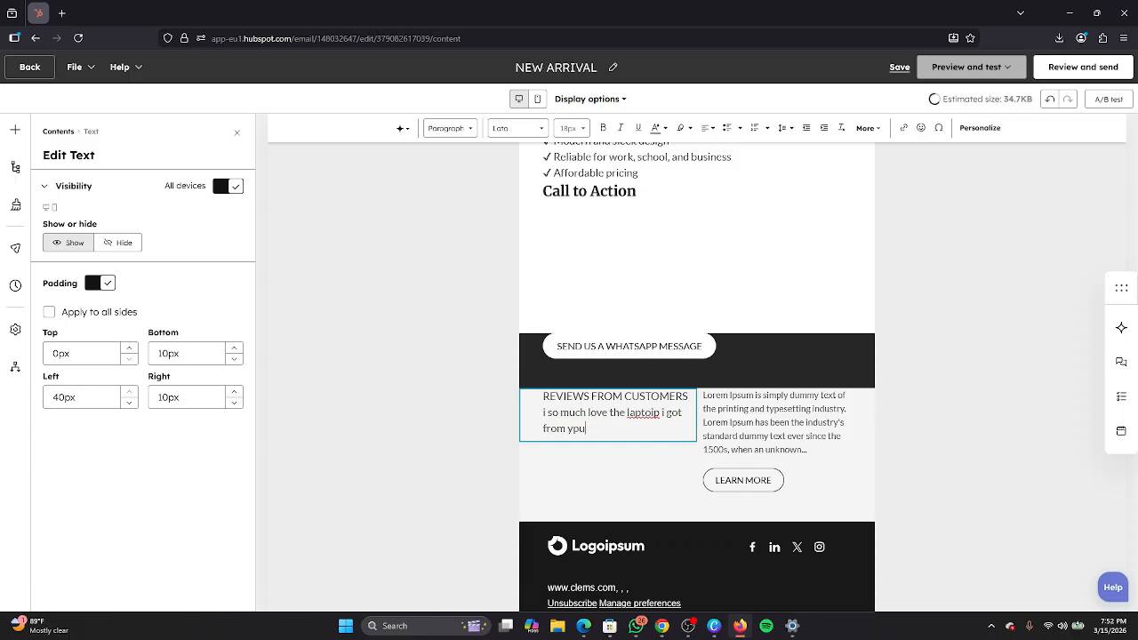
key("BackSpace")
key("BackSpace")
key("BackSpace")
key("BackSpace")
key("BackSpace")
key("BackSpace")
key("BackSpace")
key("BackSpace")
key("BackSpace")
key("BackSpace")
key("BackSpace")
key("BackSpace")
key("BackSpace")
key("BackSpace")
key("BackSpace")
key("BackSpace")
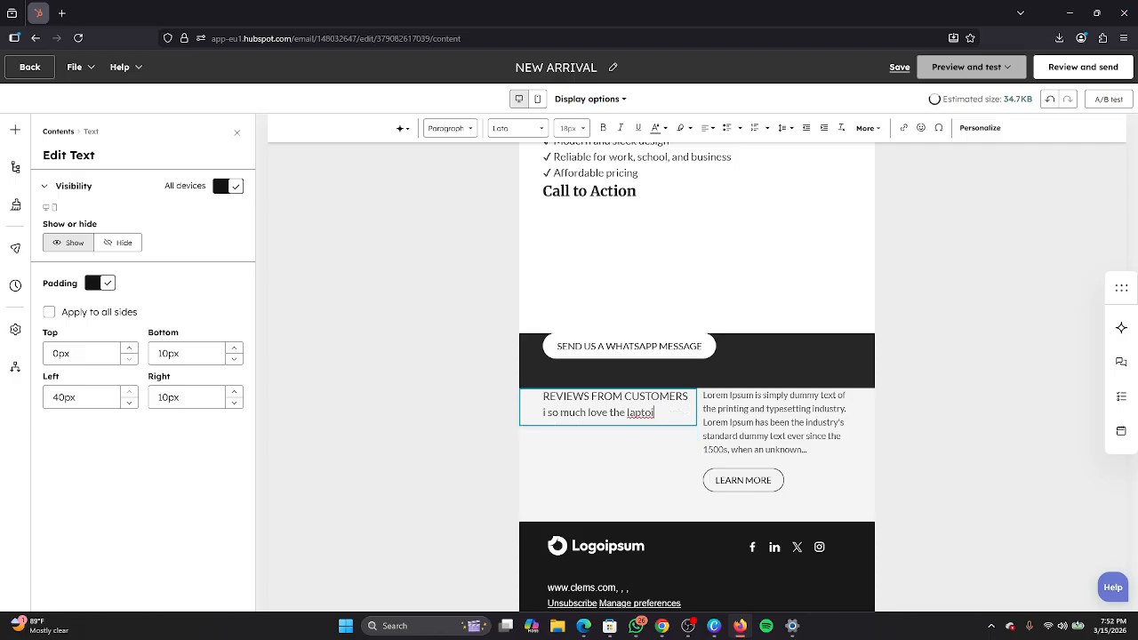
type("p i got from your c")
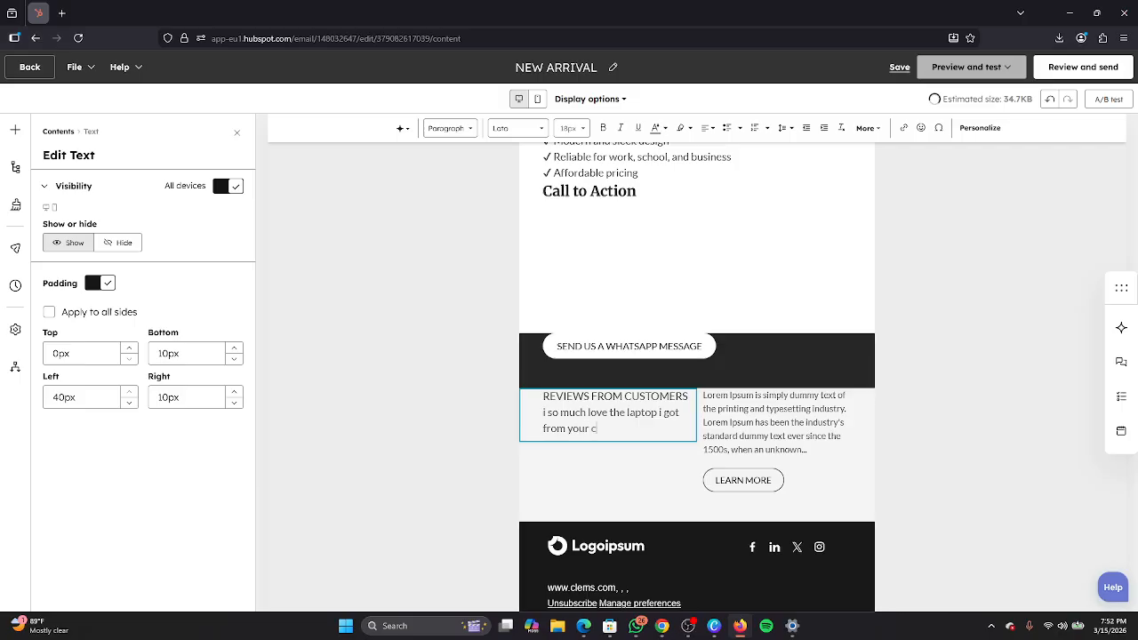
type("ompany last year. am st")
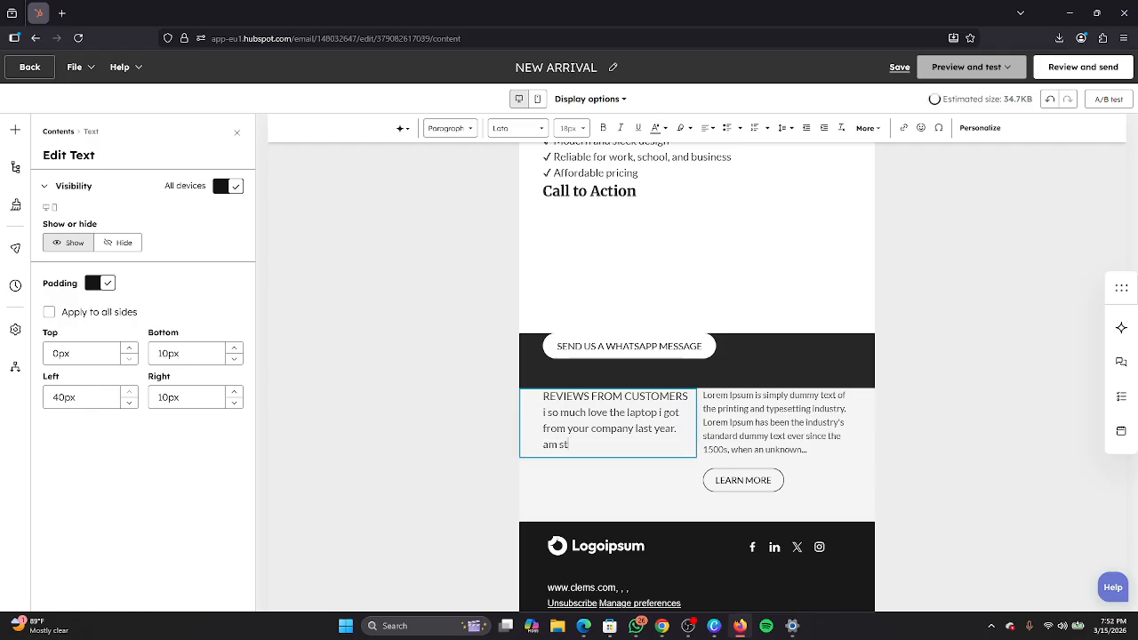
type("ill enjoying it. i will order one for")
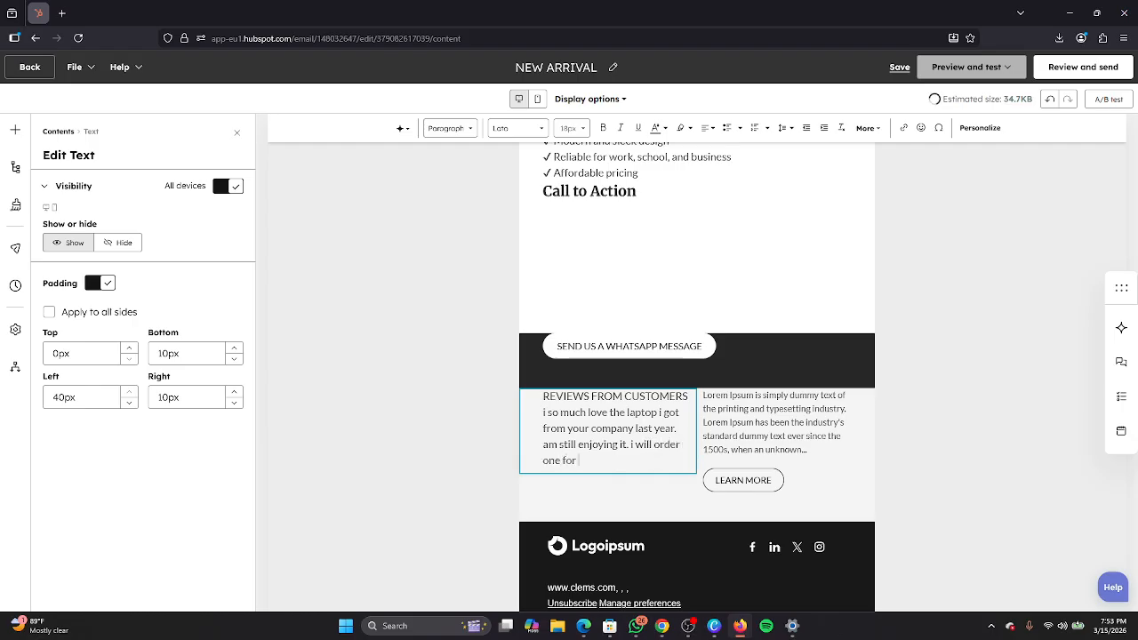
type(" my d")
type("aughter by")
key("BackSpace")
key("BackSpace")
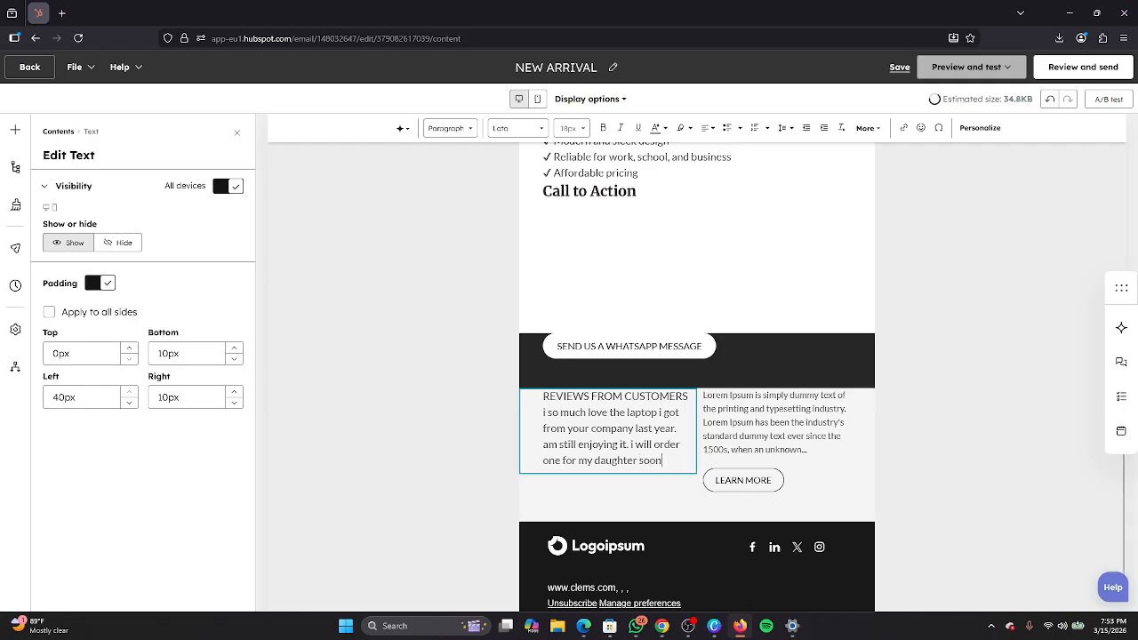
Delete the lorem ipsum text module above the LEARN MORE button in the right column
left_click(802, 421)
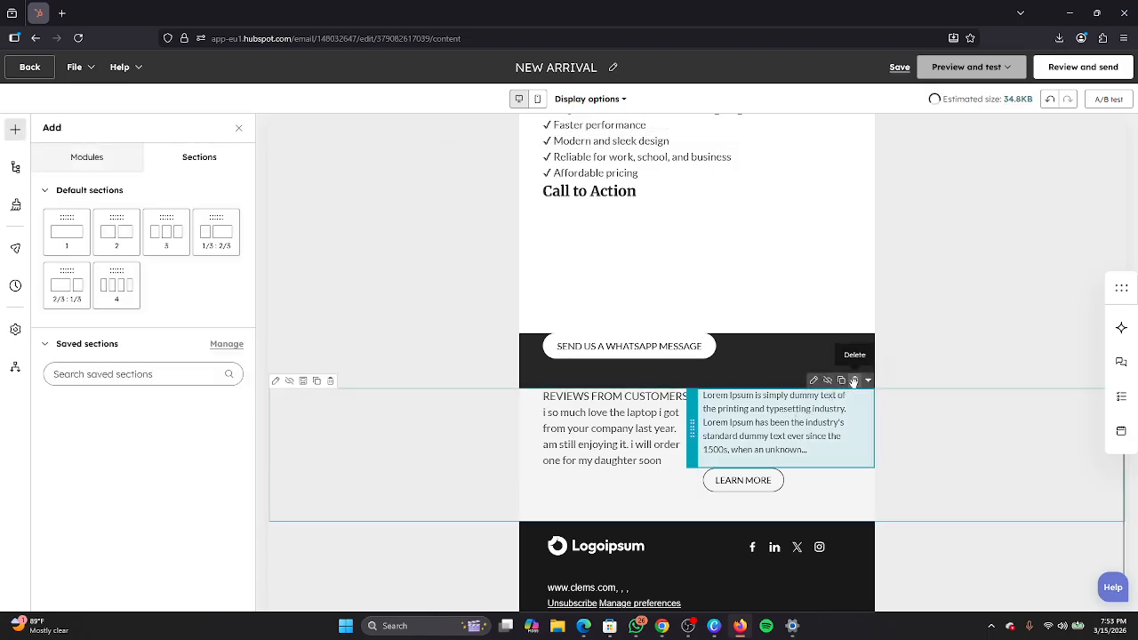
left_click(854, 381)
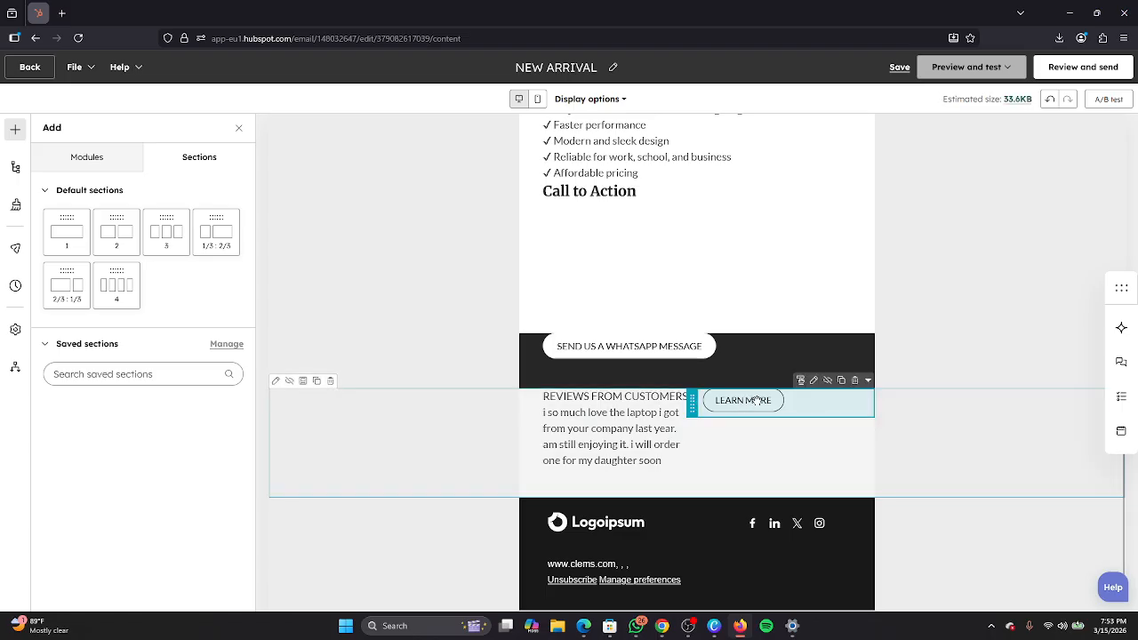
Change the LEARN MORE button's text to "REVIEWS" and leave the button's settings
left_click(801, 381)
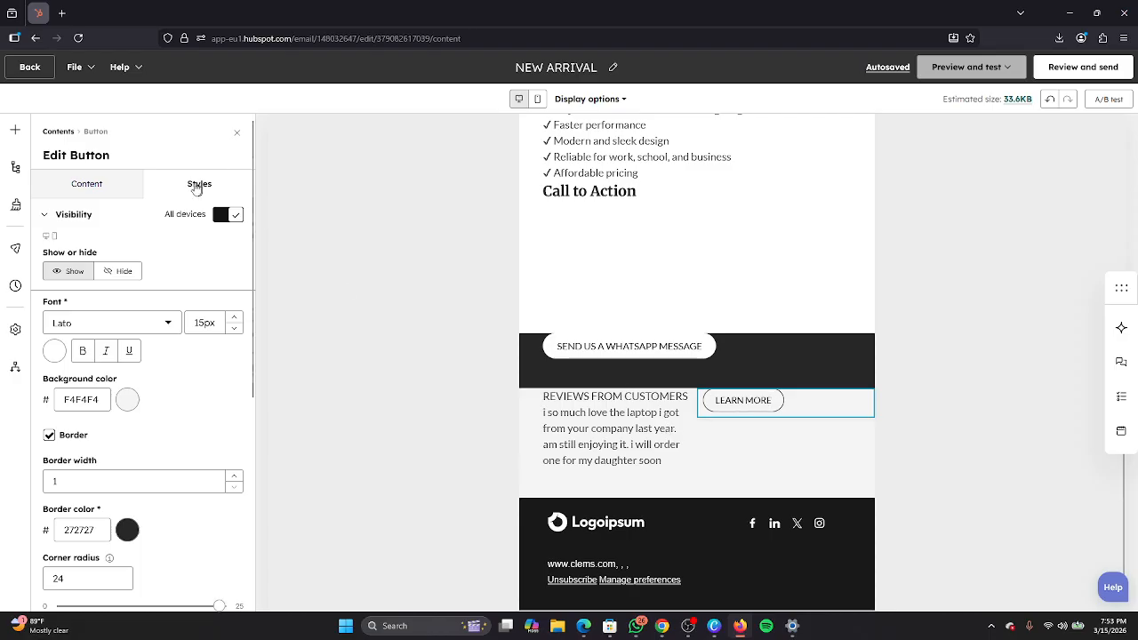
left_click(96, 187)
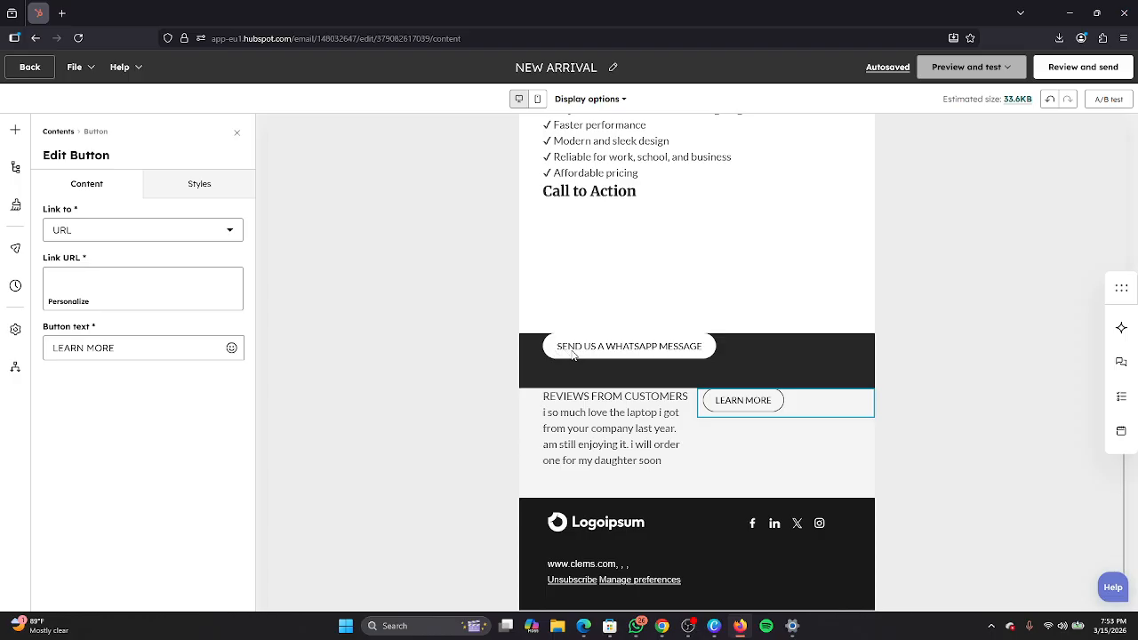
left_click(230, 352)
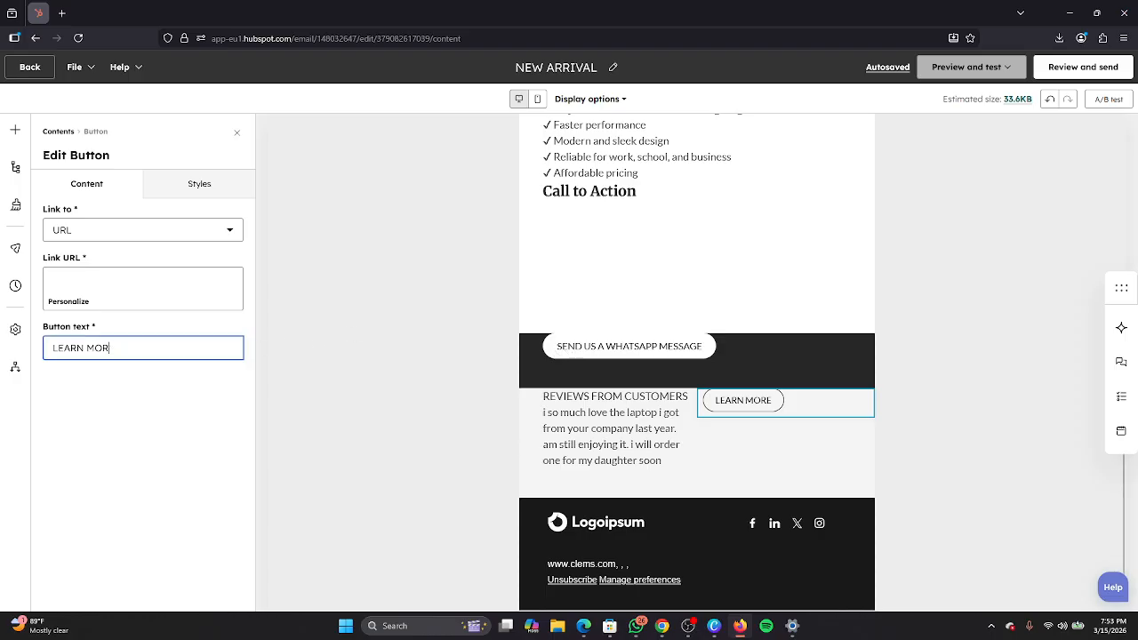
key("BackSpace")
key("BackSpace")
key("BackSpace")
key("BackSpace")
key("BackSpace")
key("BackSpace")
key("BackSpace")
key("BackSpace")
key("BackSpace")
type("r")
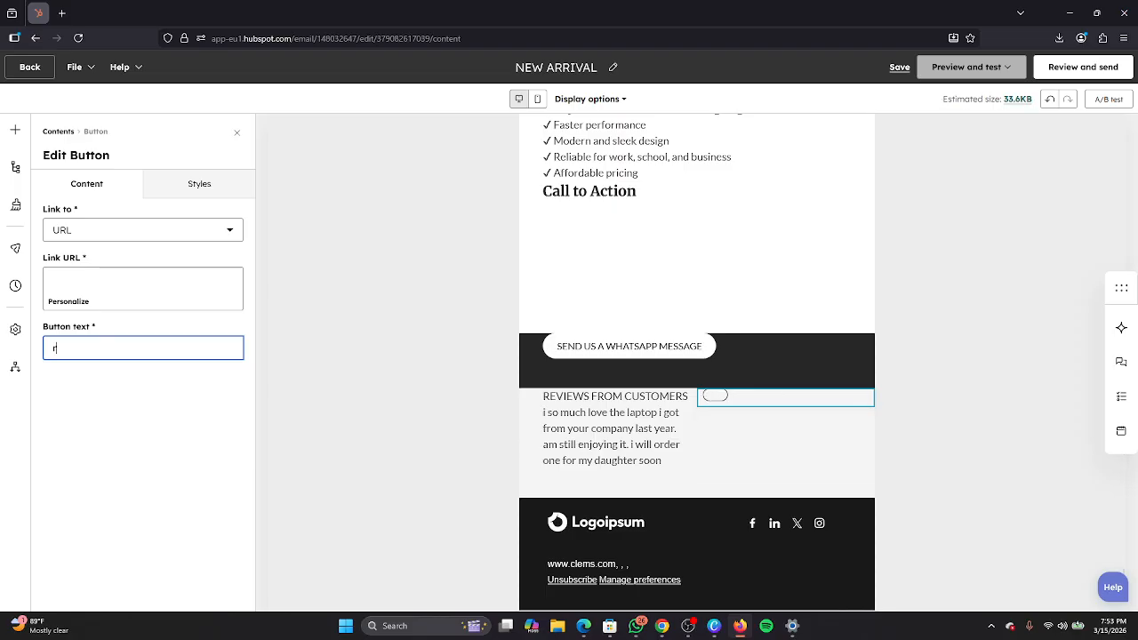
type("e")
key("BackSpace")
key("BackSpace")
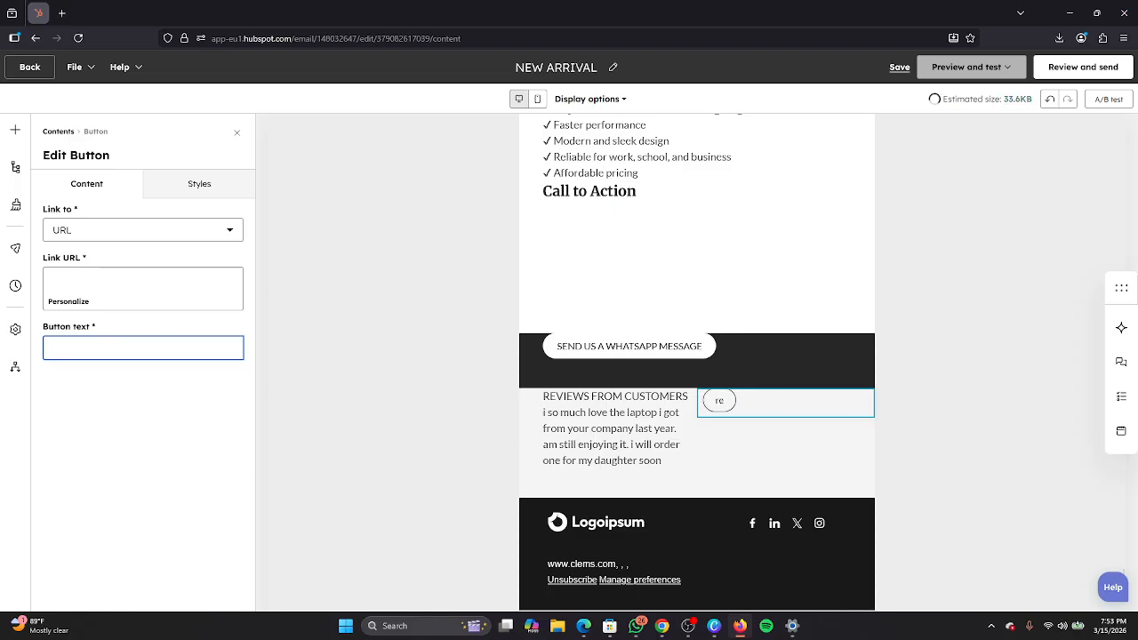
type("REVIEWS")
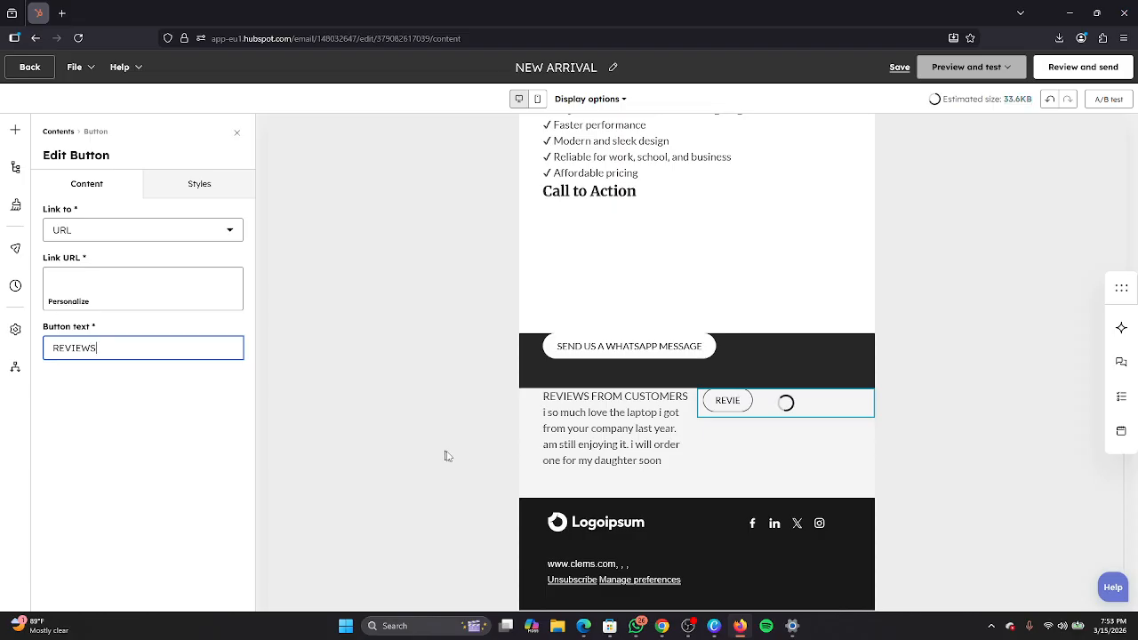
left_click(814, 453)
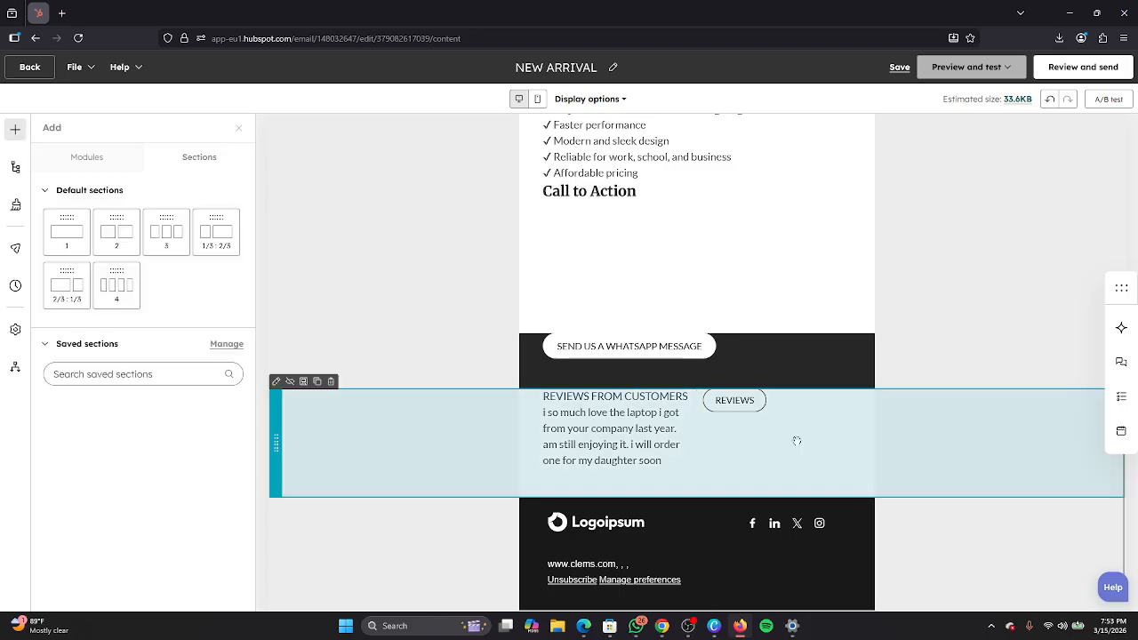
Move the customer review text module into the right column, directly beneath the REVIEWS button
left_click_drag(651, 409, 763, 436)
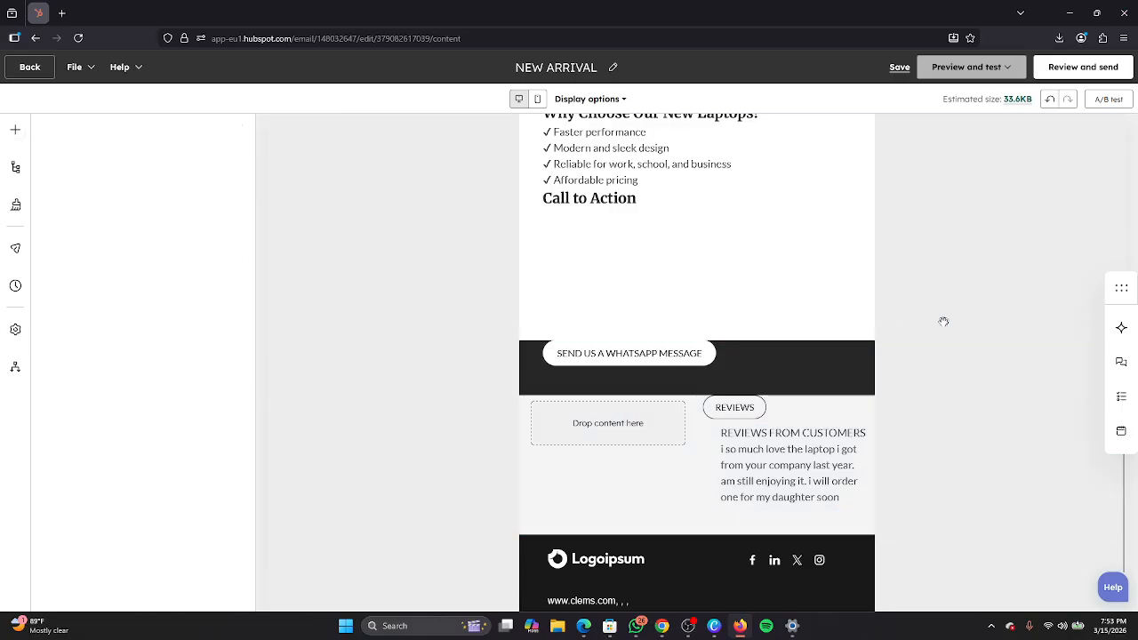
left_click(943, 320)
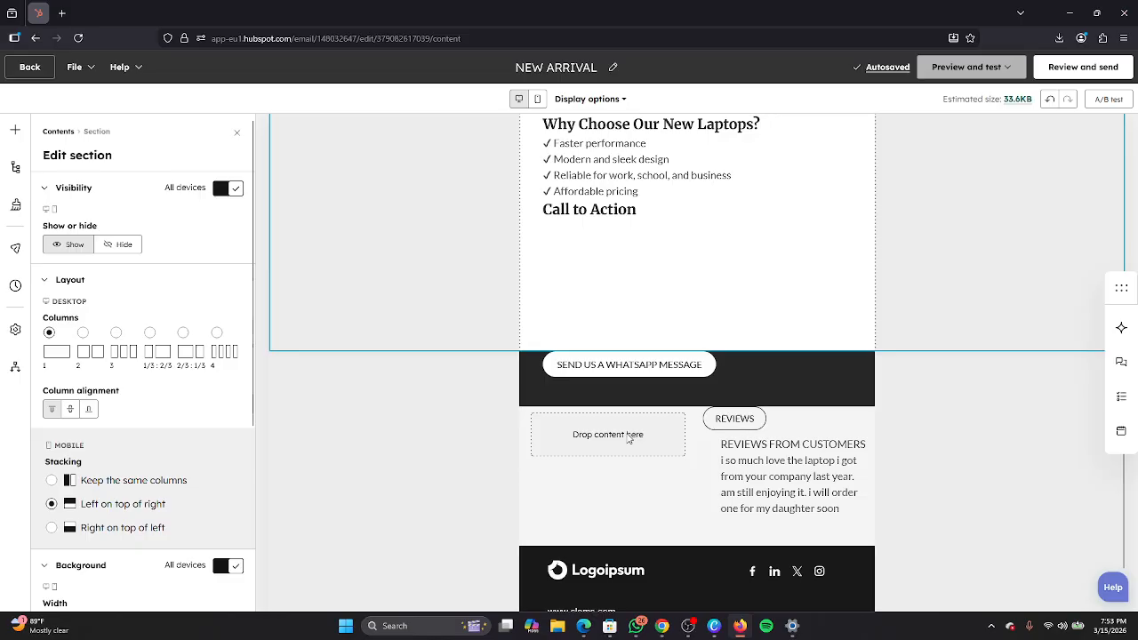
left_click(627, 437)
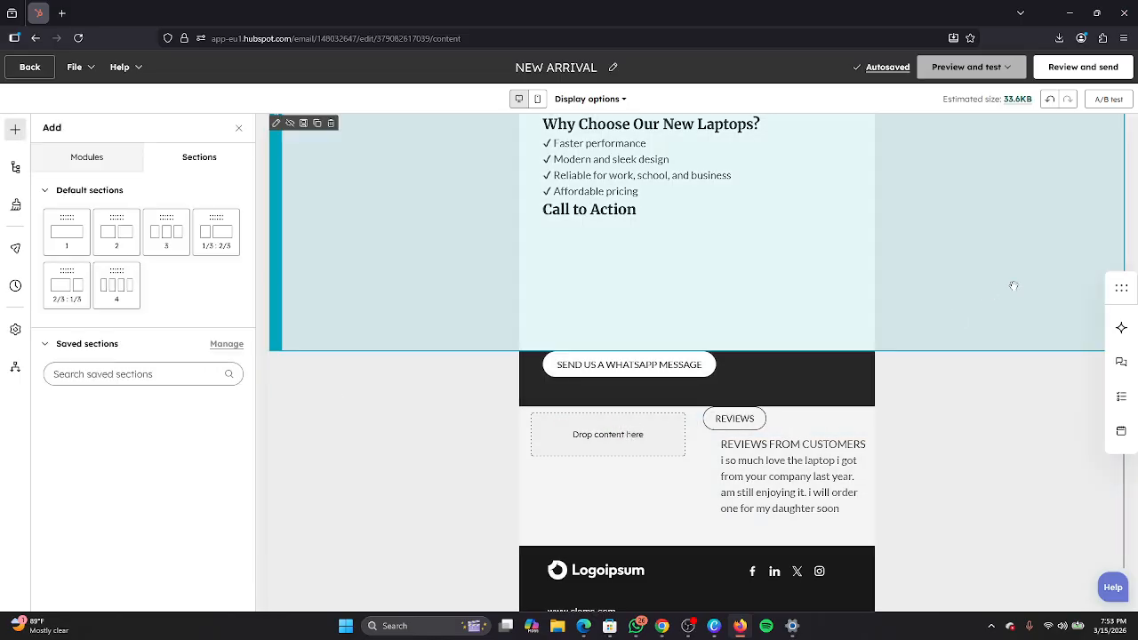
left_click(1011, 284)
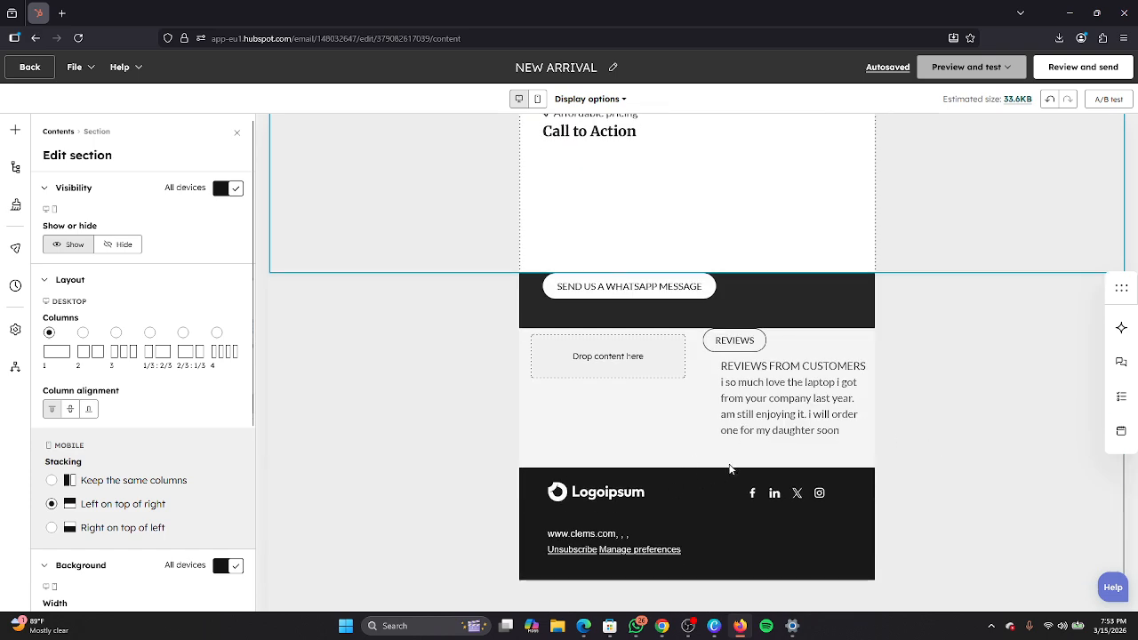
Open the footer's social icons module for editing and set its icon style to black circles
scroll(730, 468, "down", 1)
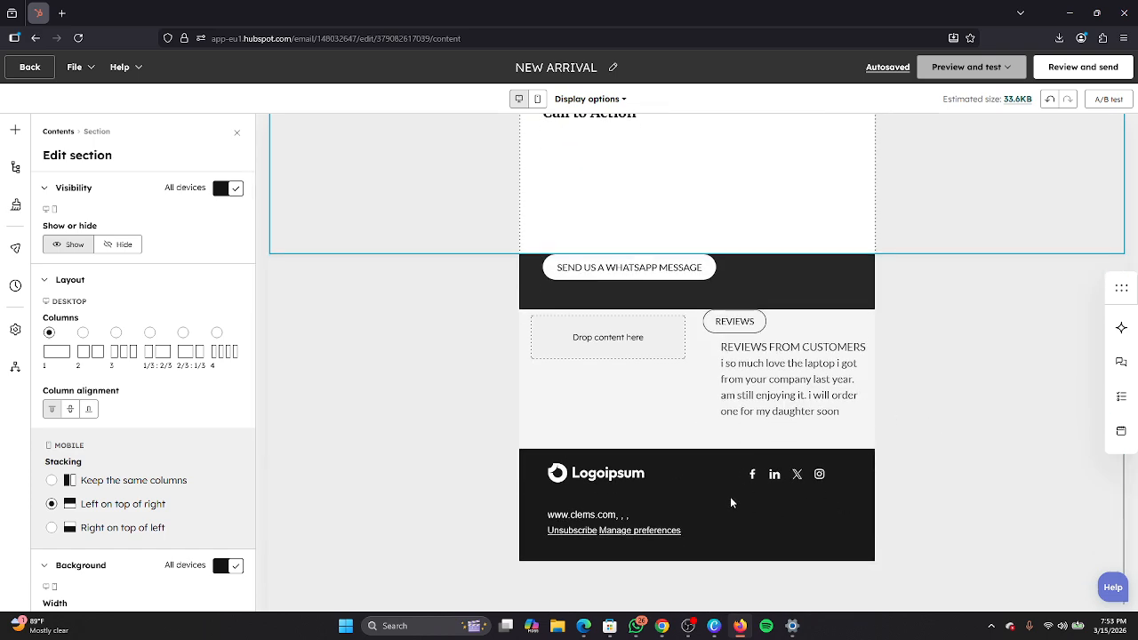
left_click(682, 474)
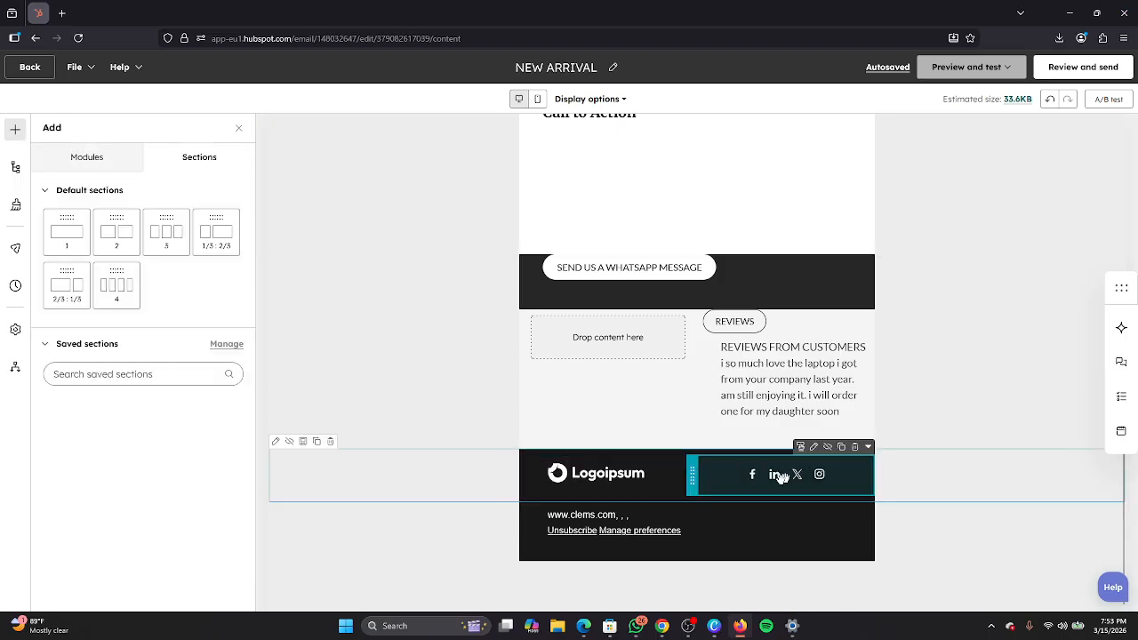
left_click(813, 446)
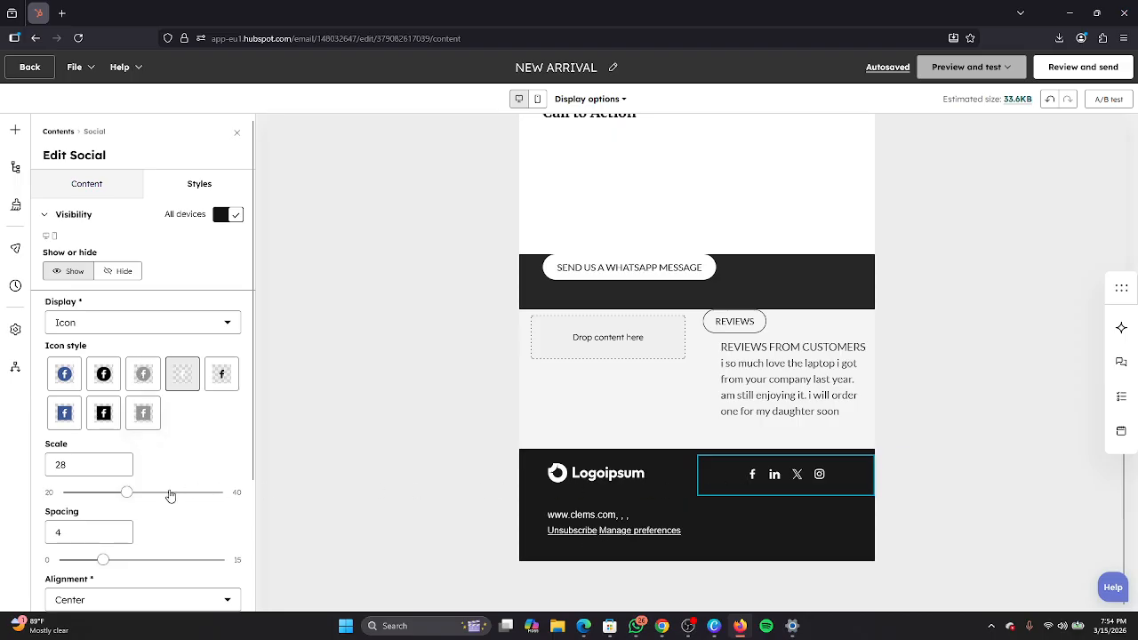
scroll(169, 494, "down", 3)
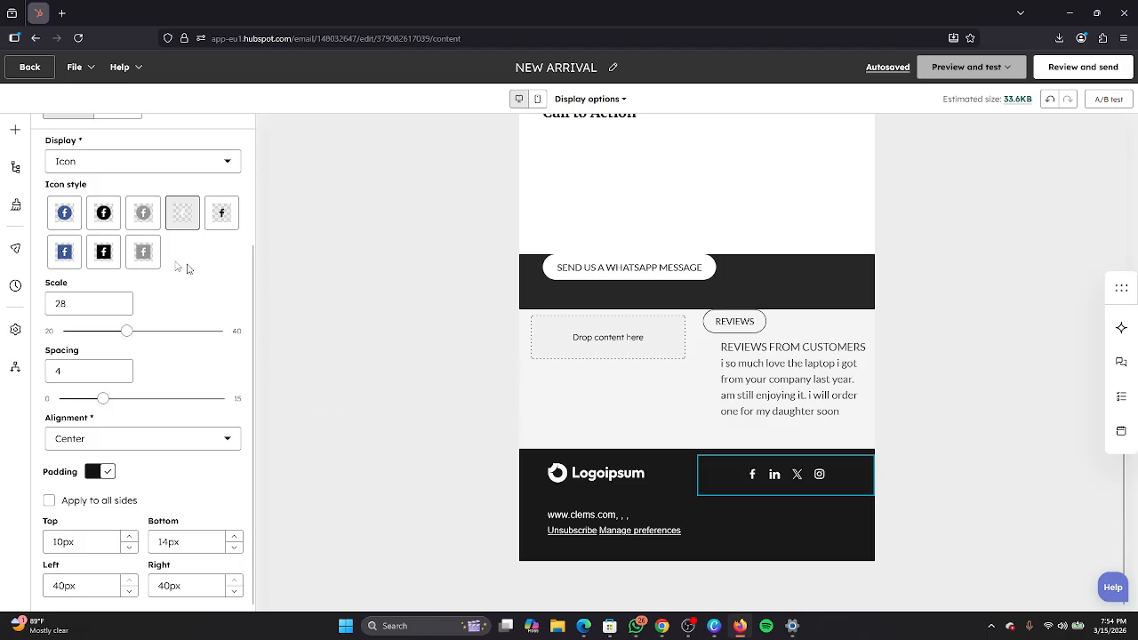
left_click(104, 220)
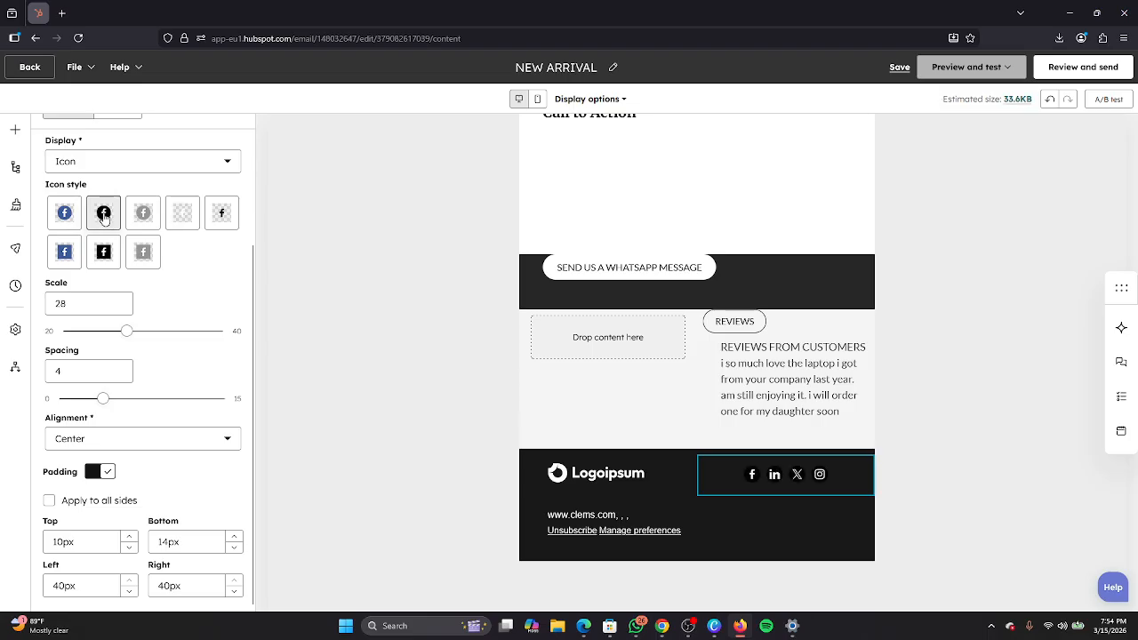
right_click(752, 474)
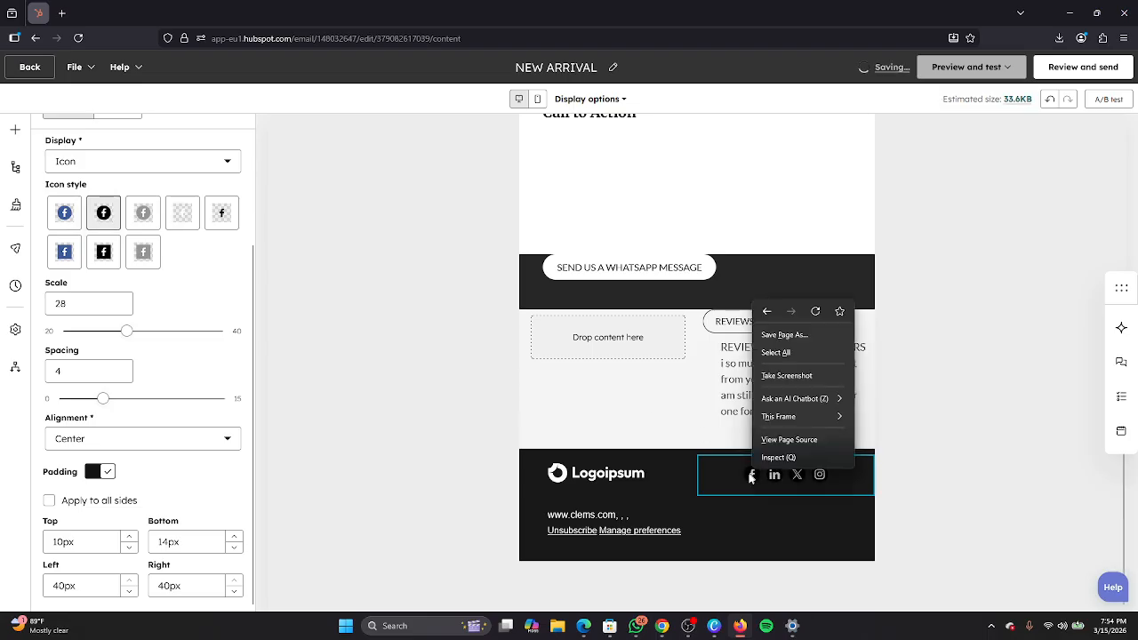
left_click(752, 476)
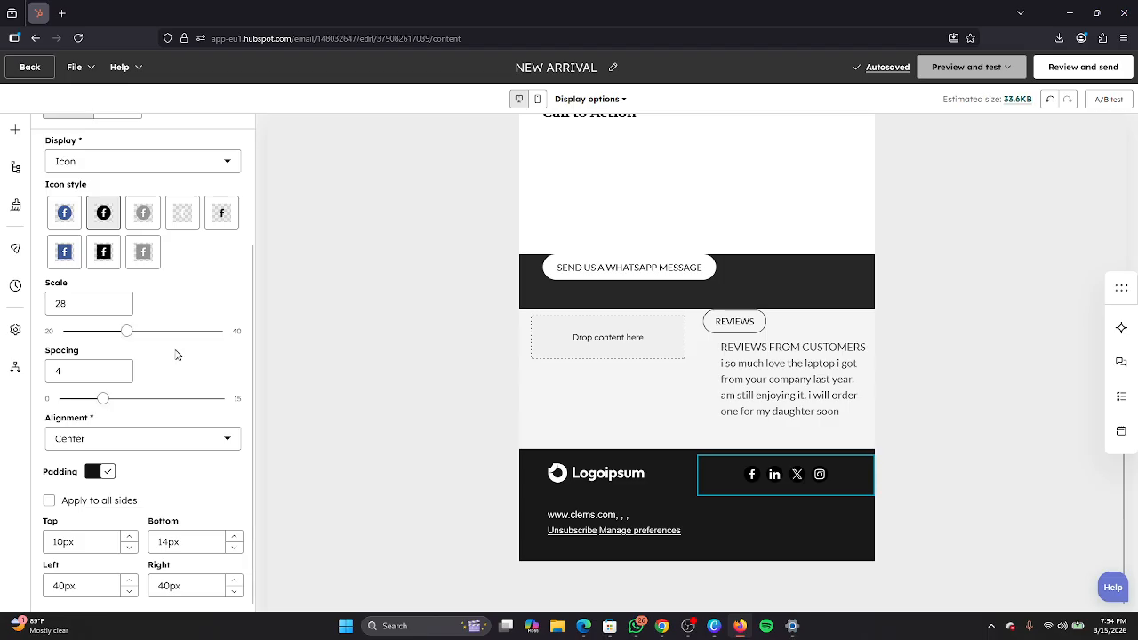
Change the social module's icon style to coloured squares, keeping the display as Icon
scroll(161, 359, "up", 2)
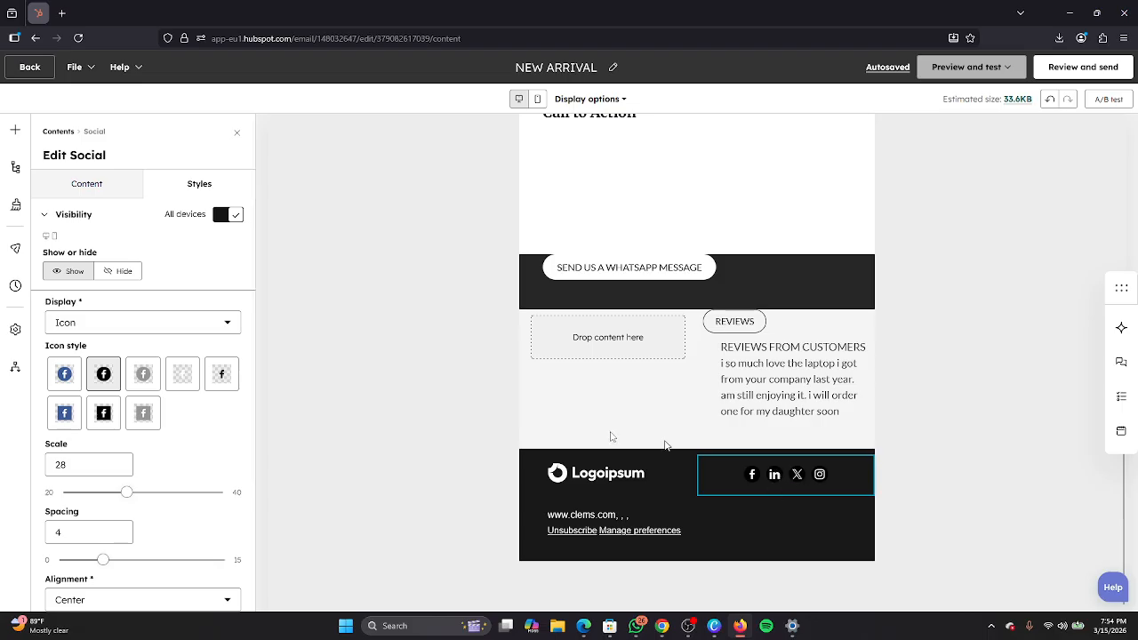
left_click(227, 325)
left_click(134, 366)
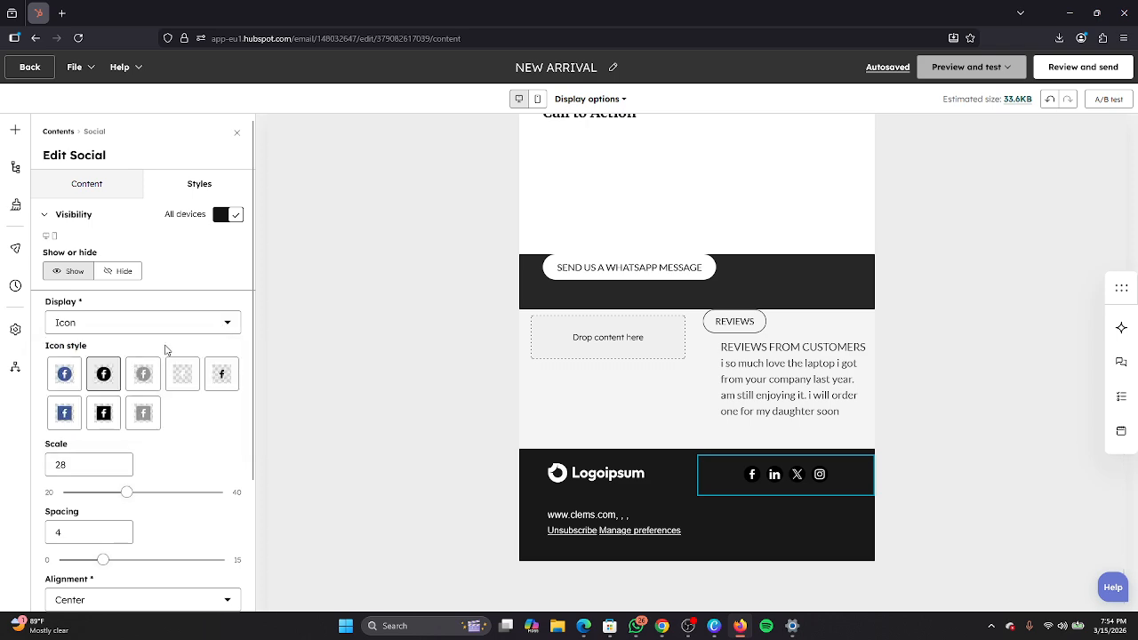
scroll(152, 401, "down", 4)
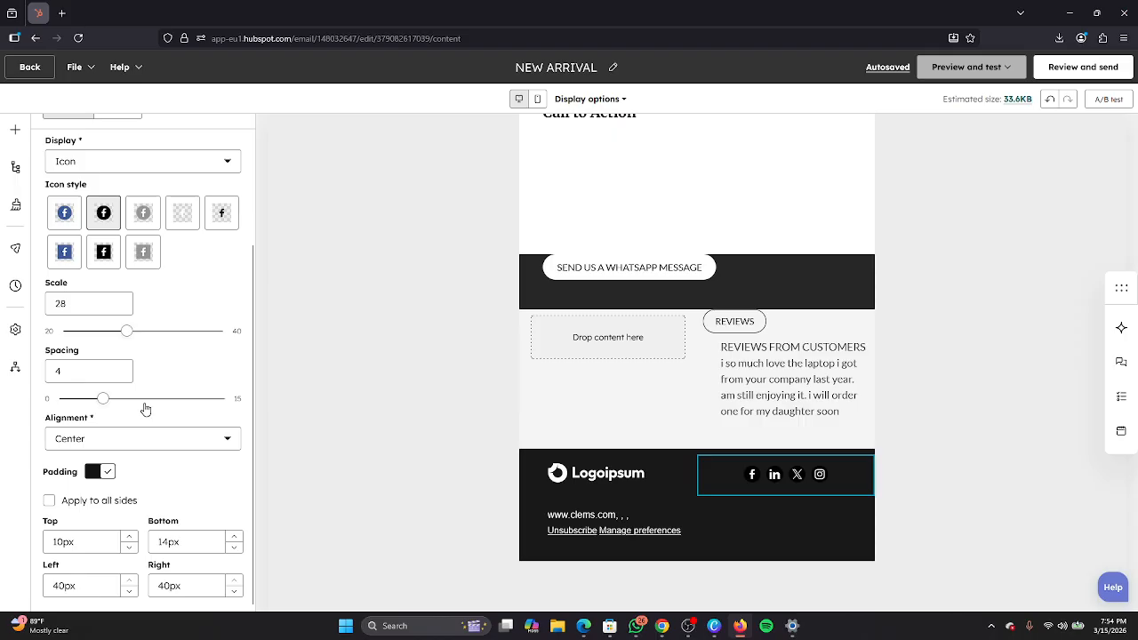
scroll(145, 409, "up", 4)
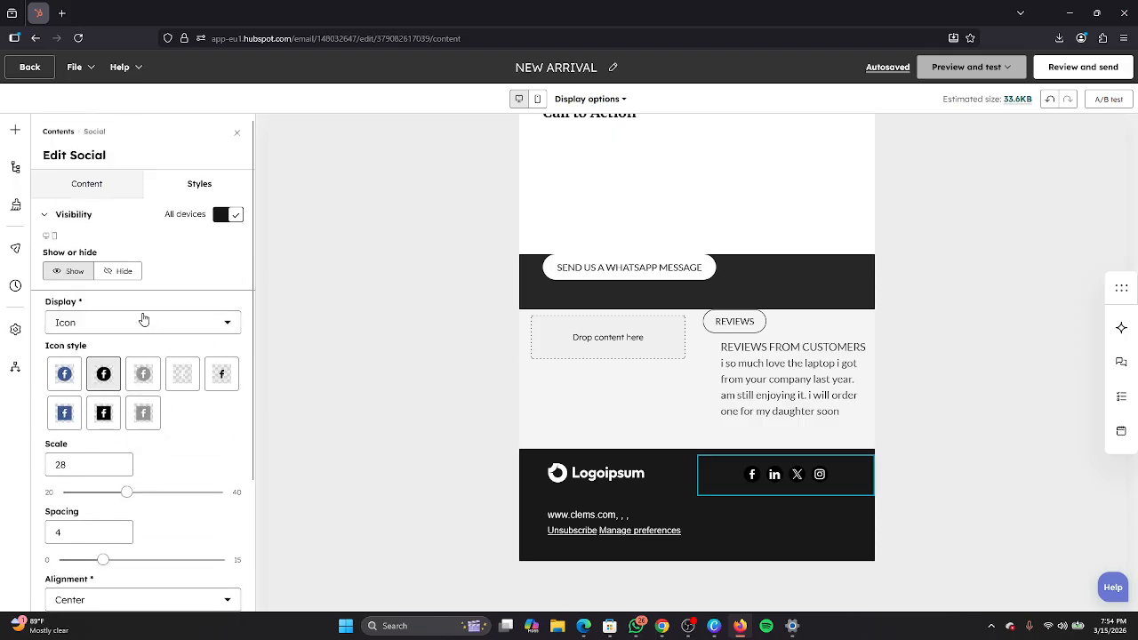
scroll(143, 320, "down", 4)
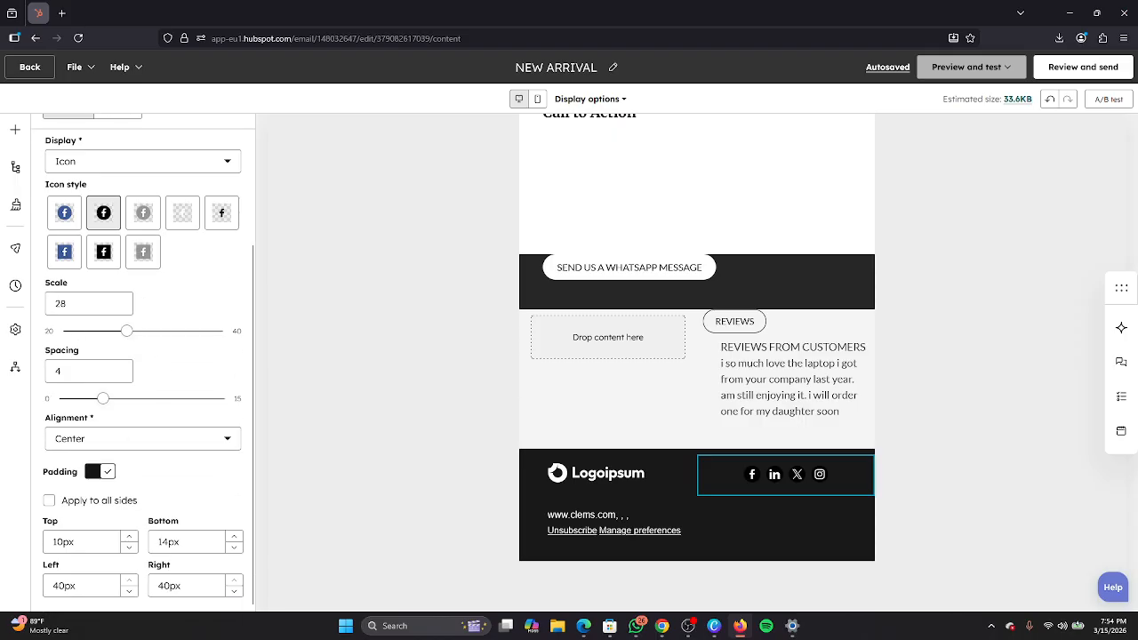
left_click(73, 249)
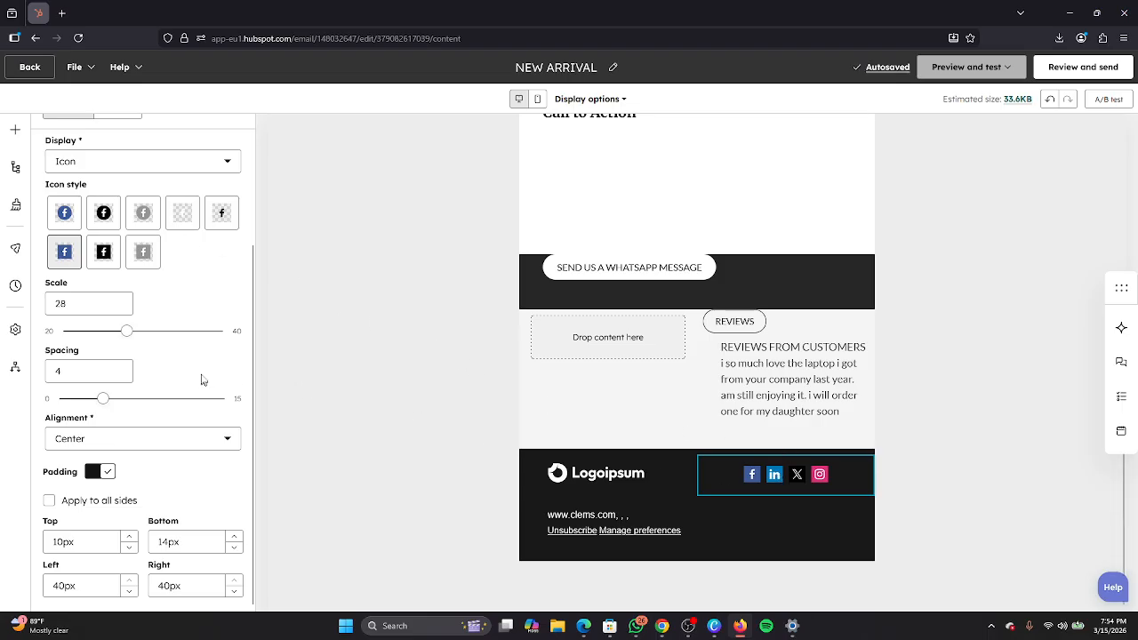
Delete Facebook, X and Instagram from the module's social networks, keeping LinkedIn
scroll(132, 167, "up", 3)
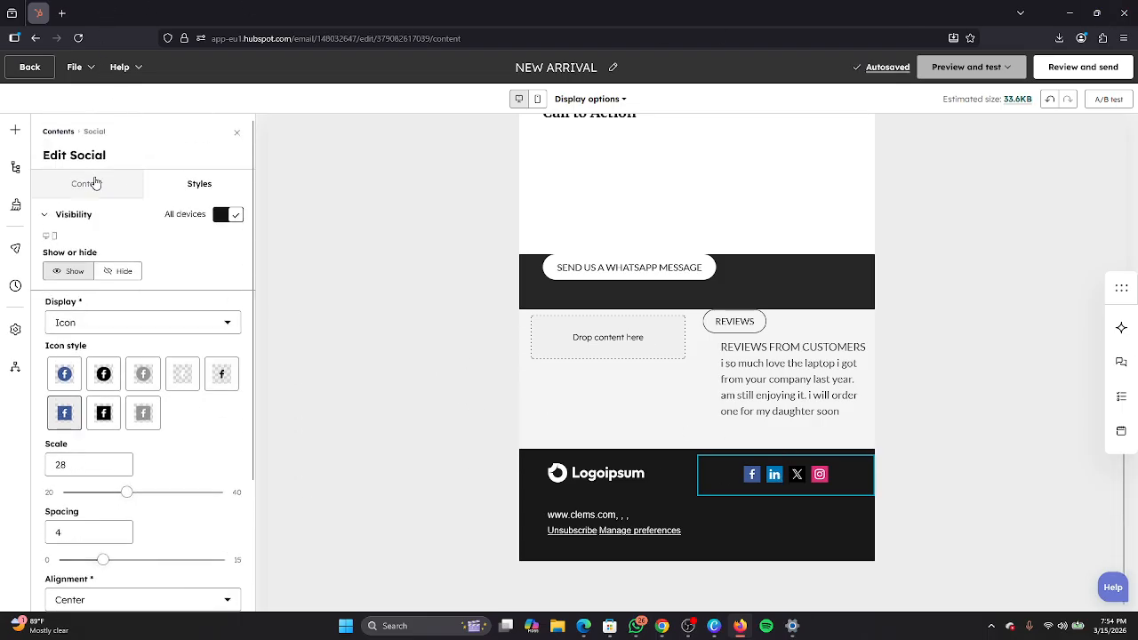
left_click(115, 188)
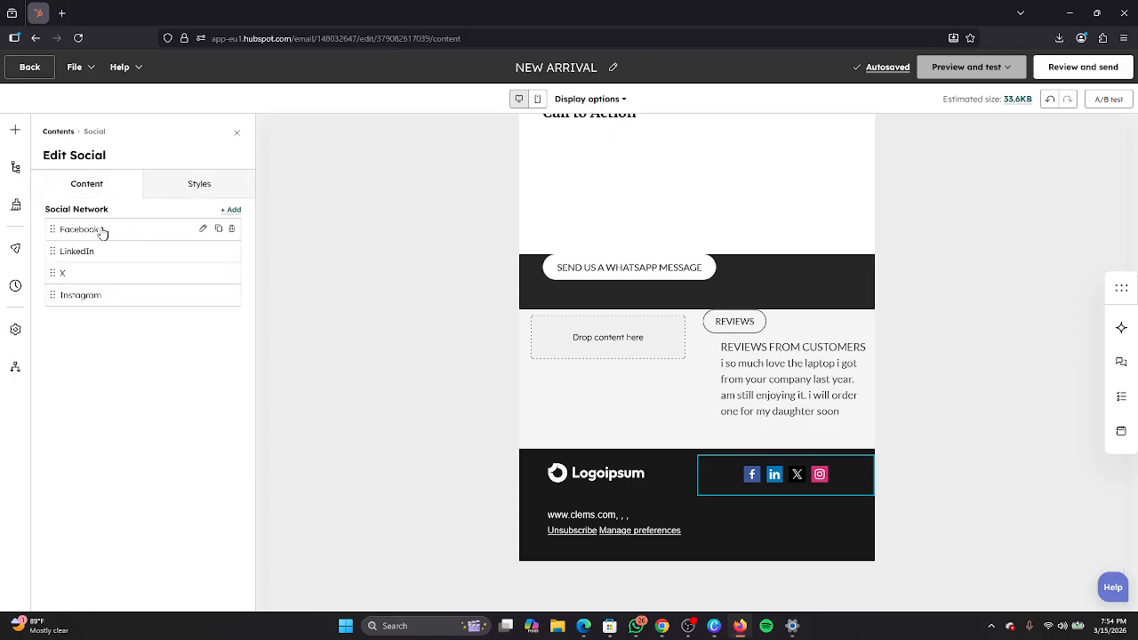
left_click(232, 229)
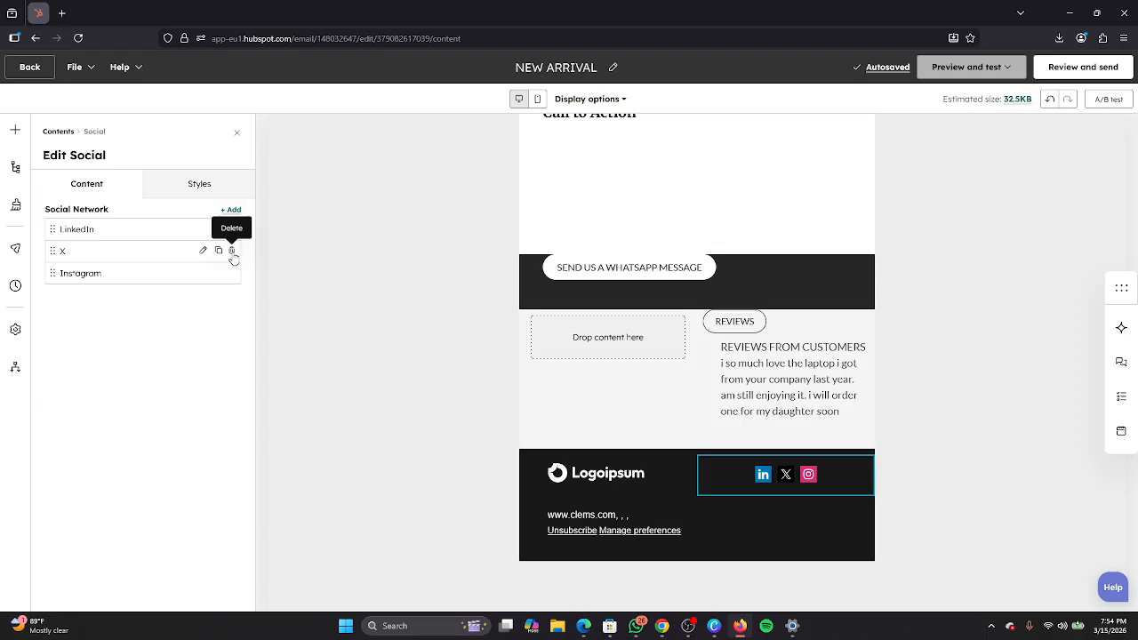
left_click(232, 251)
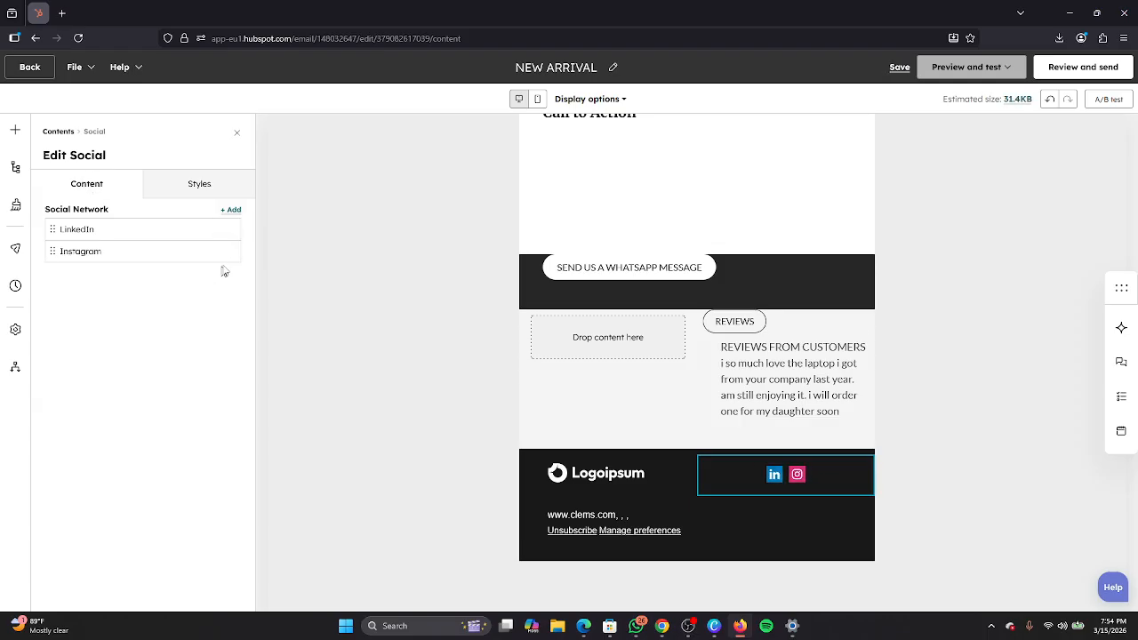
left_click(231, 252)
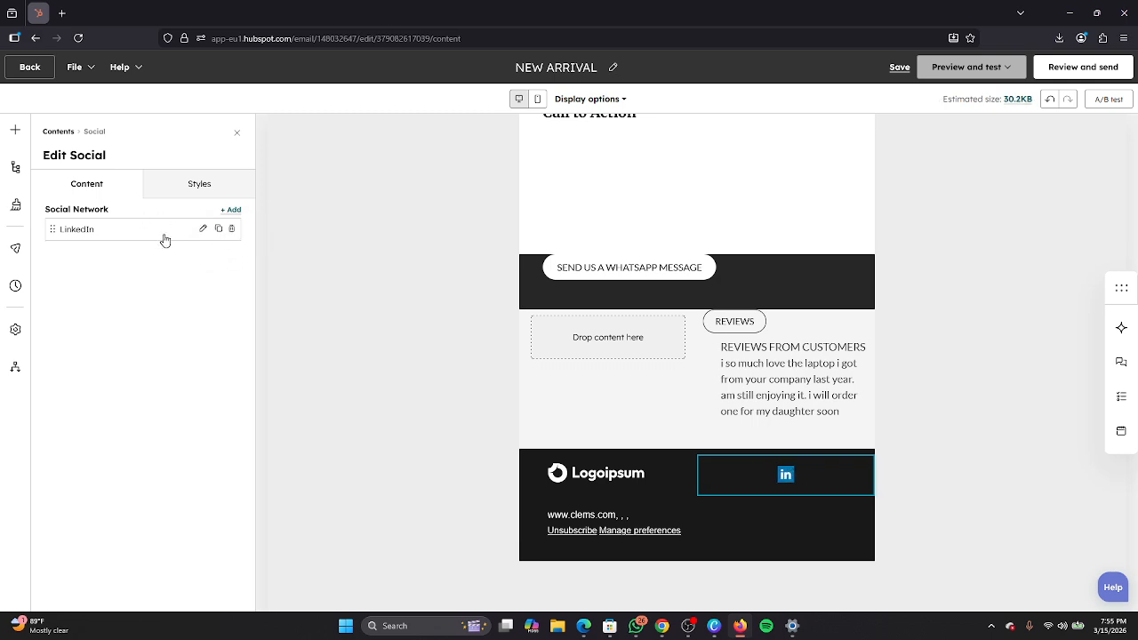
Open the LinkedIn network entry for editing, and switch to the LinkedIn app to open the account's own profile page
left_click(203, 229)
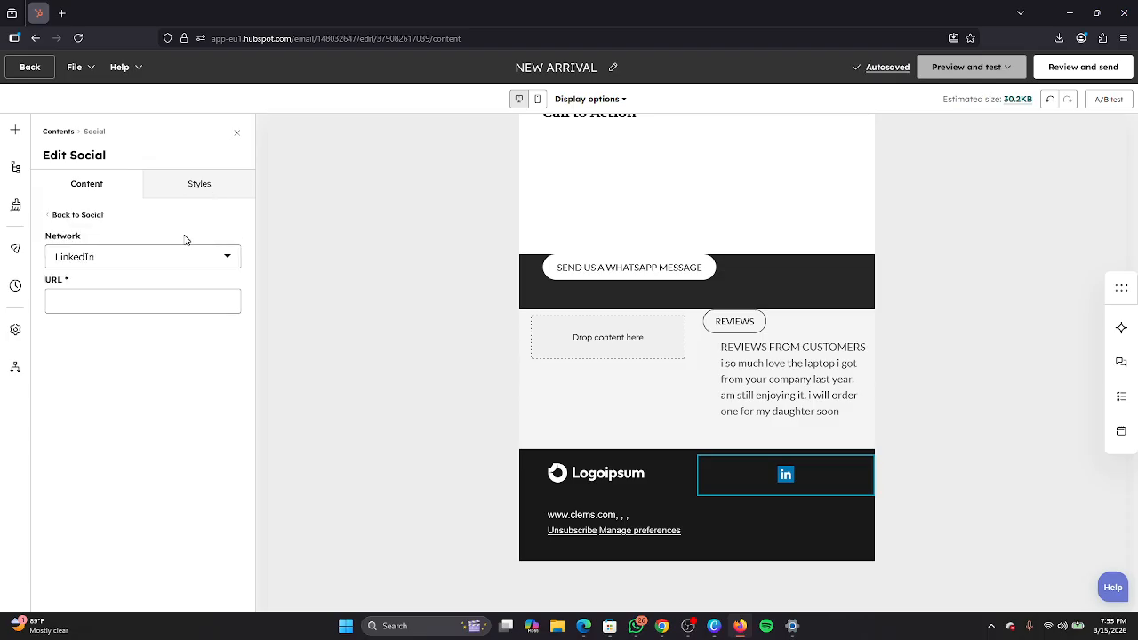
left_click(156, 304)
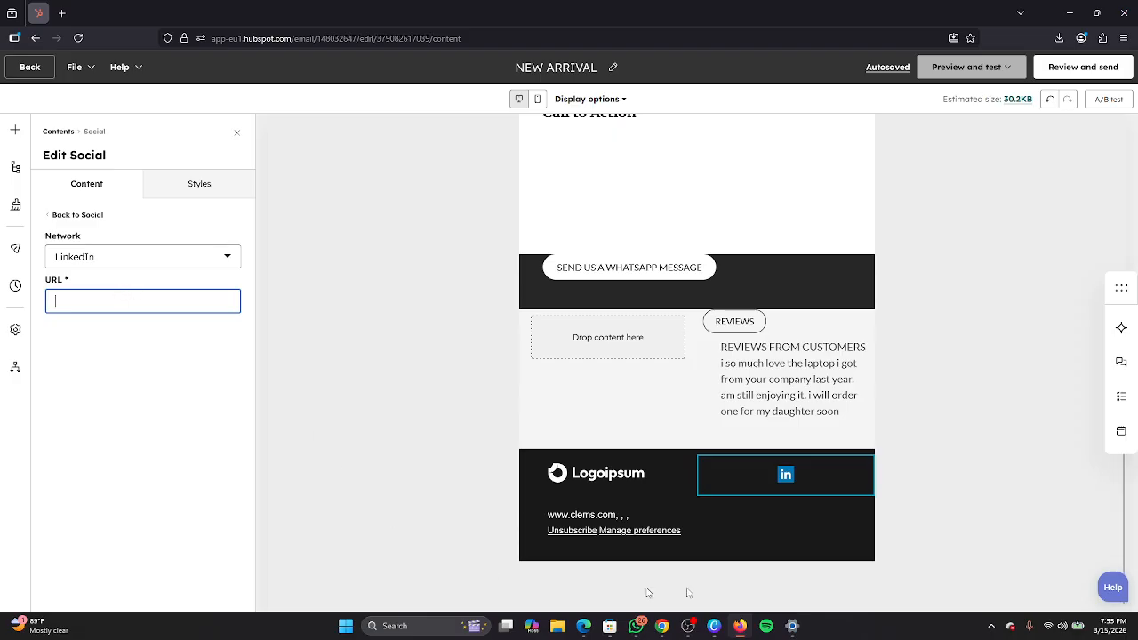
left_click(432, 627)
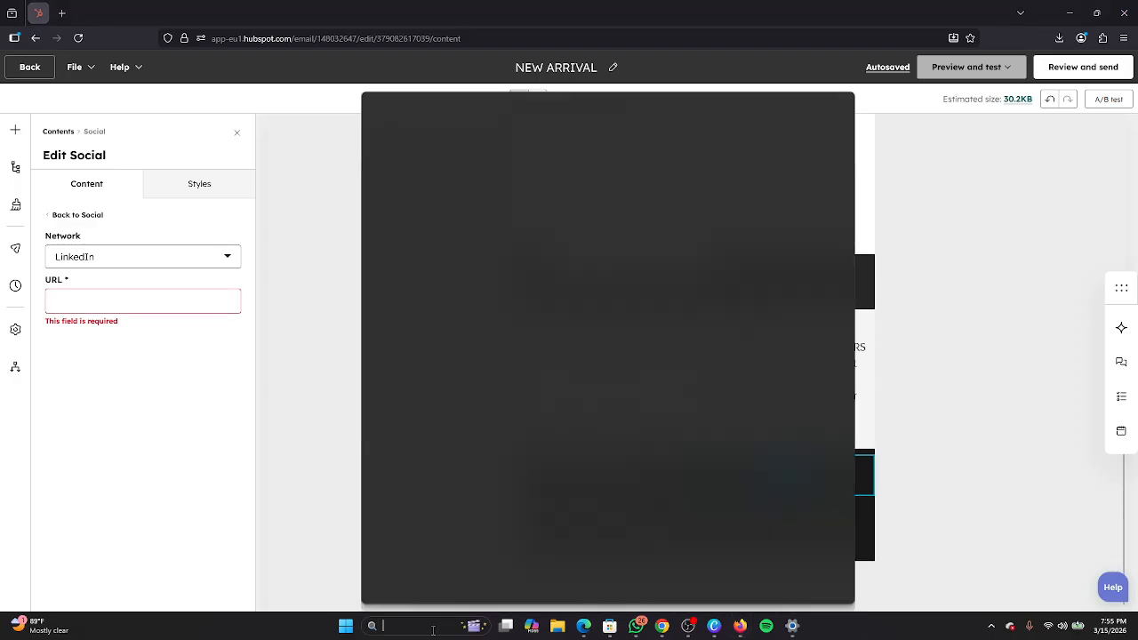
type("LINK")
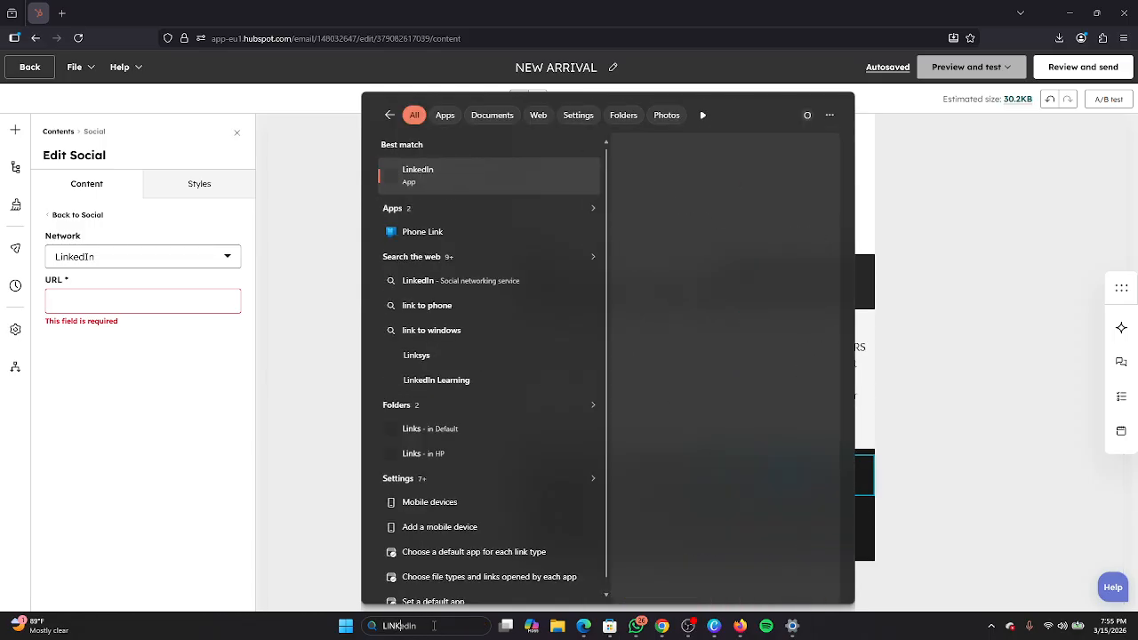
left_click(472, 181)
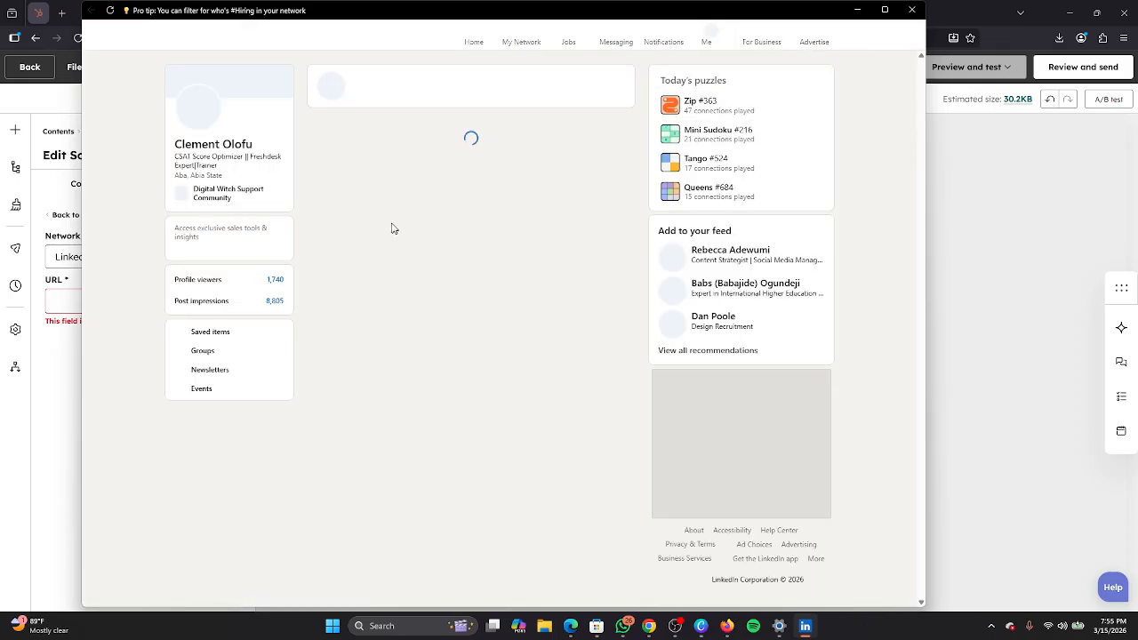
left_click(885, 9)
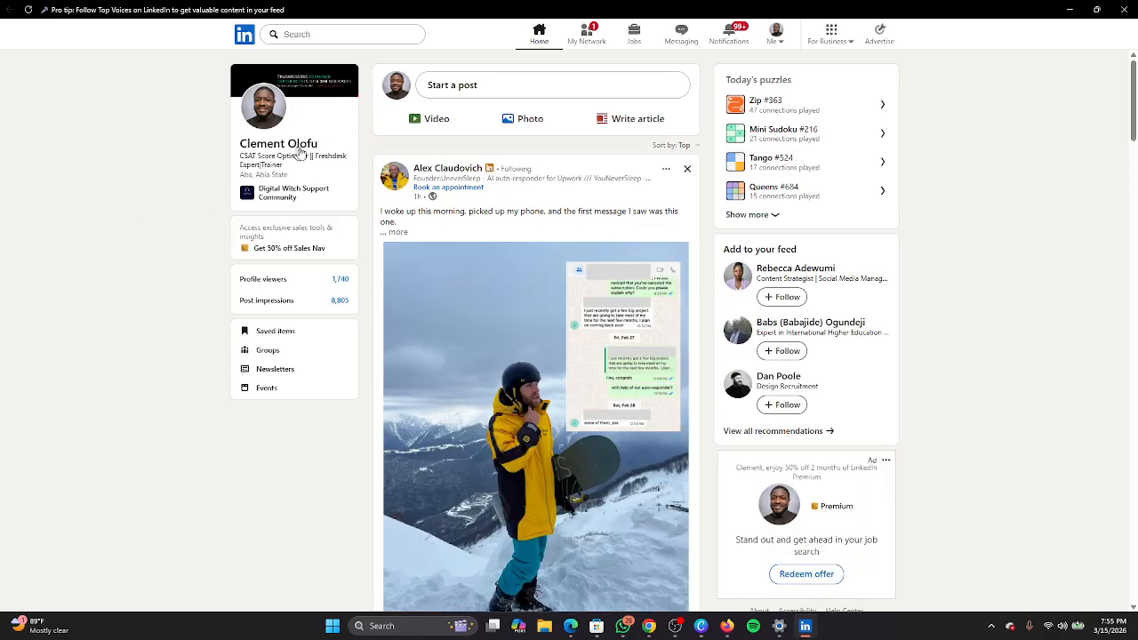
left_click(303, 153)
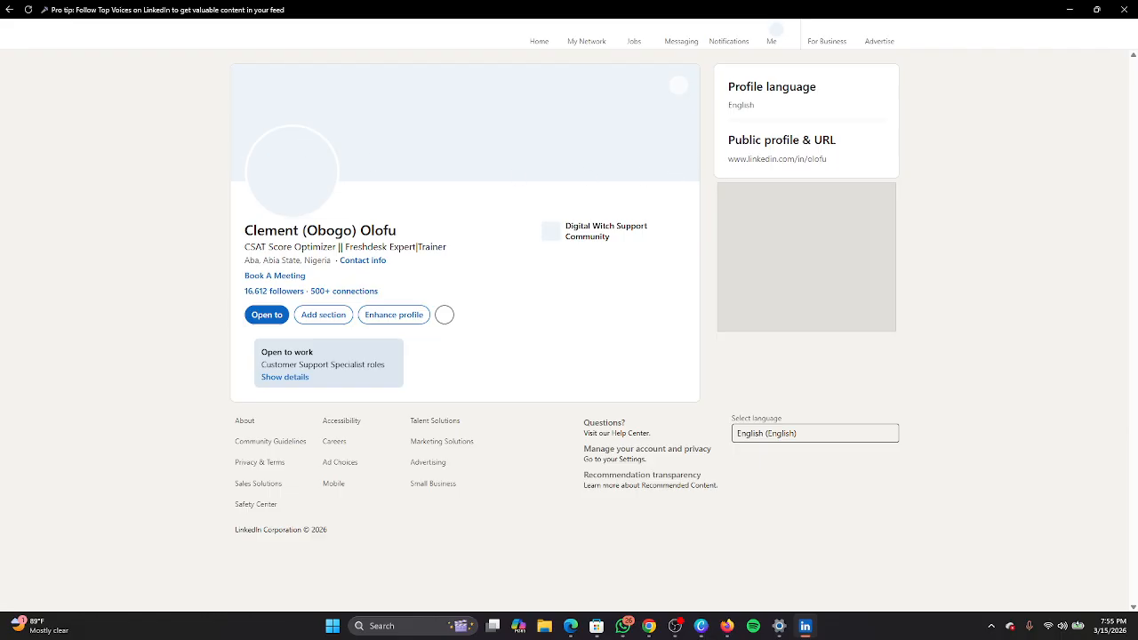
Copy the public profile URL from the LinkedIn profile page and close the LinkedIn app
triple_click(836, 160)
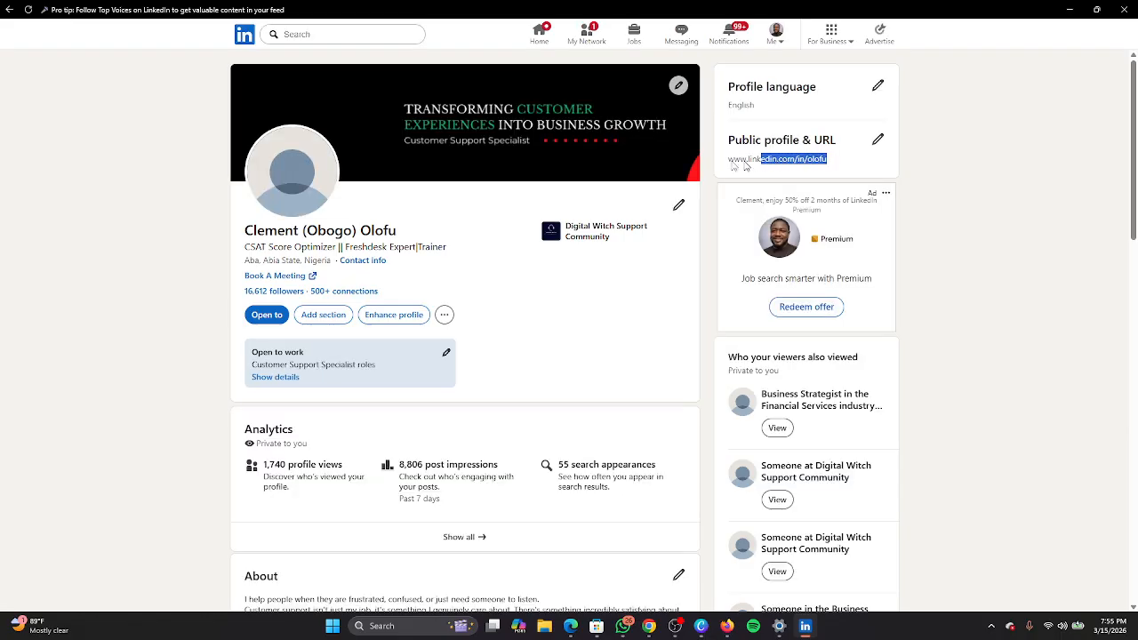
key("ctrl+a")
left_click_drag(834, 160, 723, 167)
right_click(757, 158)
left_click(790, 168)
left_click(1124, 10)
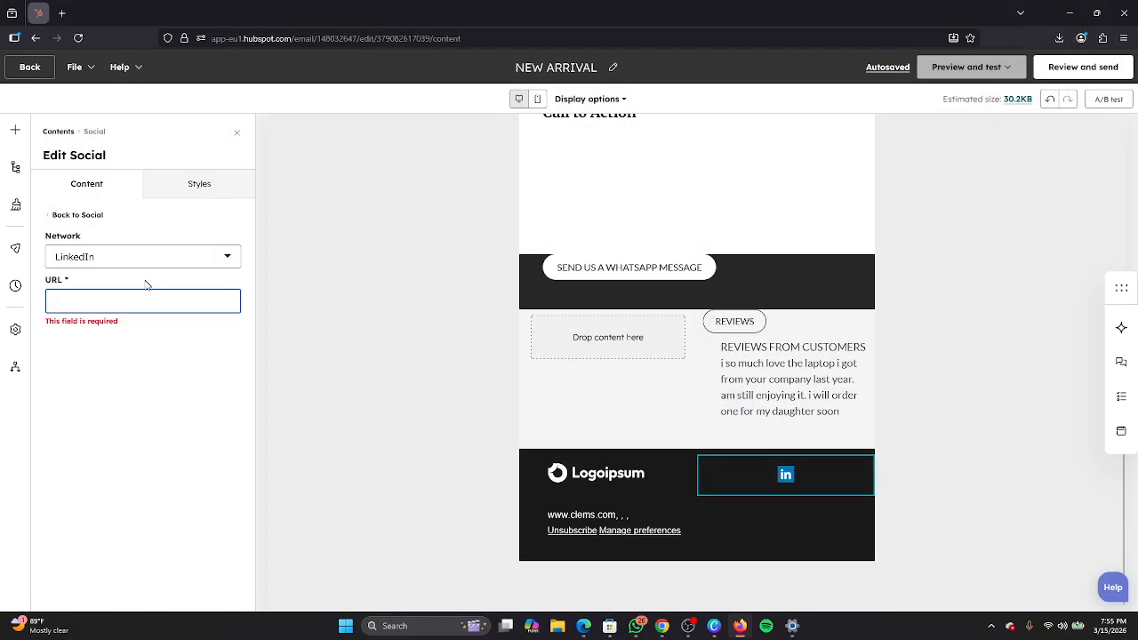
Paste the copied profile address as the LinkedIn entry's URL and leave the social module's settings
right_click(155, 308)
left_click(203, 395)
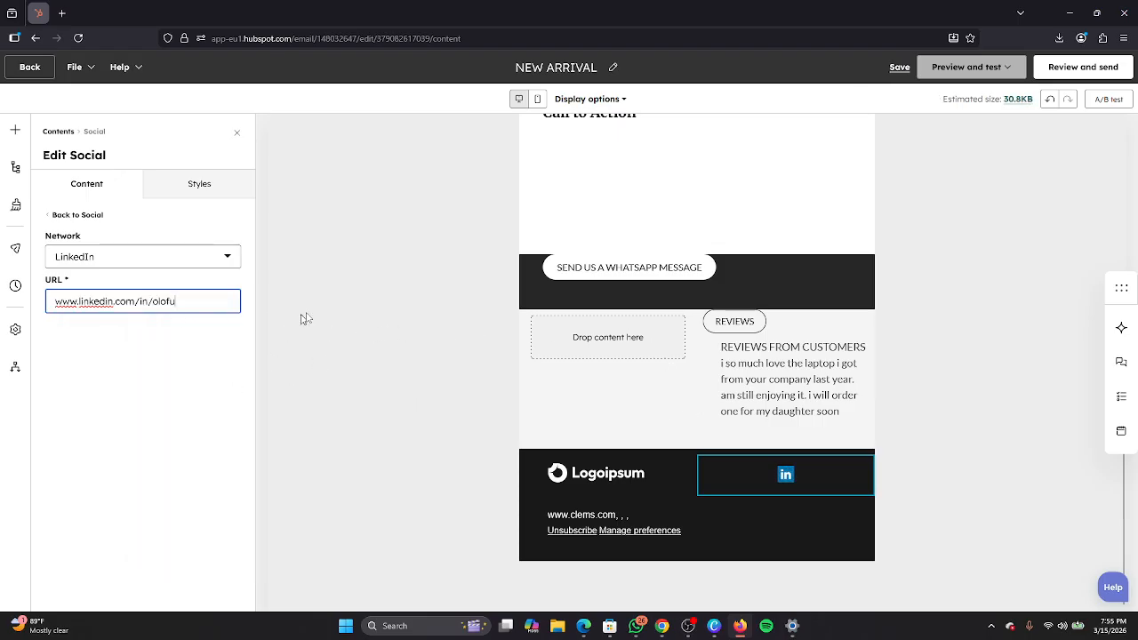
left_click(341, 305)
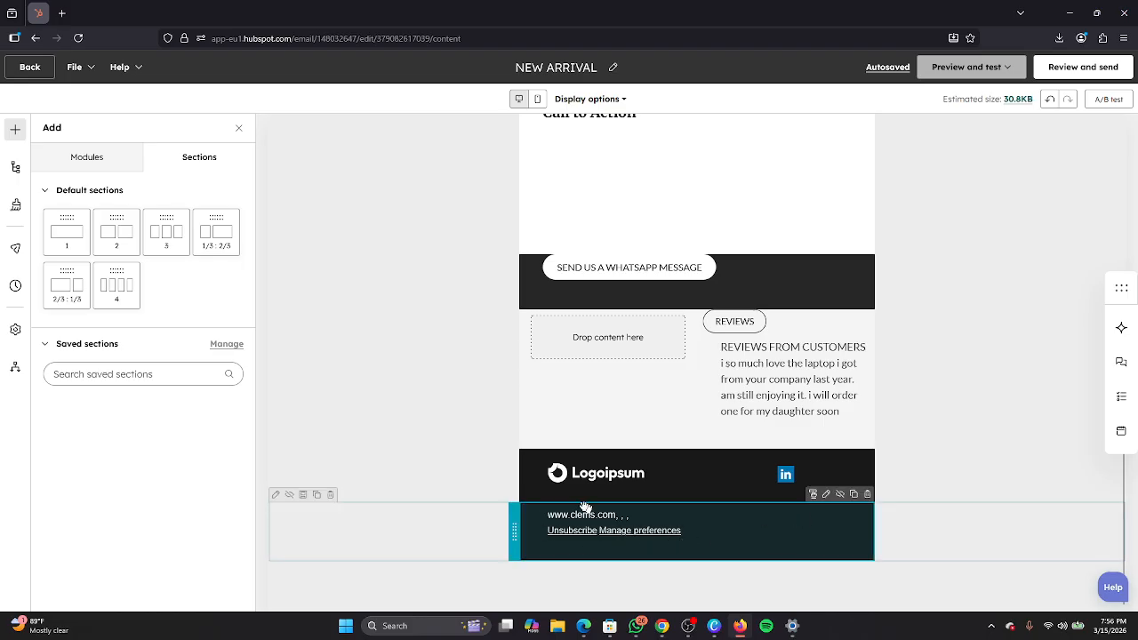
Review the email's full layout and check its dark mode preview, leaving the preview switched off
scroll(1103, 267, "up", 4)
scroll(868, 333, "down", 4)
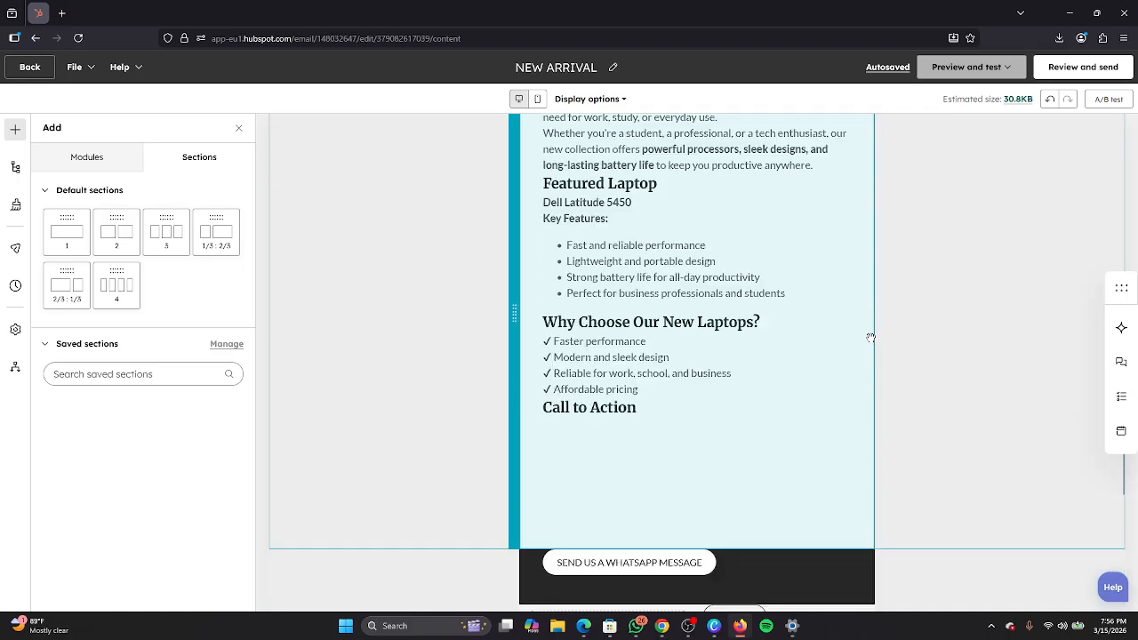
scroll(1028, 313, "up", 10)
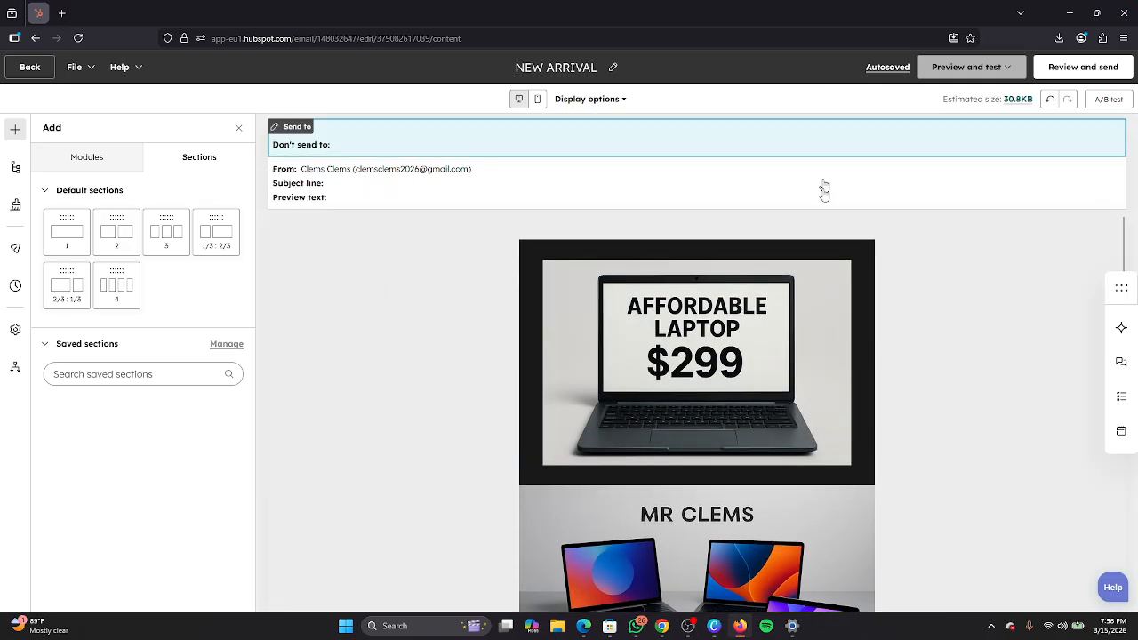
scroll(823, 186, "down", 7)
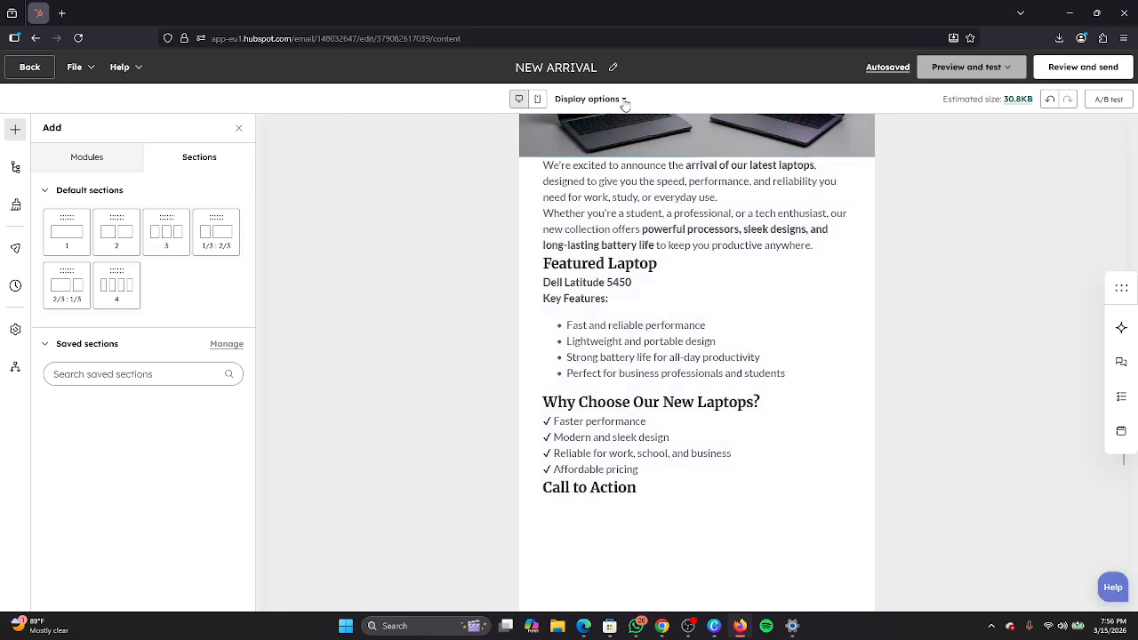
left_click(624, 100)
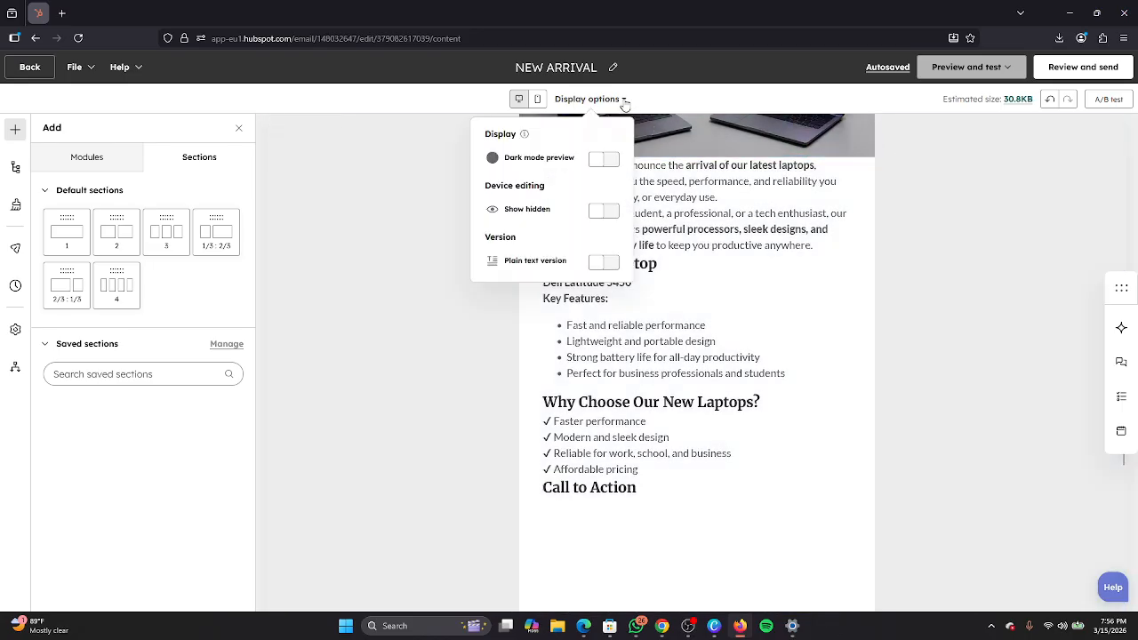
left_click(611, 161)
left_click(611, 160)
left_click(659, 105)
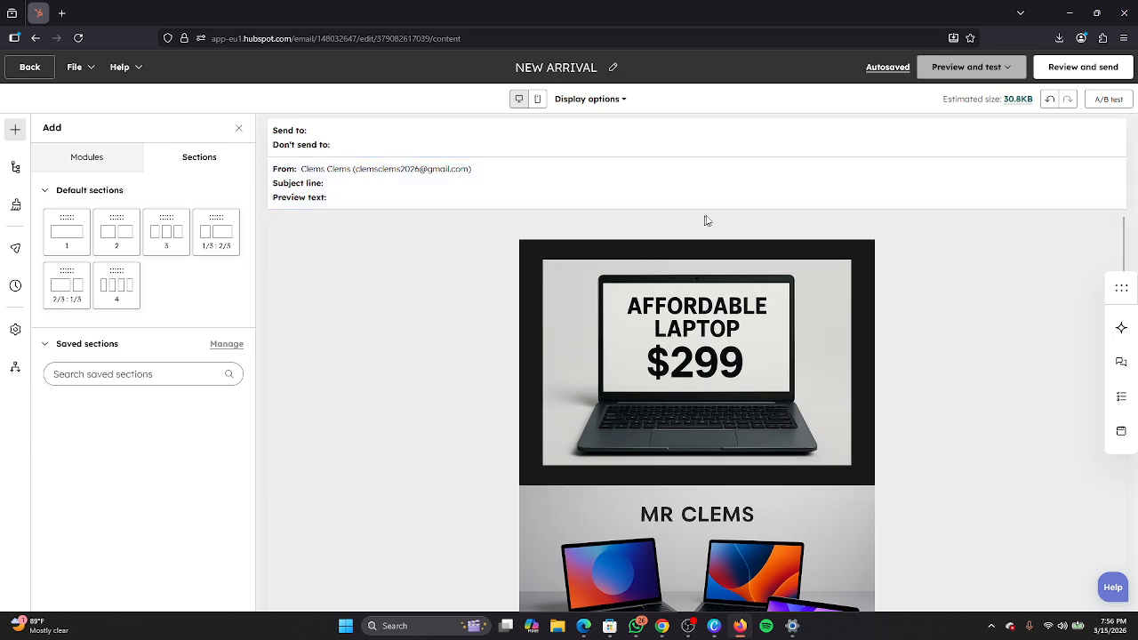
Enter the subject line "Hello There, we have a new product in stock for you" and insert the generated preview text about sleek designs and powerful performance
left_click(617, 183)
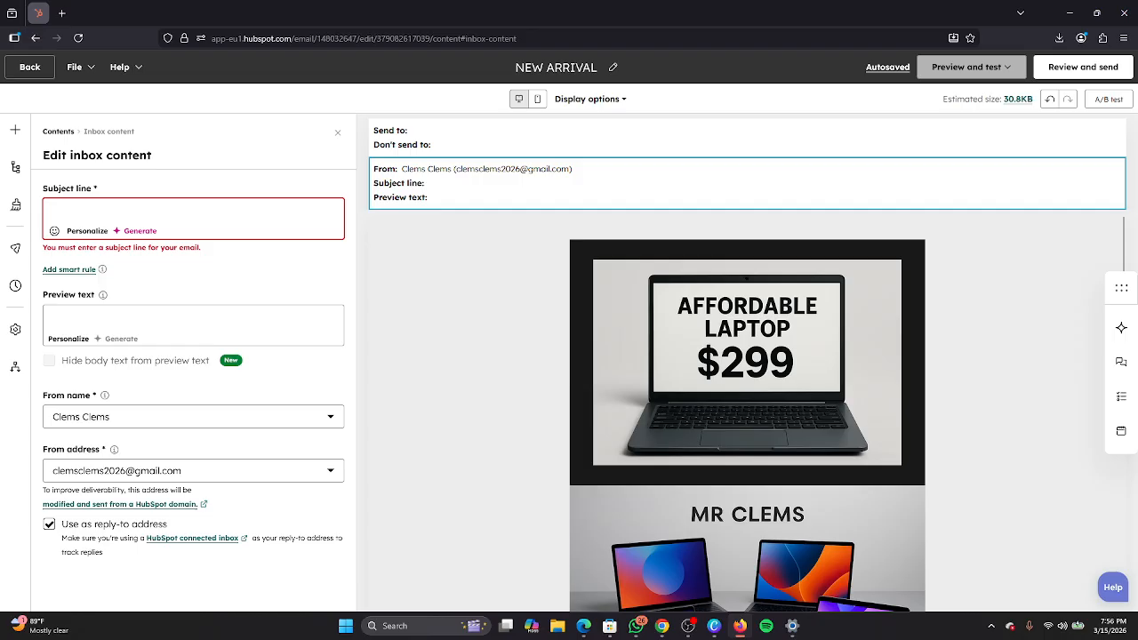
type("HE")
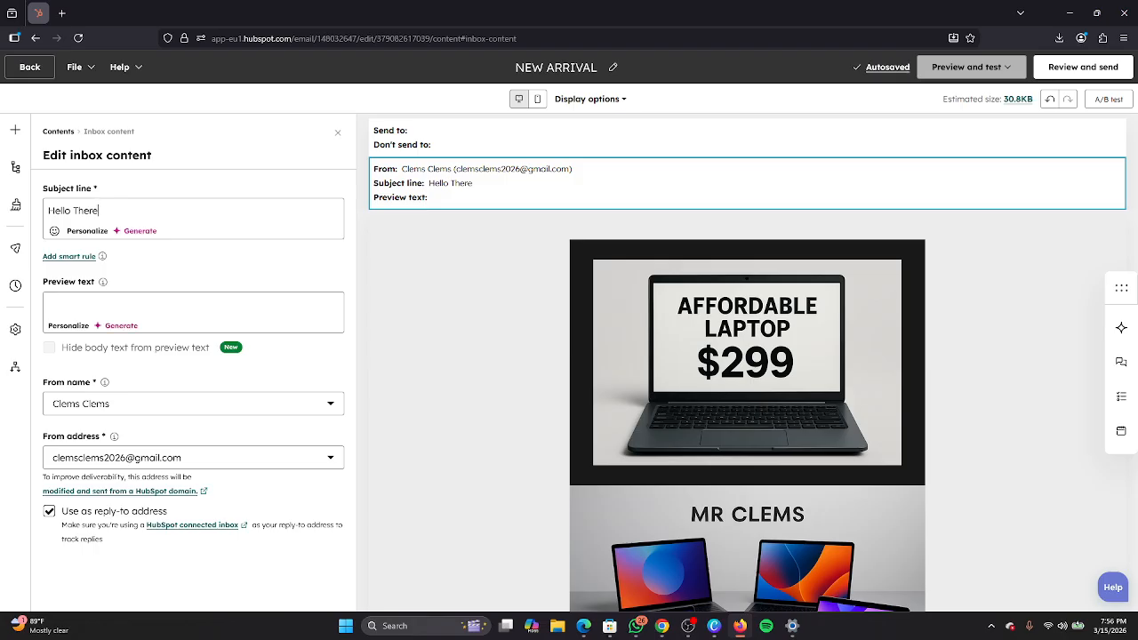
type(",")
key("Return")
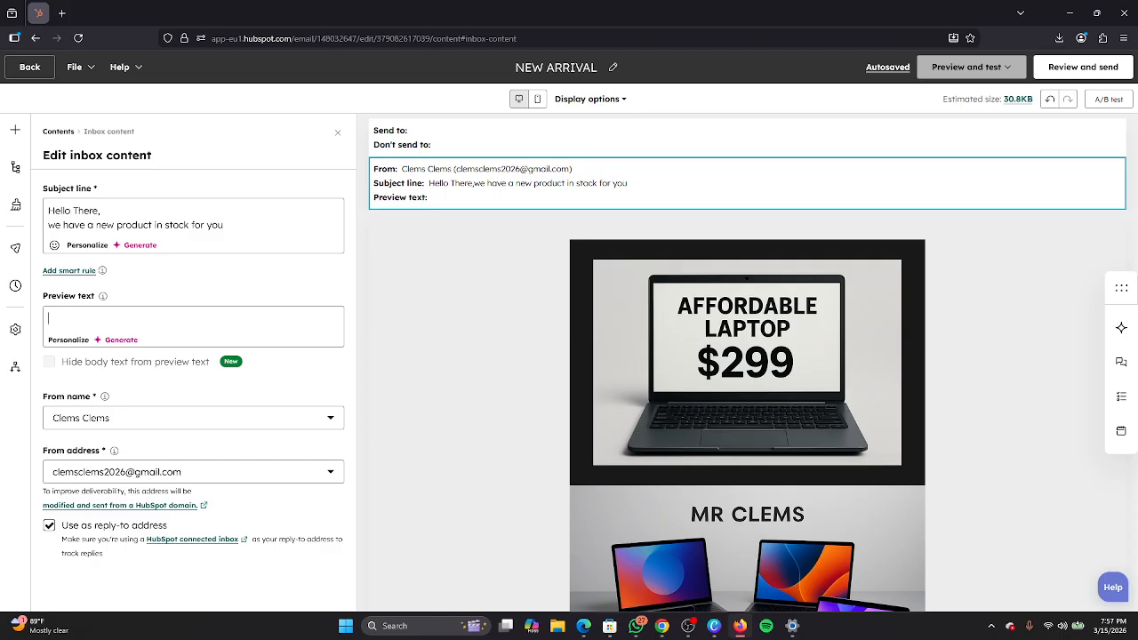
left_click(121, 340)
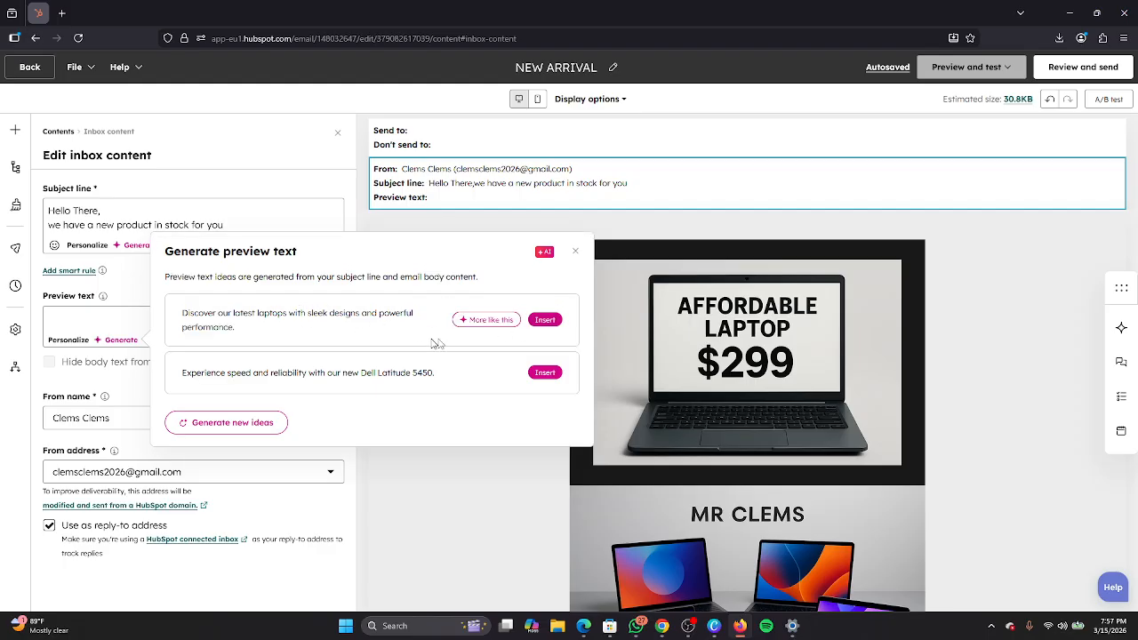
left_click(545, 319)
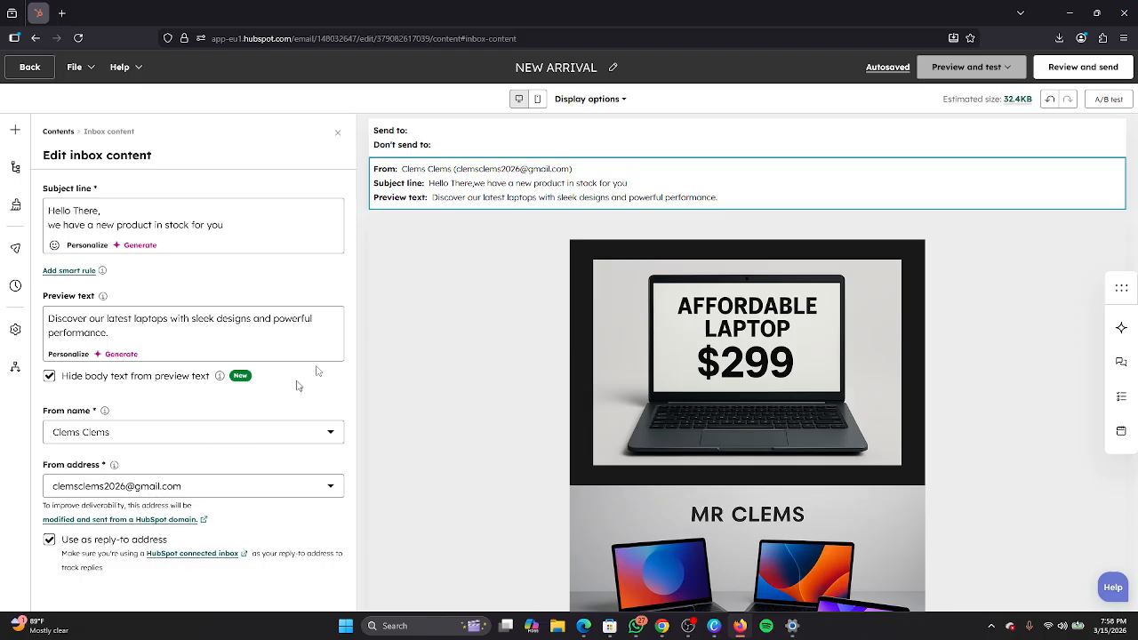
Open the missing recipients settings from the review check, keep sending to a segment of contacts, and set the subscription type to Marketing Information
left_click(1086, 69)
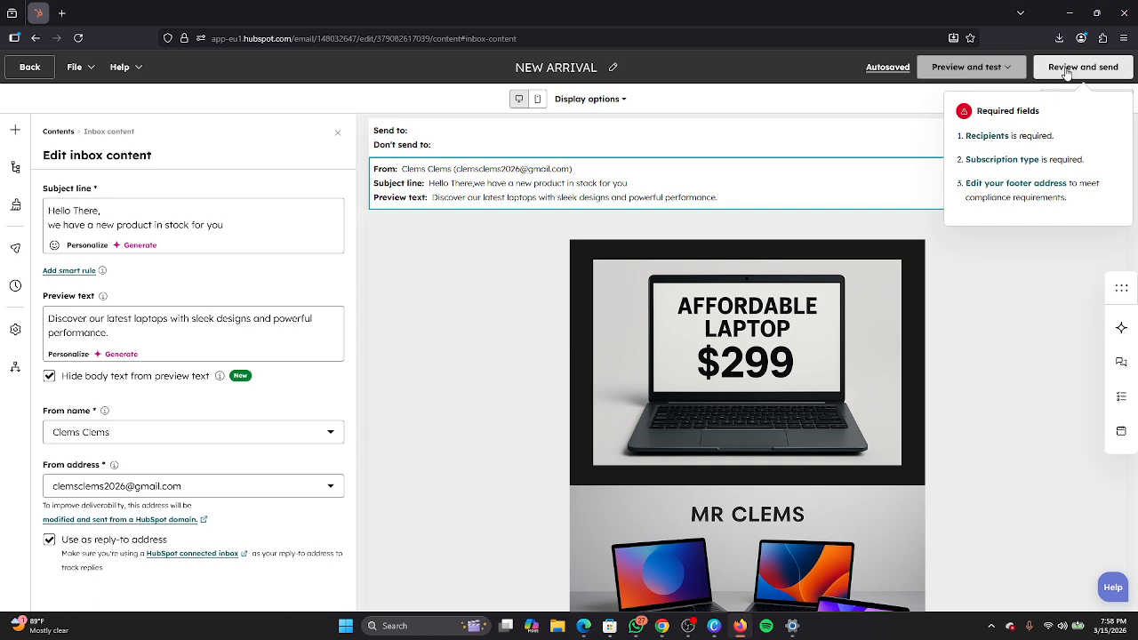
left_click(1000, 135)
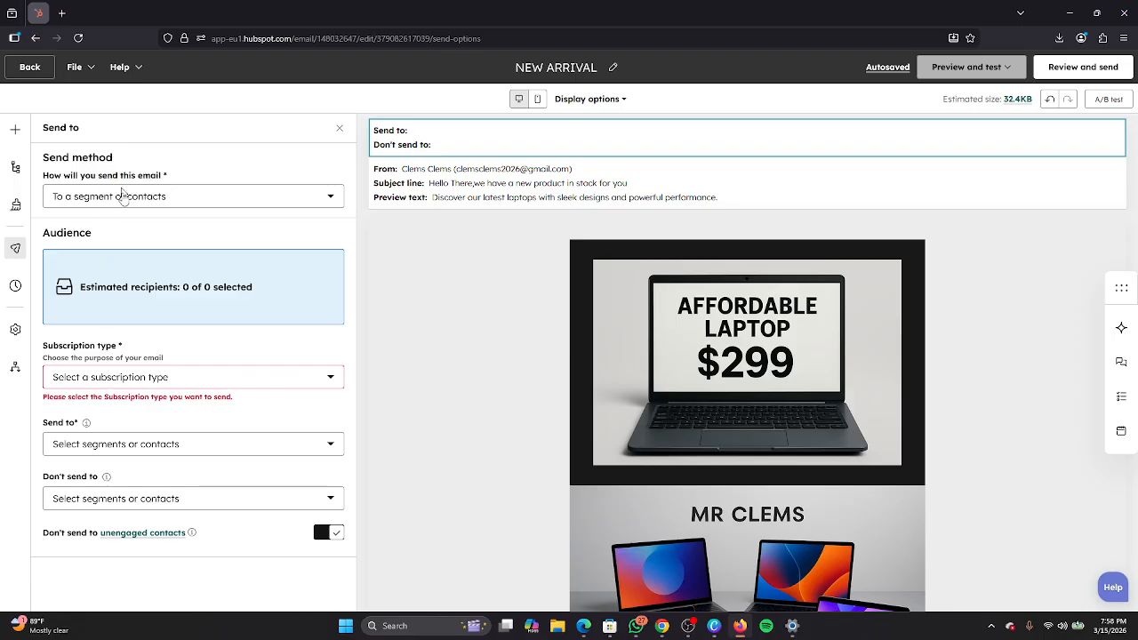
left_click(316, 198)
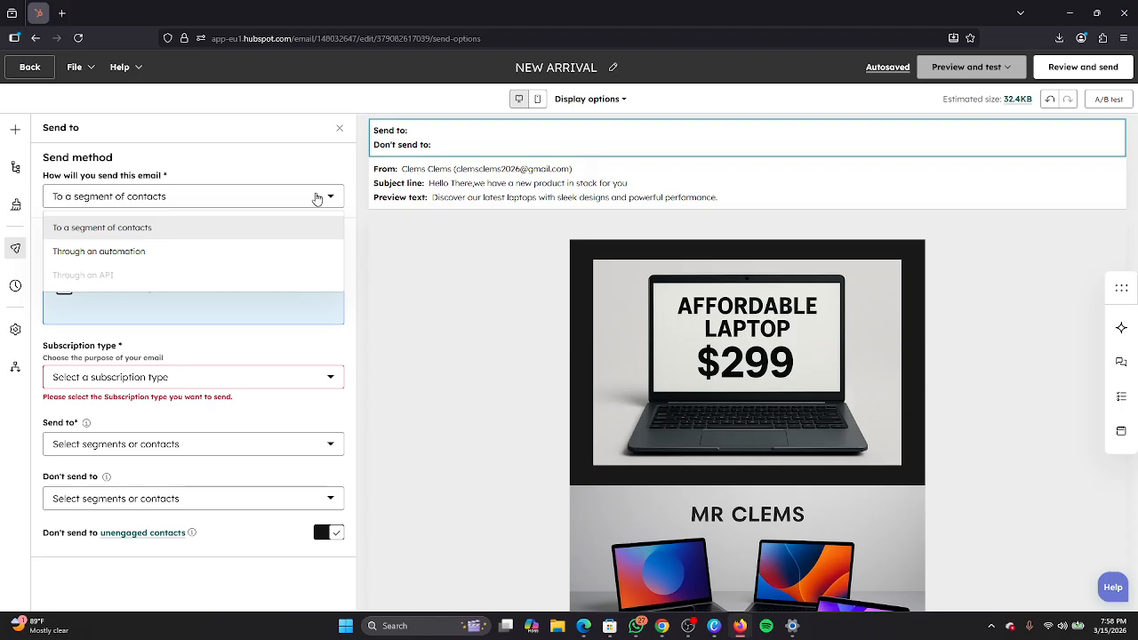
left_click(197, 235)
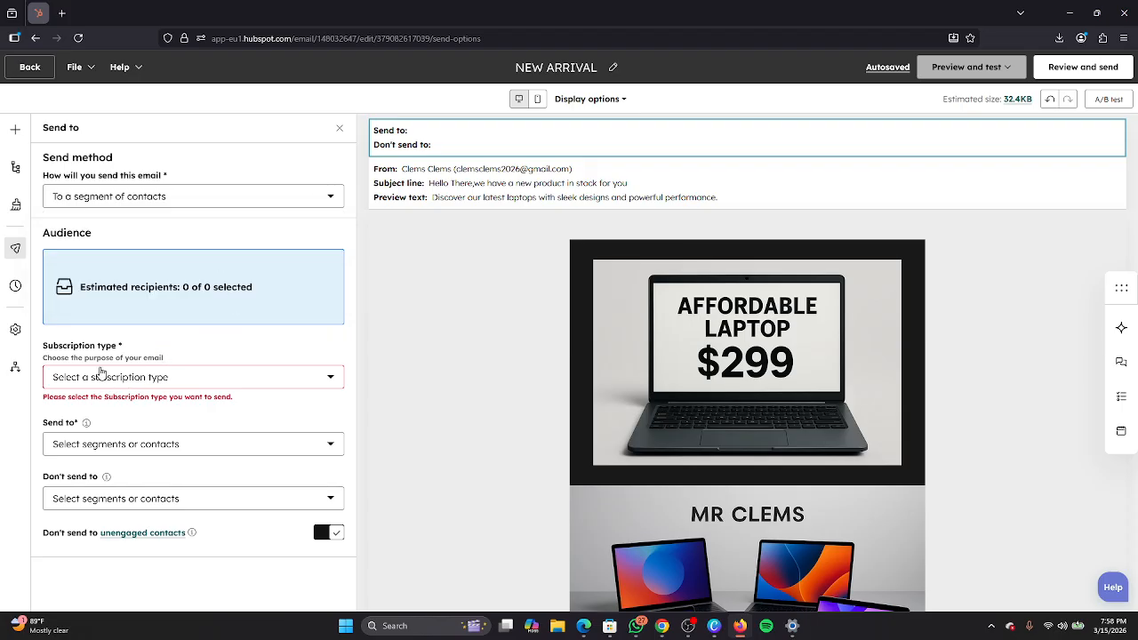
left_click(283, 384)
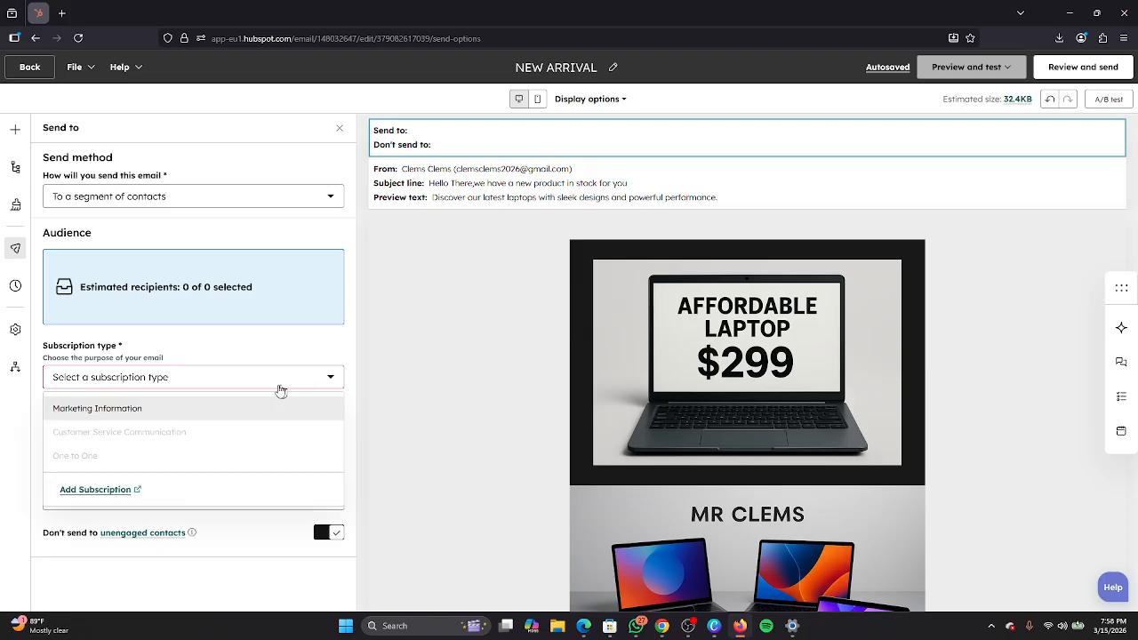
left_click(138, 408)
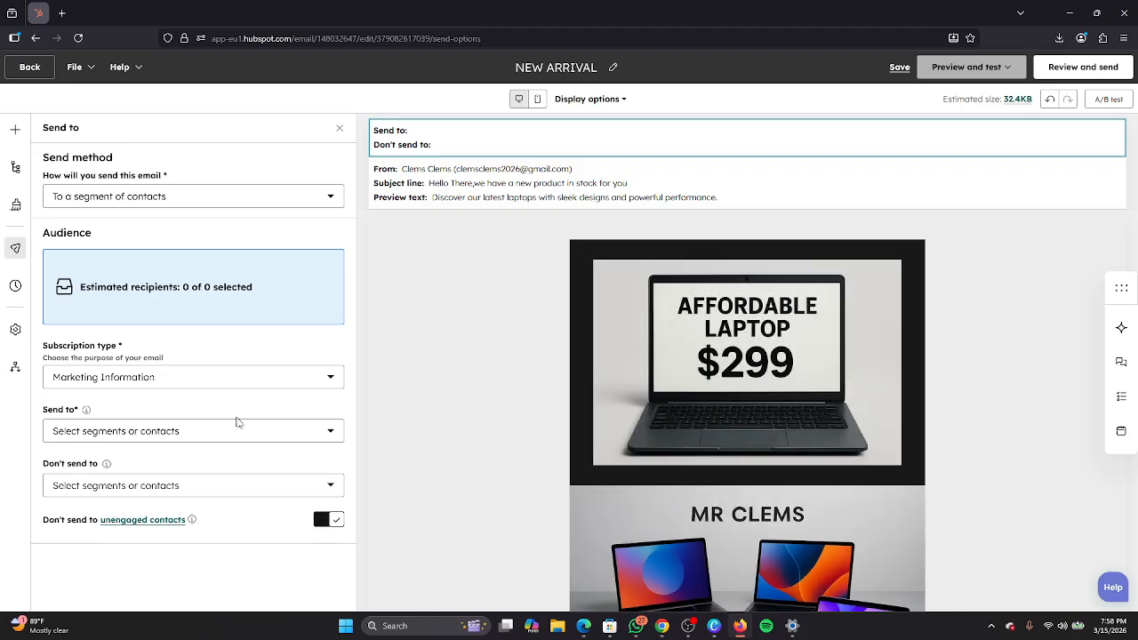
Examine which segments and individual contacts can be chosen as recipients and as exclusions, without selecting any
left_click(328, 432)
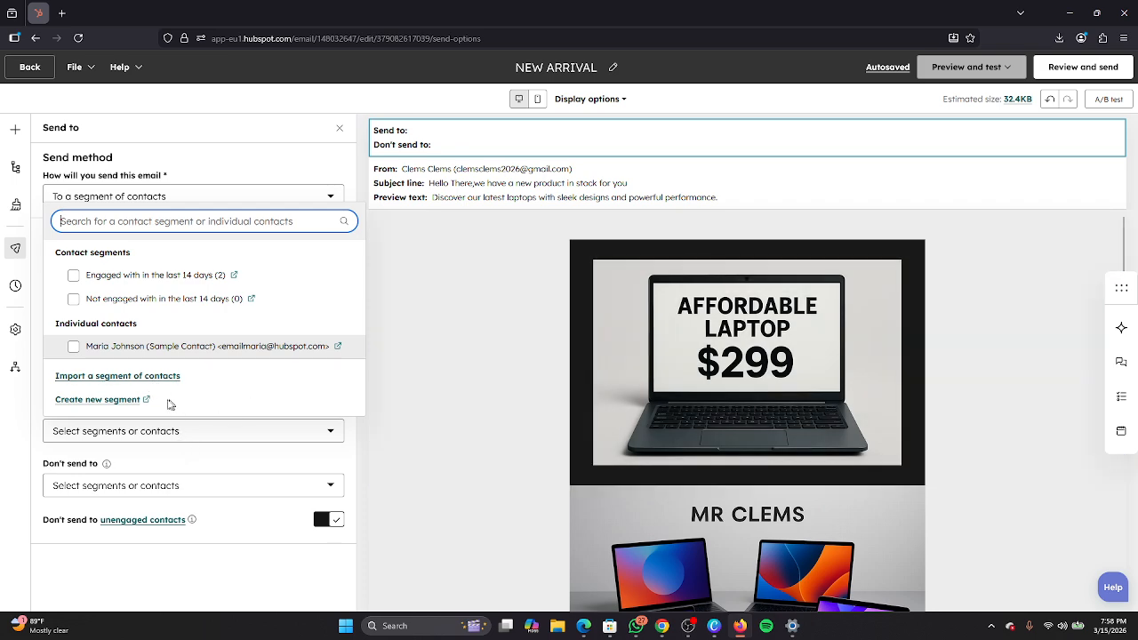
left_click(191, 443)
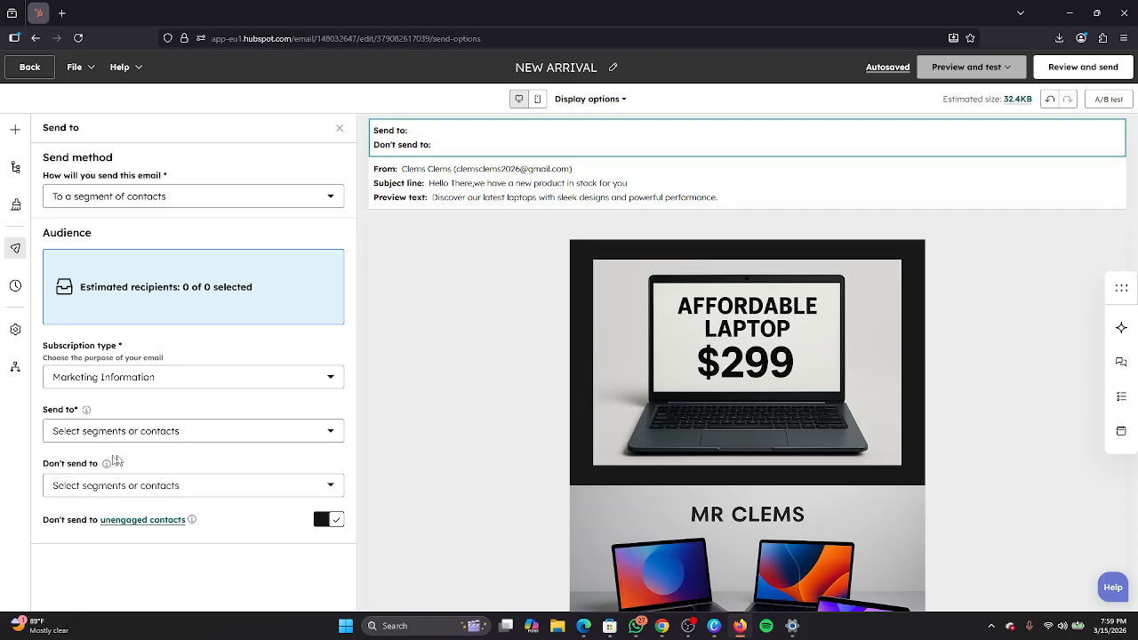
left_click(129, 486)
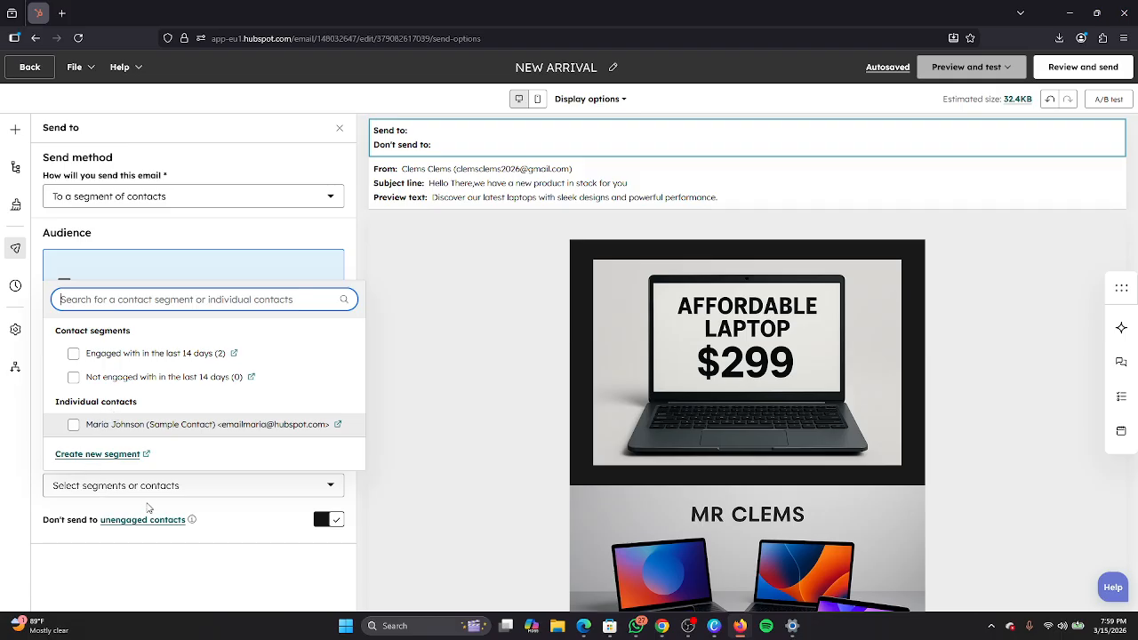
left_click(148, 508)
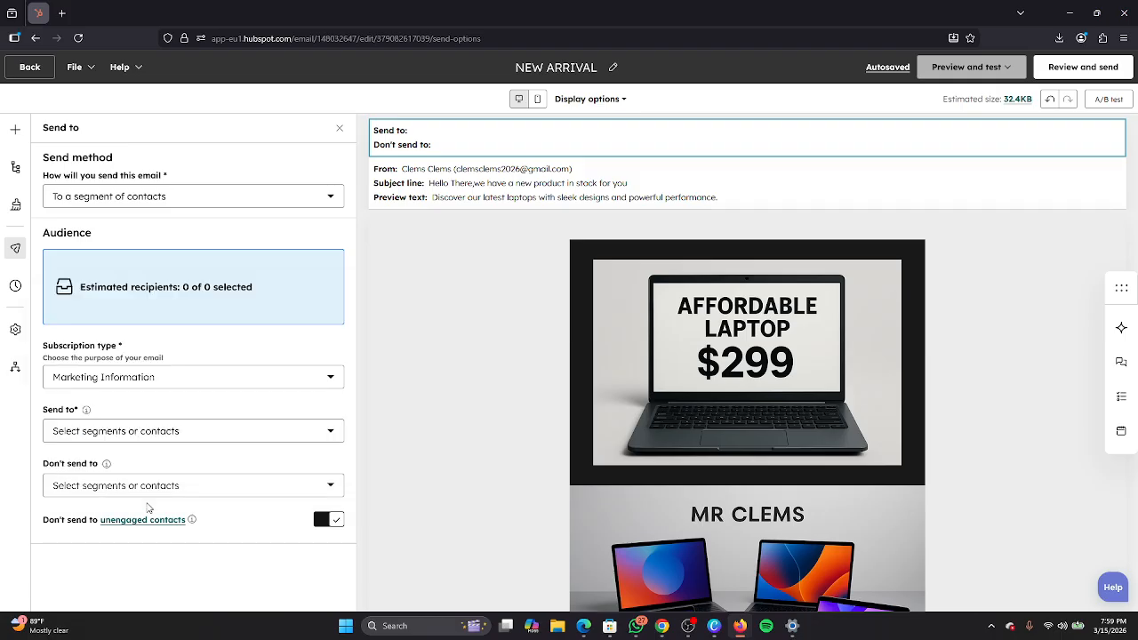
left_click(92, 488)
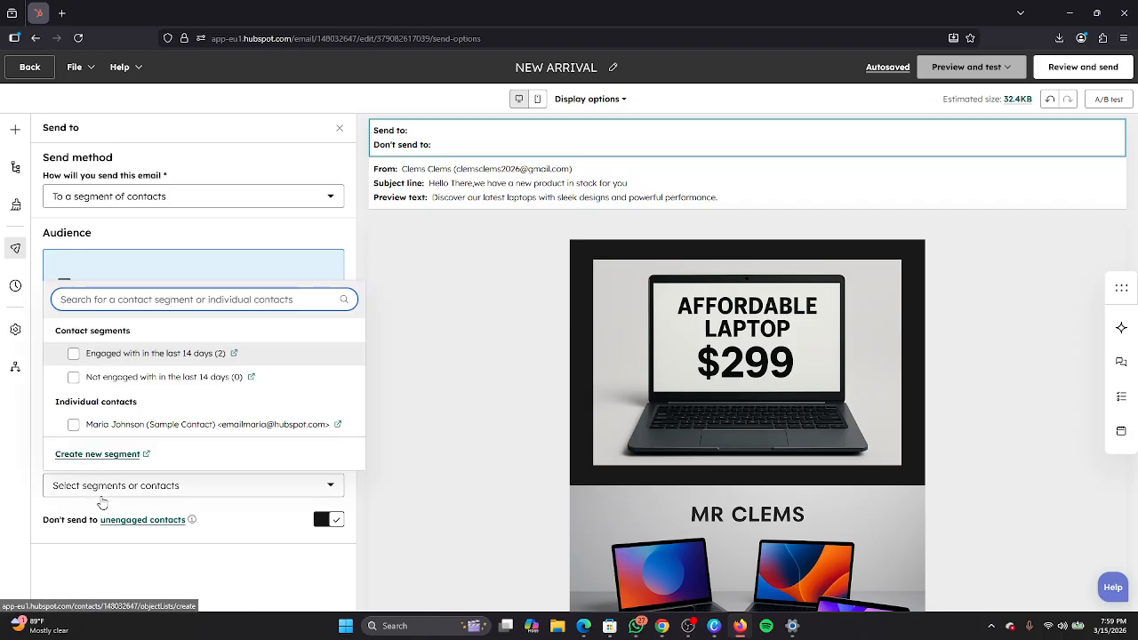
left_click(103, 504)
left_click(69, 434)
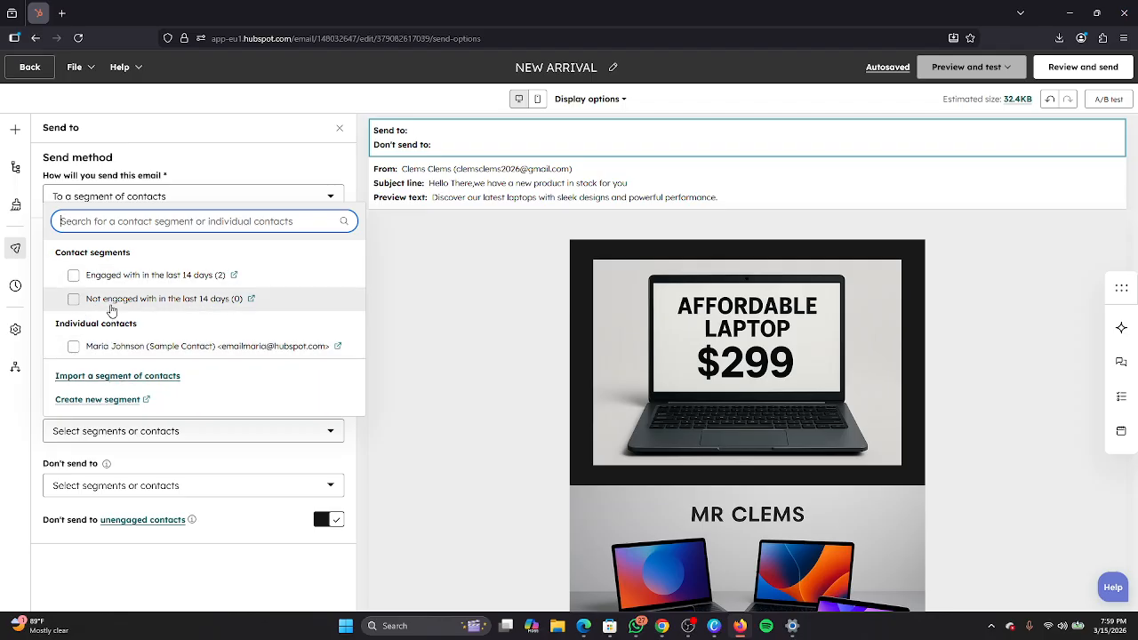
left_click(119, 485)
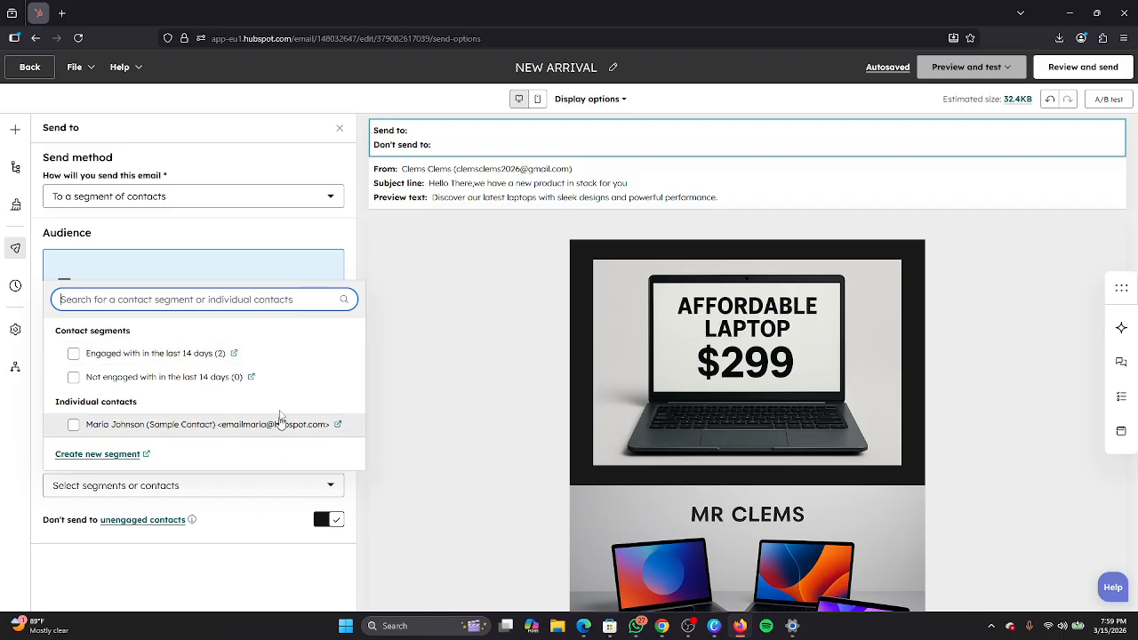
left_click(200, 237)
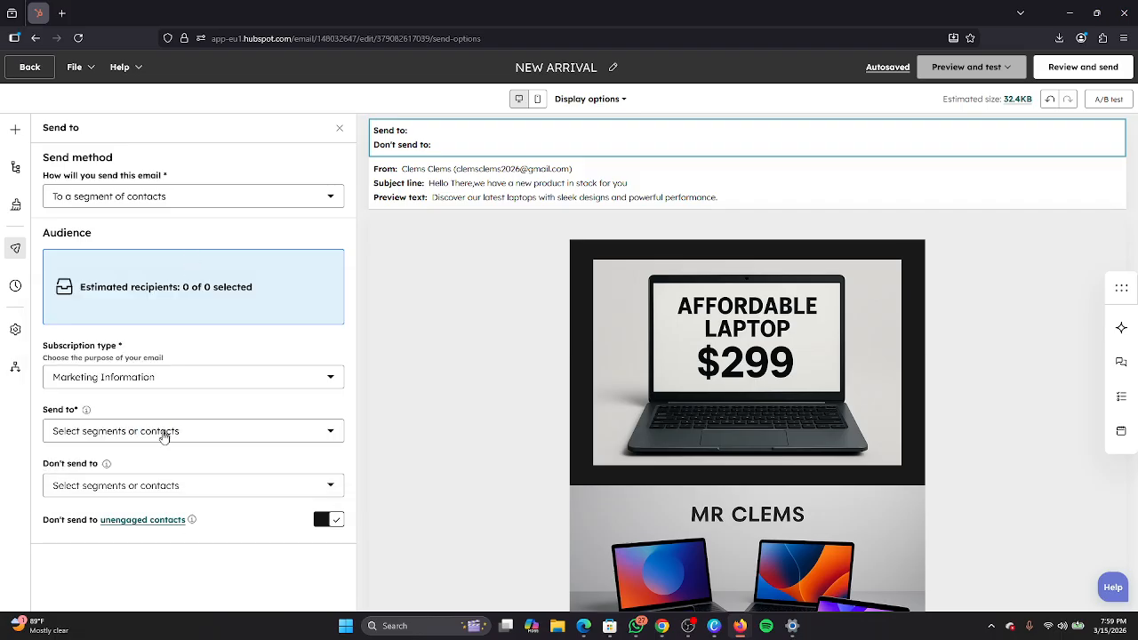
Add the individual sample contact to the email's exclusion list and take it off again
left_click(70, 487)
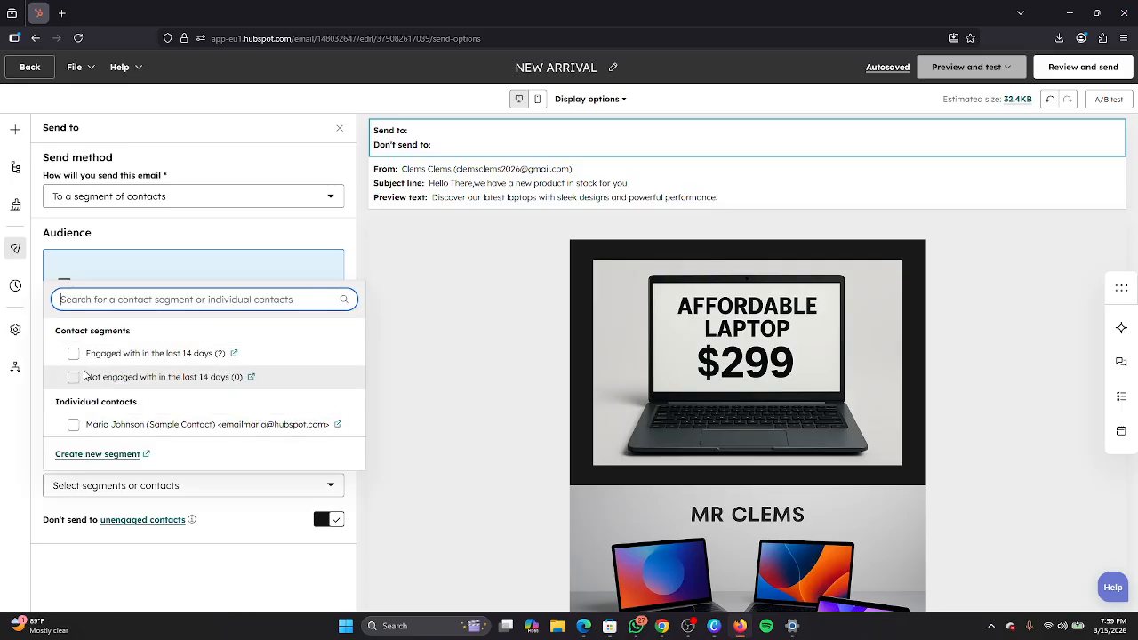
left_click(73, 426)
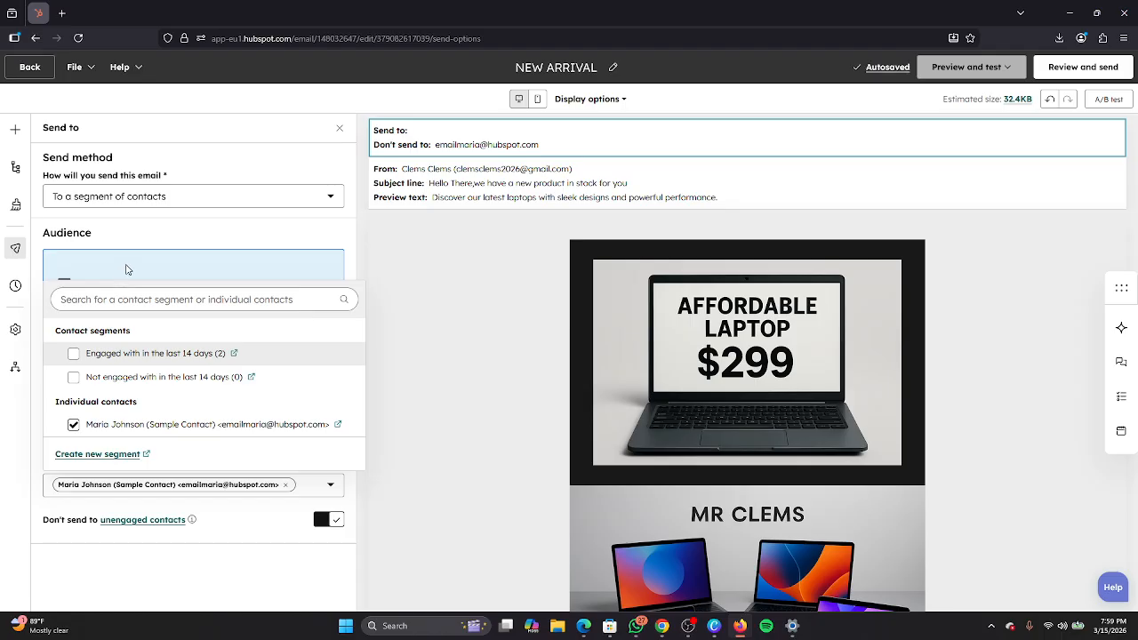
left_click(75, 426)
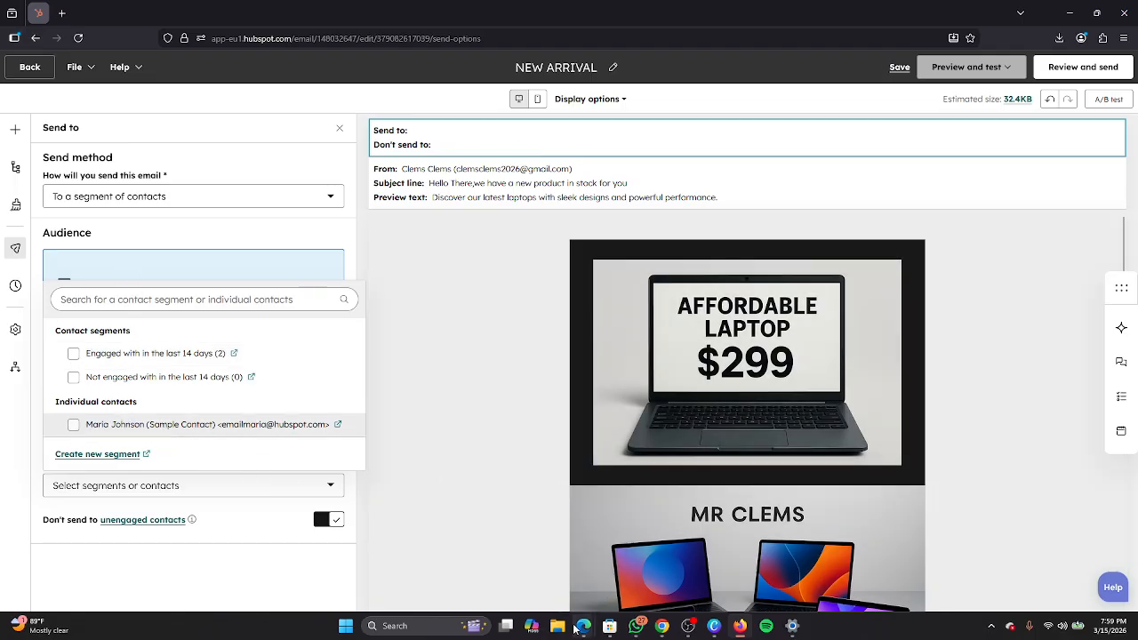
Switch to the Google Meet call, read the participants' chat messages, close the chat, and return to the HubSpot email editor
mouse_move(584, 626)
left_click(515, 578)
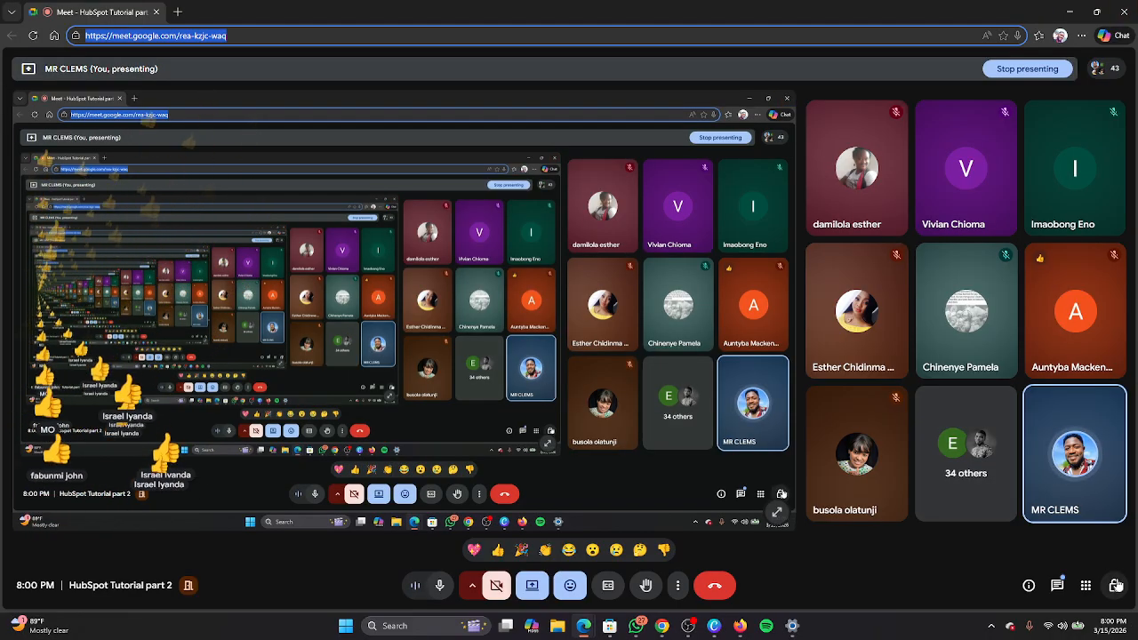
left_click(1058, 586)
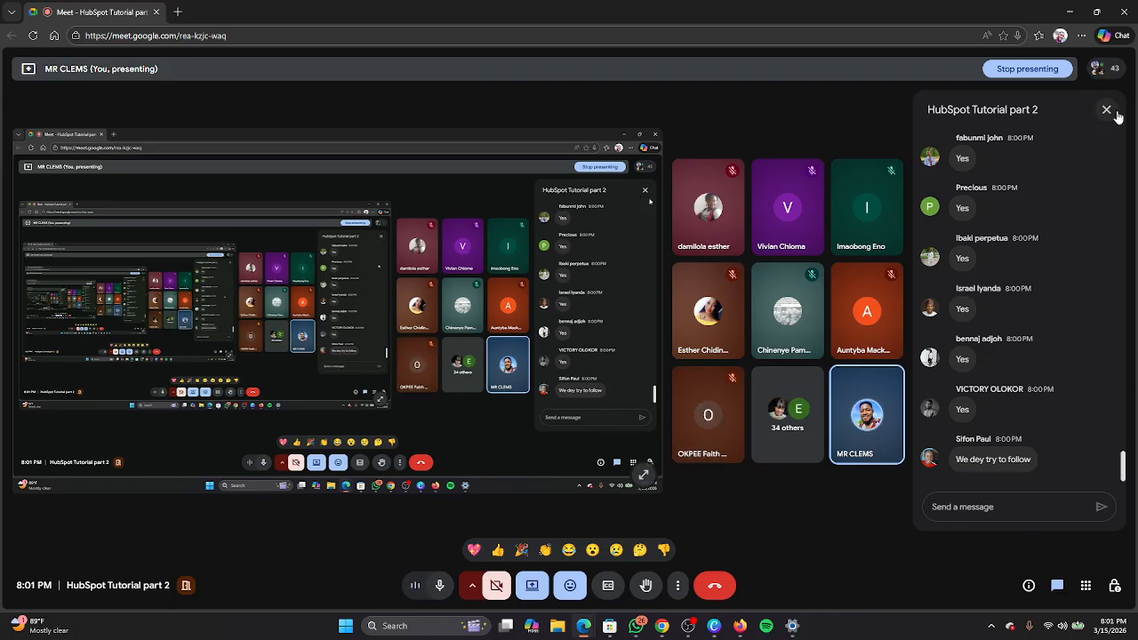
left_click(1108, 110)
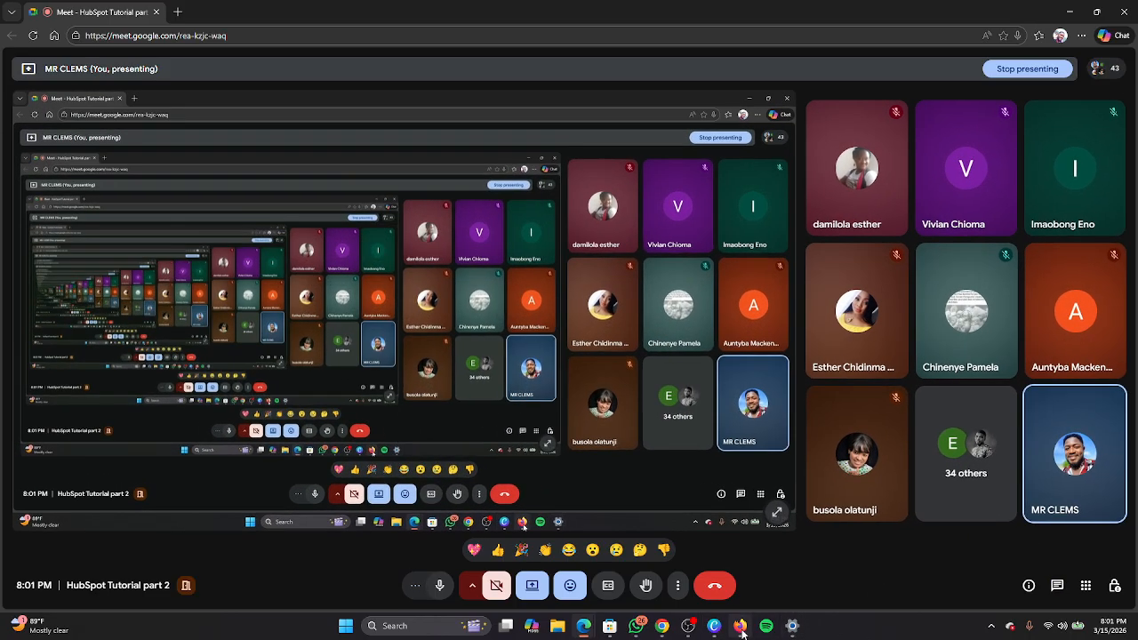
left_click(739, 626)
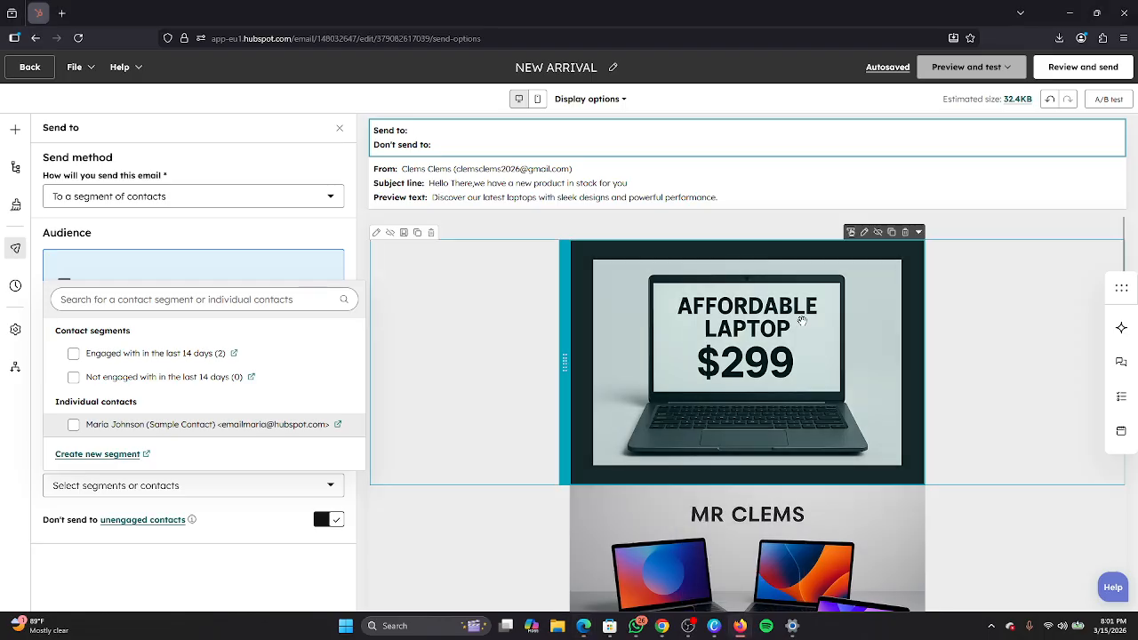
Search the recipients for "c" and choose the individual sample contact as the email's recipient
scroll(701, 369, "down", 10)
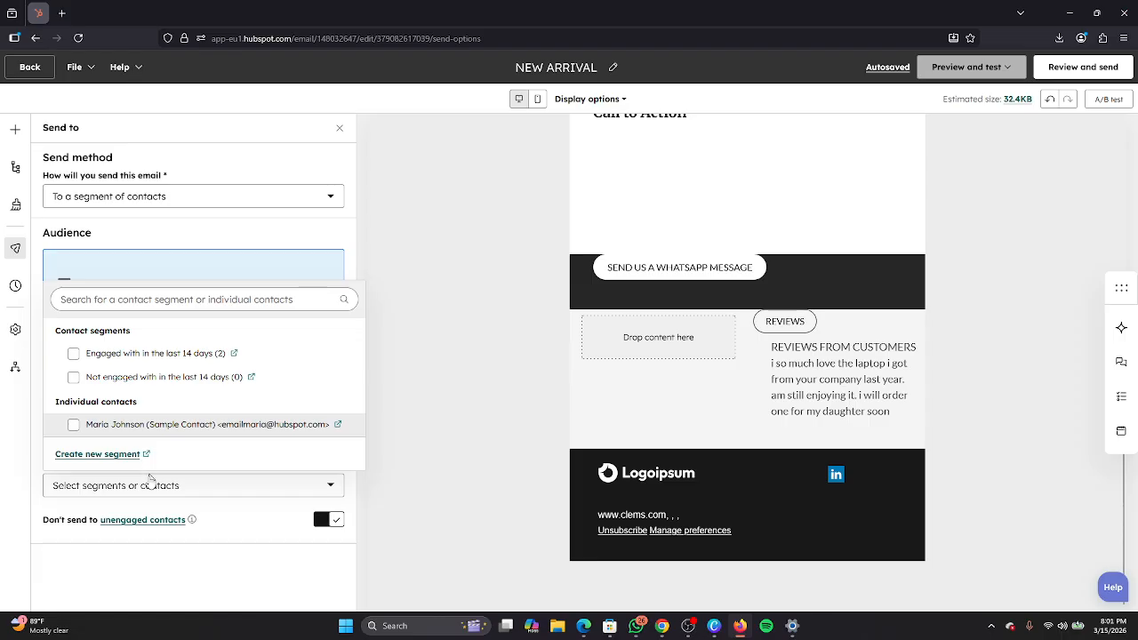
left_click(120, 303)
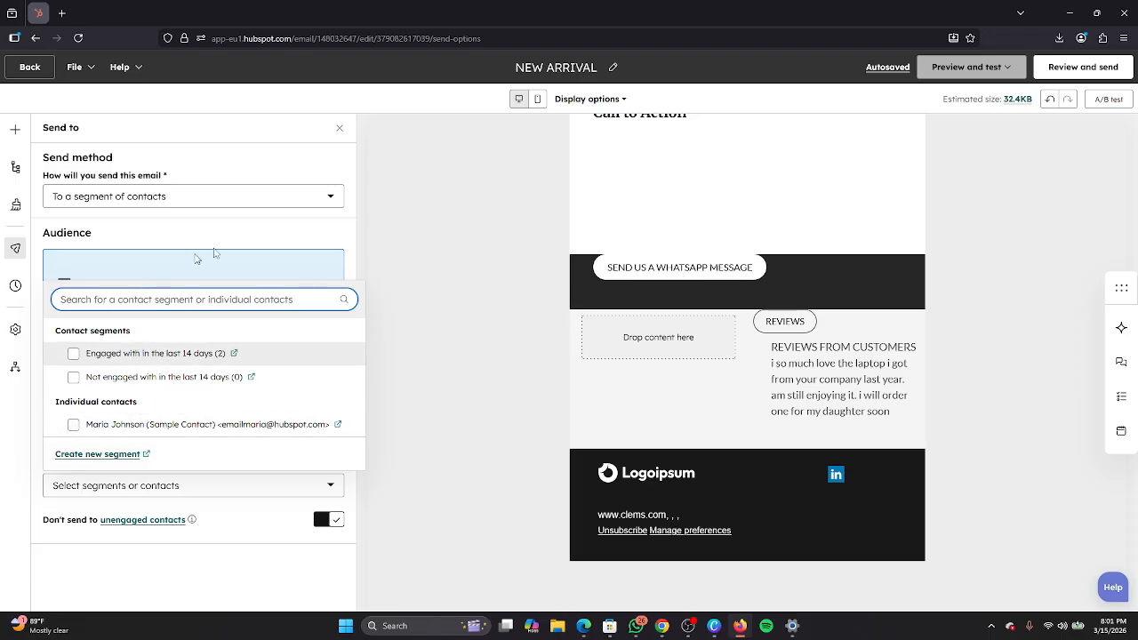
left_click(252, 232)
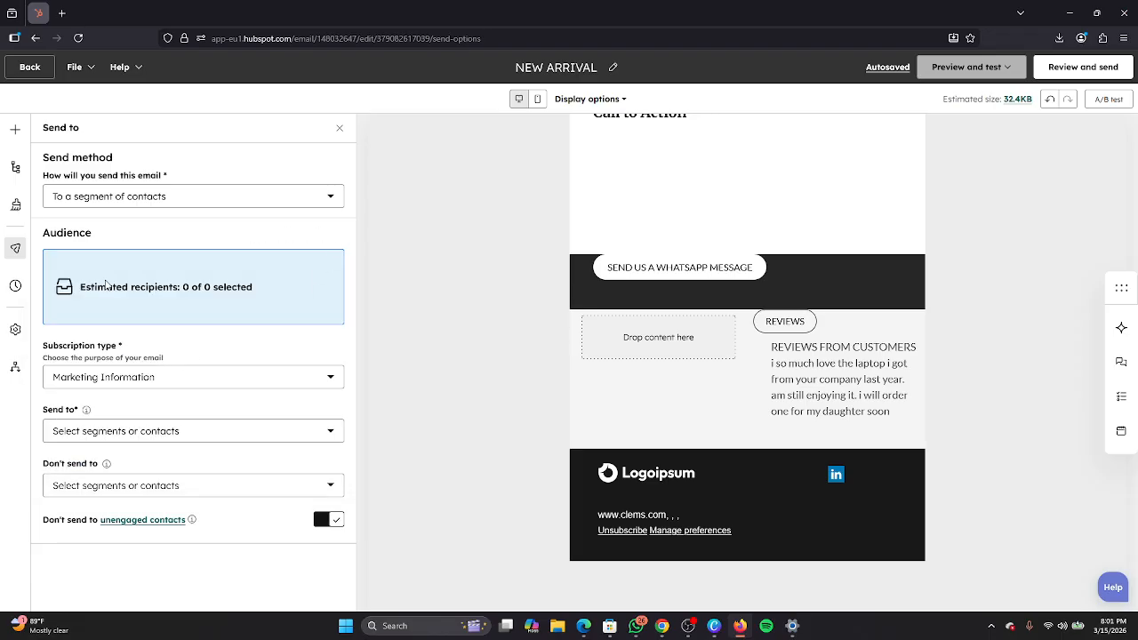
left_click(141, 431)
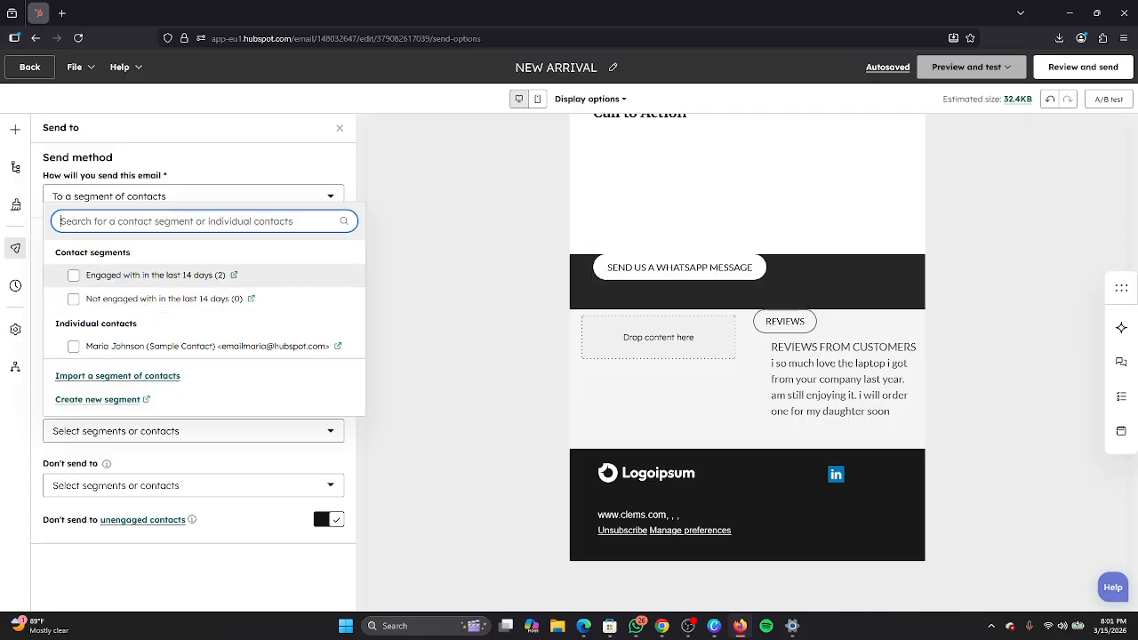
type("c")
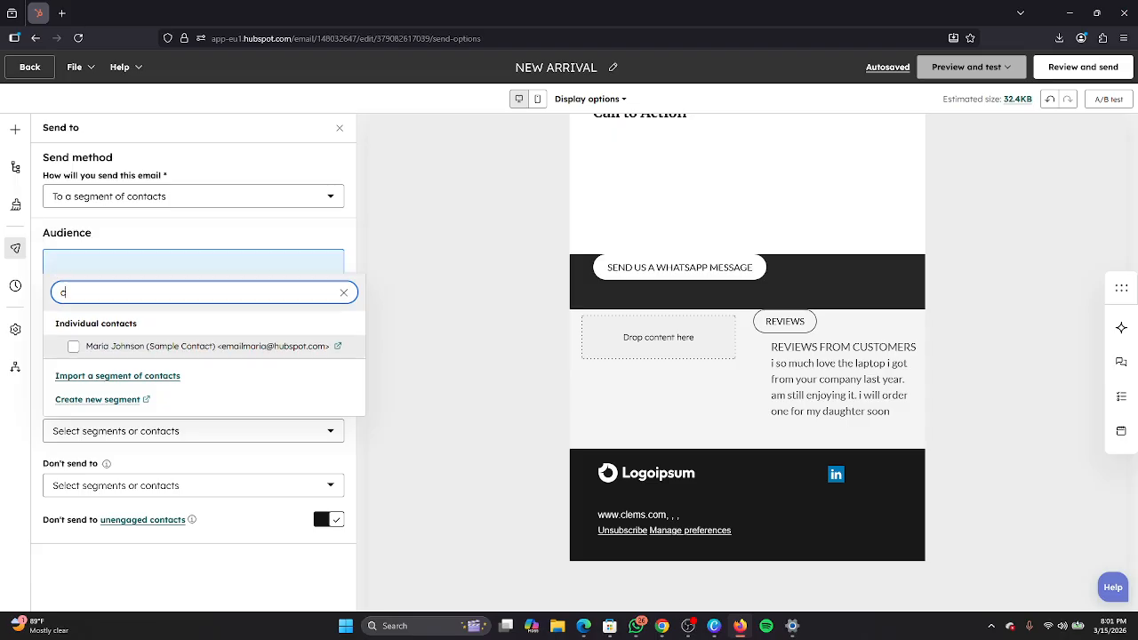
left_click(75, 346)
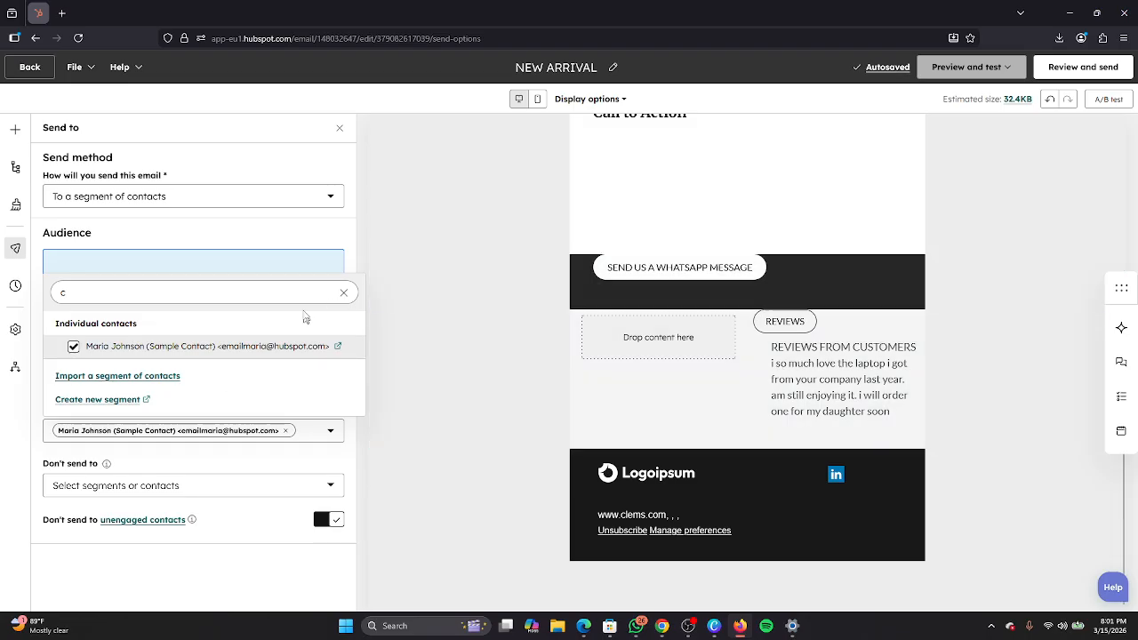
left_click(338, 233)
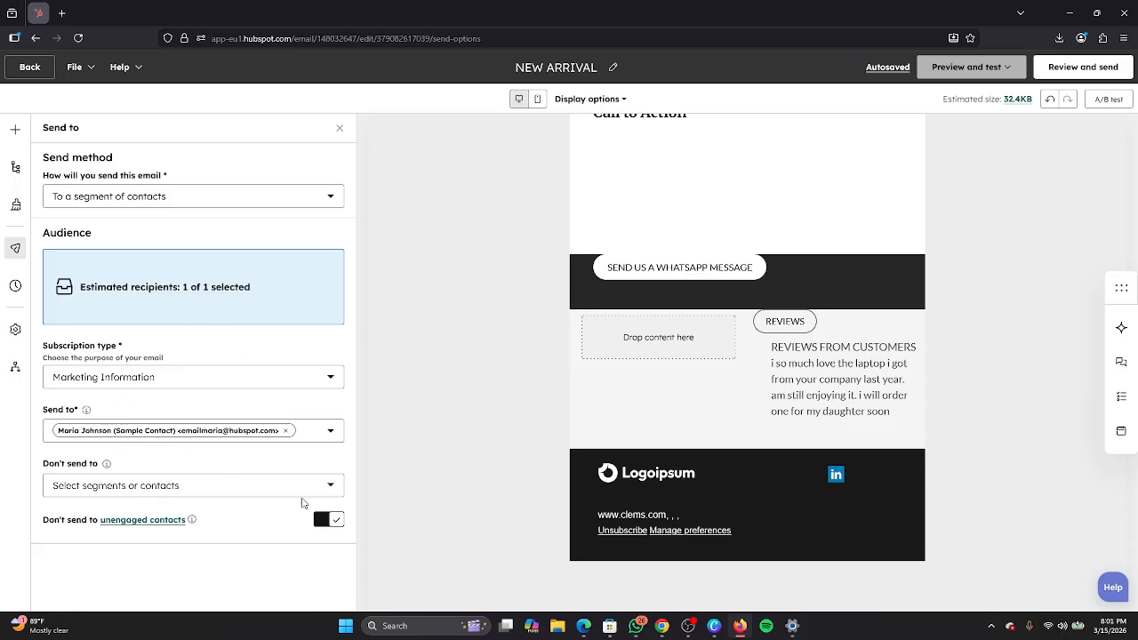
Review the email for sending, open the required footer address for editing, and set its company name to MR CLEMS LIMITED
scroll(747, 382, "up", 5)
left_click(1083, 68)
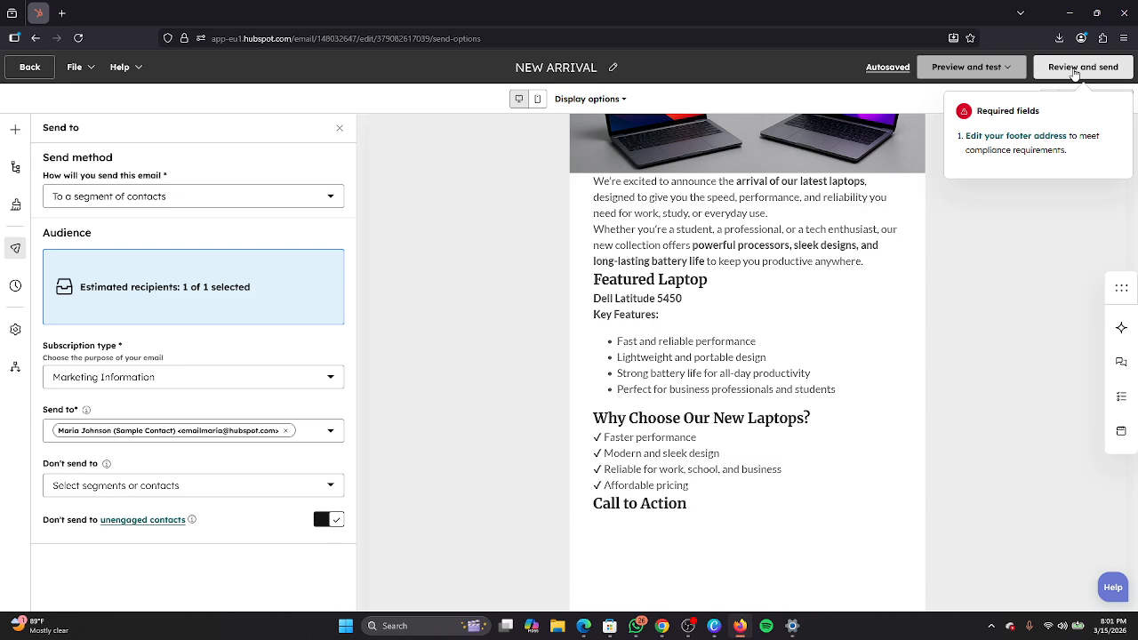
left_click(1005, 137)
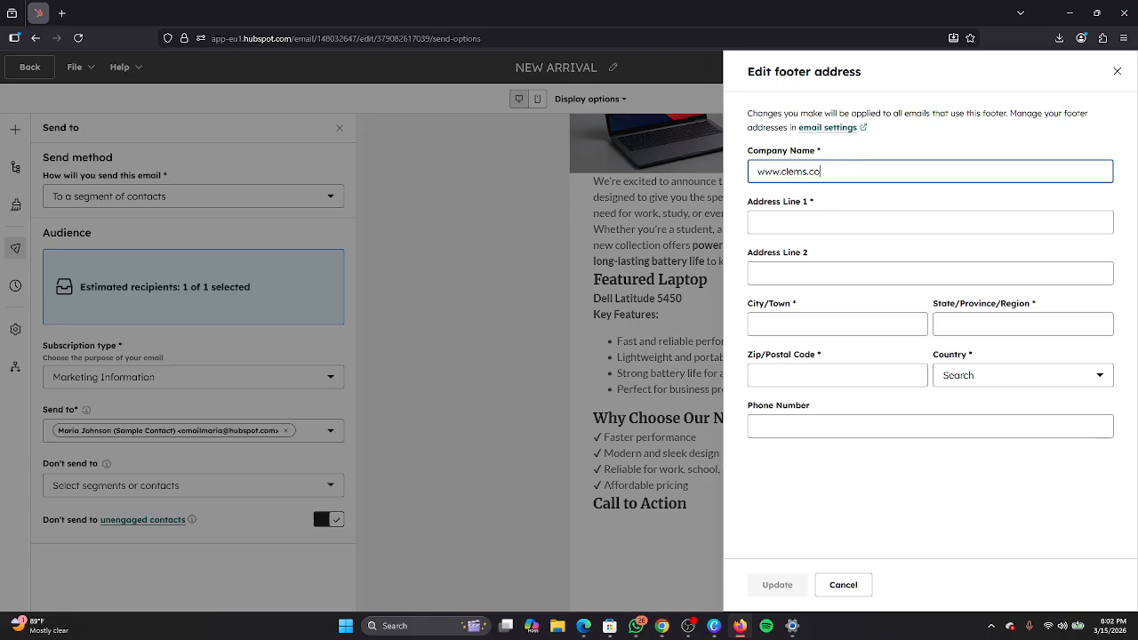
key("BackSpace")
key("BackSpace")
key("BackSpace")
key("BackSpace")
key("BackSpace")
key("BackSpace")
key("BackSpace")
key("BackSpace")
key("BackSpace")
key("BackSpace")
key("BackSpace")
key("BackSpace")
type("MR CLEMS LIMITED")
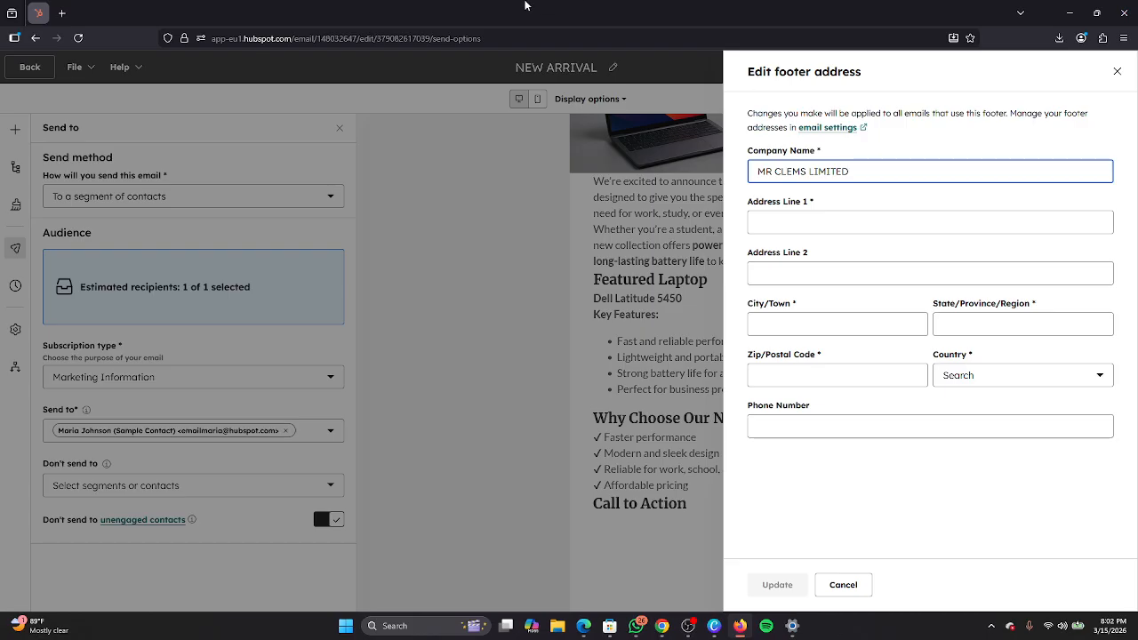
Enter the company's street address as the footer's Address Line 1 and copy the same text into Address Line 2
left_click(801, 222)
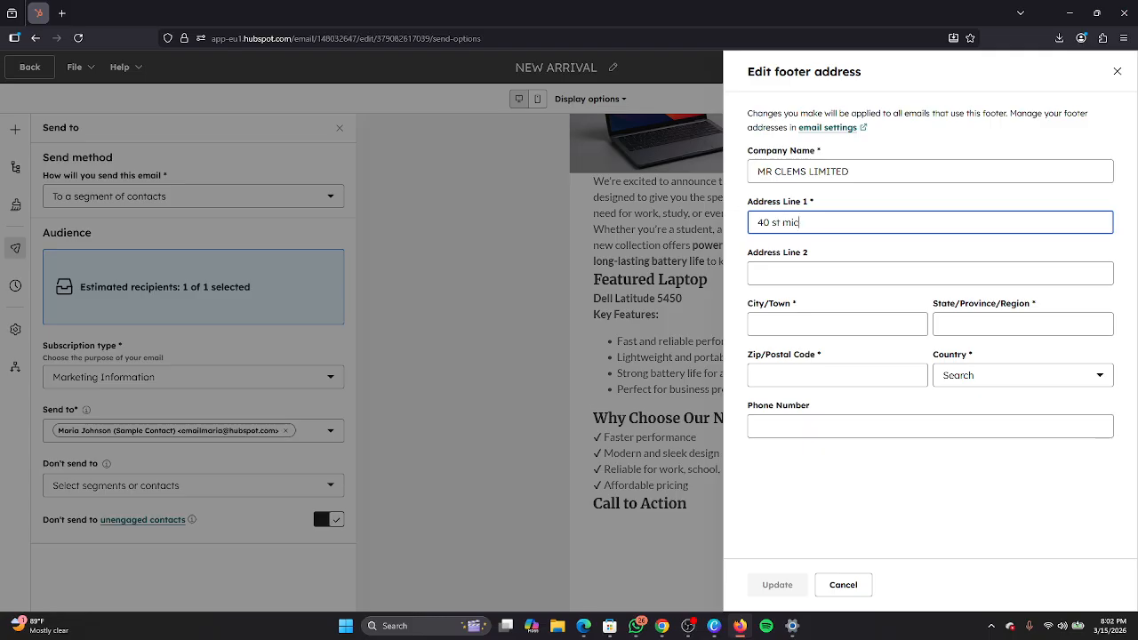
key("BackSpace")
key("BackSpace")
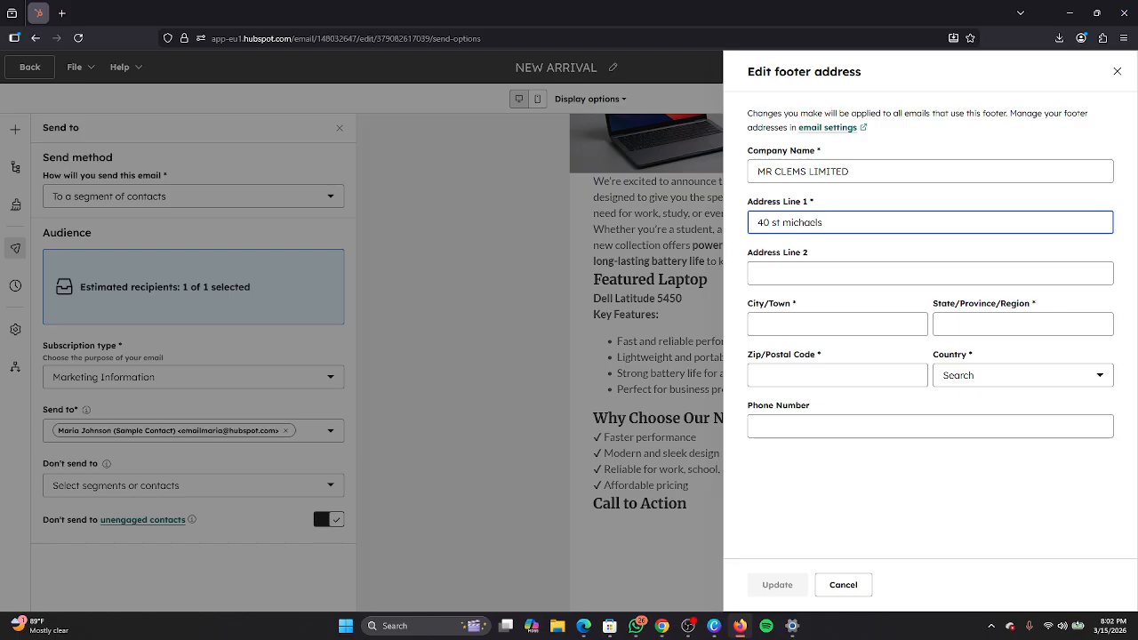
left_click(805, 279)
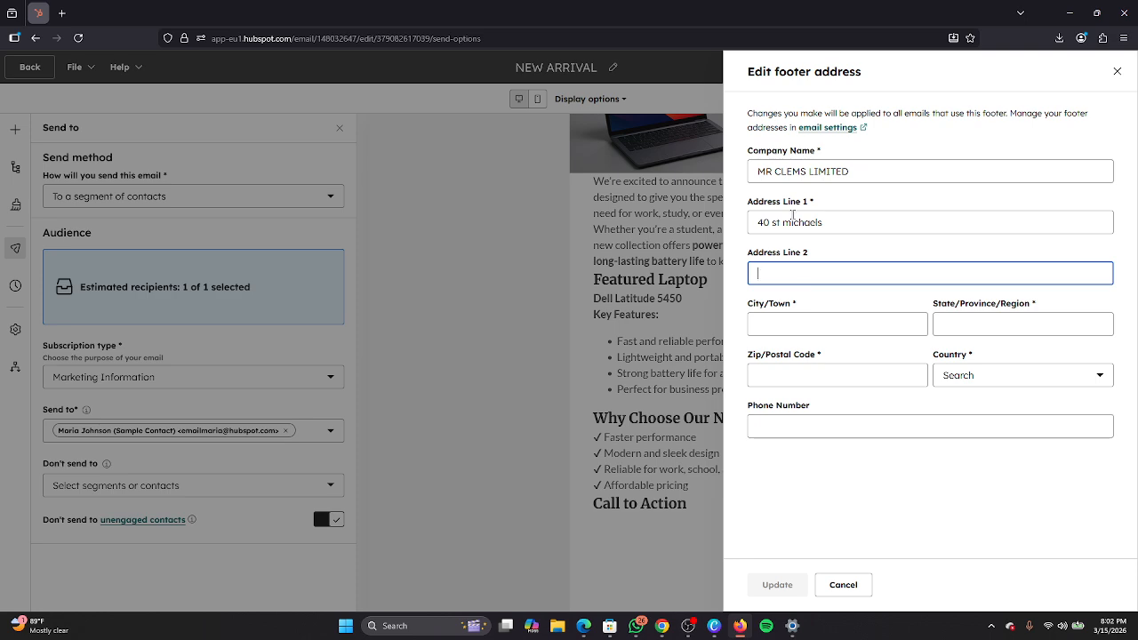
left_click(751, 226)
key("ctrl+a")
right_click(763, 223)
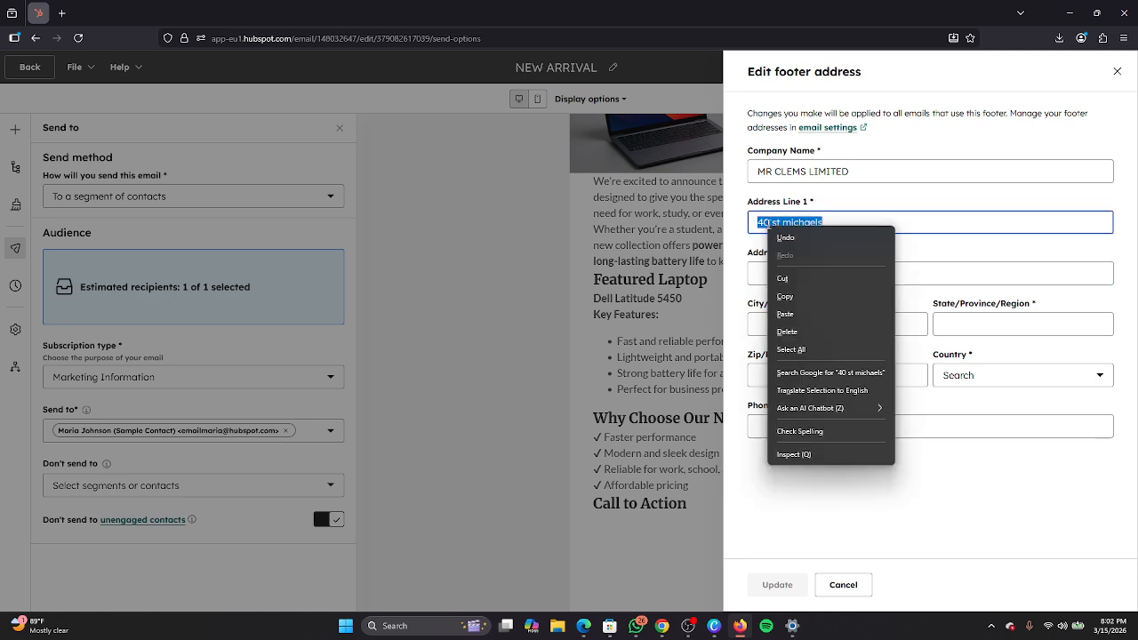
left_click(782, 294)
left_click(781, 280)
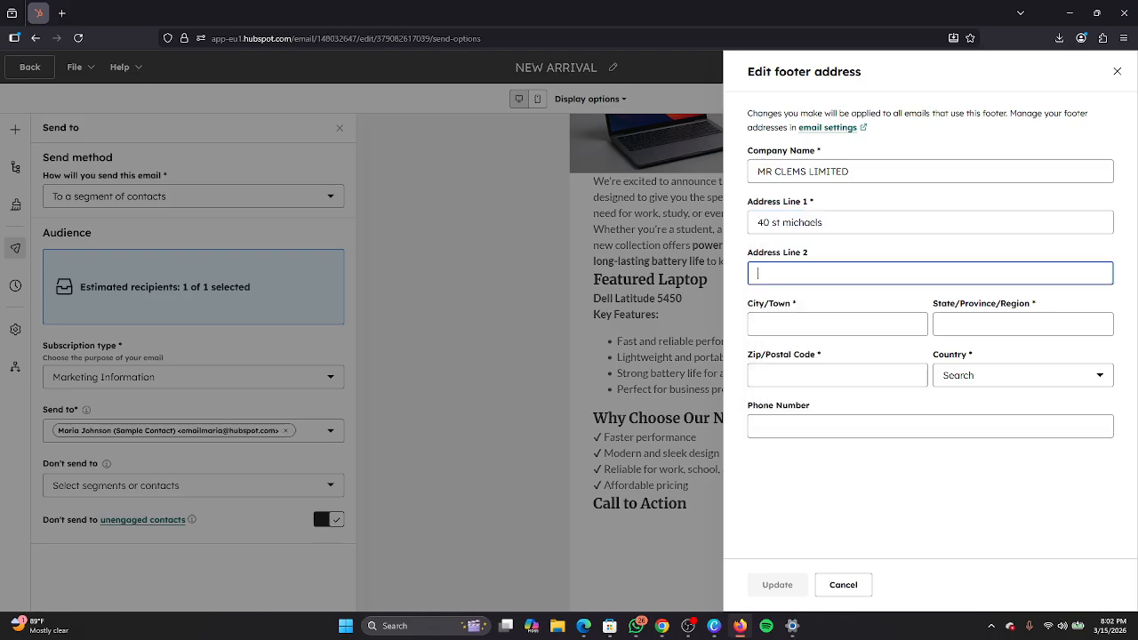
right_click(780, 277)
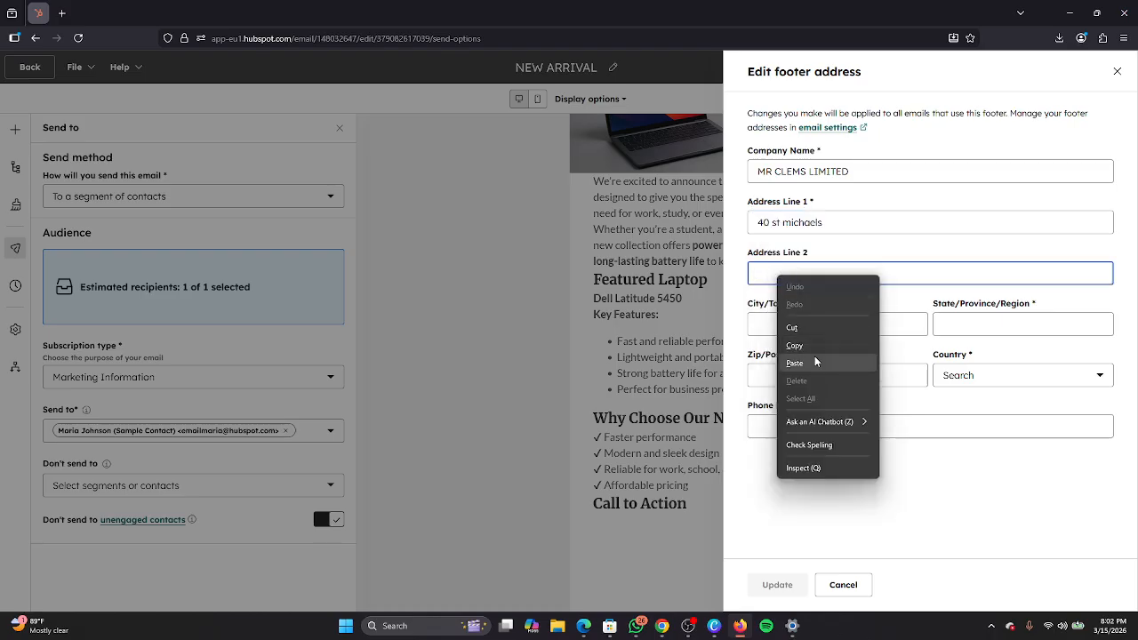
left_click(814, 358)
Fill in the footer address's city and state, and choose Nigeria as the country
left_click(816, 322)
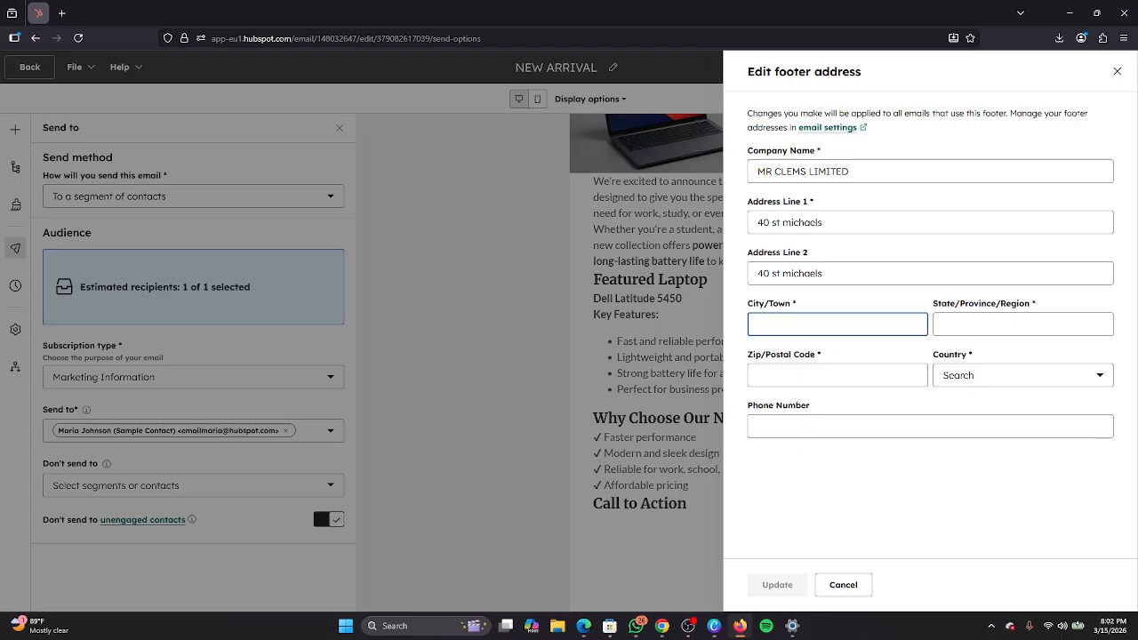
type("aba")
left_click(994, 325)
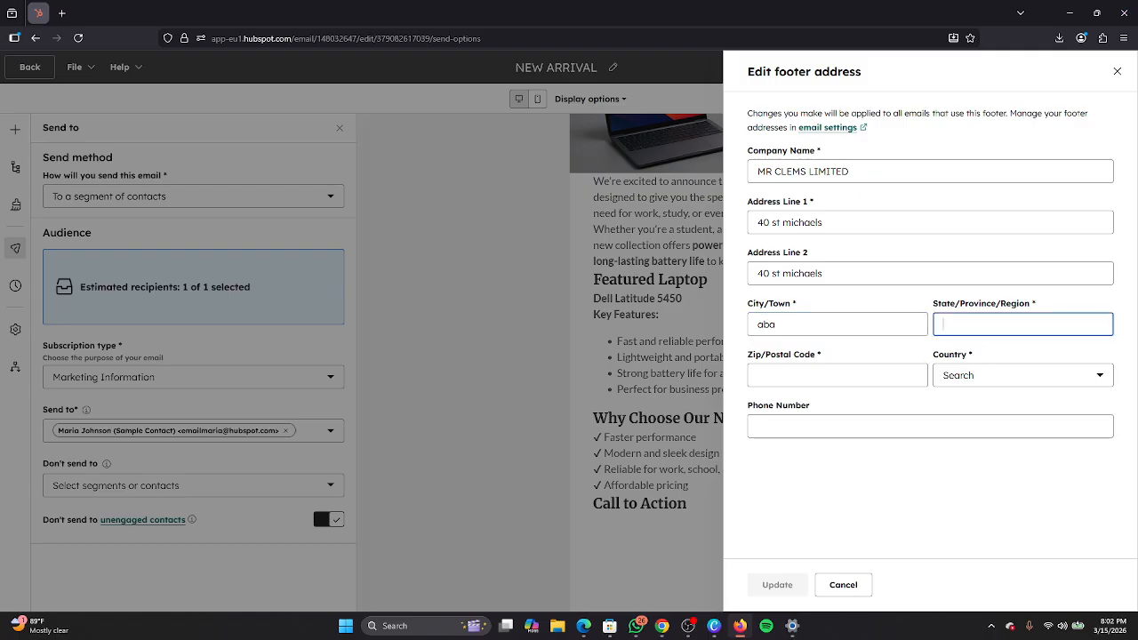
type("abia")
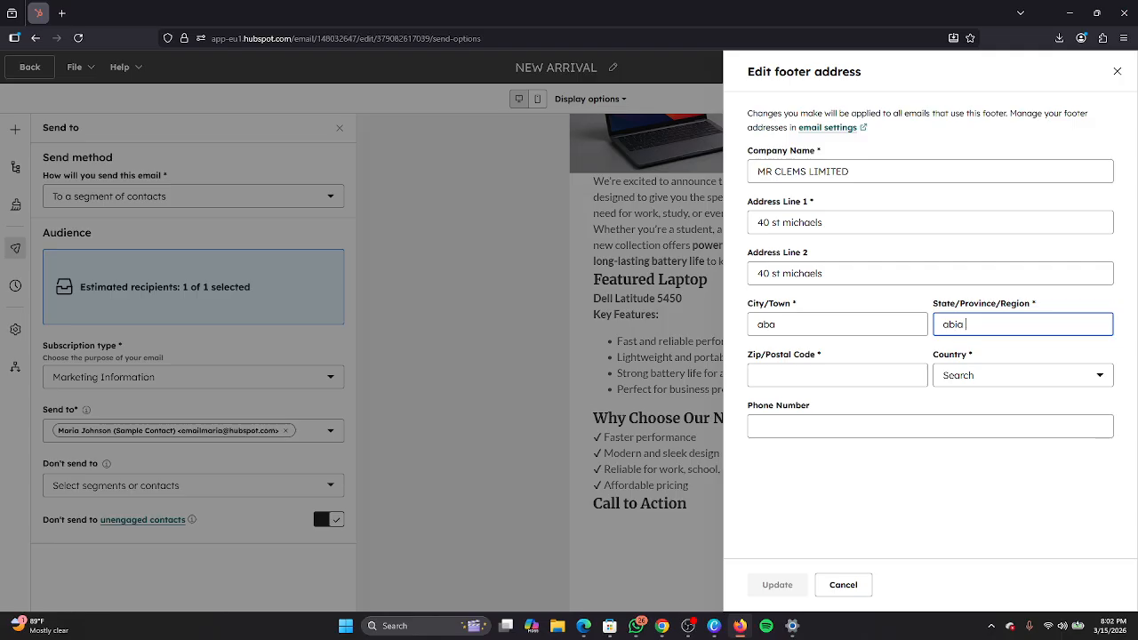
type(" state")
left_click(995, 381)
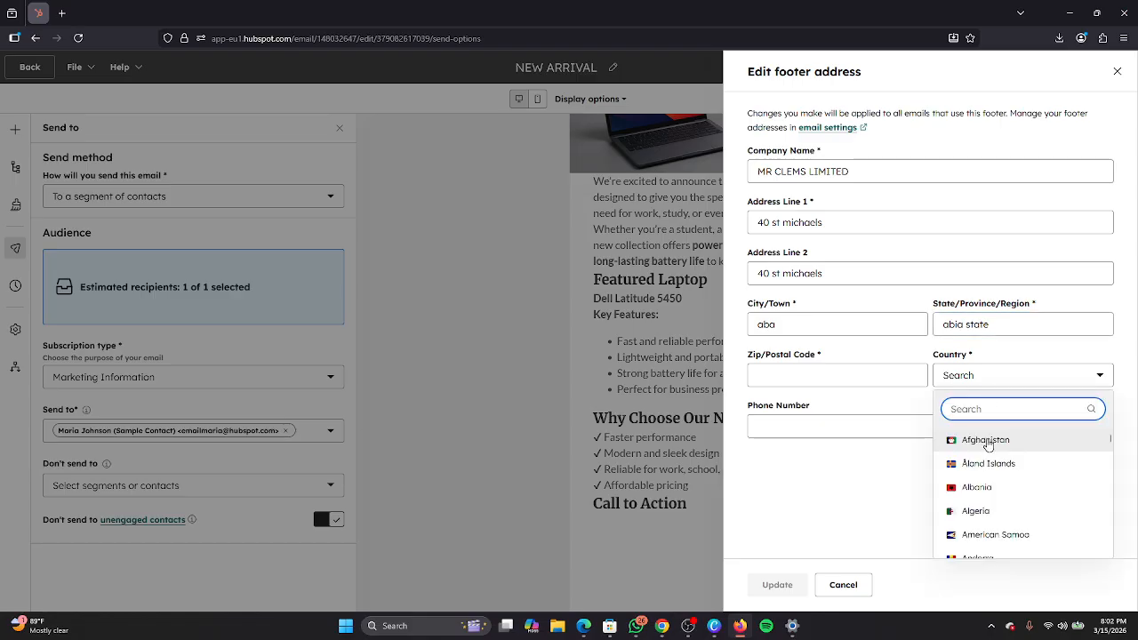
type("niger")
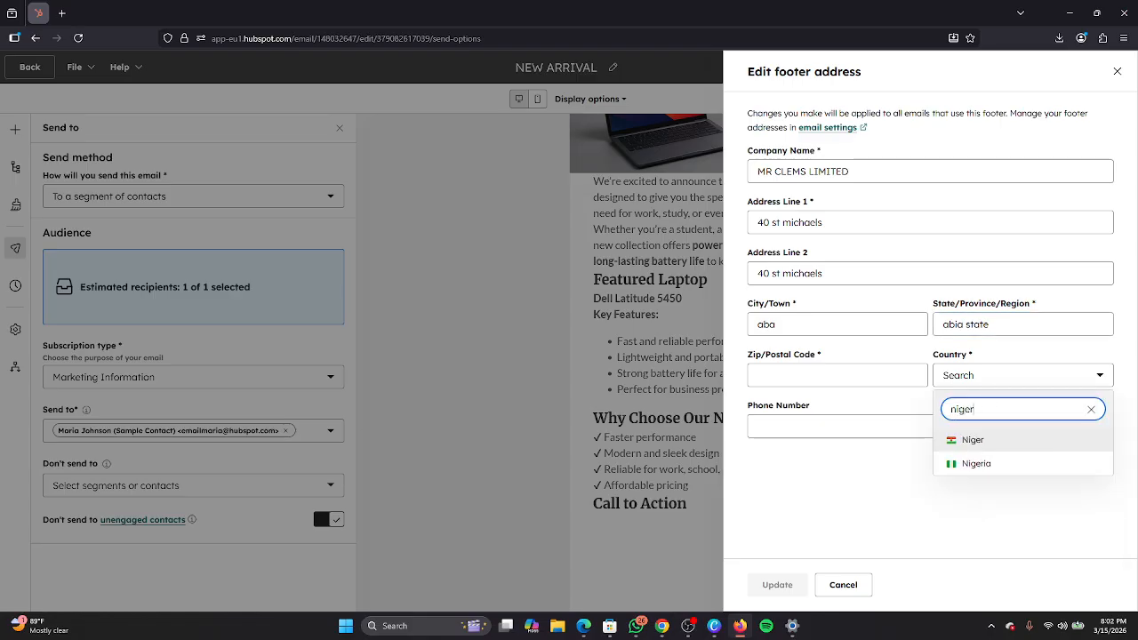
left_click(995, 466)
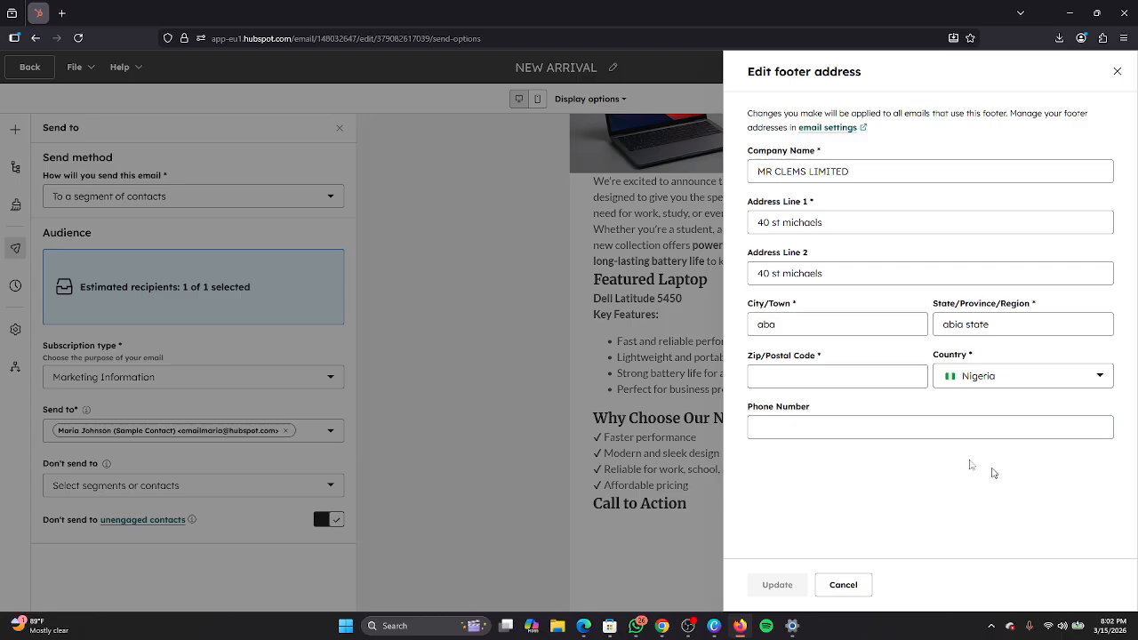
Enter the company's phone number in the footer address and try to update it
left_click(930, 428)
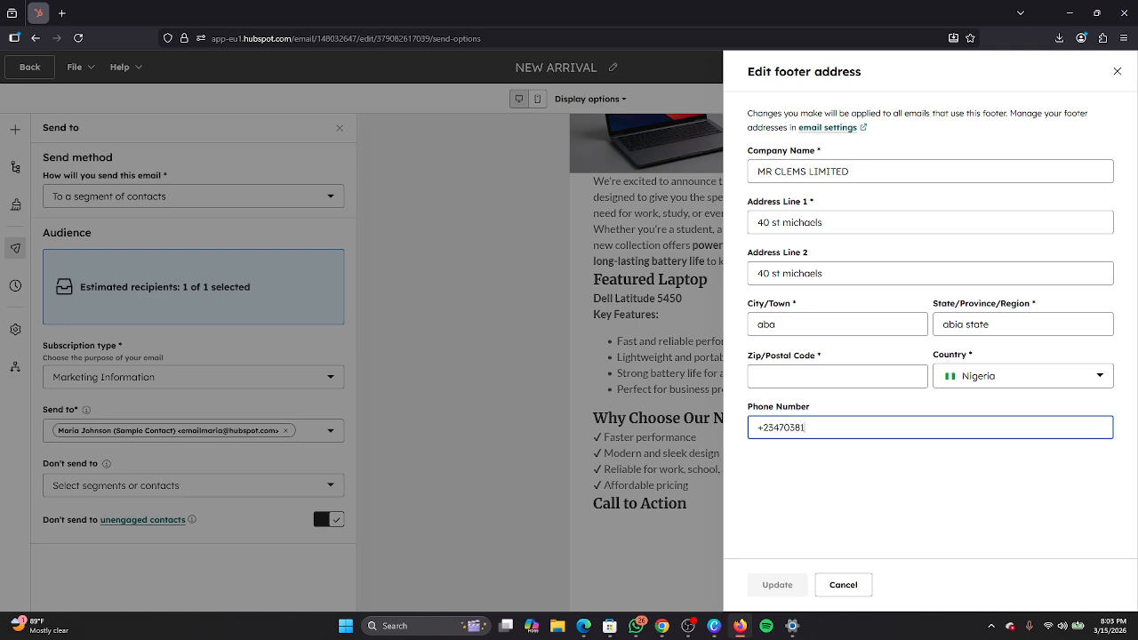
type("88")
left_click(787, 584)
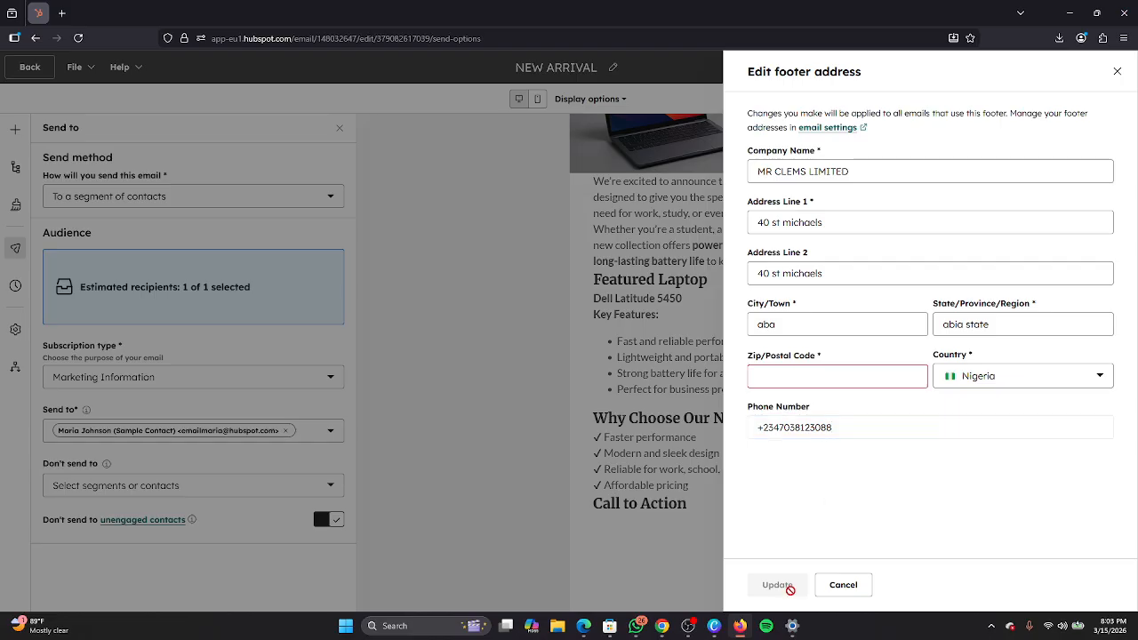
Search Google in a new browser tab for "abia state zip code" and copy the main postal code listed for Umuahia
left_click(811, 378)
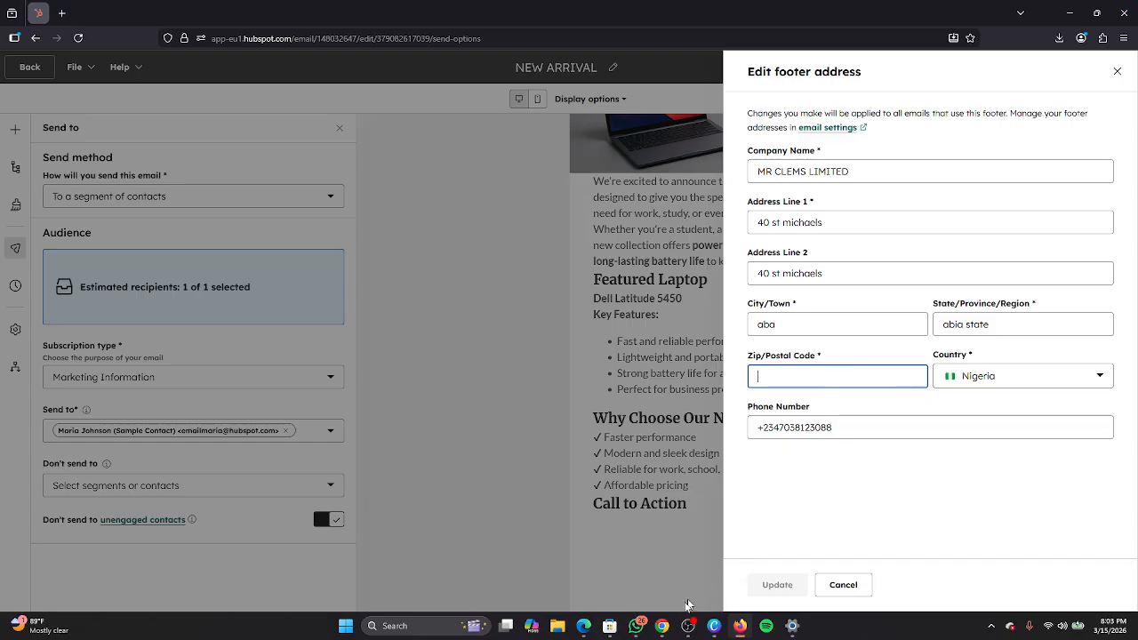
mouse_move(722, 633)
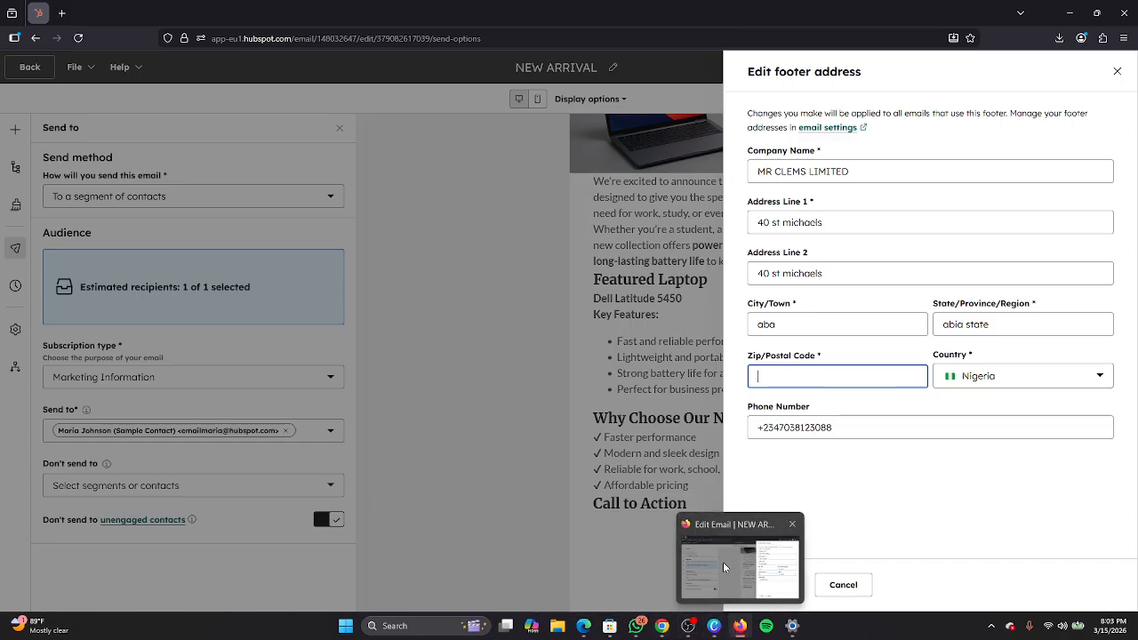
left_click(721, 564)
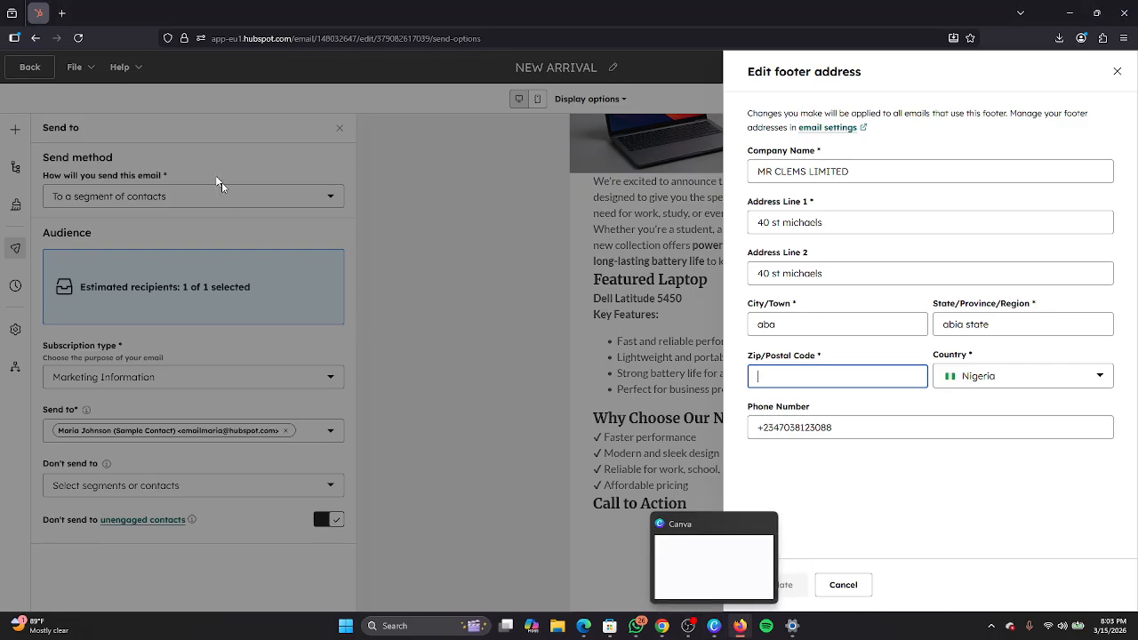
left_click(64, 13)
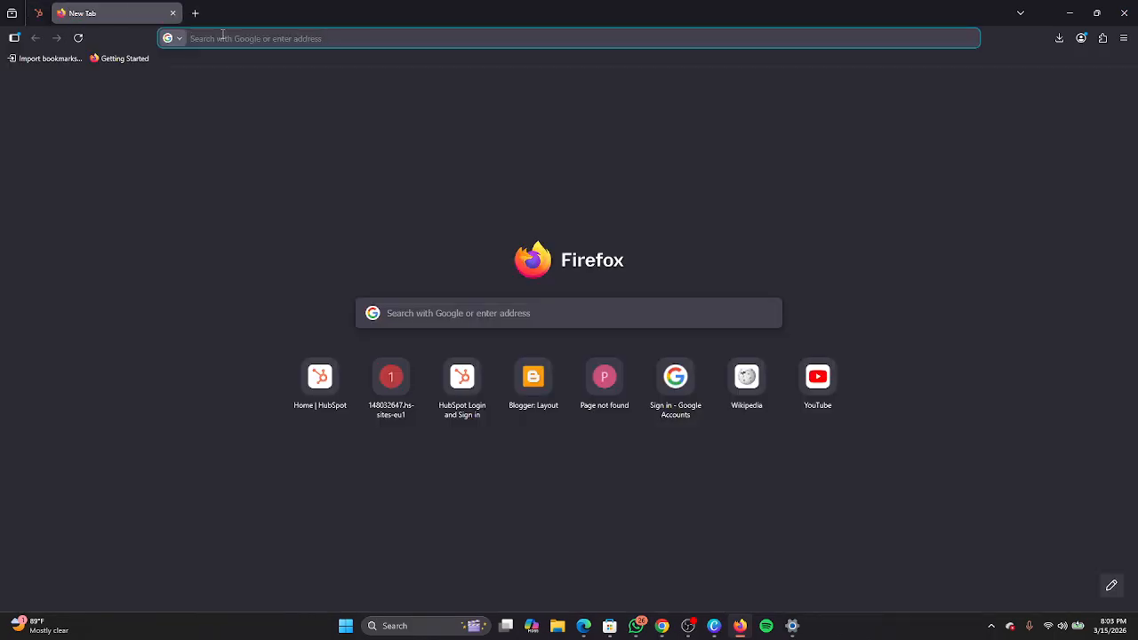
type("abia")
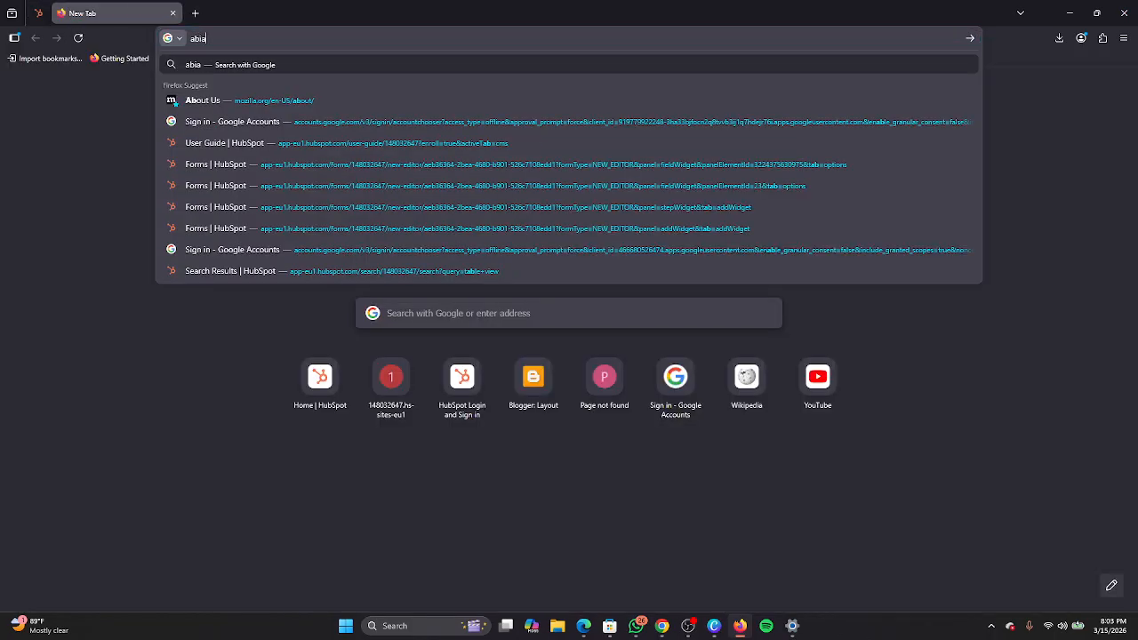
type(" state z")
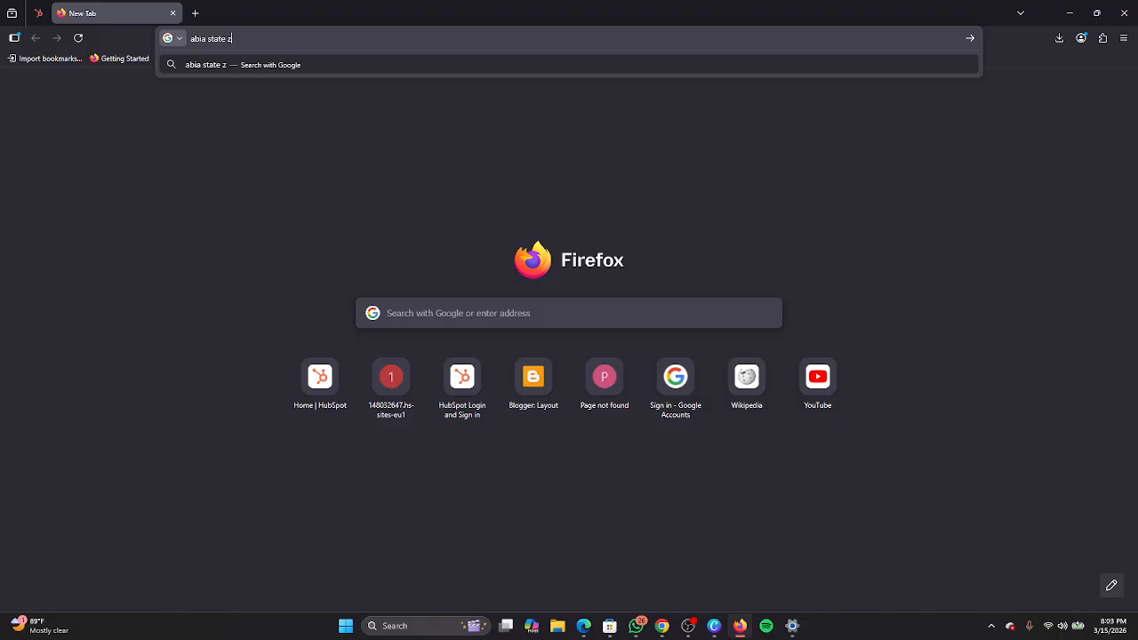
type("ip code")
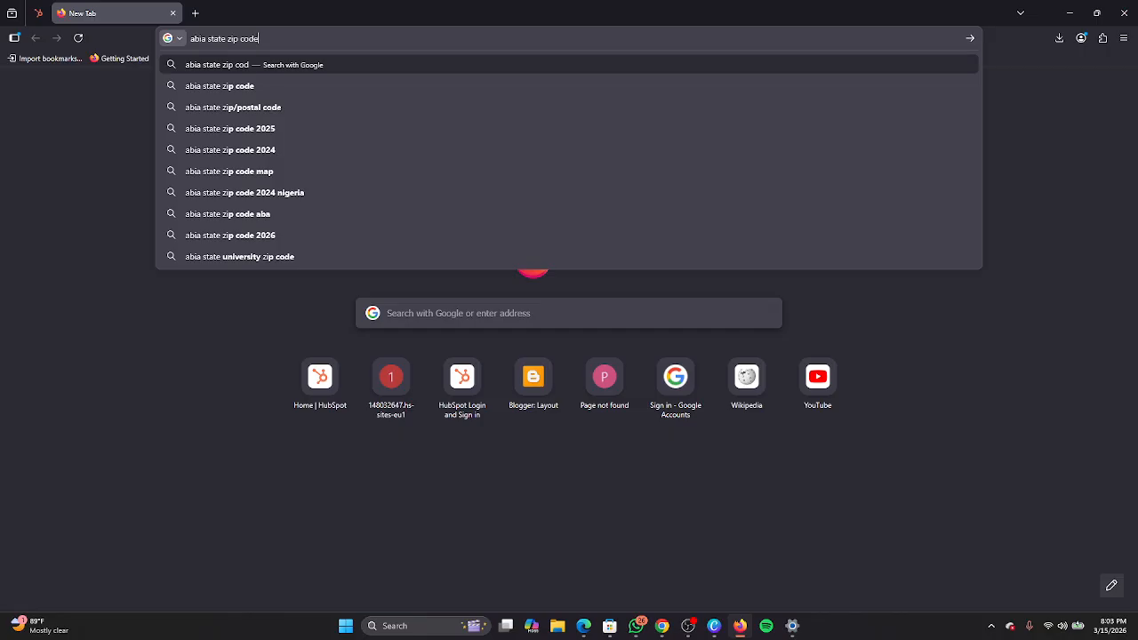
key("Return")
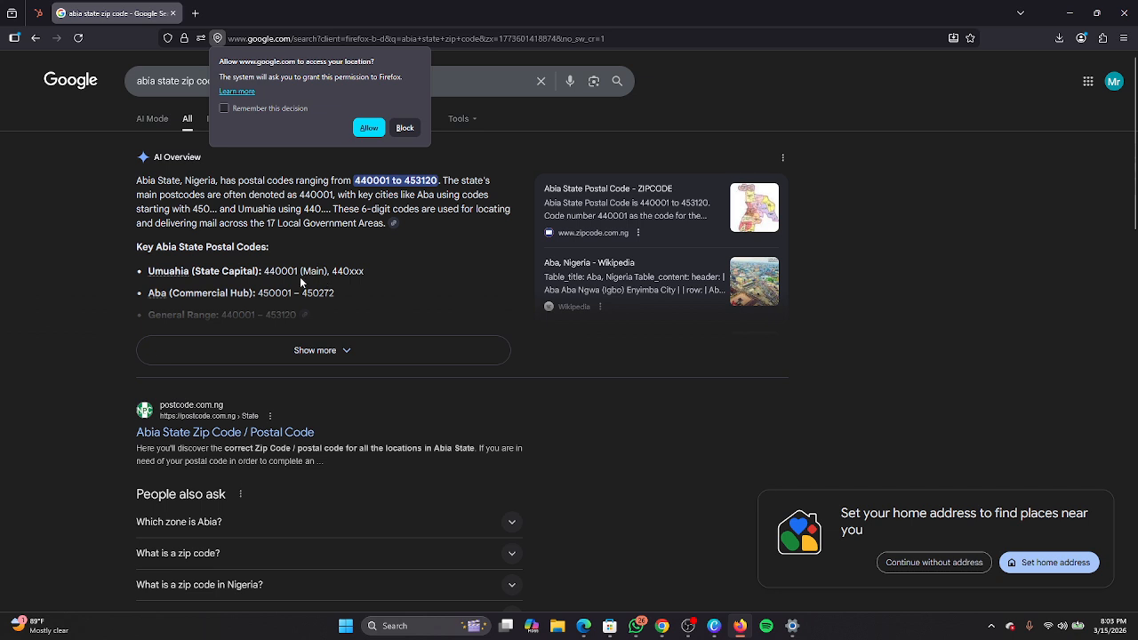
left_click_drag(301, 272, 264, 271)
right_click(285, 268)
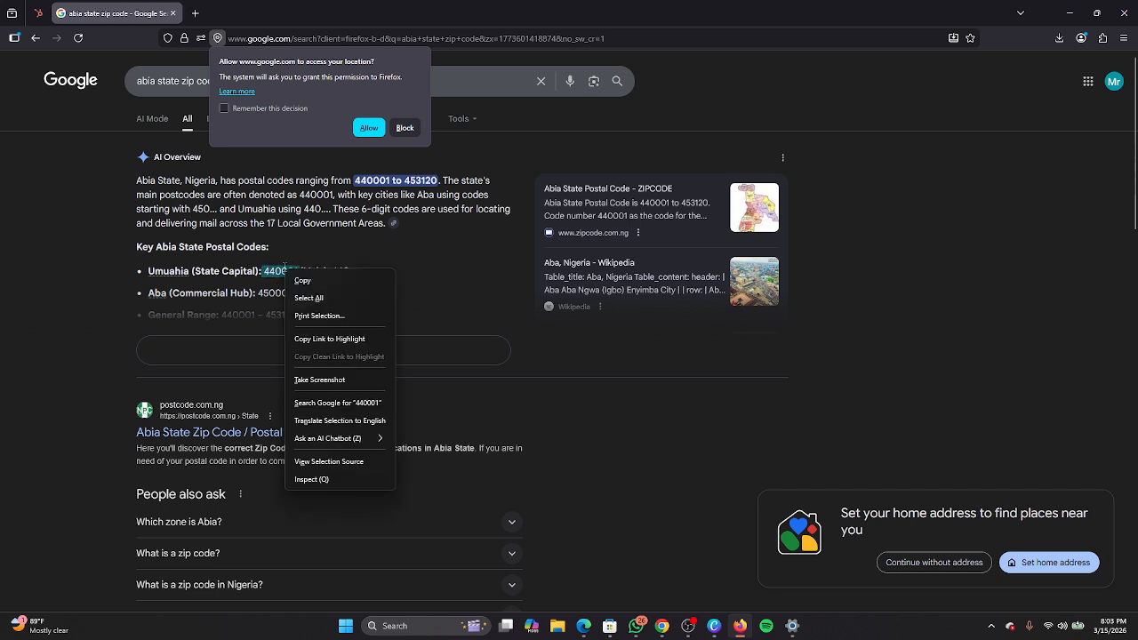
left_click(310, 281)
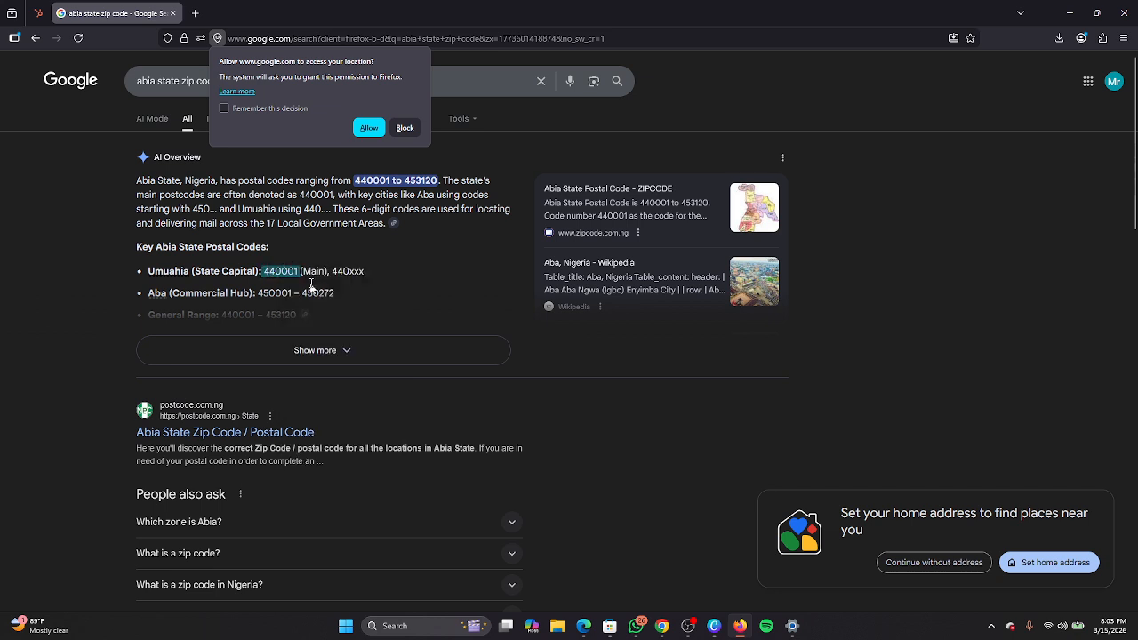
Return to the HubSpot email, paste the copied postal code into the footer address, update it, and check the email's footer
left_click(38, 13)
right_click(765, 369)
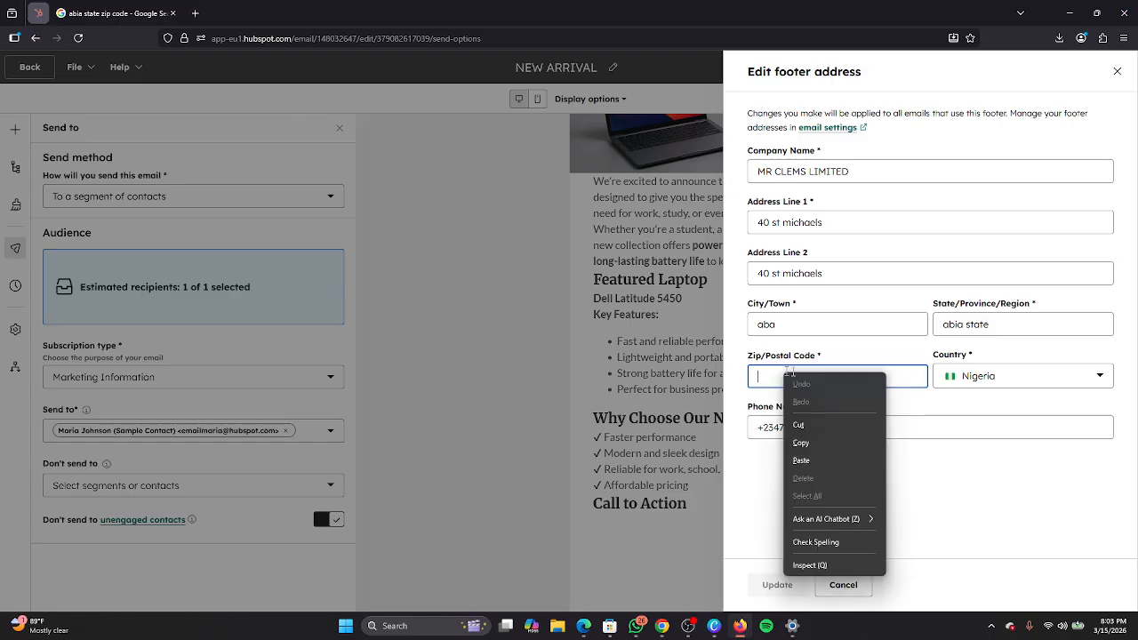
left_click(805, 450)
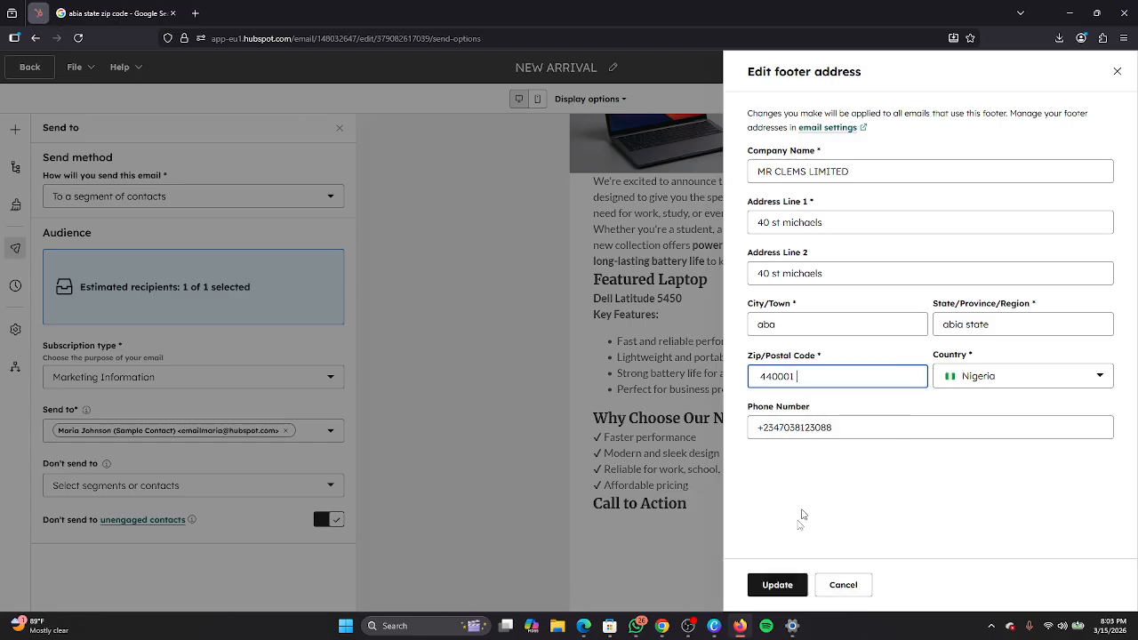
left_click(777, 585)
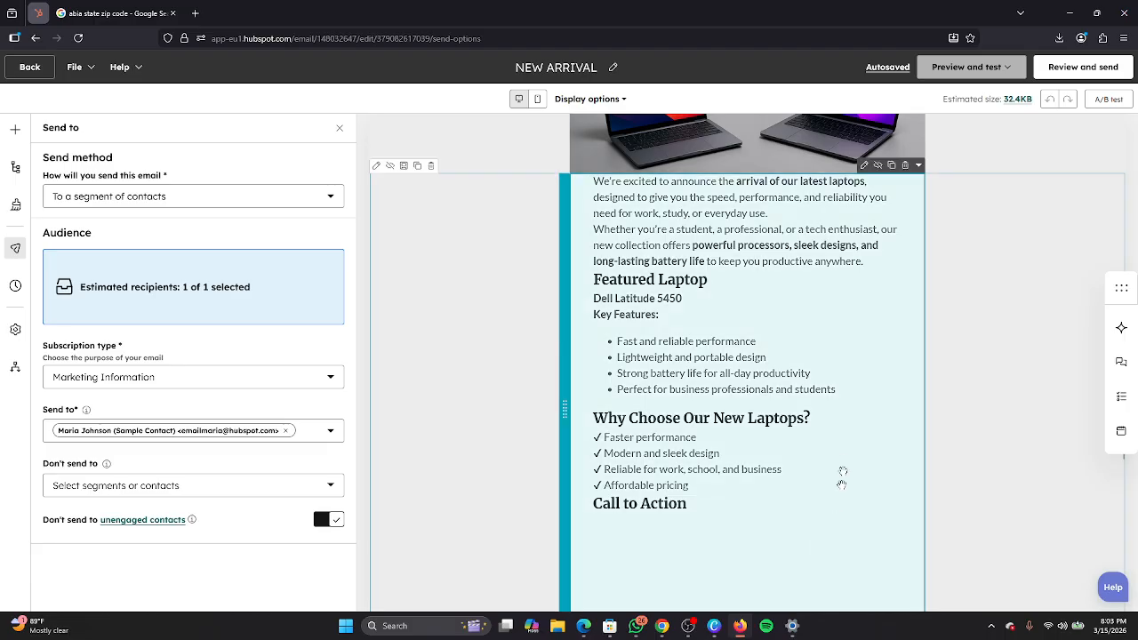
scroll(843, 472, "down", 5)
scroll(836, 444, "up", 1)
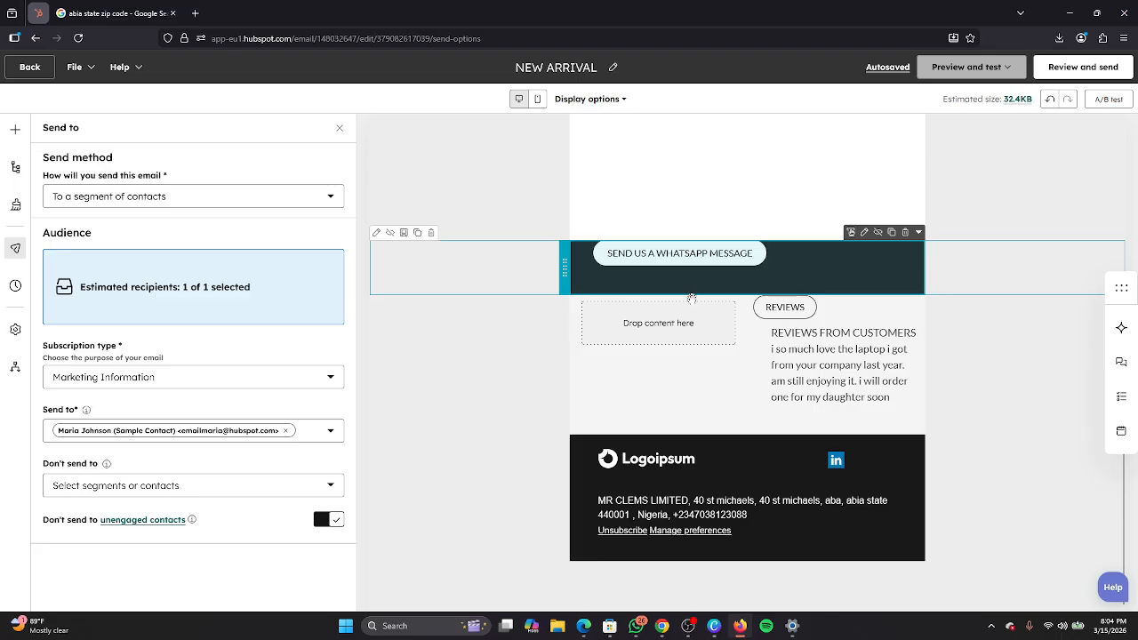
Review the email's sending warnings and open the WhatsApp message button's settings from the first empty Link URL warning
scroll(788, 267, "up", 3)
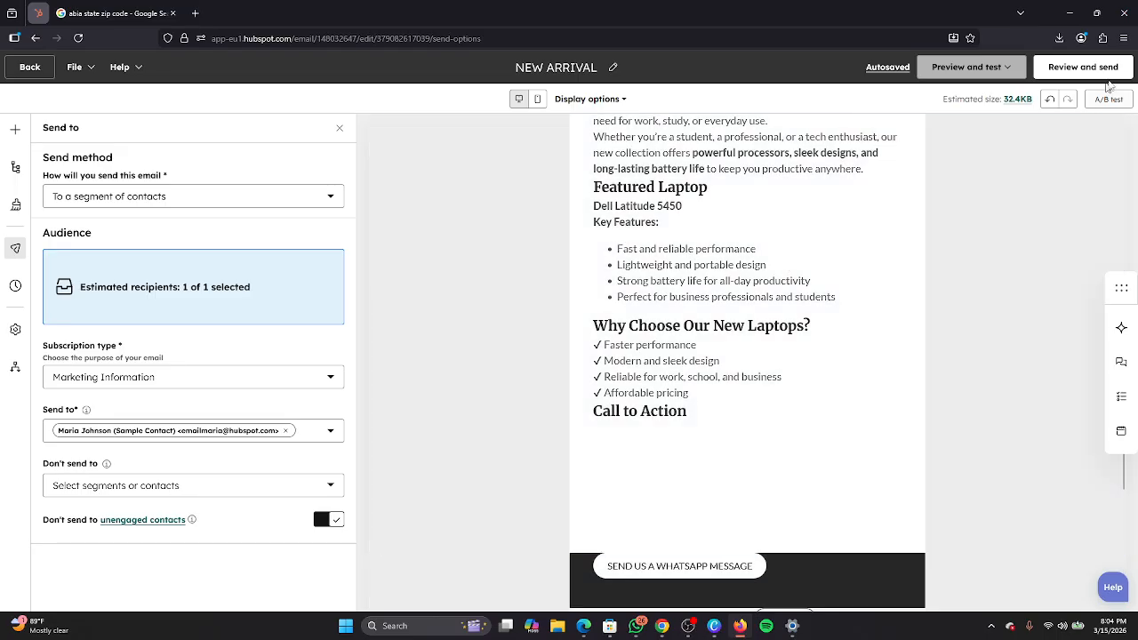
left_click(1083, 68)
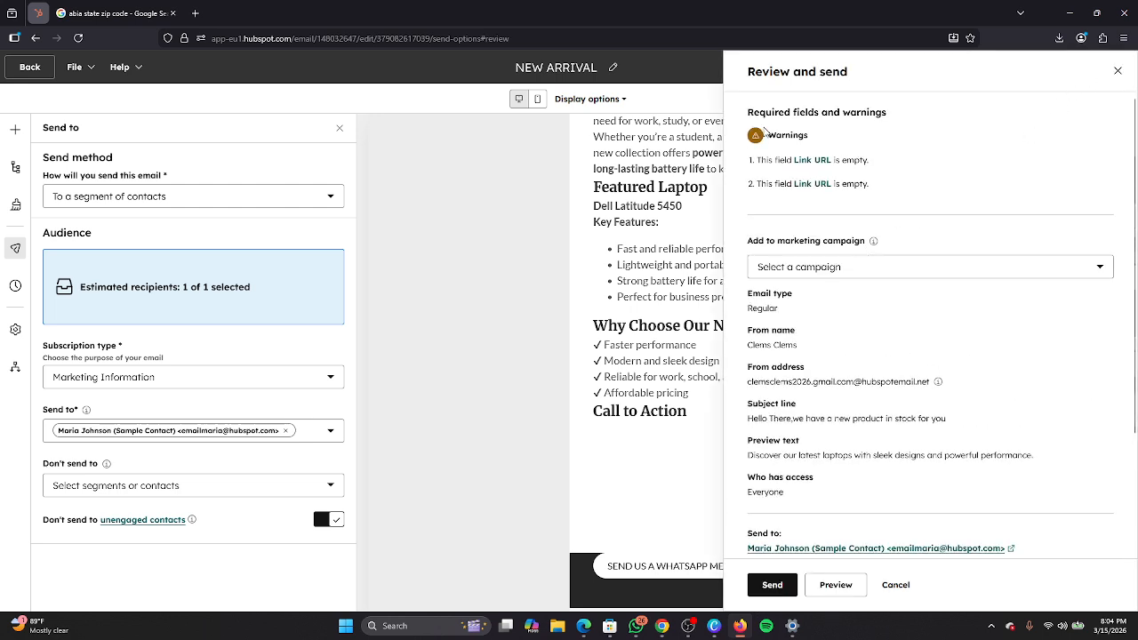
left_click(812, 160)
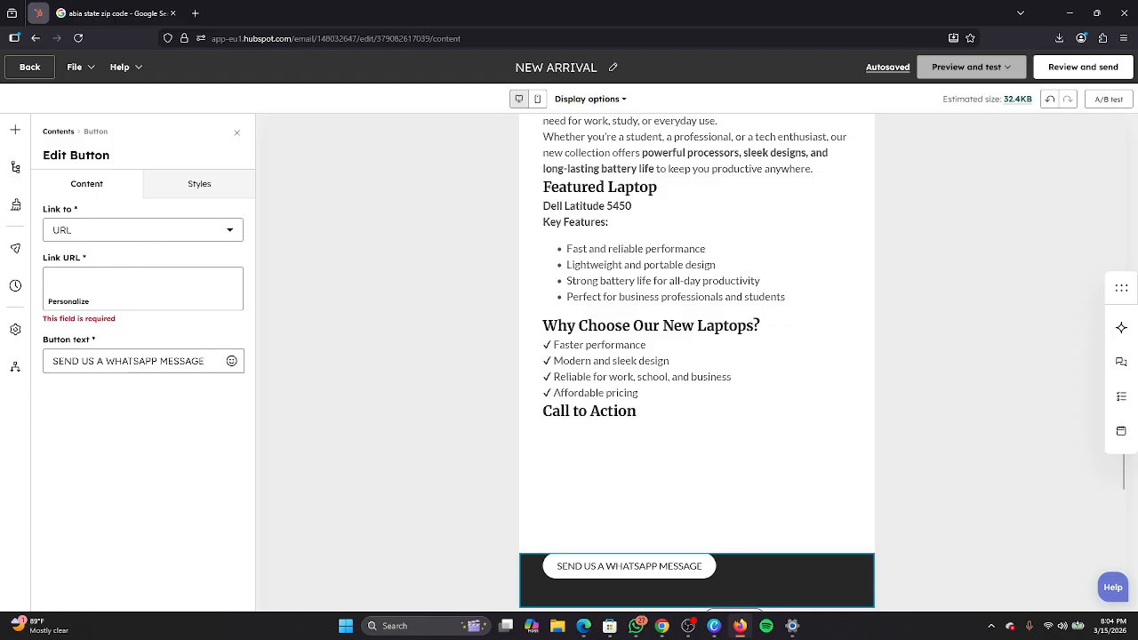
left_click(142, 361)
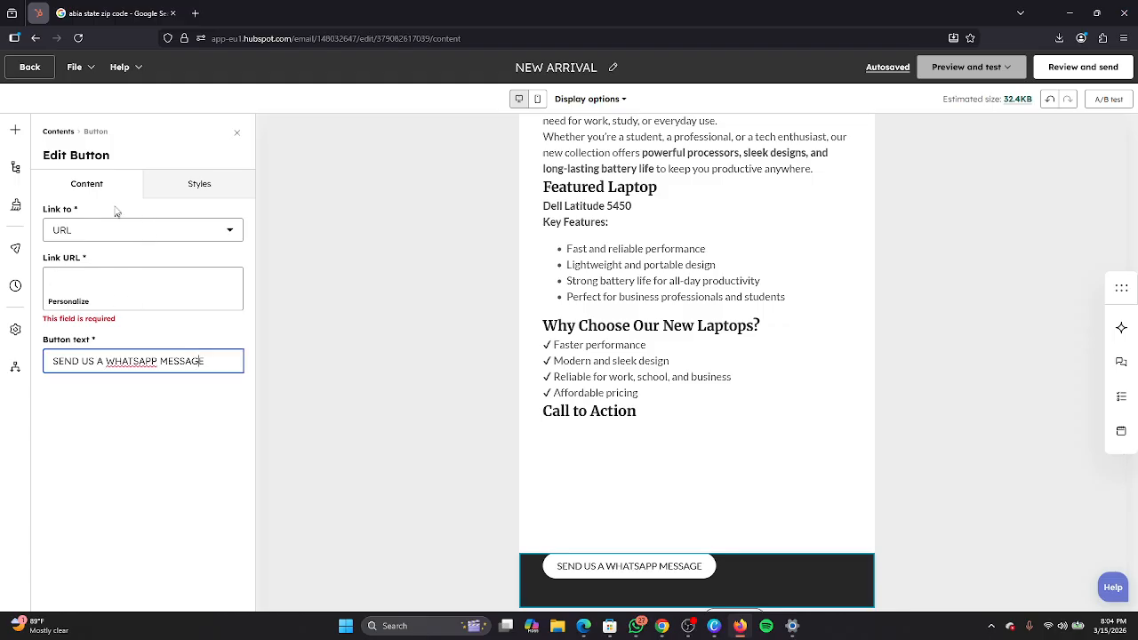
Check the send summary without adding a marketing campaign, and send the NEW ARRIVAL email immediately
left_click(1078, 70)
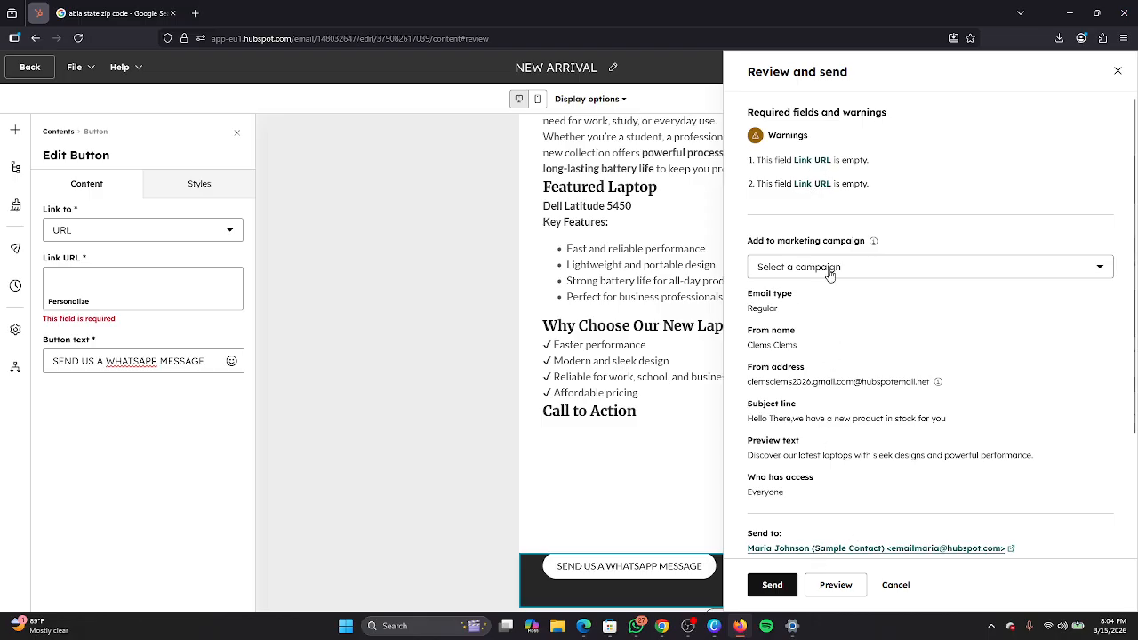
left_click(940, 268)
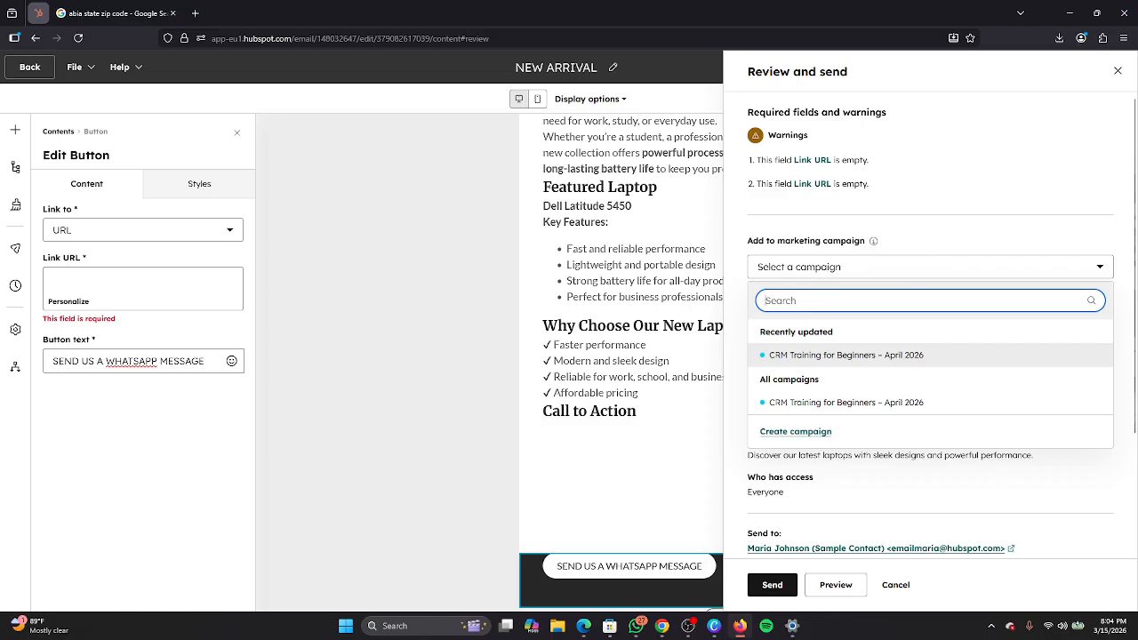
left_click(917, 269)
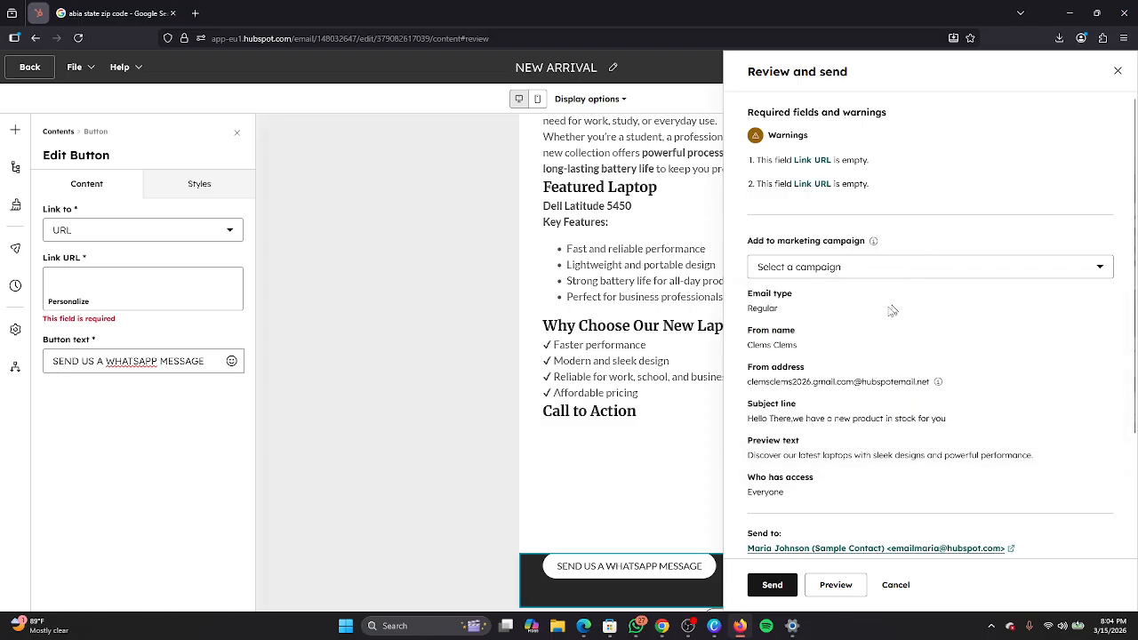
scroll(842, 328, "down", 3)
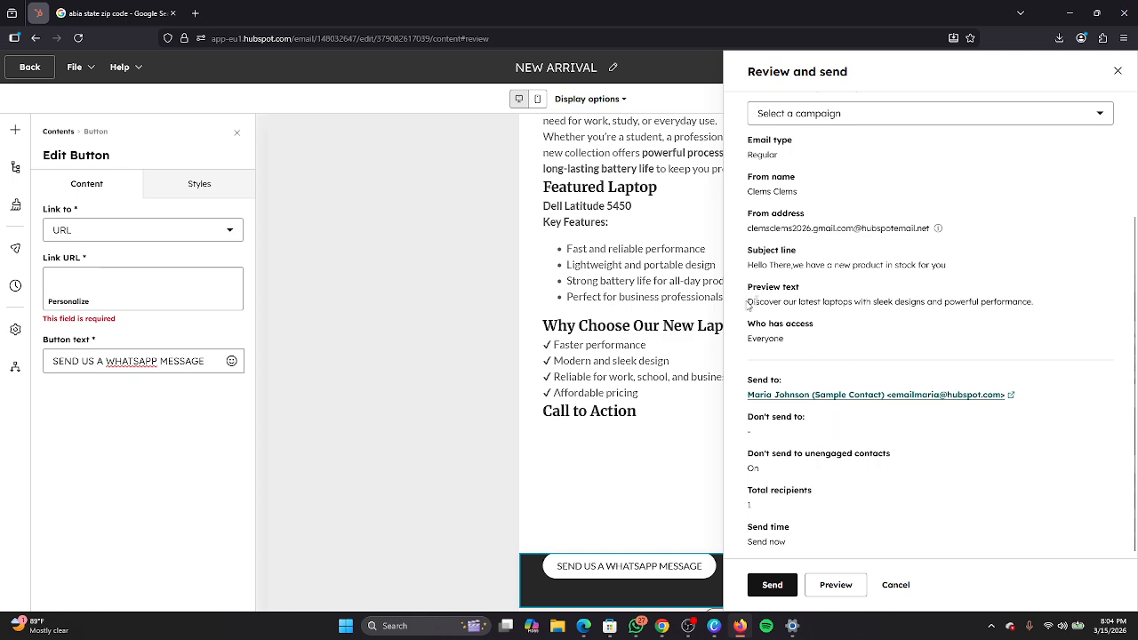
left_click(772, 587)
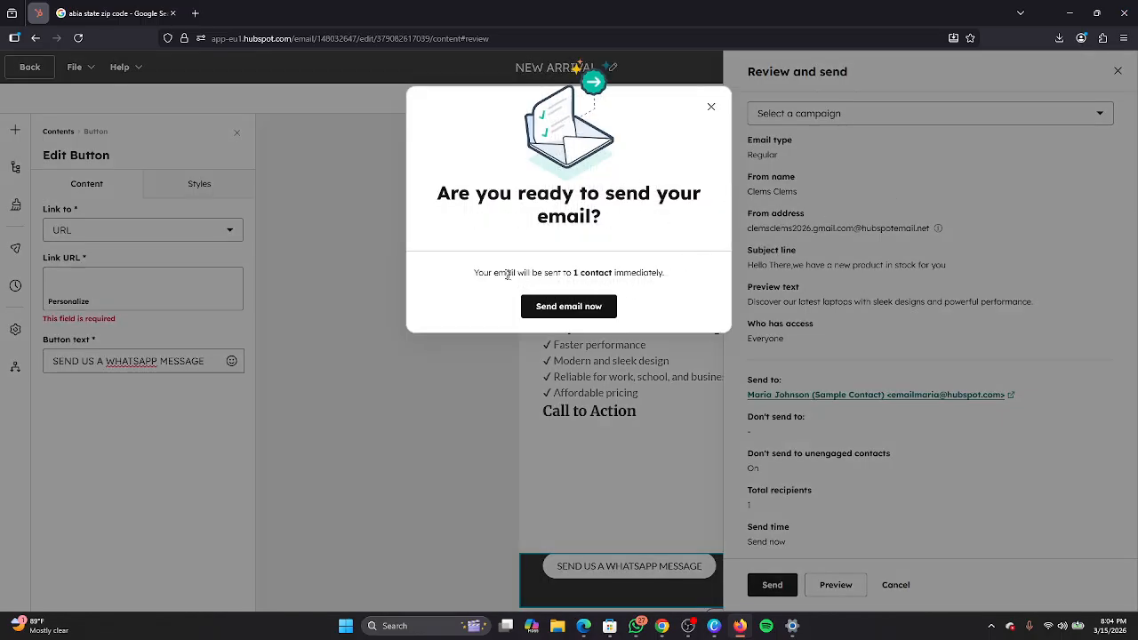
left_click(580, 308)
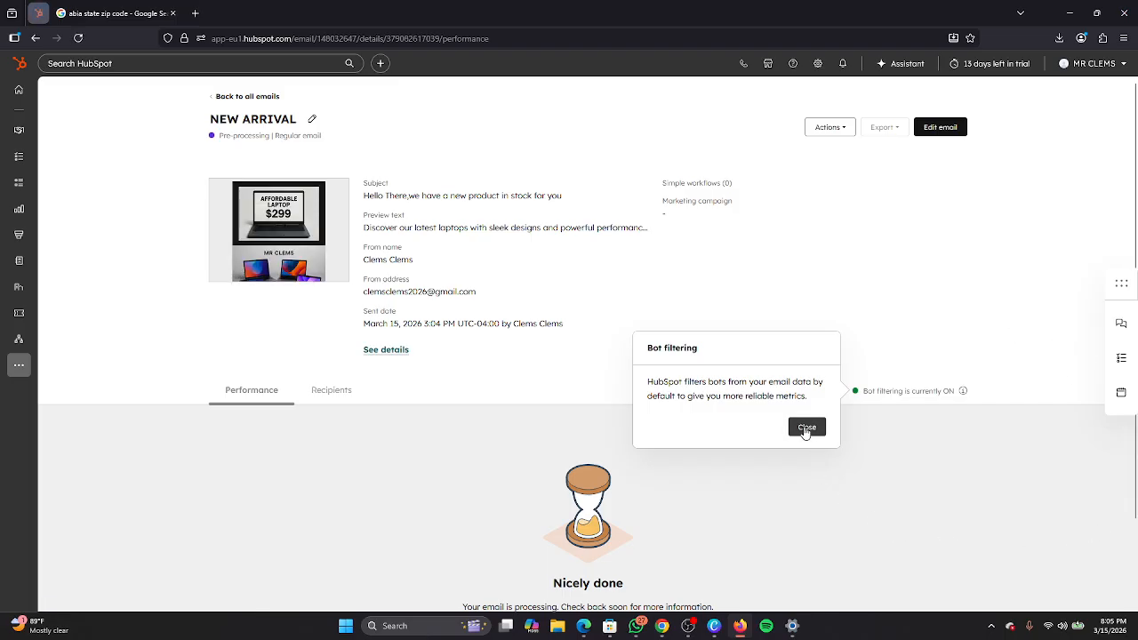
left_click(806, 429)
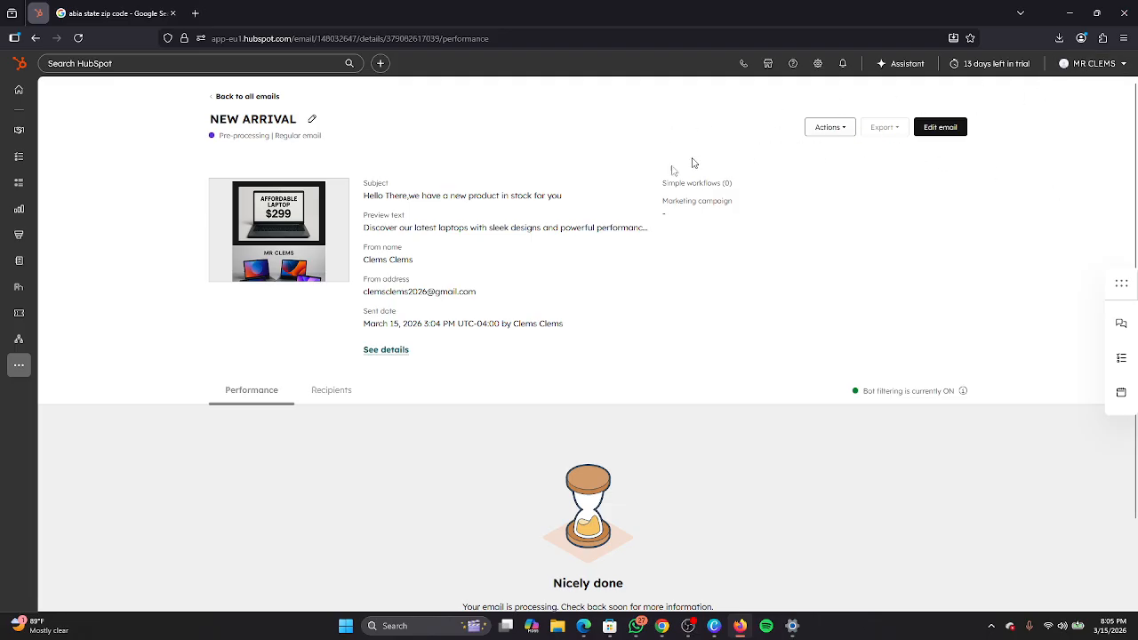
Examine the sent email's details, associated assets, workflows and insights, and close the details
left_click(395, 355)
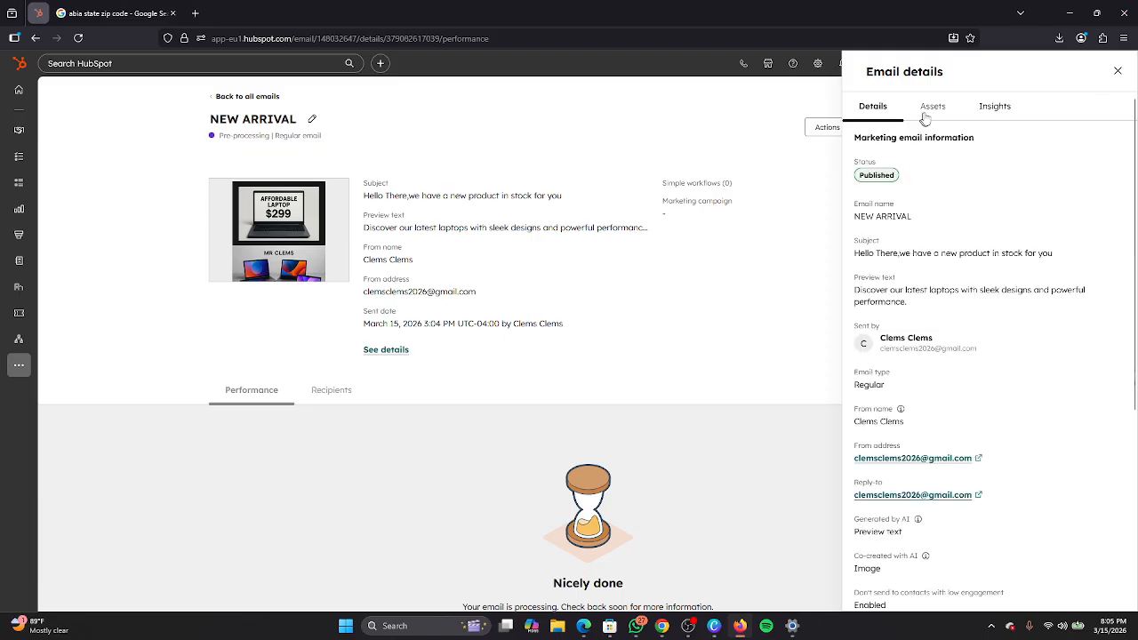
left_click(1118, 71)
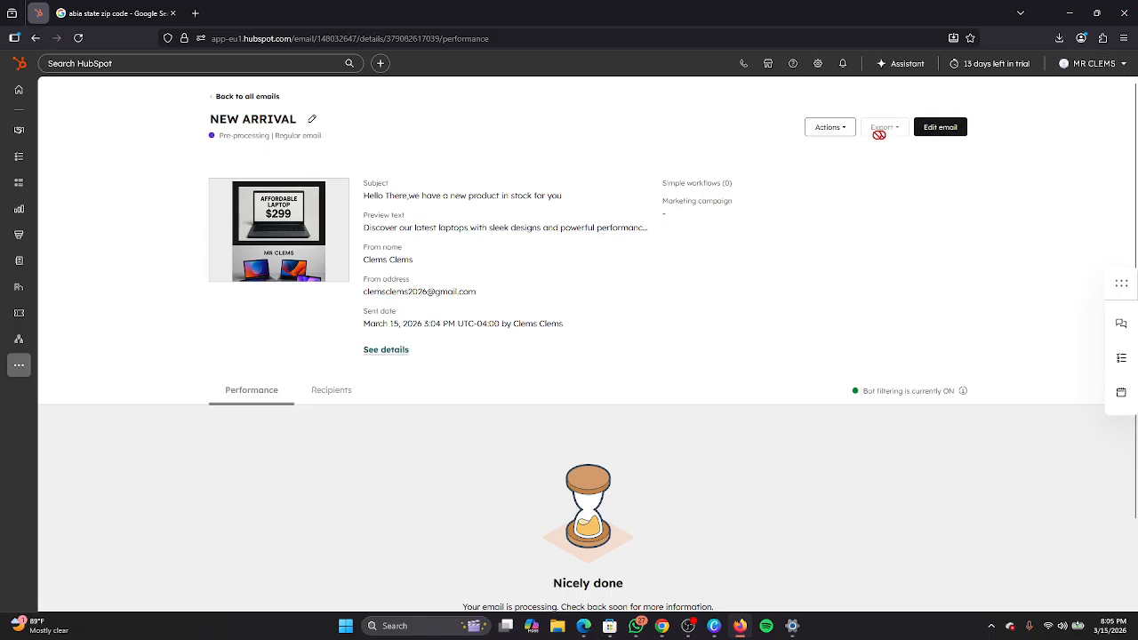
left_click(384, 353)
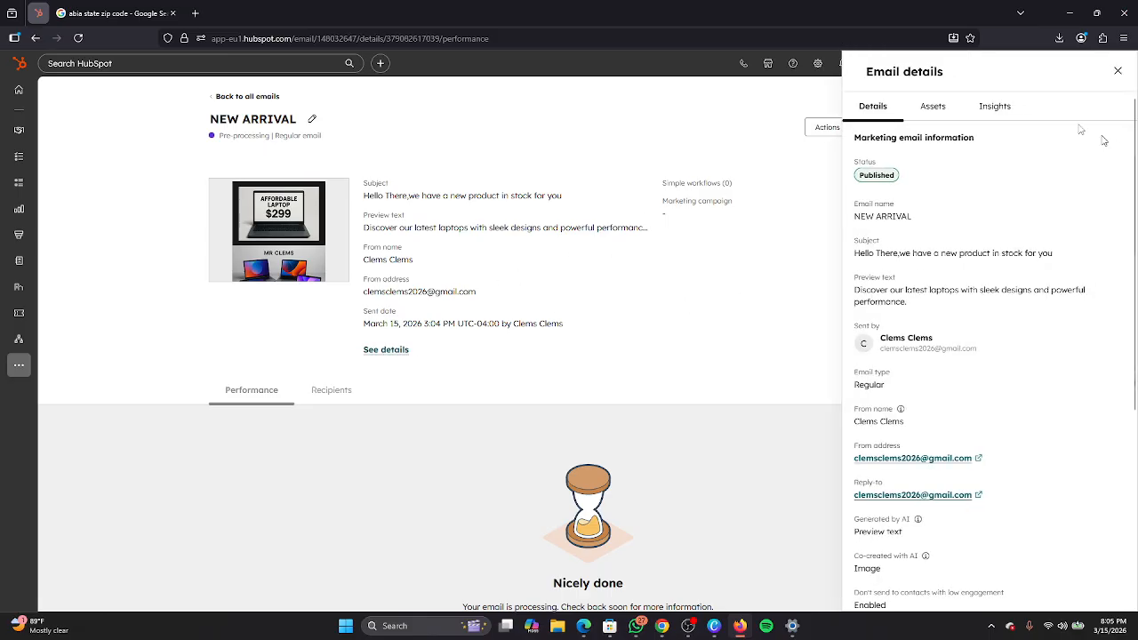
left_click(932, 106)
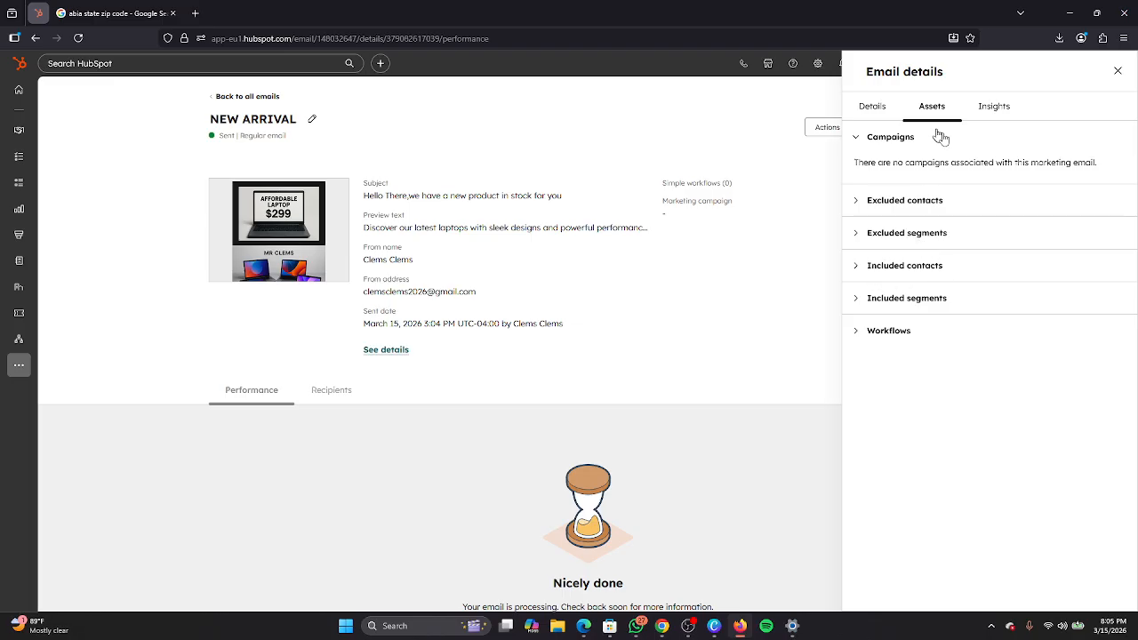
left_click(988, 112)
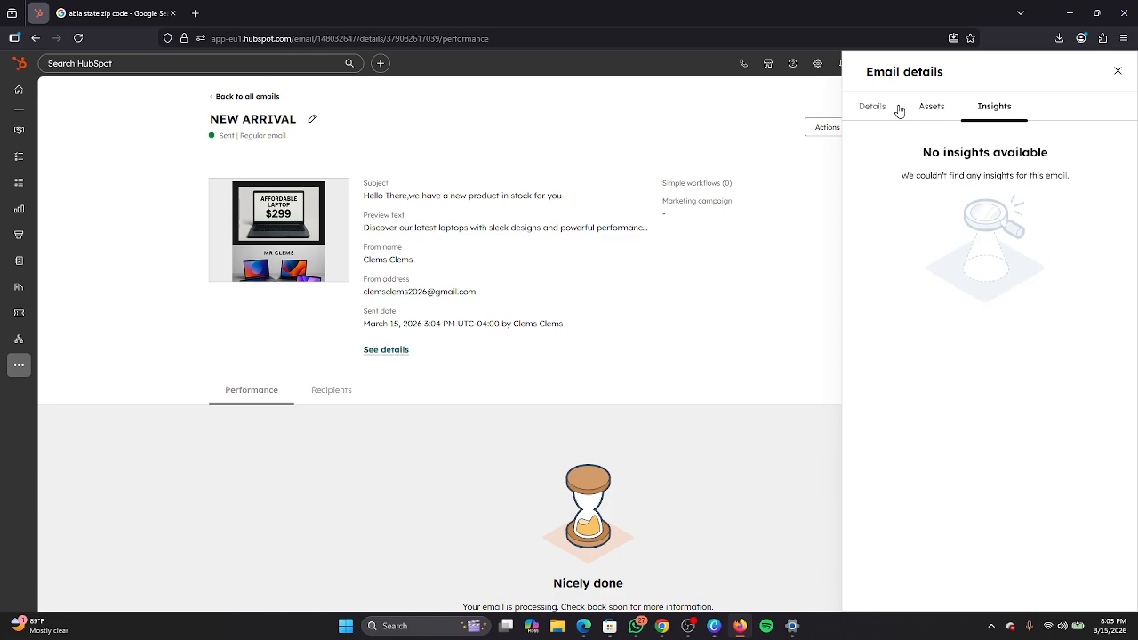
left_click(933, 110)
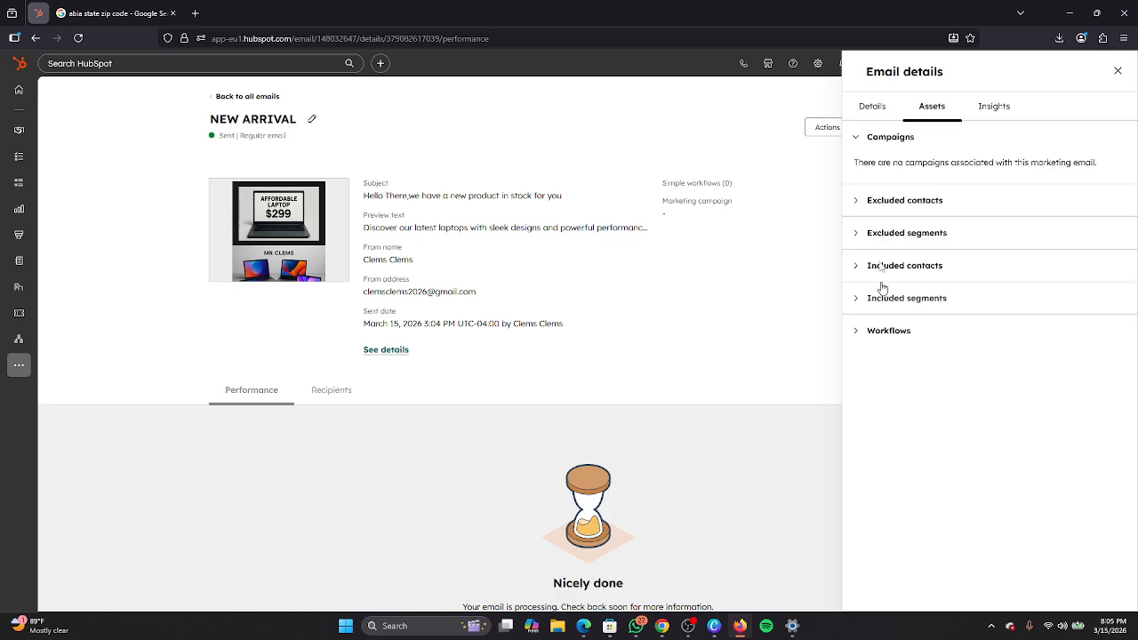
left_click(892, 330)
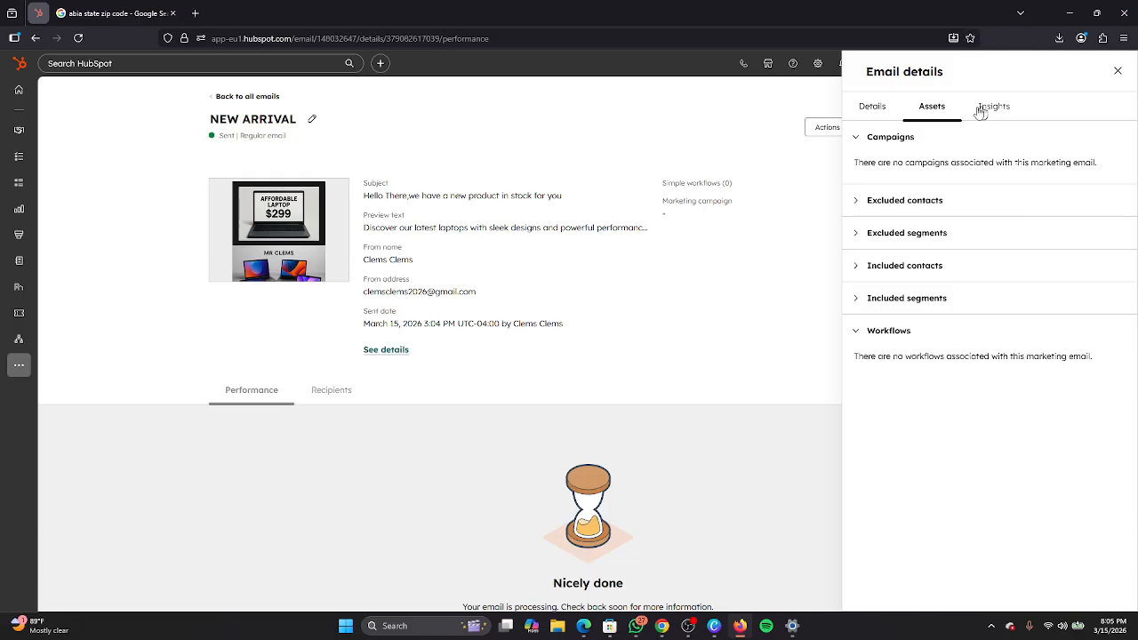
left_click(1115, 71)
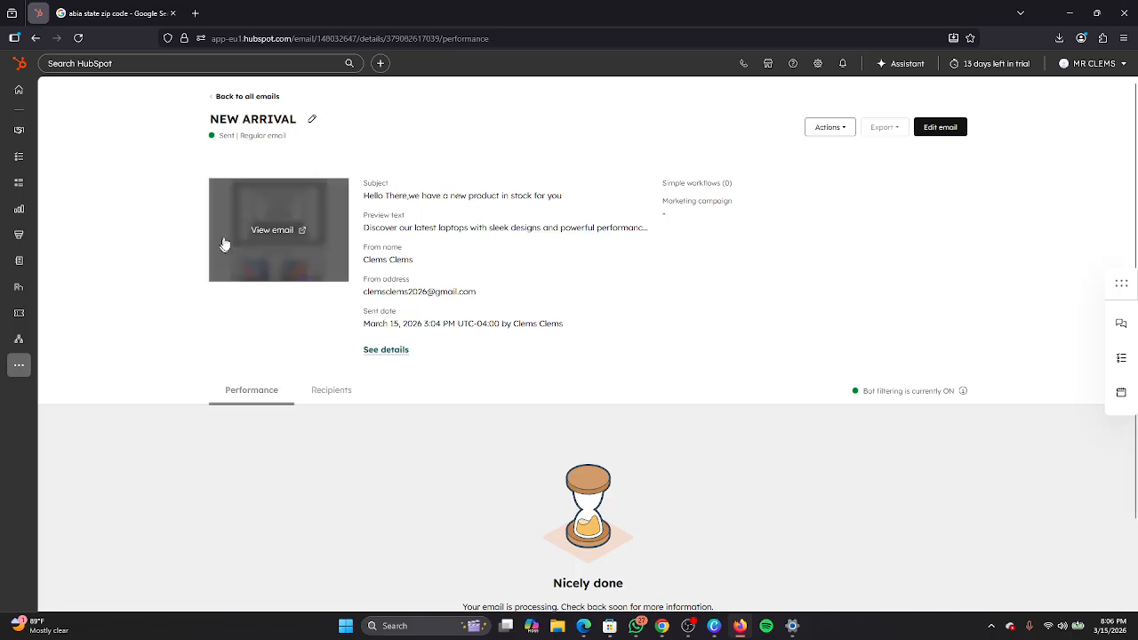
View the sent email in the browser, read it from the header images to the footer, and test the footer's LinkedIn link
left_click(279, 231)
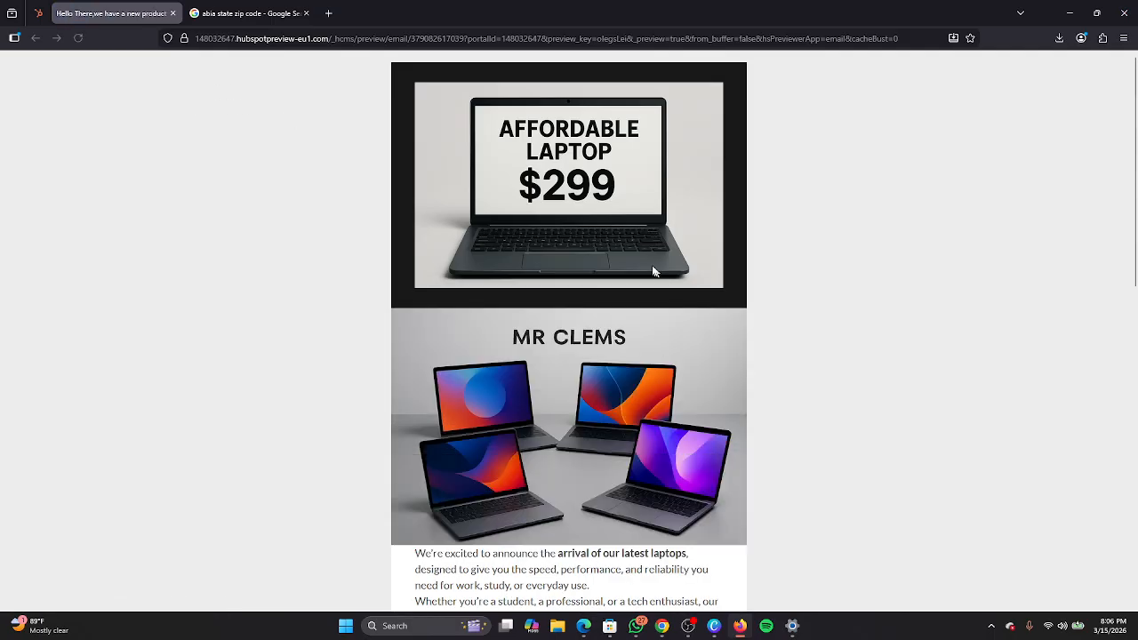
scroll(655, 269, "down", 10)
scroll(616, 256, "down", 1)
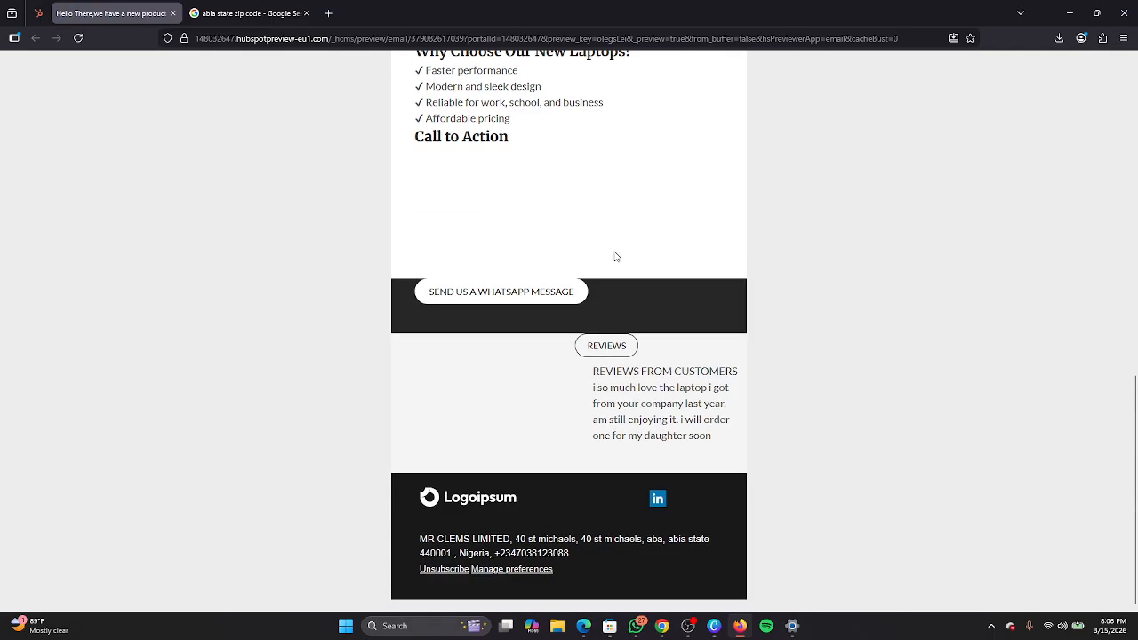
scroll(602, 383, "up", 3)
scroll(602, 383, "down", 3)
scroll(485, 412, "up", 10)
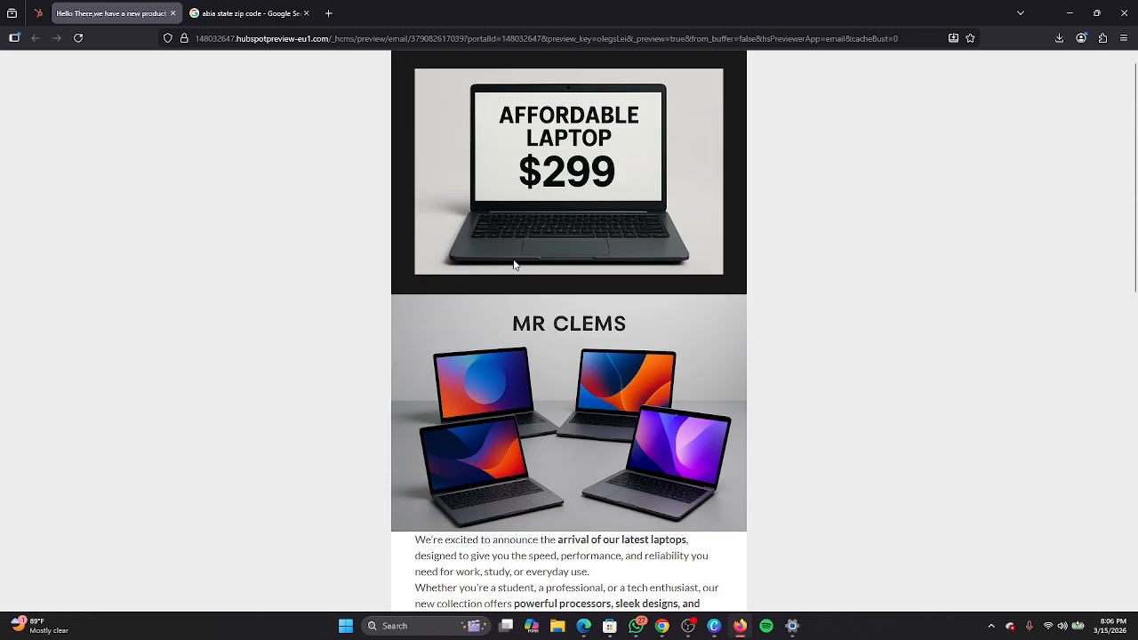
scroll(539, 223, "down", 6)
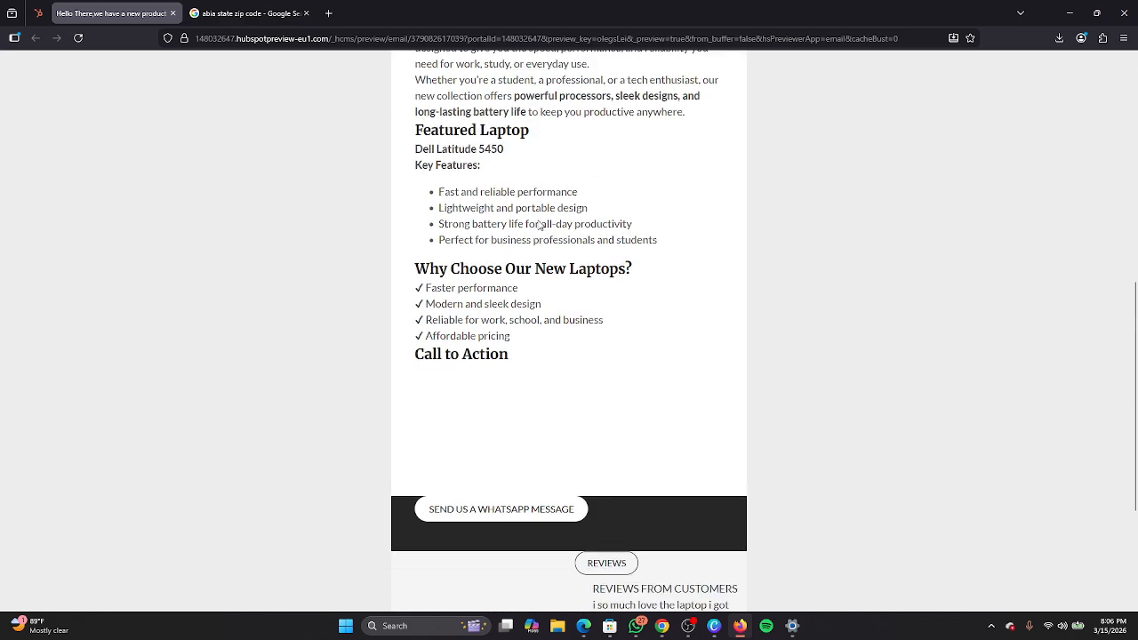
scroll(539, 223, "down", 3)
scroll(569, 337, "up", 5)
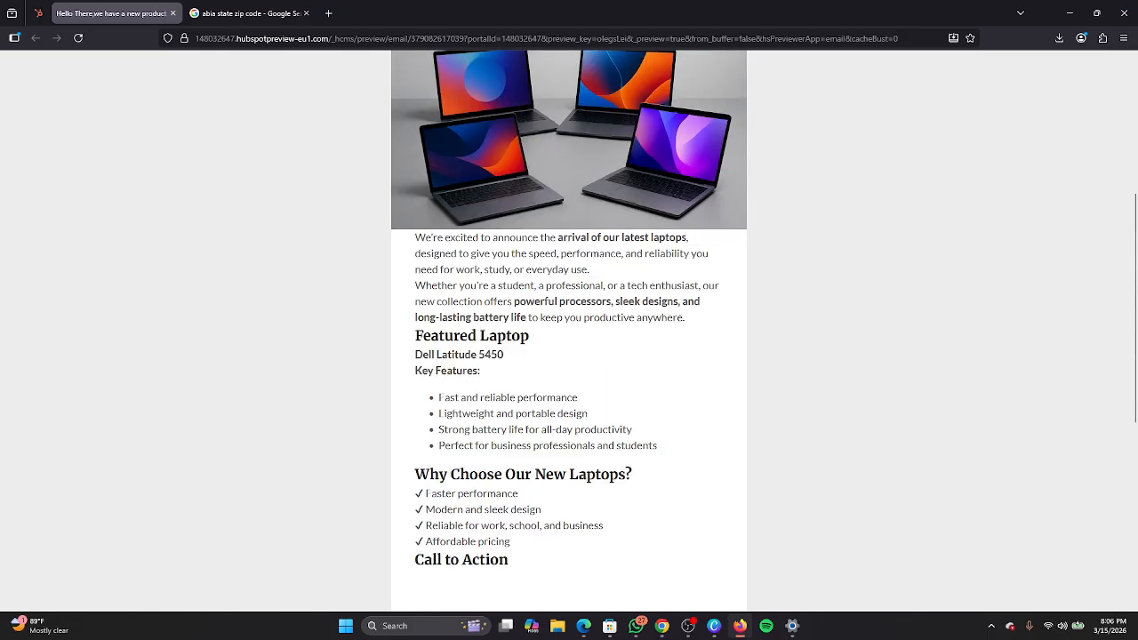
scroll(560, 309, "down", 5)
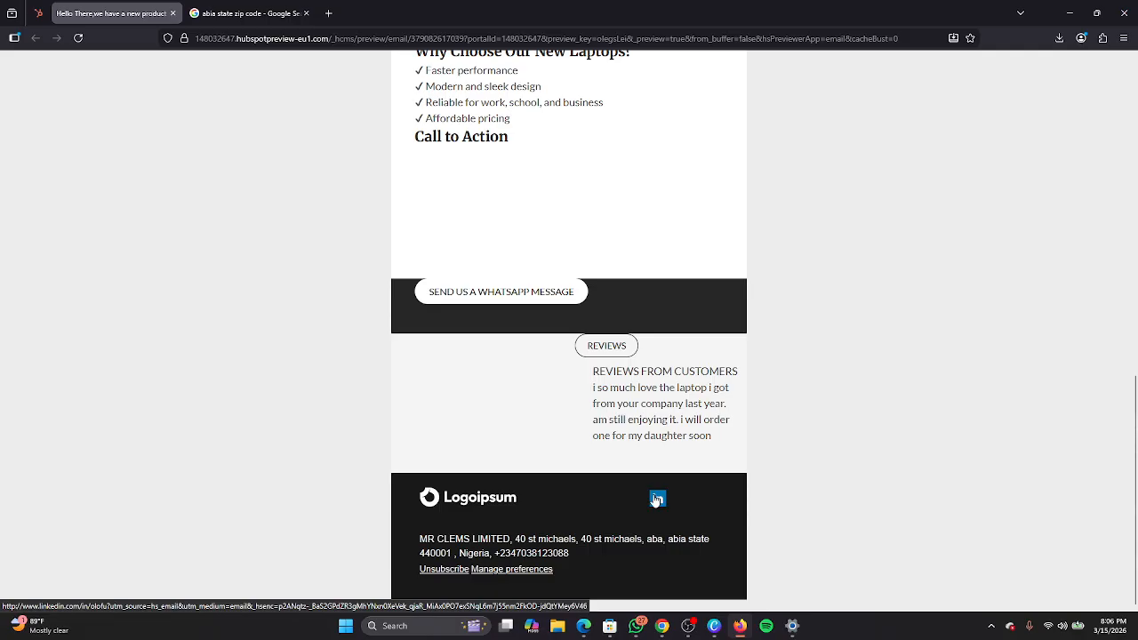
left_click(658, 501)
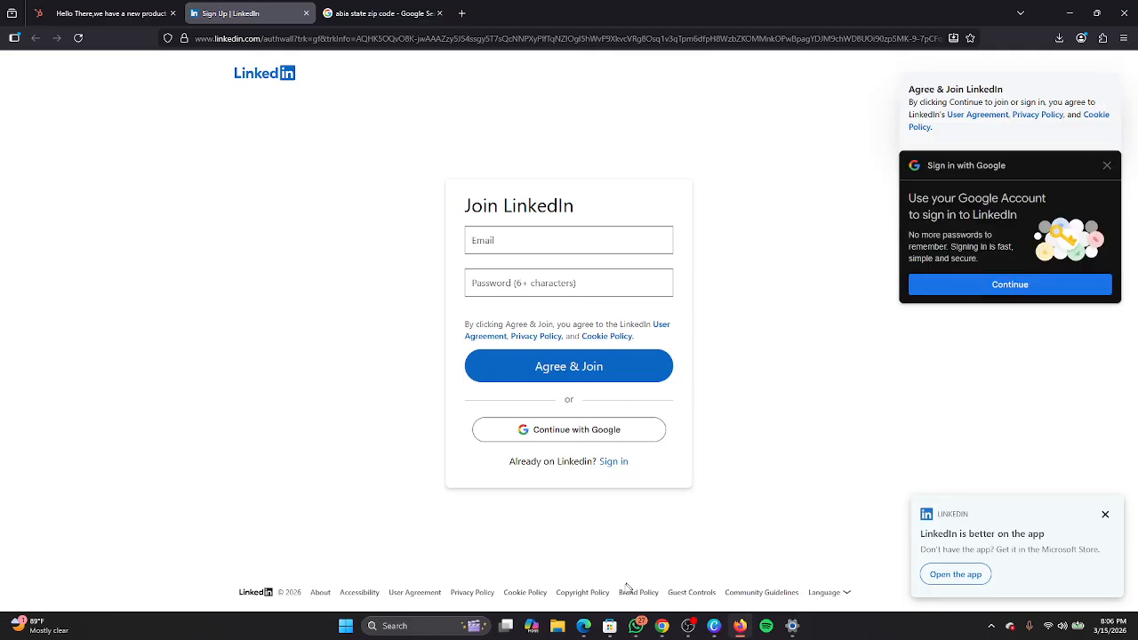
Switch to the Google Meet call to check the participants, and return to the NEW ARRIVAL email's performance page in HubSpot
mouse_move(574, 633)
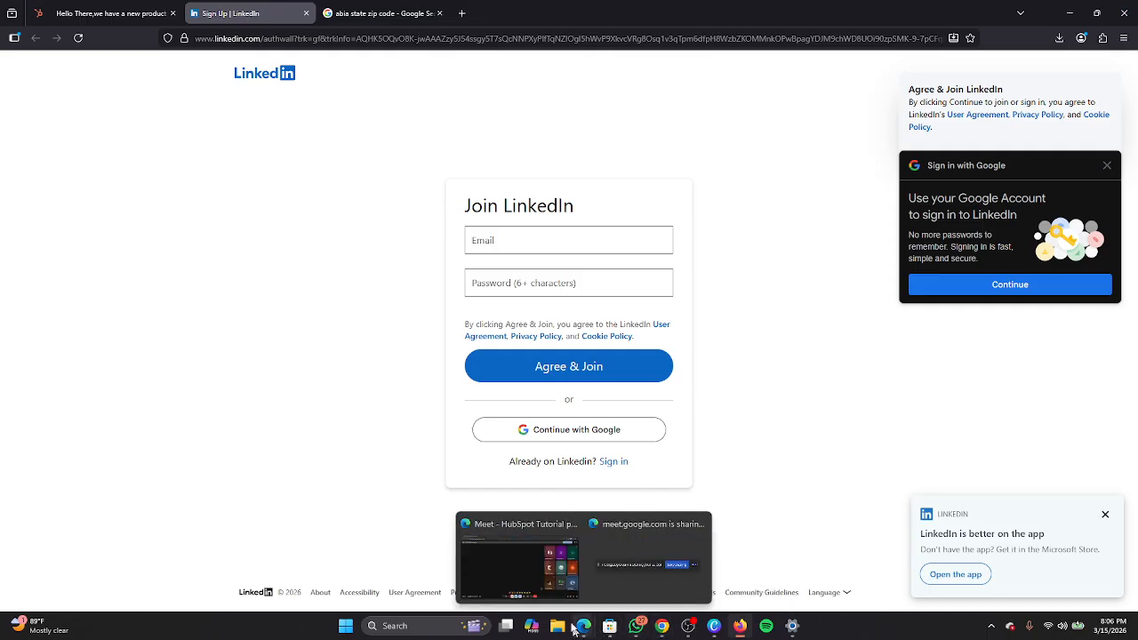
left_click(515, 560)
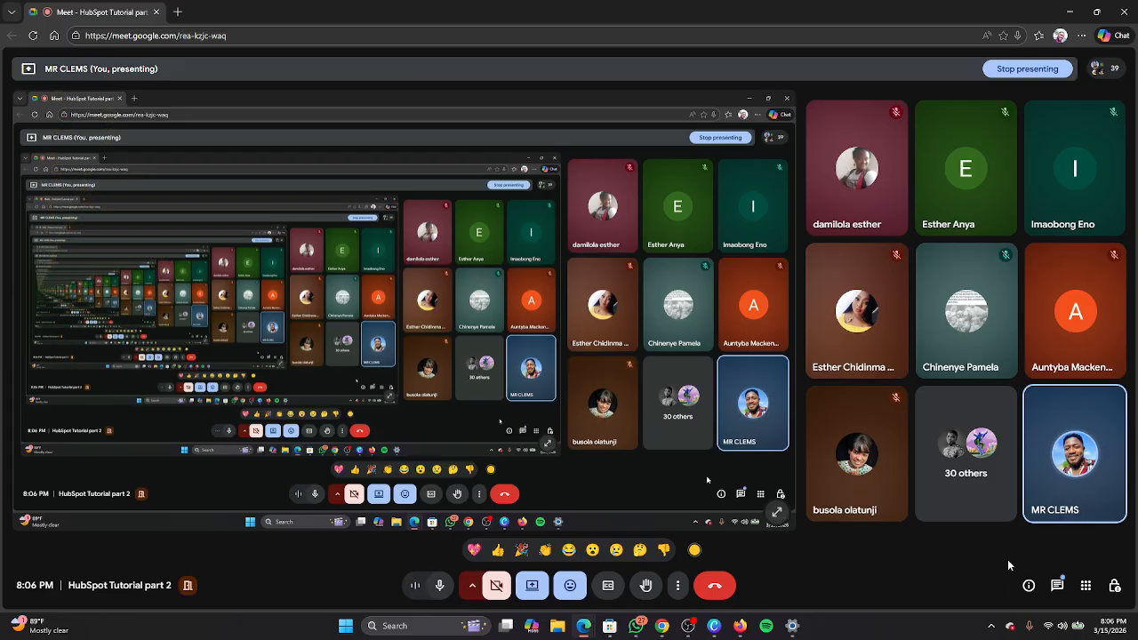
mouse_move(1083, 442)
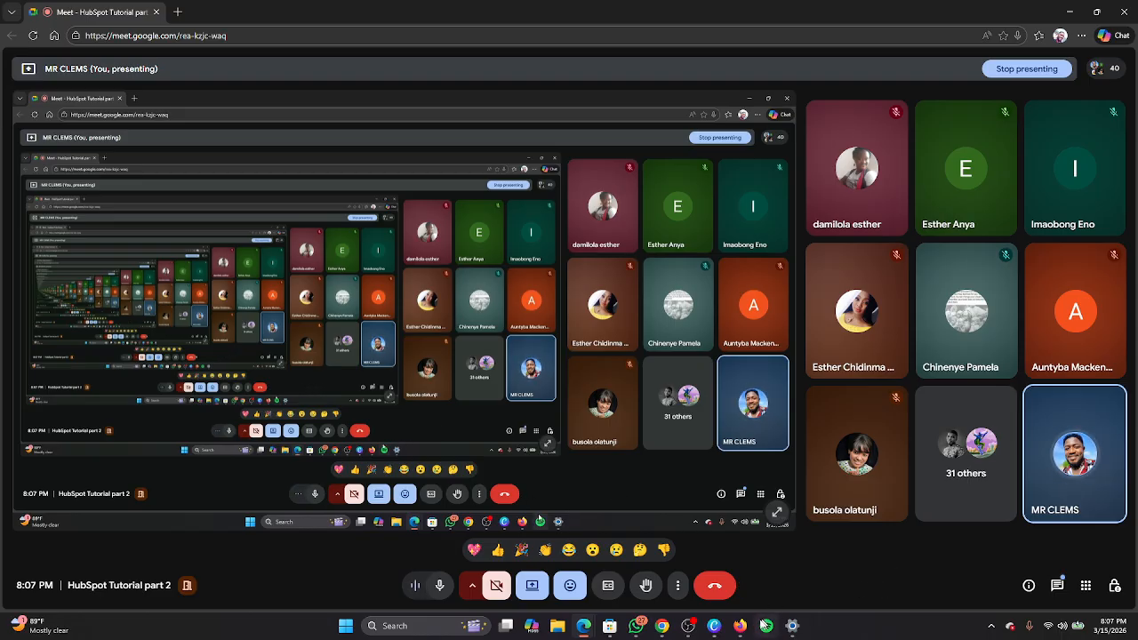
left_click(740, 626)
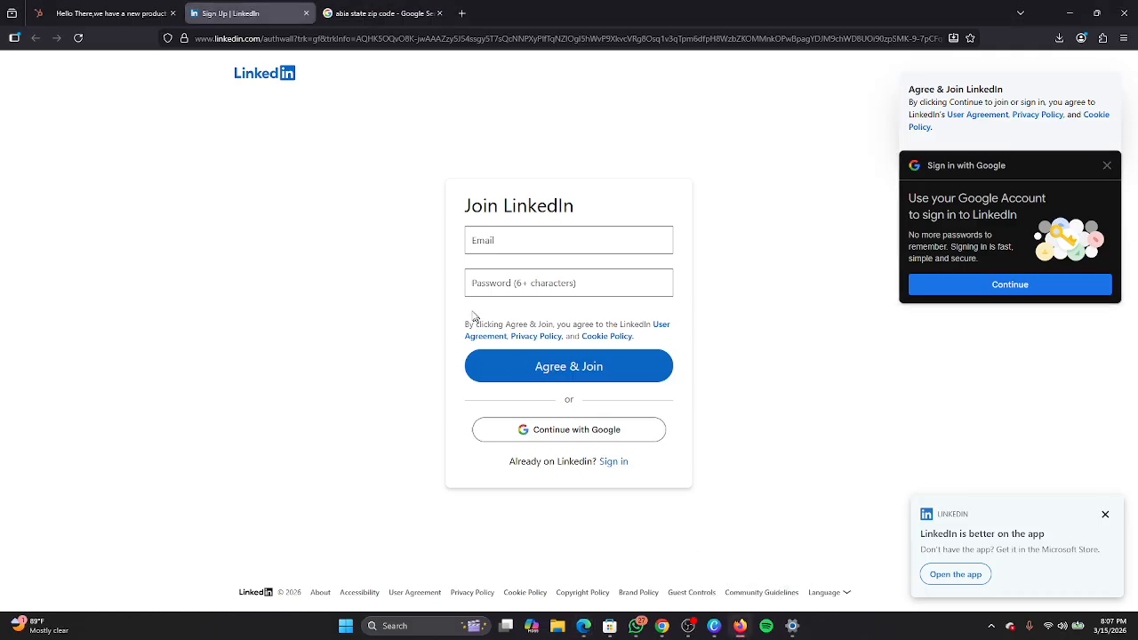
left_click(49, 12)
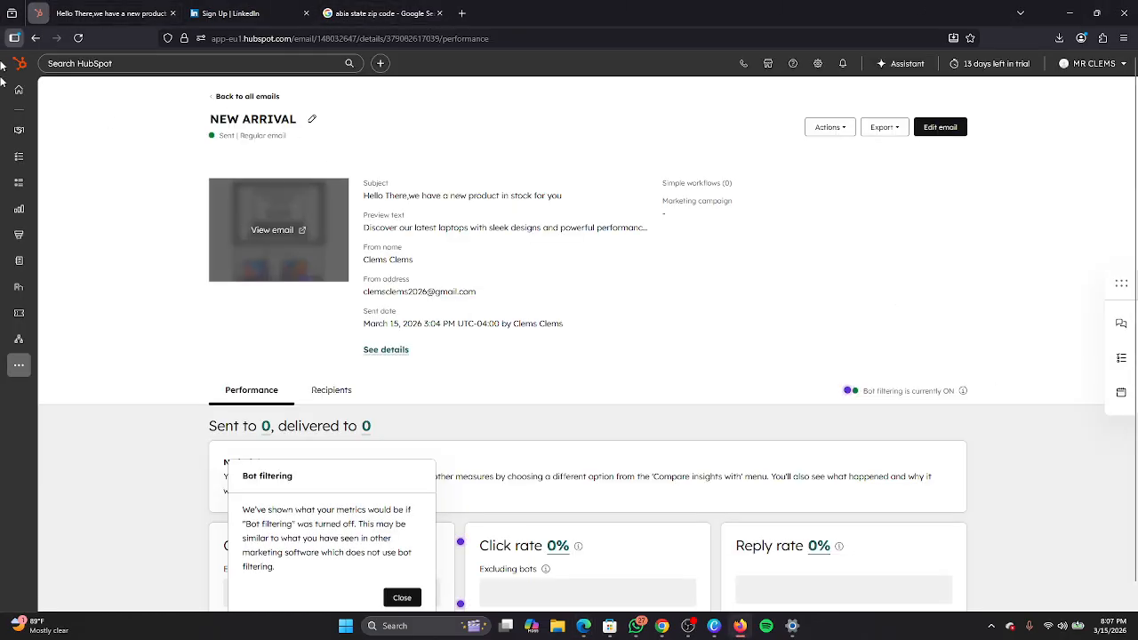
left_click(21, 371)
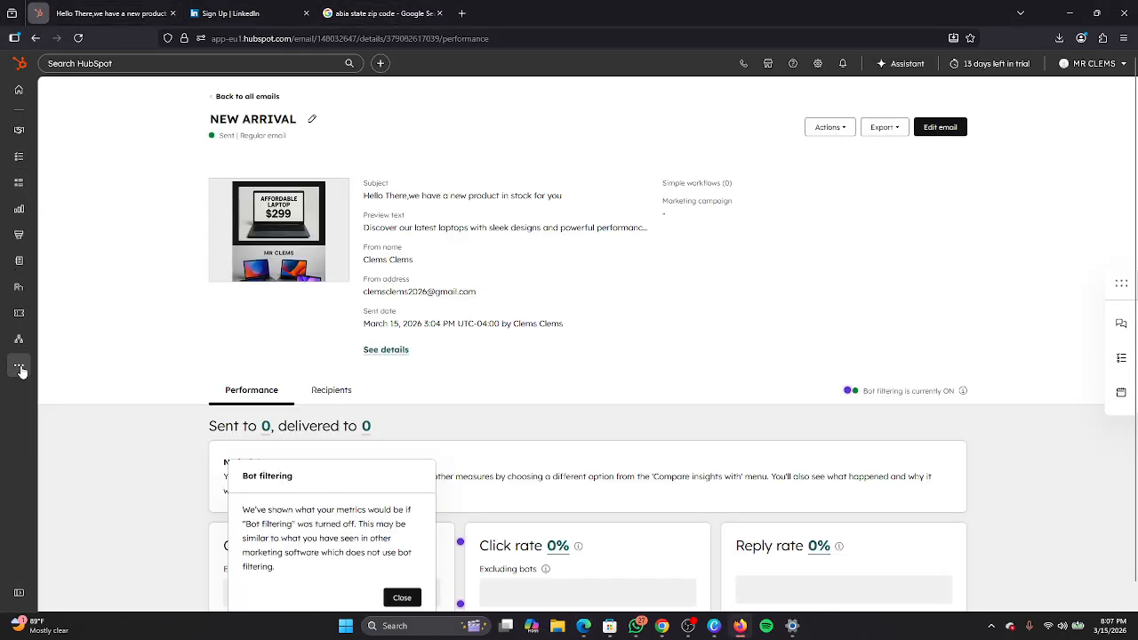
left_click(21, 371)
mouse_move(69, 331)
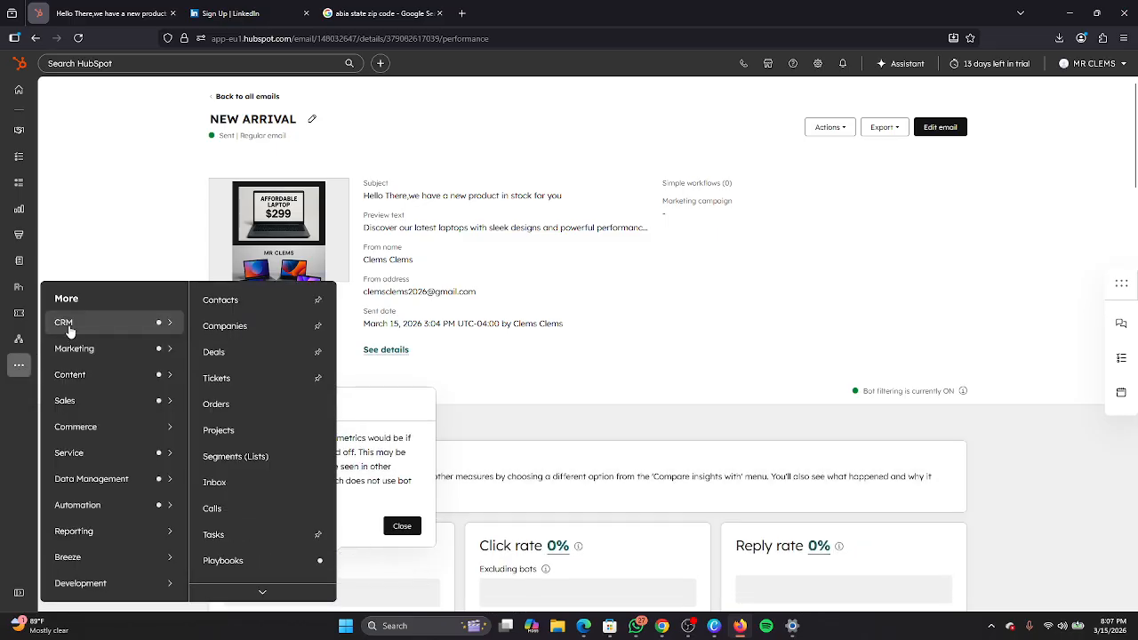
mouse_move(89, 349)
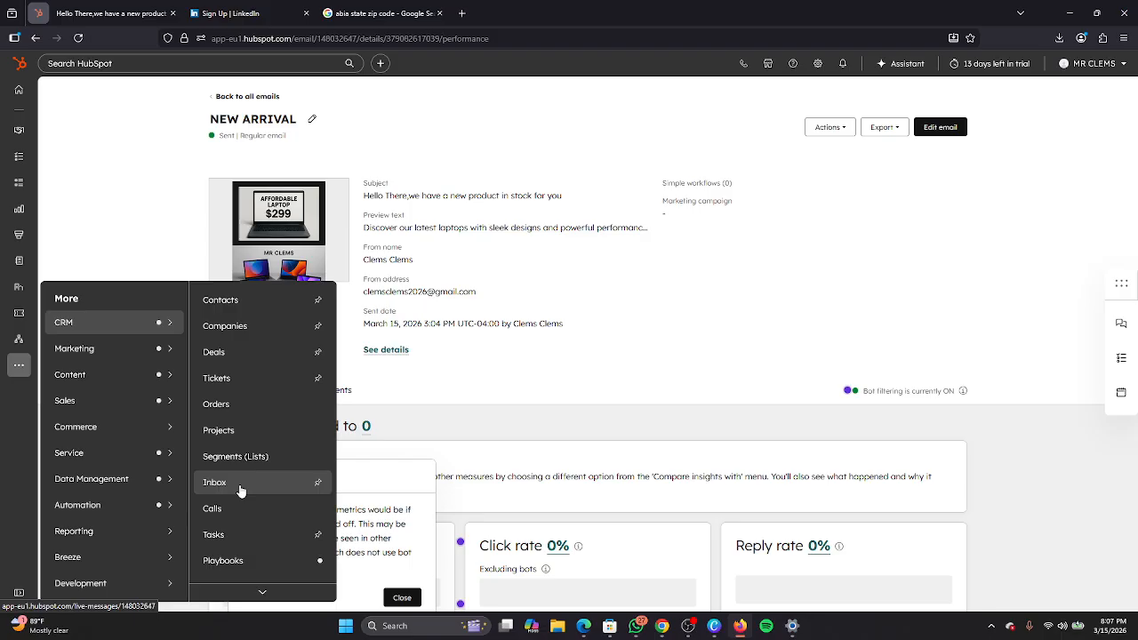
left_click(643, 577)
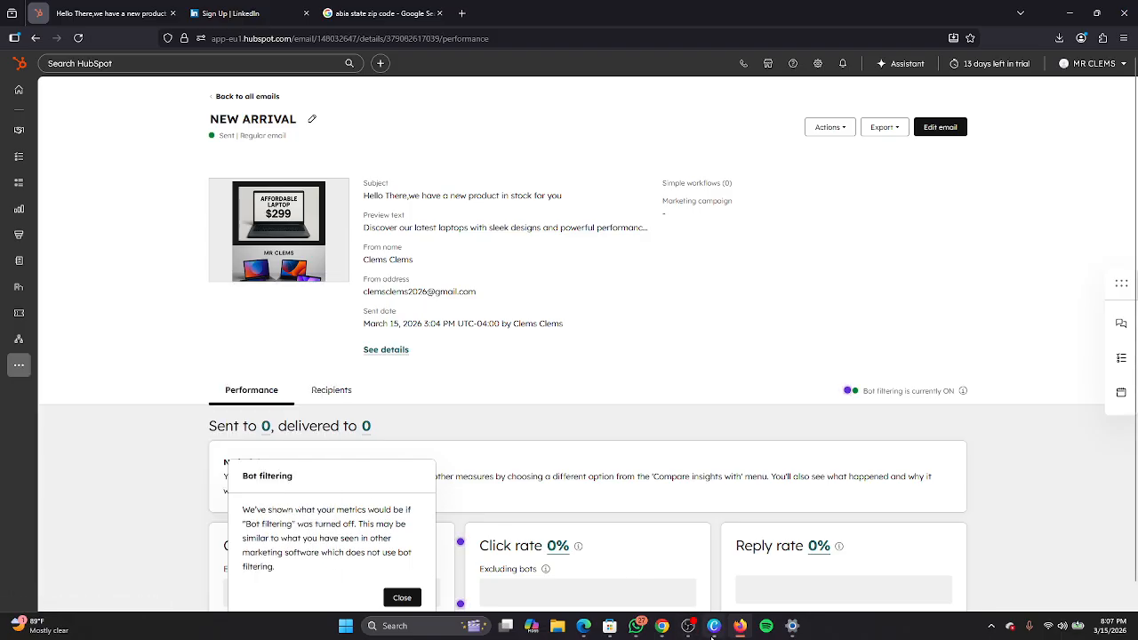
Check the participants' reactions and chat replies in the Google Meet call, and return to HubSpot in Firefox
mouse_move(578, 618)
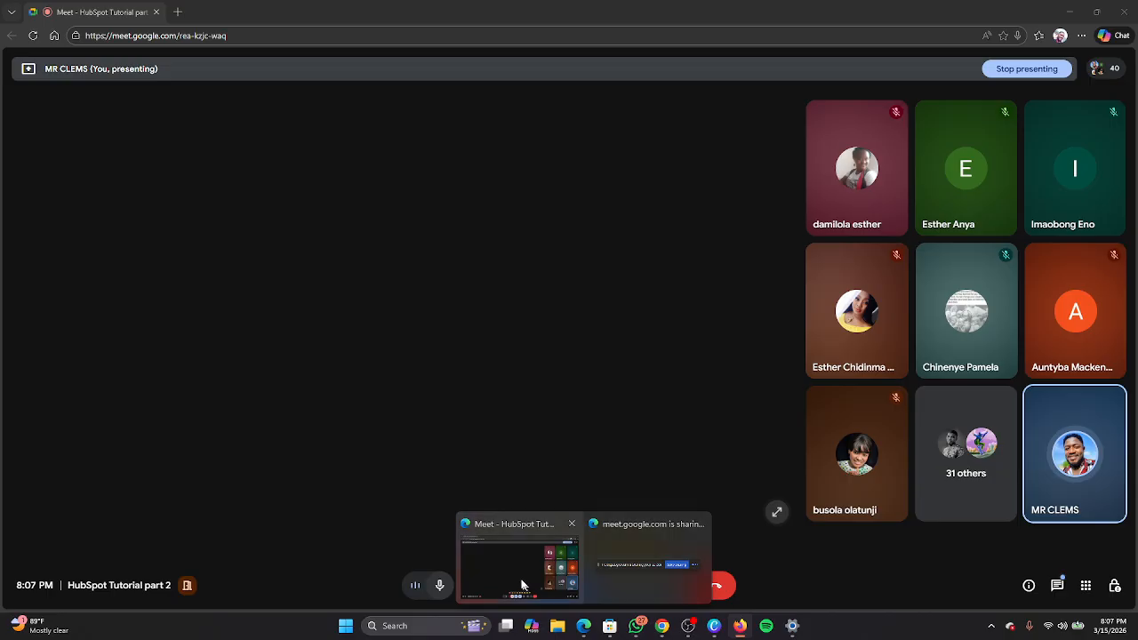
left_click(521, 587)
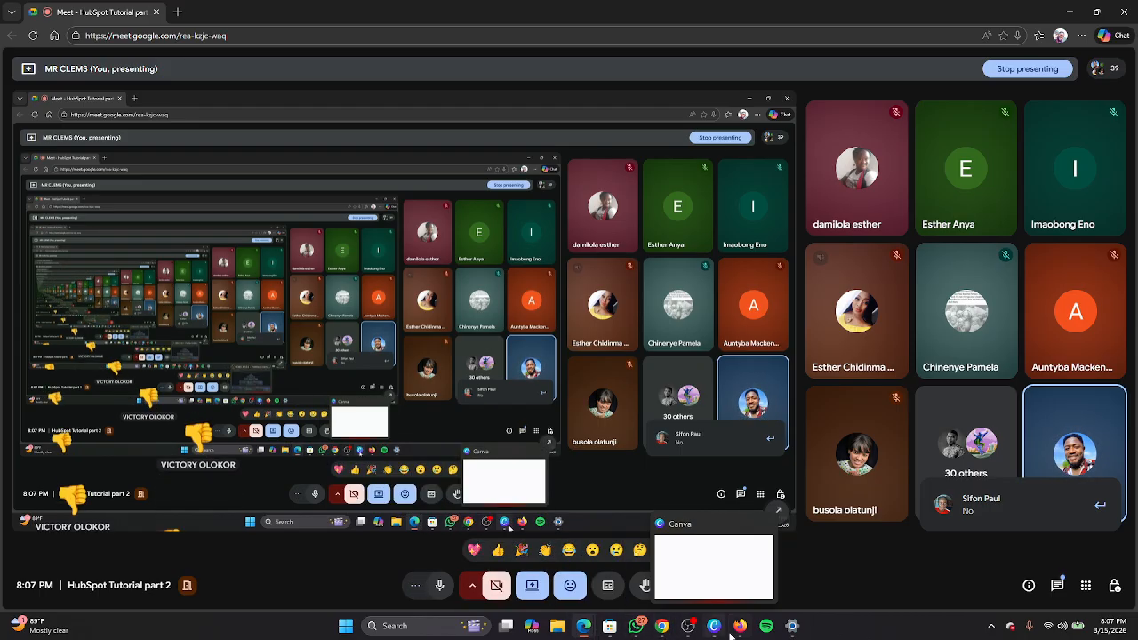
left_click(720, 586)
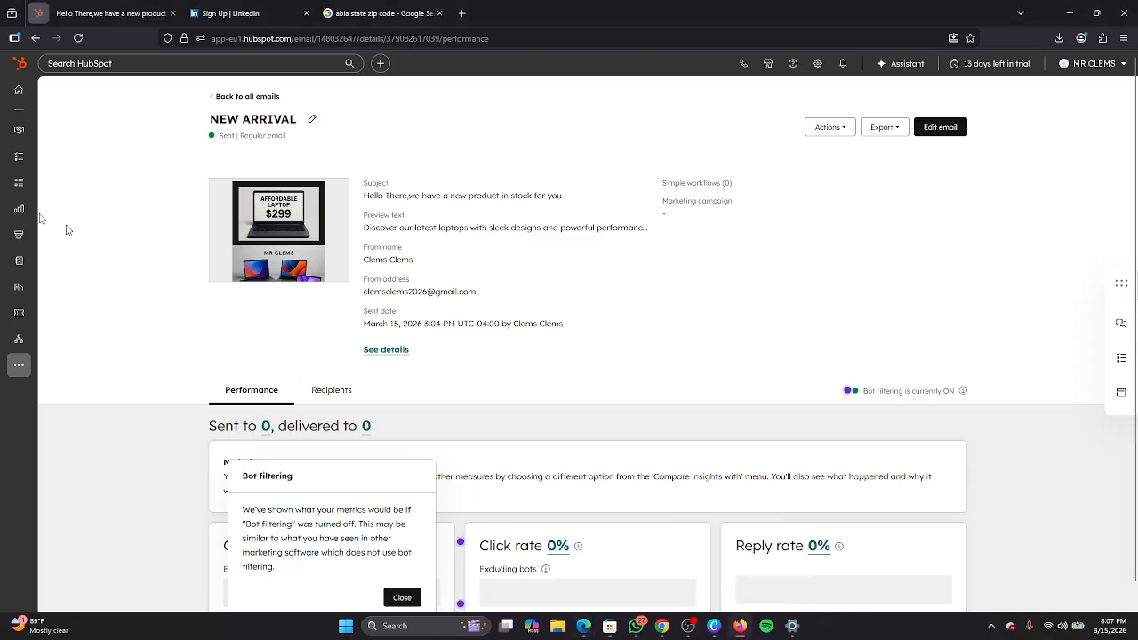
Open the CRM conversations inbox, dismiss the WhatsApp suggestion and skip the guided tour
left_click(19, 365)
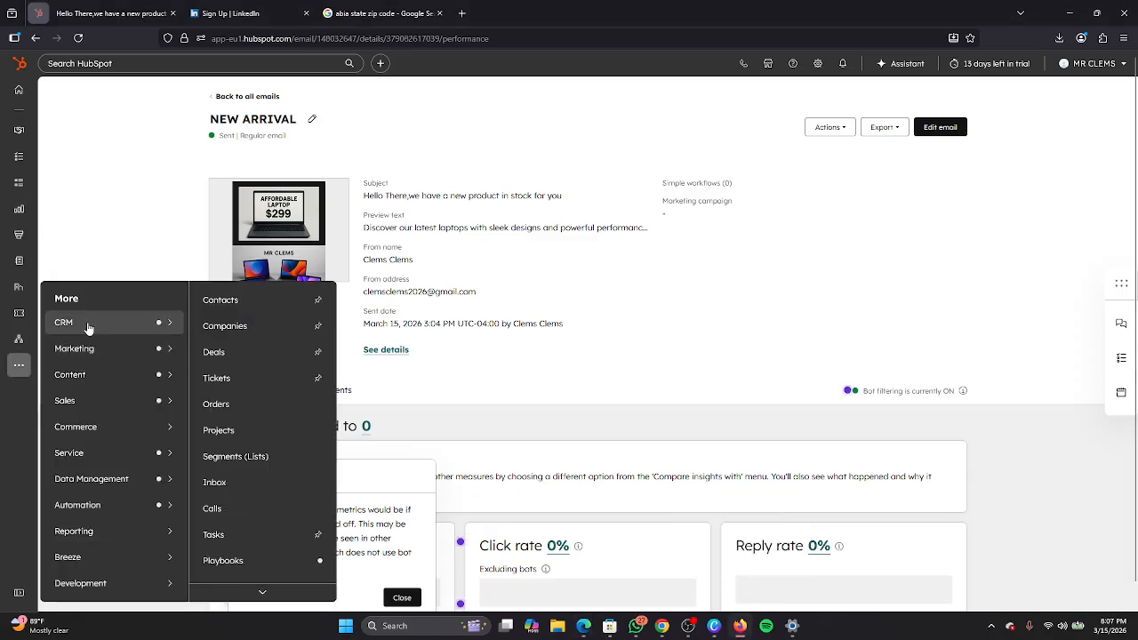
left_click(214, 483)
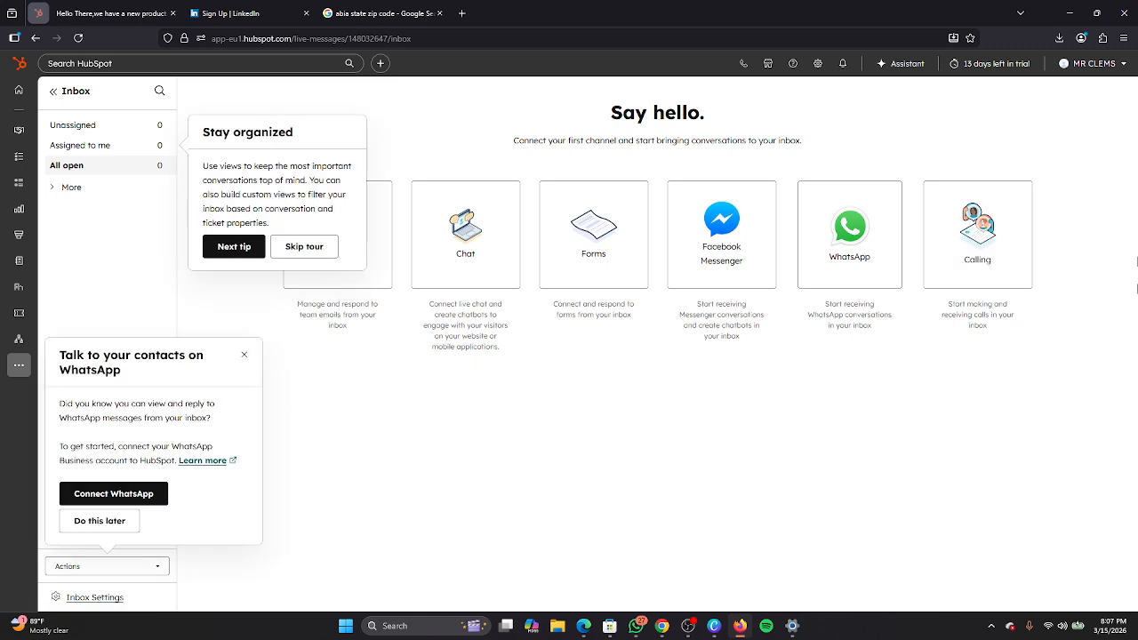
left_click(244, 356)
left_click(288, 253)
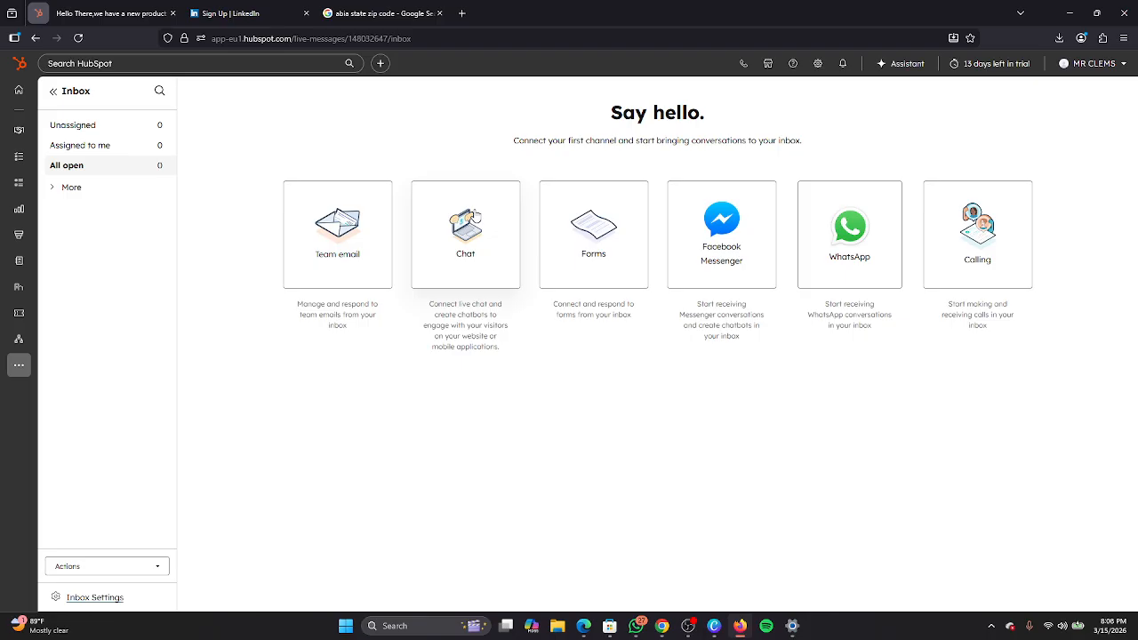
Start connecting WhatsApp to the inbox, view the Facebook login required for the Business account, and close the login window
left_click(855, 247)
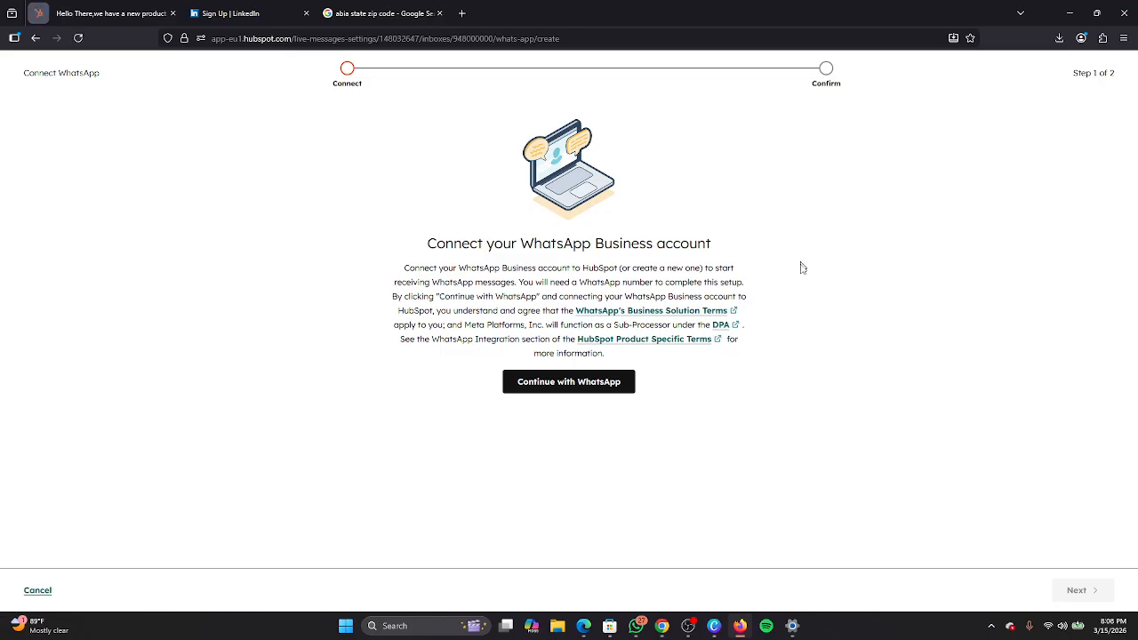
left_click(554, 390)
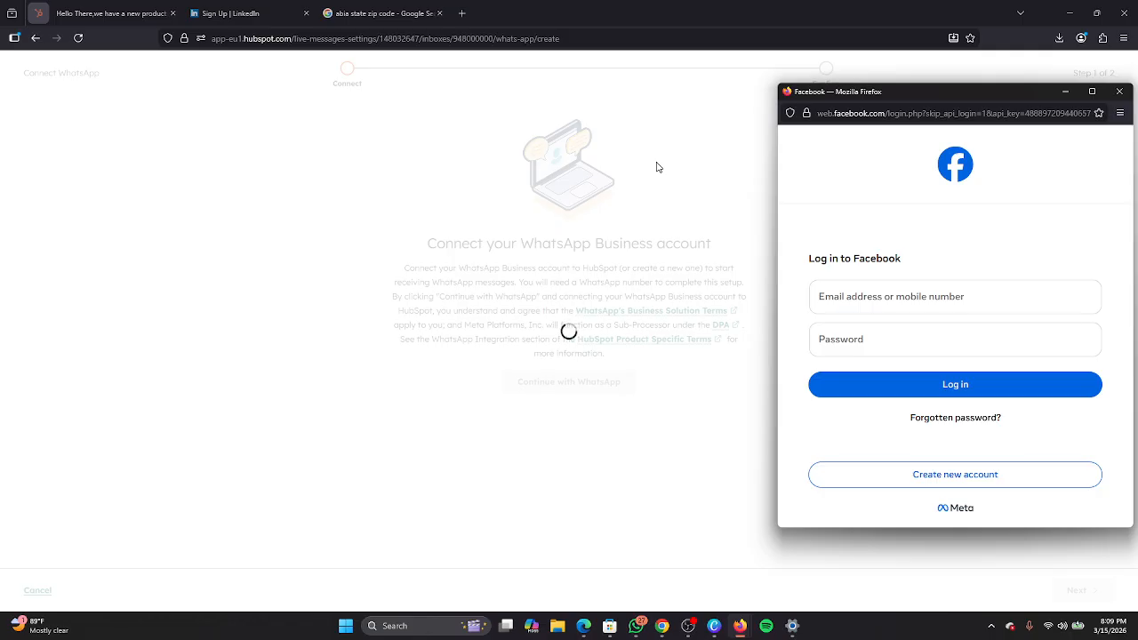
left_click(1119, 93)
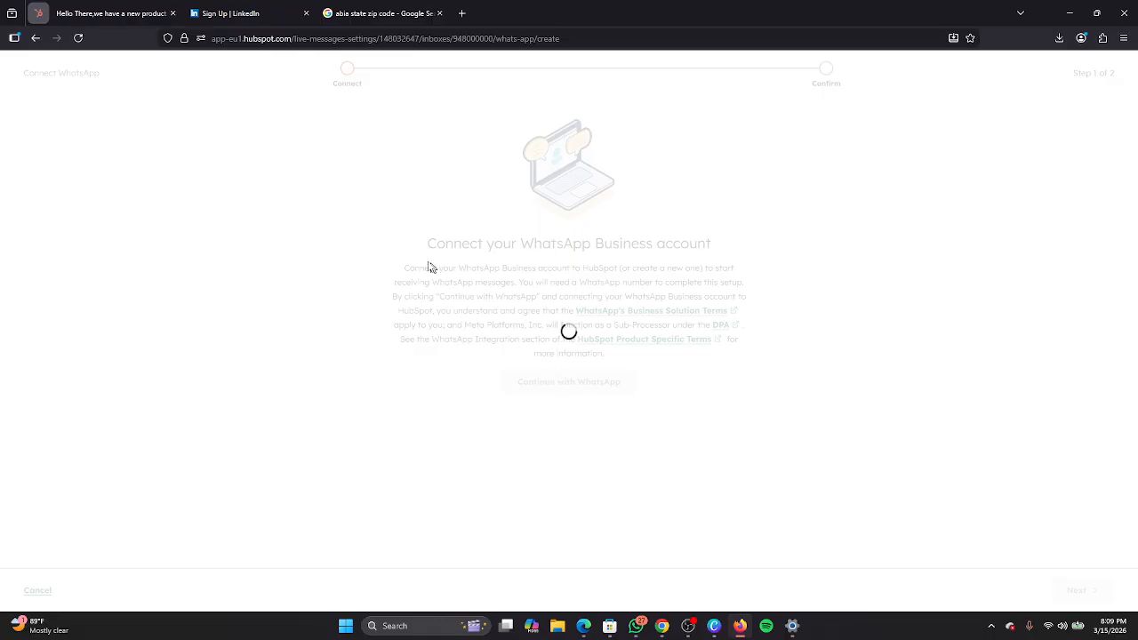
Try to restart the WhatsApp Business account connection and reload its Facebook authorisation page
left_click(78, 38)
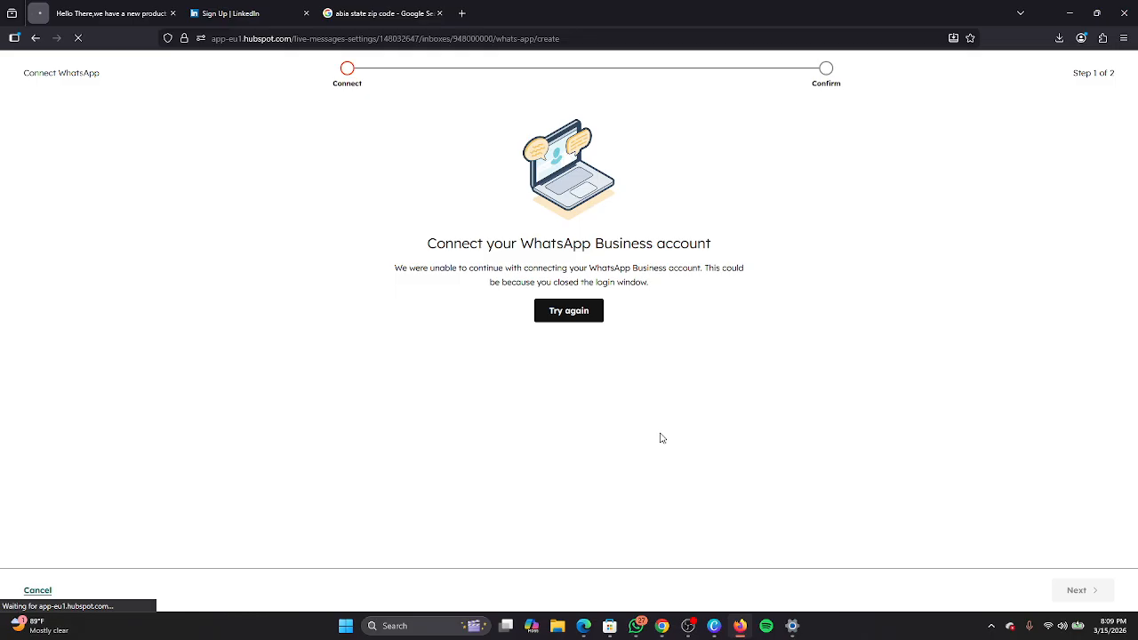
left_click(581, 314)
left_click(595, 384)
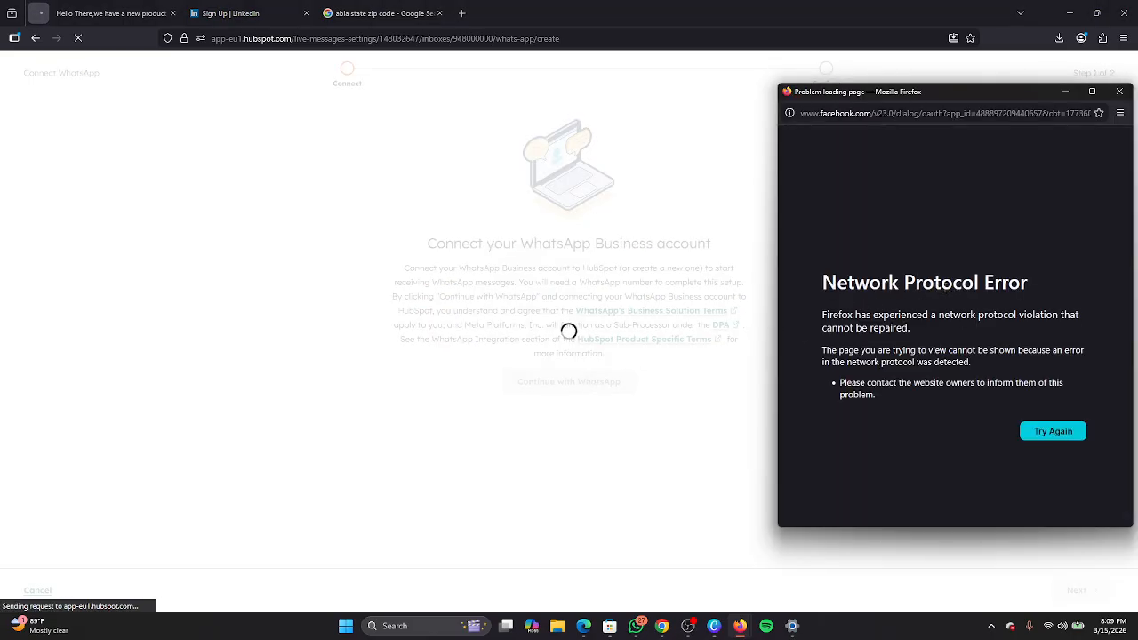
left_click(1066, 435)
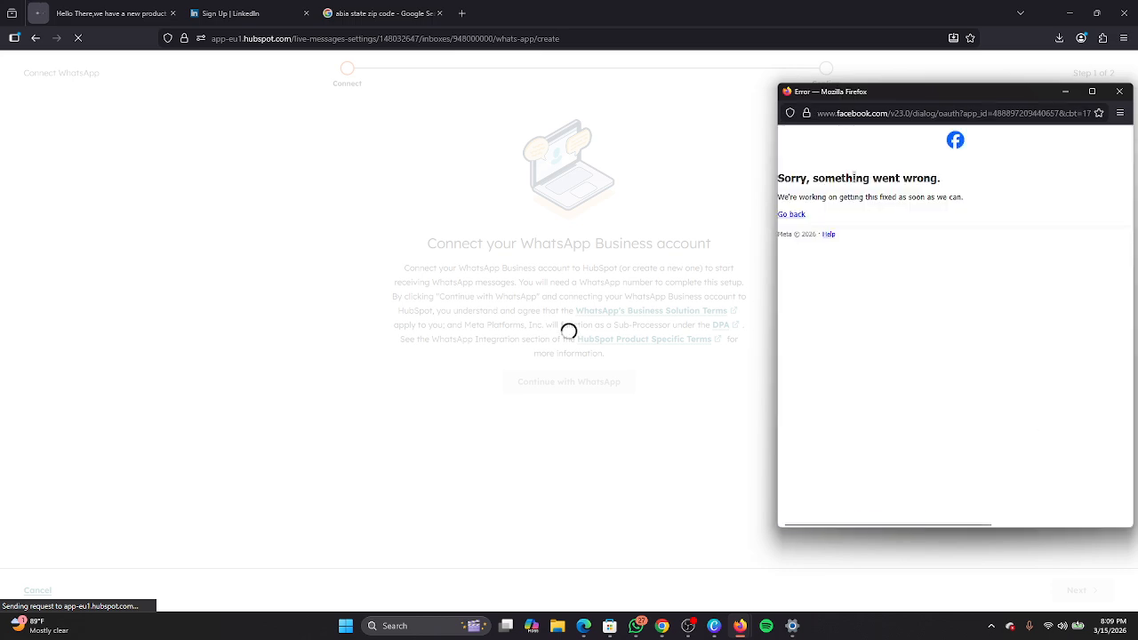
Try to reload the WhatsApp connection page and go back to the conversations inbox
left_click(79, 39)
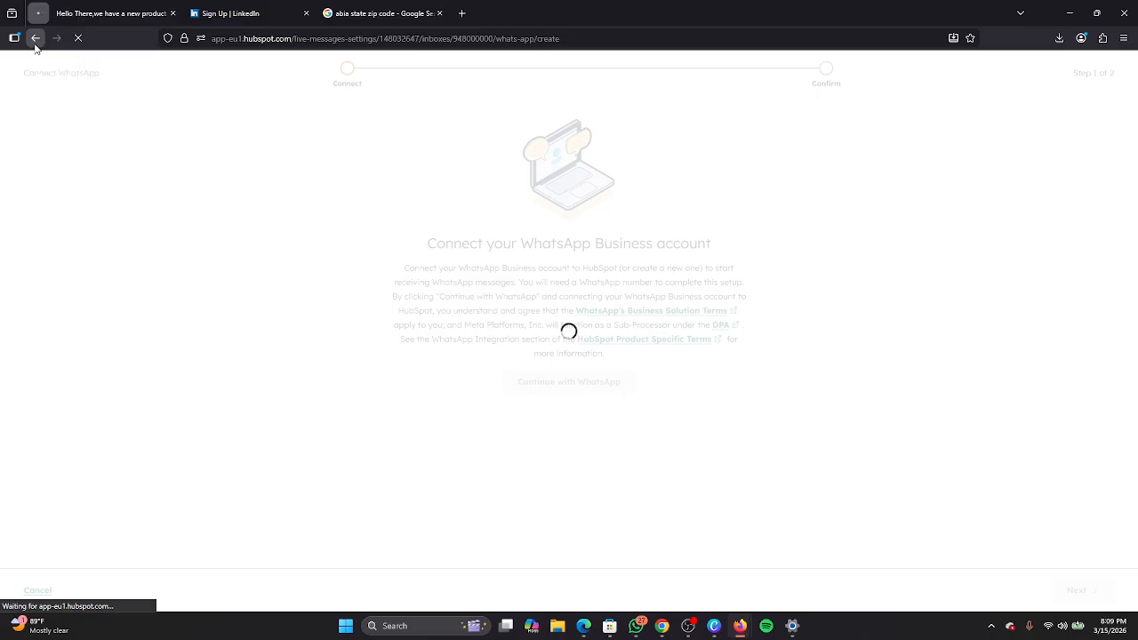
left_click(36, 43)
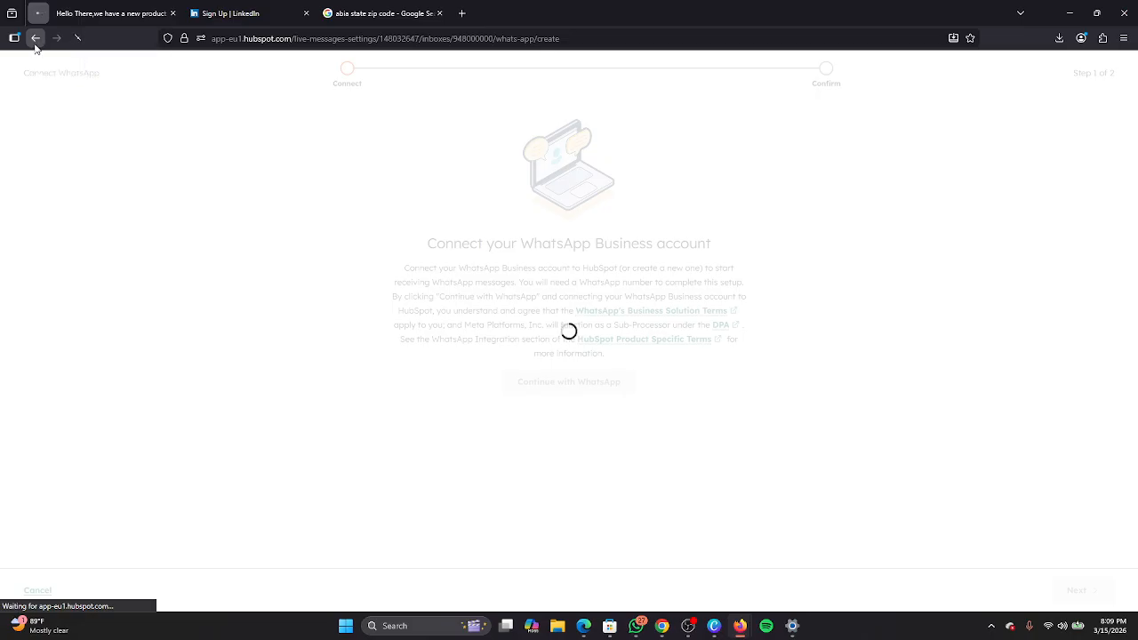
left_click(83, 13)
left_click(36, 14)
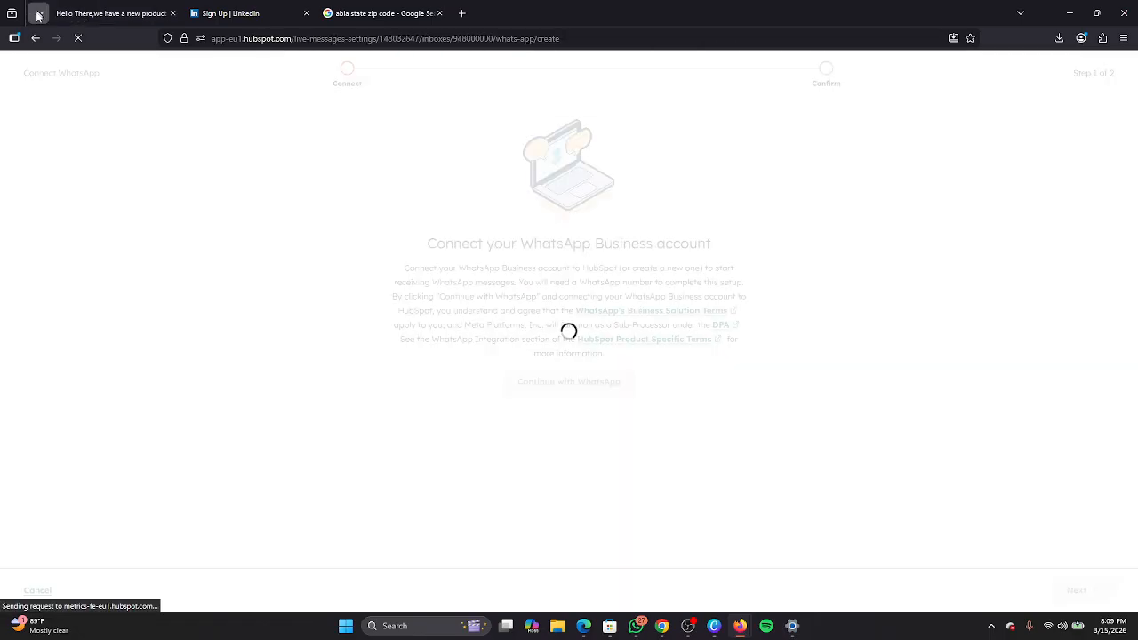
Switch to the Google Meet call to check its connection, and deny Firefox access to the device's location
mouse_move(583, 626)
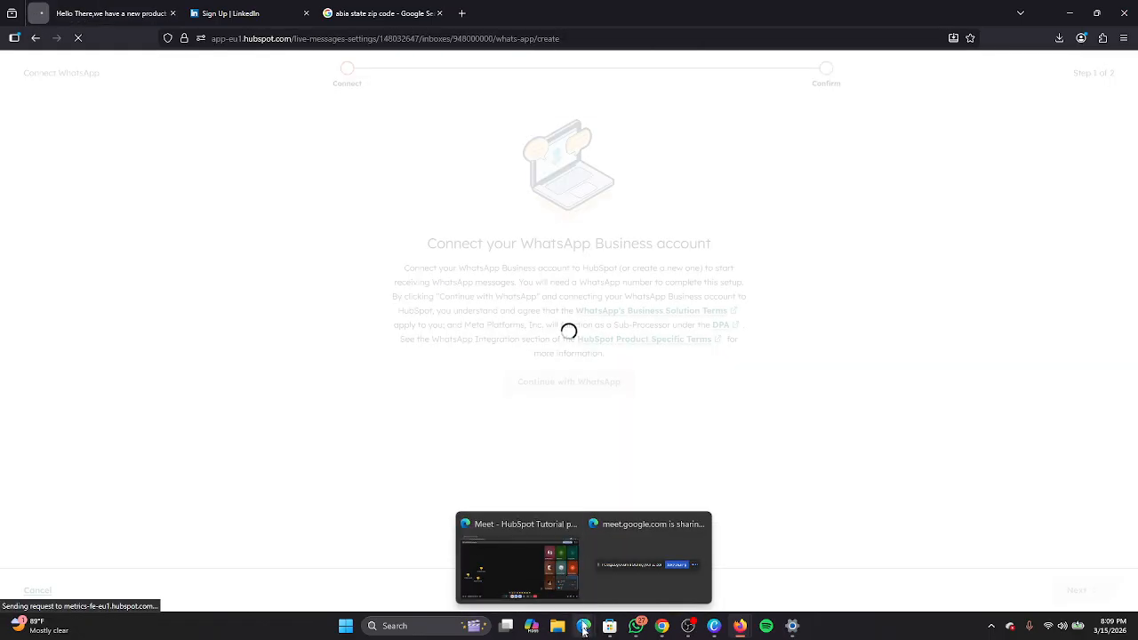
left_click(525, 573)
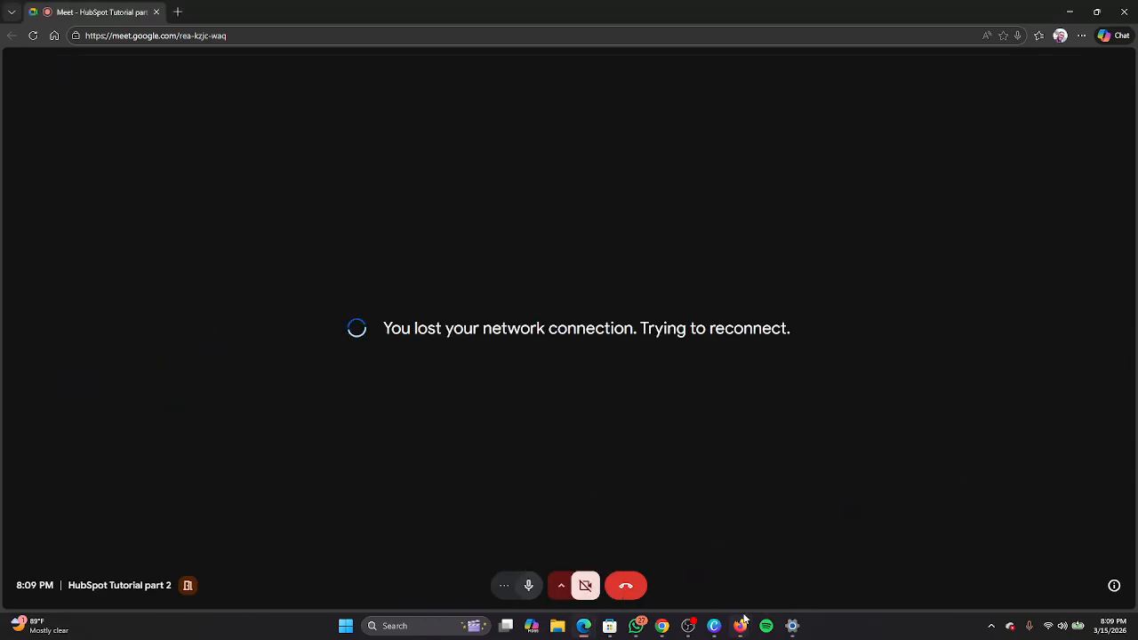
mouse_move(704, 624)
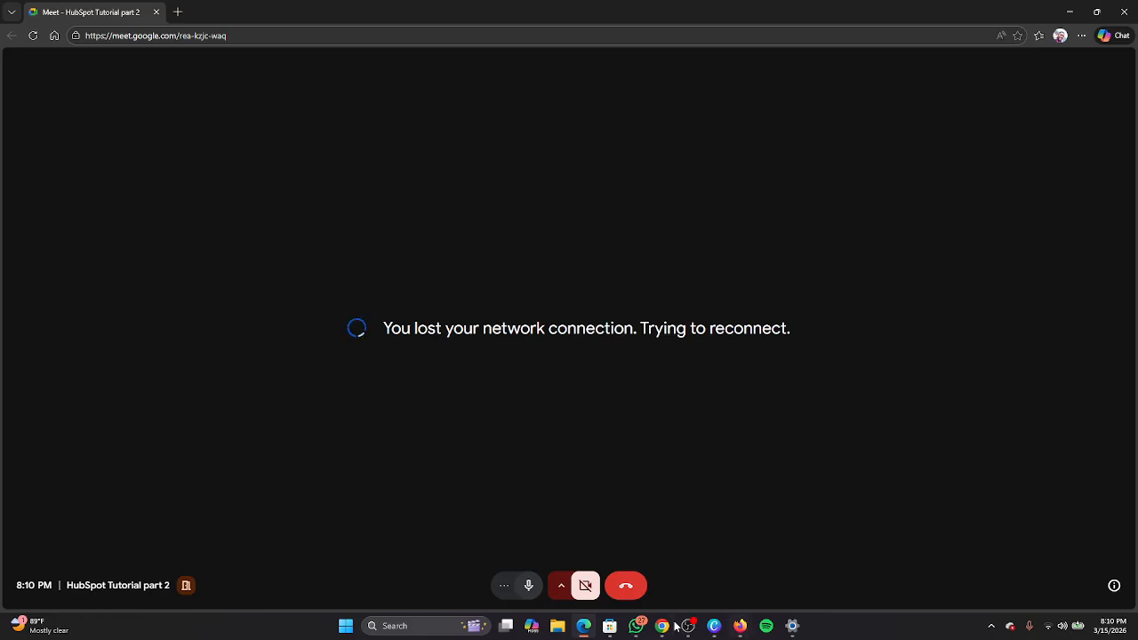
mouse_move(739, 622)
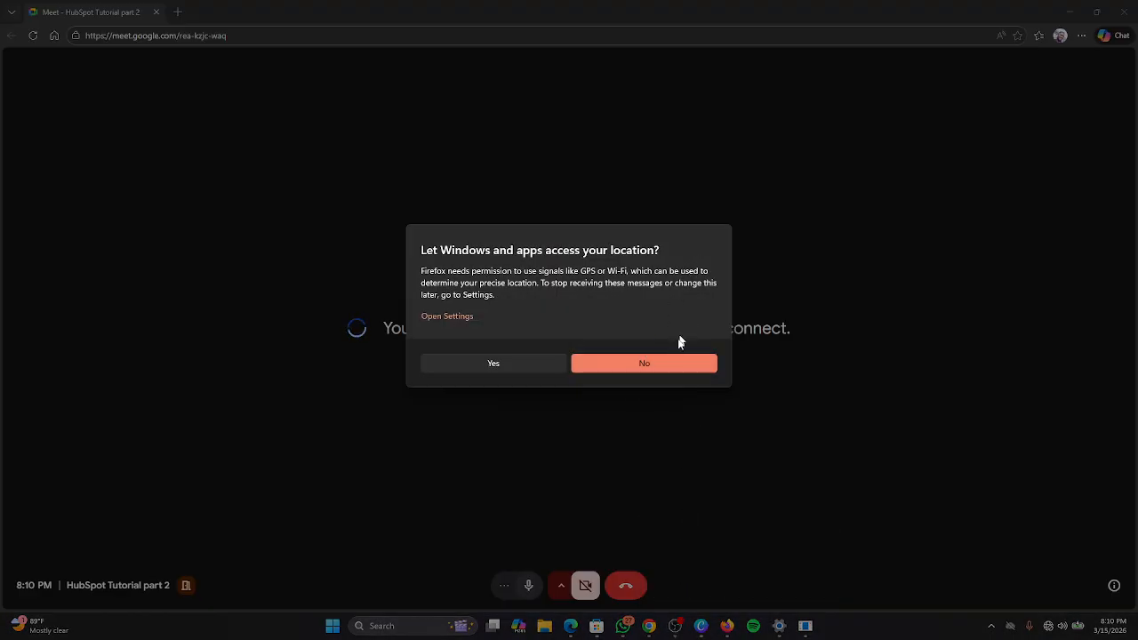
left_click(676, 359)
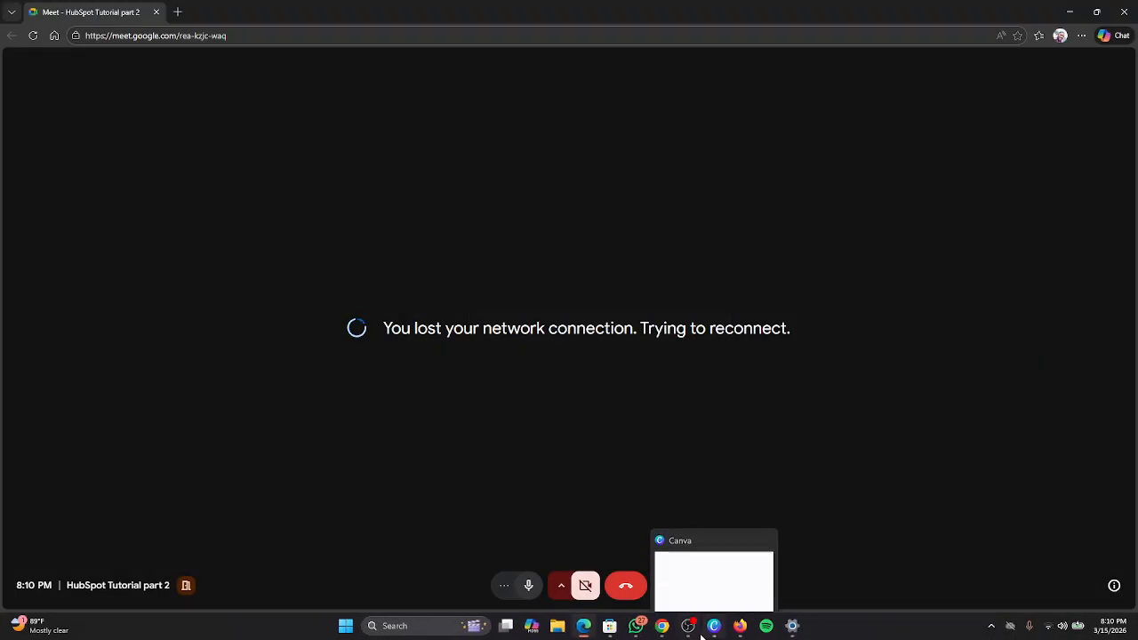